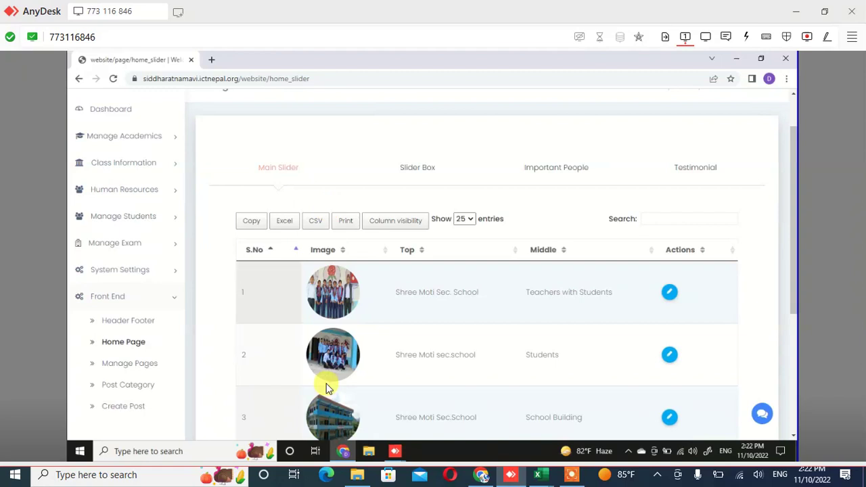
Scan the Main Slider table and open the first slider entry for editing
{"action": "scroll", "coordinate": [397, 305], "scroll_direction": "down", "scroll_amount": 1}
{"action": "scroll", "coordinate": [398, 305], "scroll_direction": "down", "scroll_amount": 3}
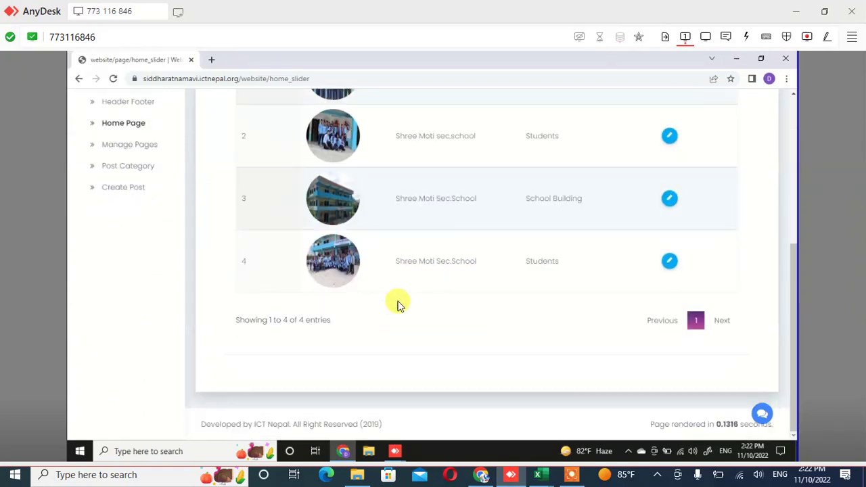
{"action": "scroll", "coordinate": [397, 305], "scroll_direction": "up", "scroll_amount": 1}
{"action": "scroll", "coordinate": [397, 305], "scroll_direction": "up", "scroll_amount": 2}
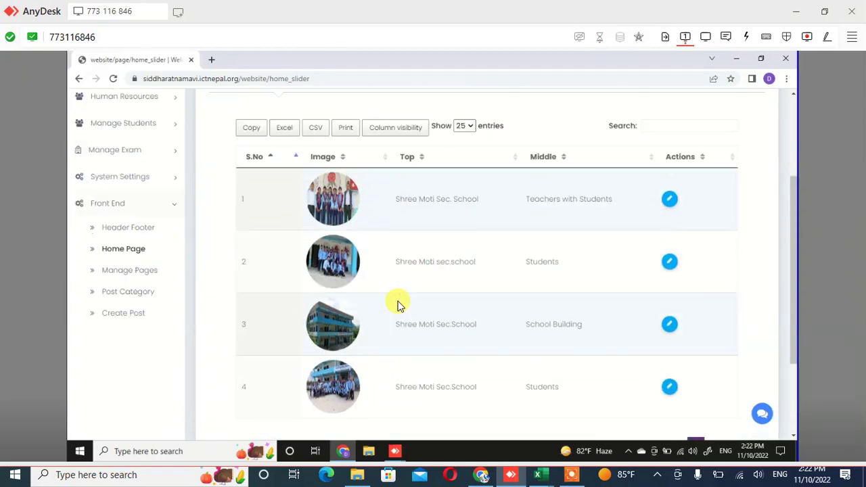
{"action": "scroll", "coordinate": [397, 305], "scroll_direction": "up", "scroll_amount": 2}
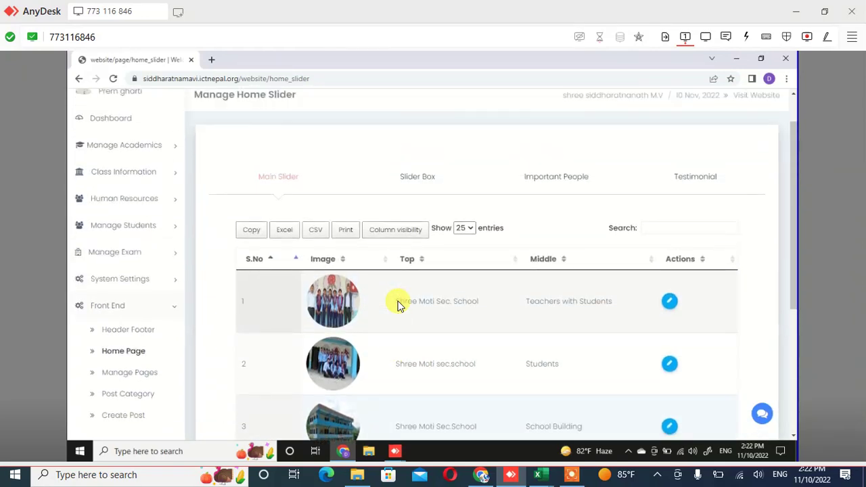
{"action": "scroll", "coordinate": [397, 305], "scroll_direction": "up", "scroll_amount": 1}
{"action": "scroll", "coordinate": [397, 305], "scroll_direction": "up", "scroll_amount": 1}
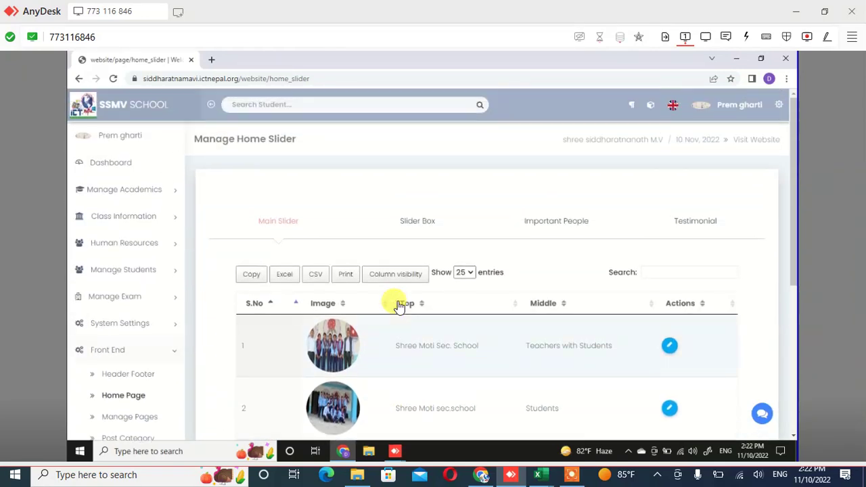
{"action": "scroll", "coordinate": [397, 305], "scroll_direction": "down", "scroll_amount": 5}
{"action": "scroll", "coordinate": [545, 243], "scroll_direction": "down", "scroll_amount": 1}
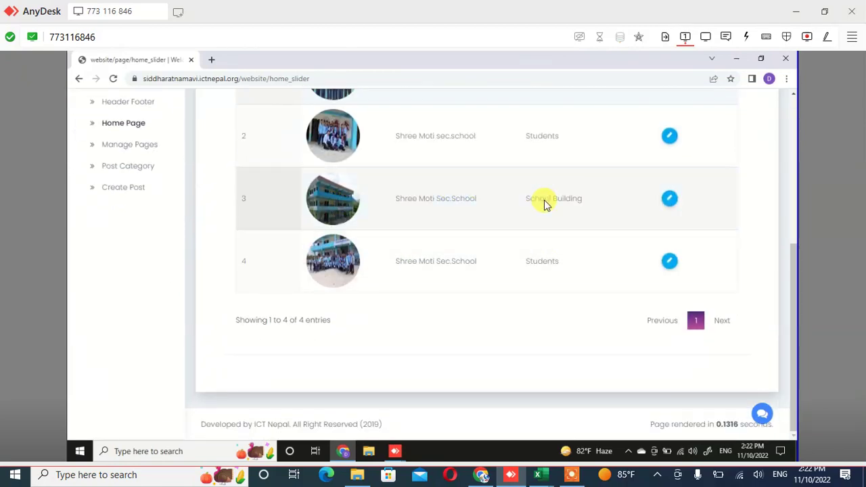
{"action": "scroll", "coordinate": [545, 205], "scroll_direction": "up", "scroll_amount": 1}
{"action": "scroll", "coordinate": [359, 197], "scroll_direction": "up", "scroll_amount": 3}
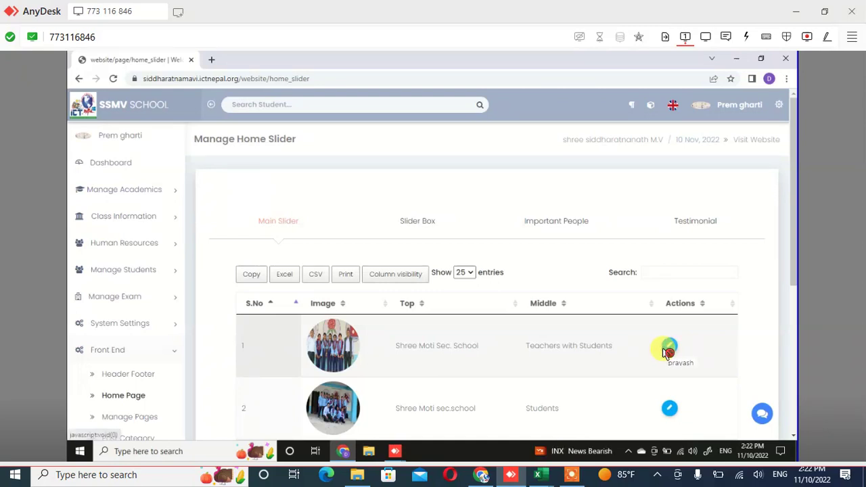
{"action": "left_click", "coordinate": [667, 353]}
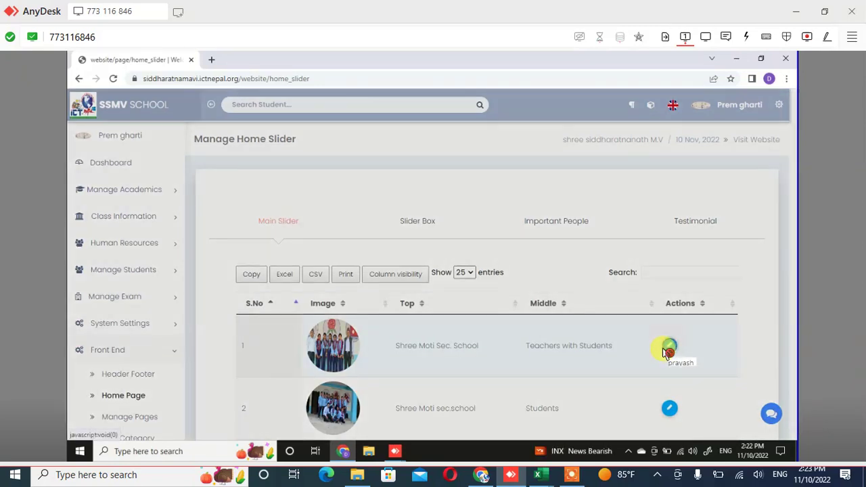
{"action": "left_click", "coordinate": [667, 353]}
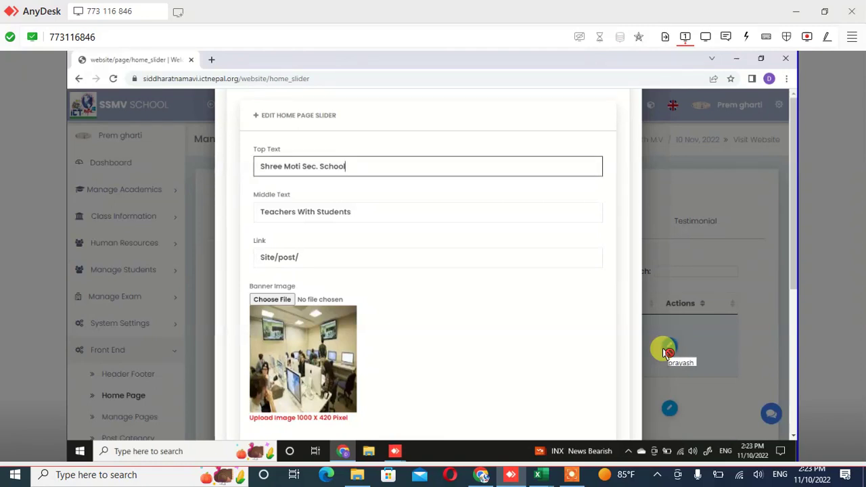
{"action": "key", "text": "ctrl+a"}
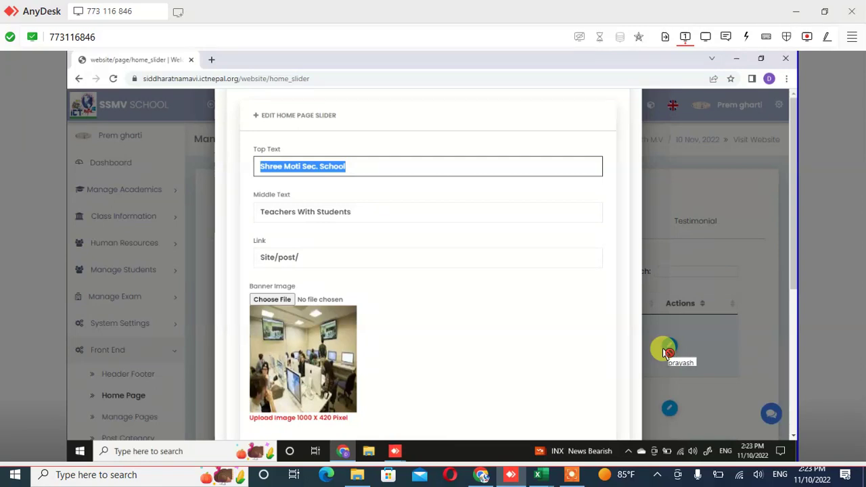
{"action": "type", "text": "s"}
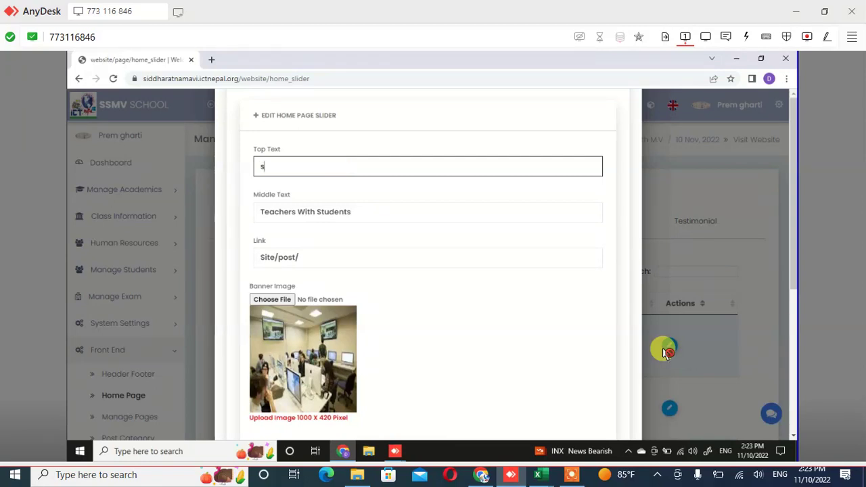
{"action": "type", "text": "iddhara"}
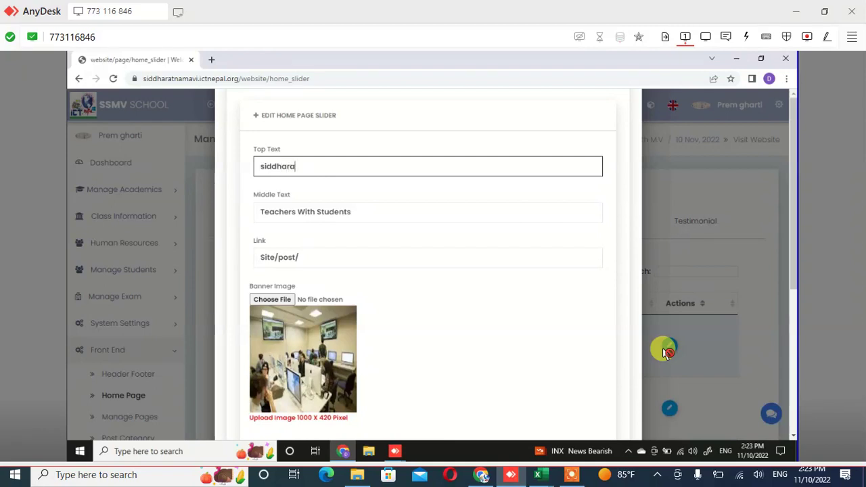
{"action": "type", "text": "tnanath"}
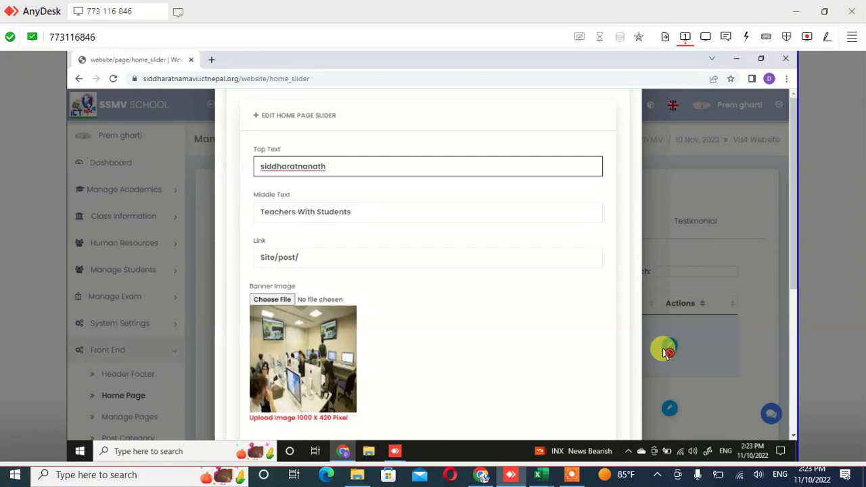
{"action": "type", "text": " M.V"}
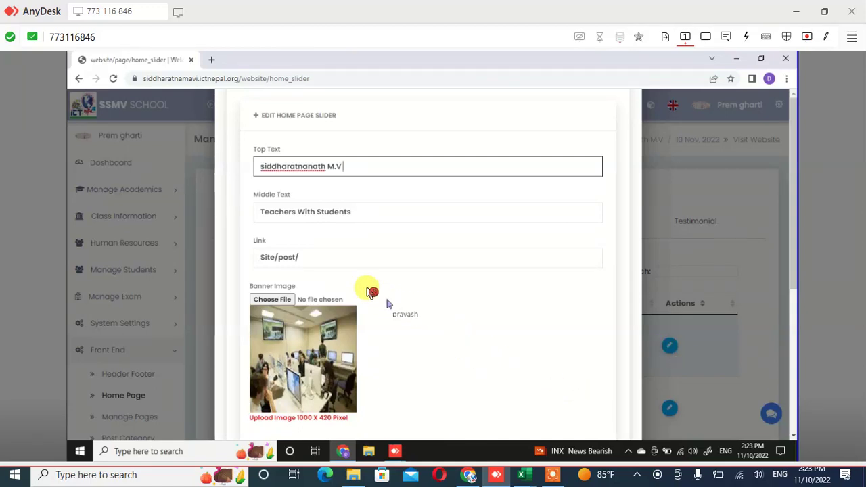
{"action": "scroll", "coordinate": [289, 252], "scroll_direction": "down", "scroll_amount": 2}
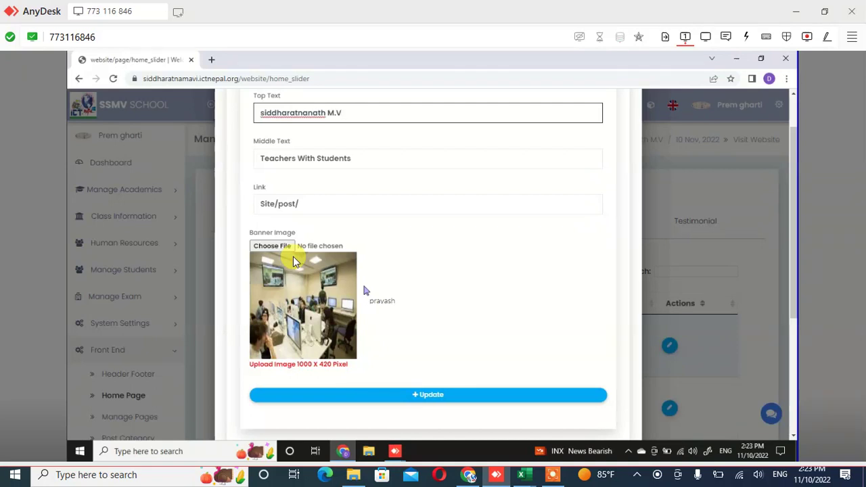
Correct the first slide's Link field to 'Site/post/'
{"action": "scroll", "coordinate": [295, 261], "scroll_direction": "up", "scroll_amount": 2}
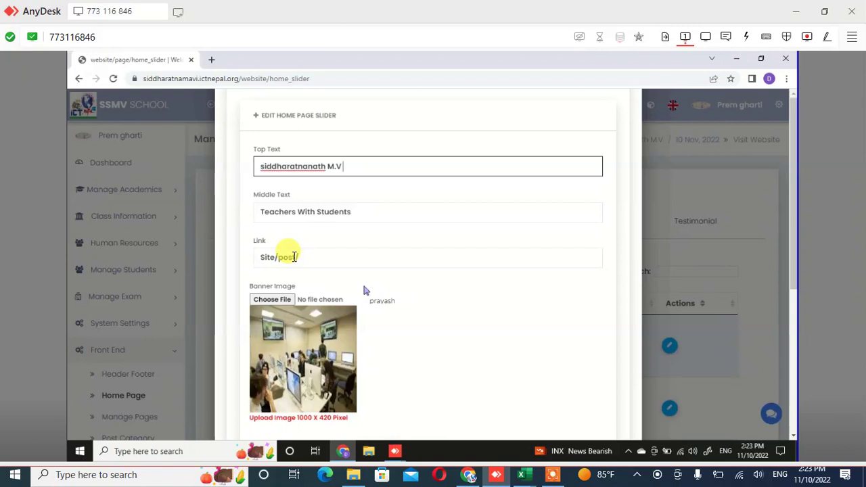
{"action": "type", "text": "/"}
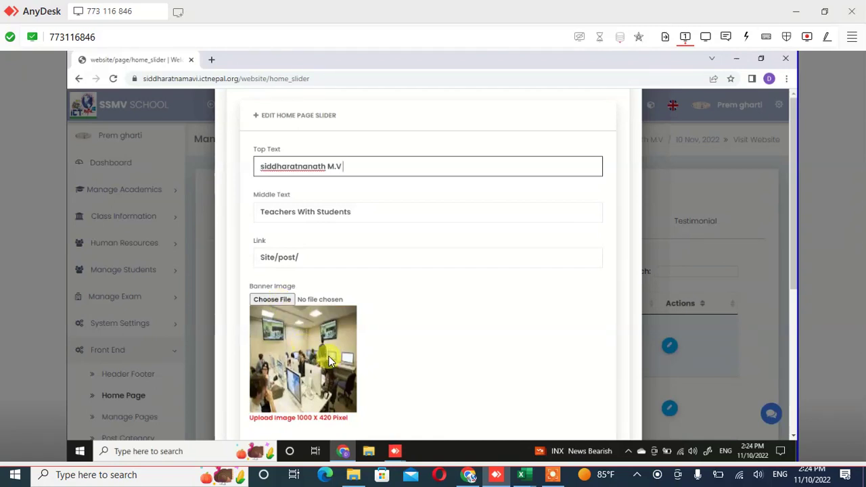
{"action": "scroll", "coordinate": [330, 361], "scroll_direction": "down", "scroll_amount": 3}
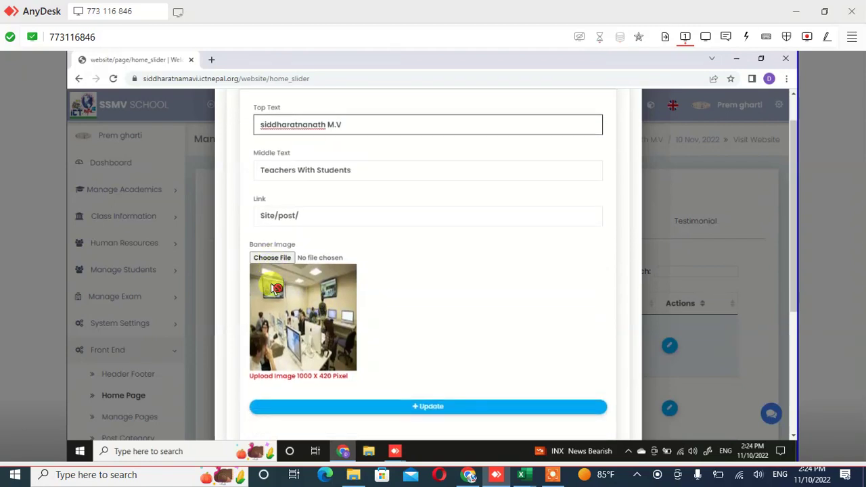
{"action": "scroll", "coordinate": [271, 287], "scroll_direction": "down", "scroll_amount": 3}
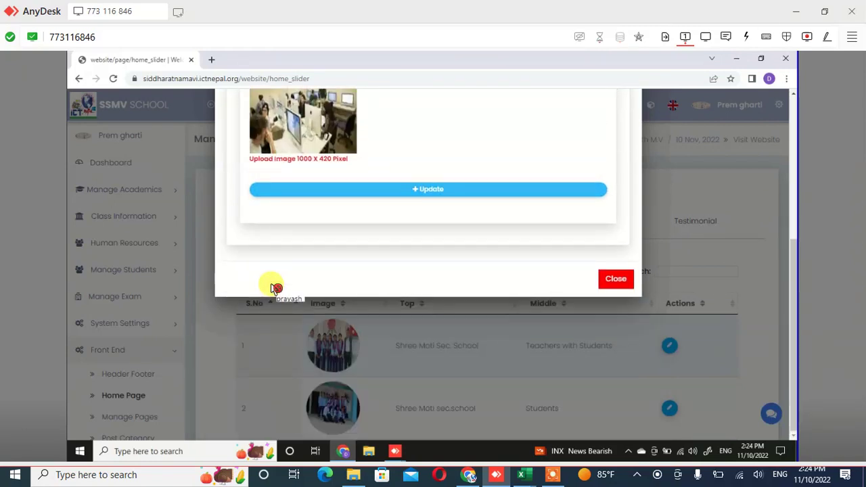
{"action": "scroll", "coordinate": [271, 288], "scroll_direction": "up", "scroll_amount": 2}
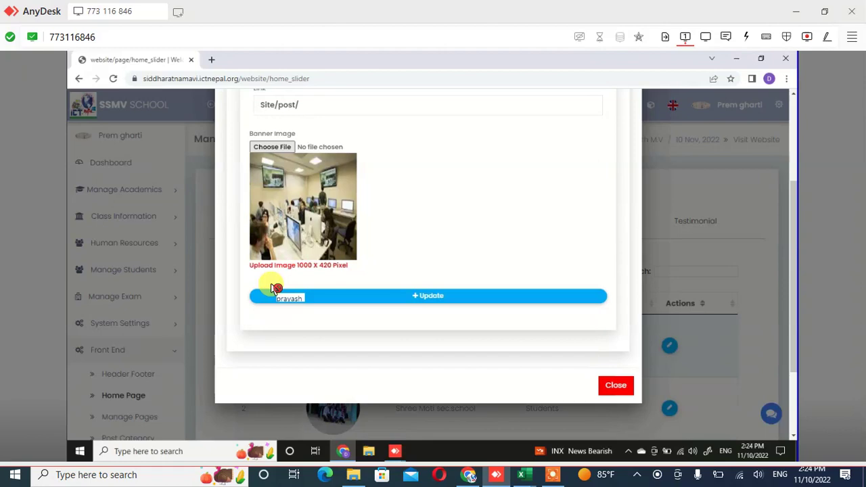
Cancel the image file picker, keeping the existing classroom banner image
{"action": "left_click", "coordinate": [272, 147]}
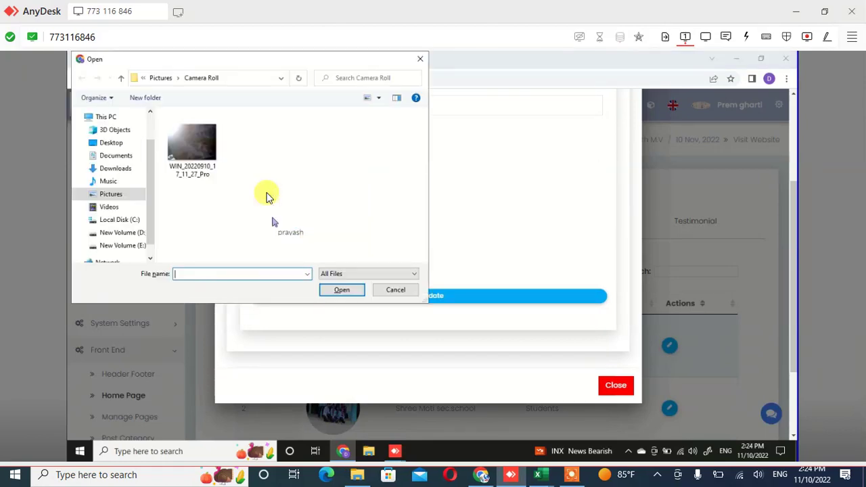
{"action": "left_click", "coordinate": [268, 196]}
{"action": "key", "text": "Escape"}
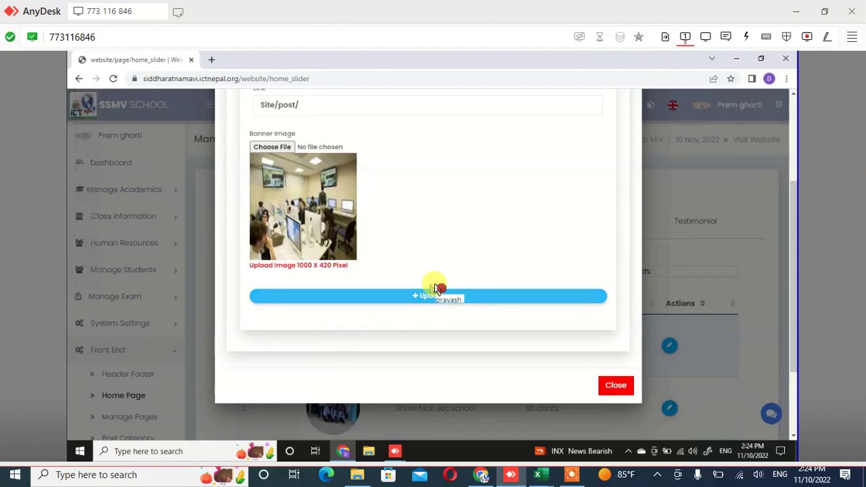
{"action": "left_click", "coordinate": [438, 289]}
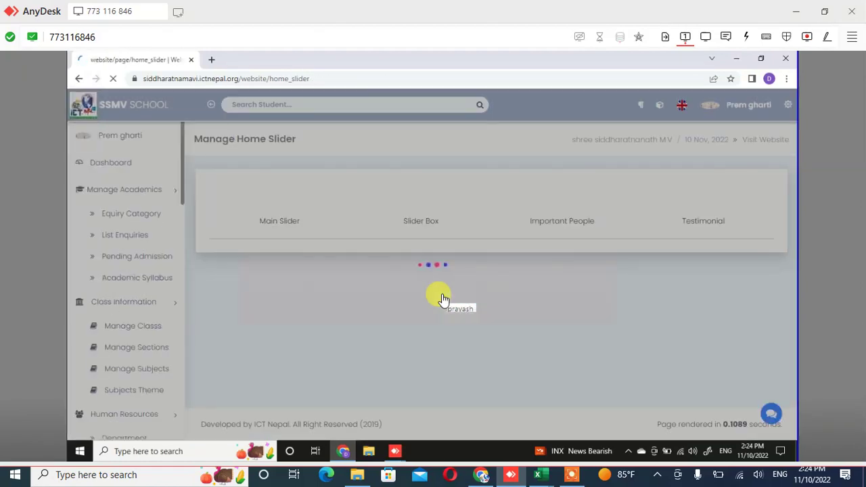
{"action": "left_click", "coordinate": [445, 297]}
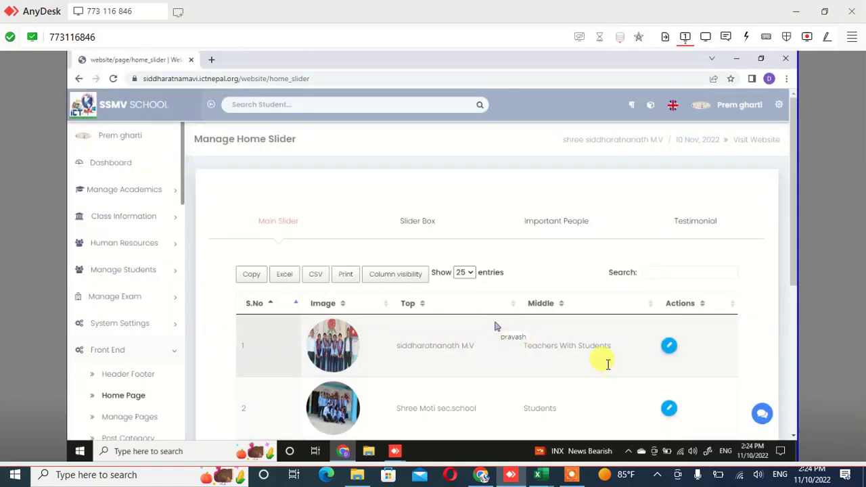
{"action": "scroll", "coordinate": [609, 348], "scroll_direction": "down", "scroll_amount": 2}
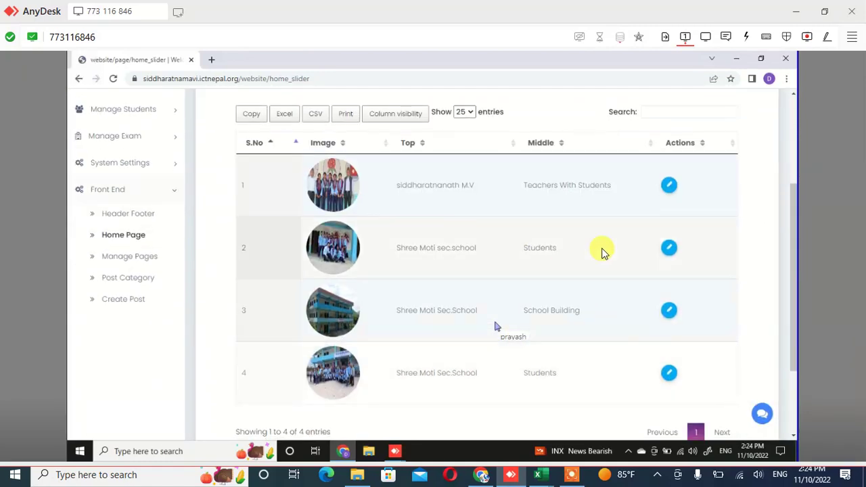
{"action": "left_click", "coordinate": [668, 256]}
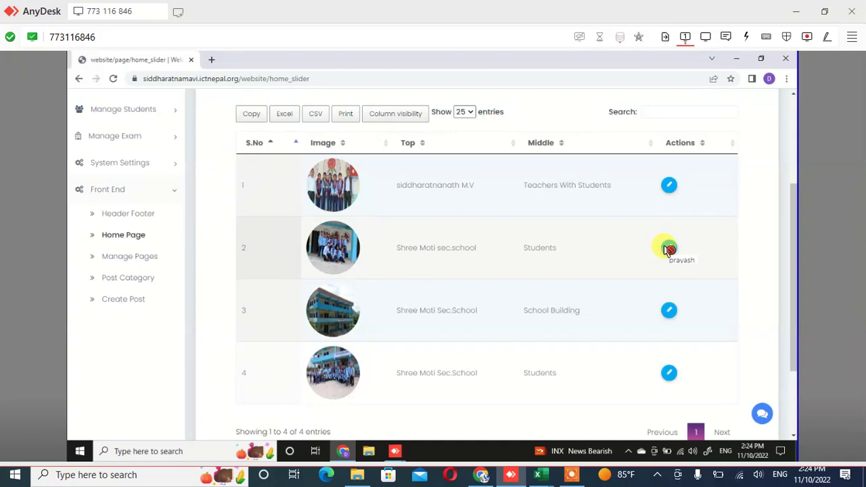
{"action": "left_click", "coordinate": [668, 247]}
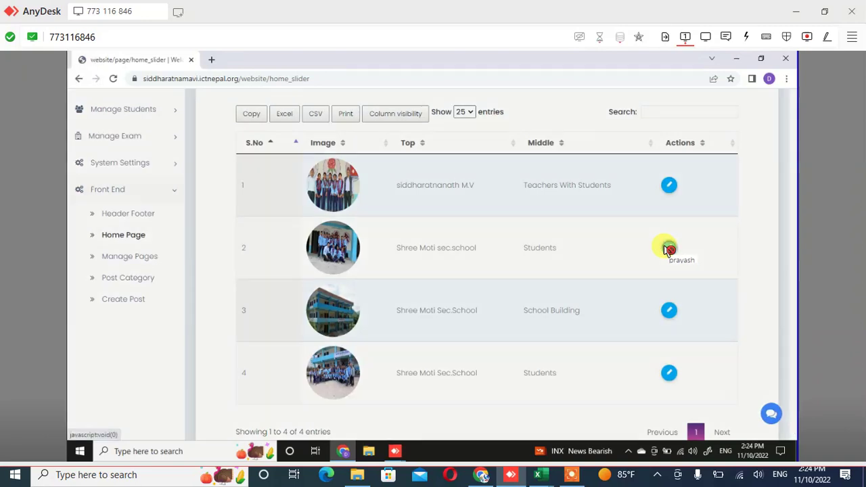
{"action": "key", "text": "ctrl+shift+Left"}
{"action": "key", "text": "ctrl+shift+Left"}
{"action": "key", "text": "ctrl+shift+Left"}
{"action": "key", "text": "ctrl+shift+Left"}
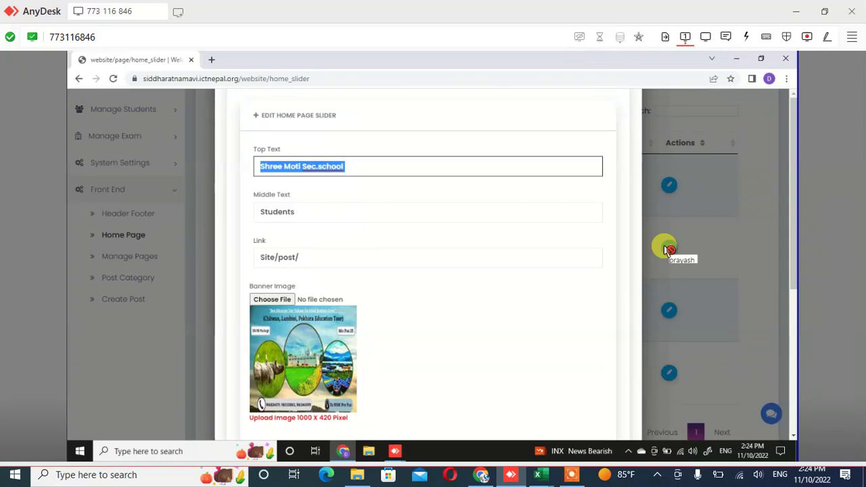
{"action": "type", "text": "s"}
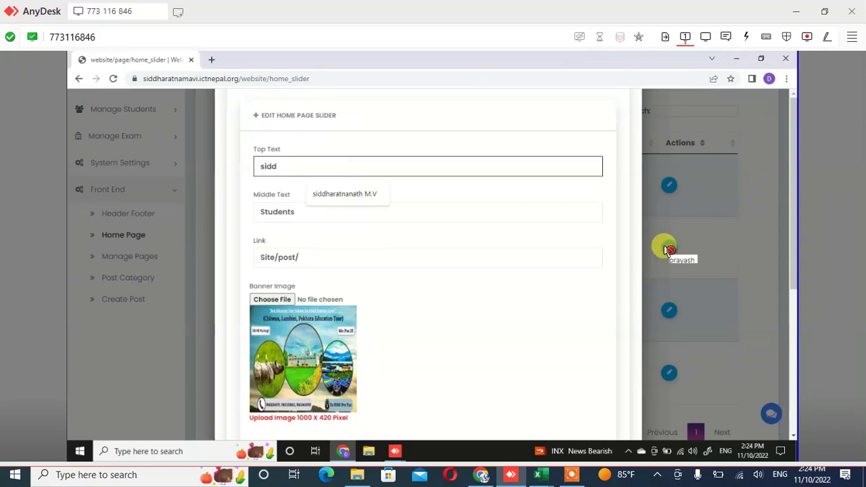
{"action": "type", "text": "idd"}
{"action": "key", "text": "Down"}
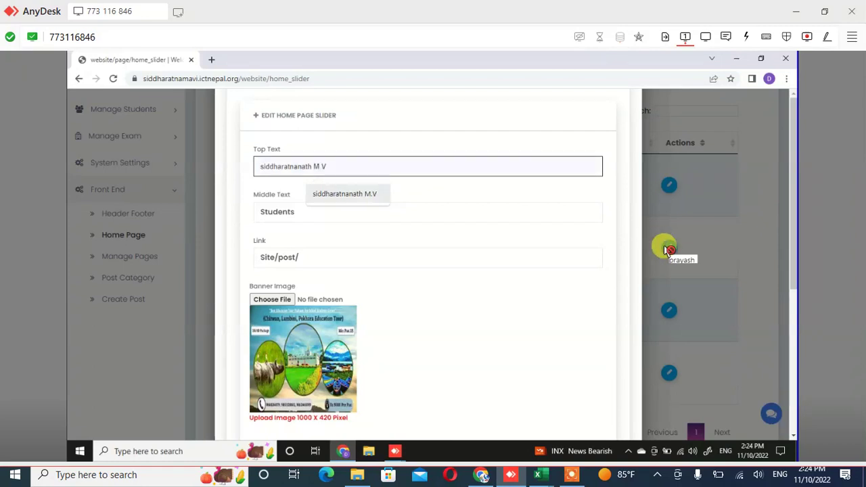
{"action": "key", "text": "Return"}
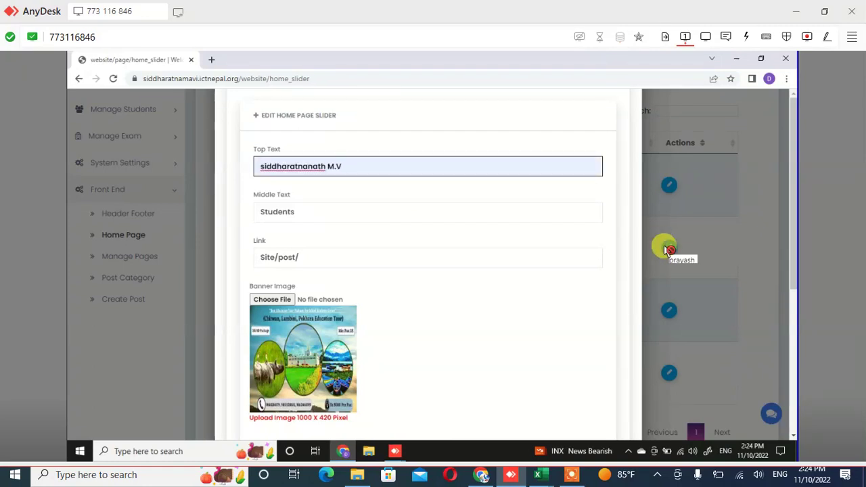
{"action": "key", "text": "Tab"}
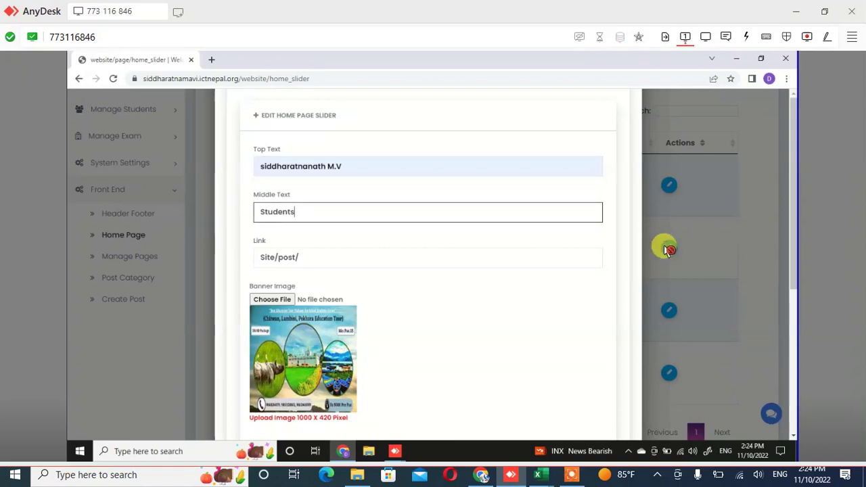
{"action": "key", "text": "Tab"}
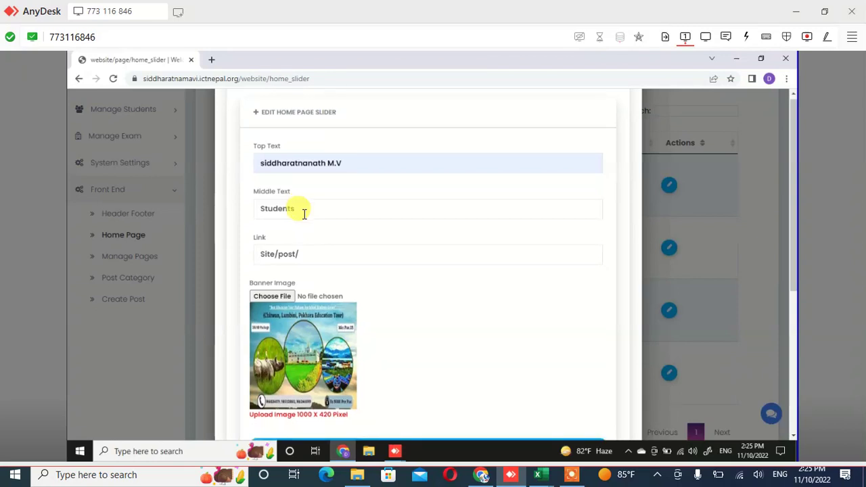
{"action": "scroll", "coordinate": [304, 215], "scroll_direction": "down", "scroll_amount": 1}
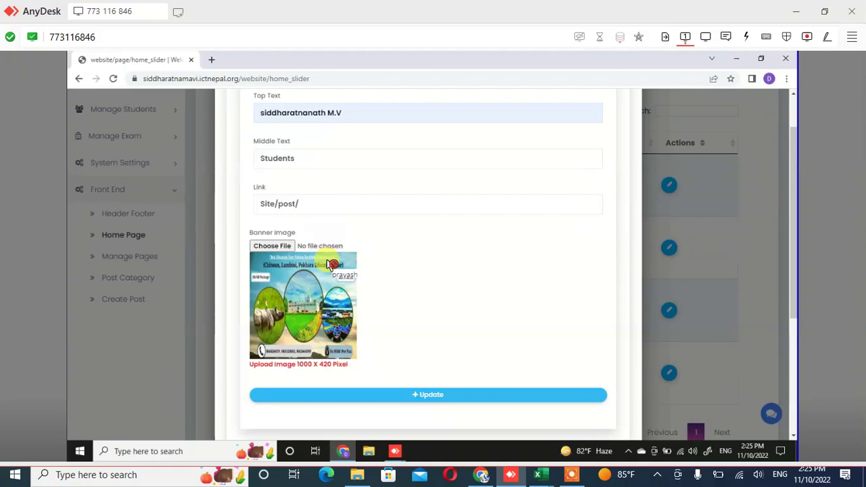
{"action": "left_click", "coordinate": [475, 397]}
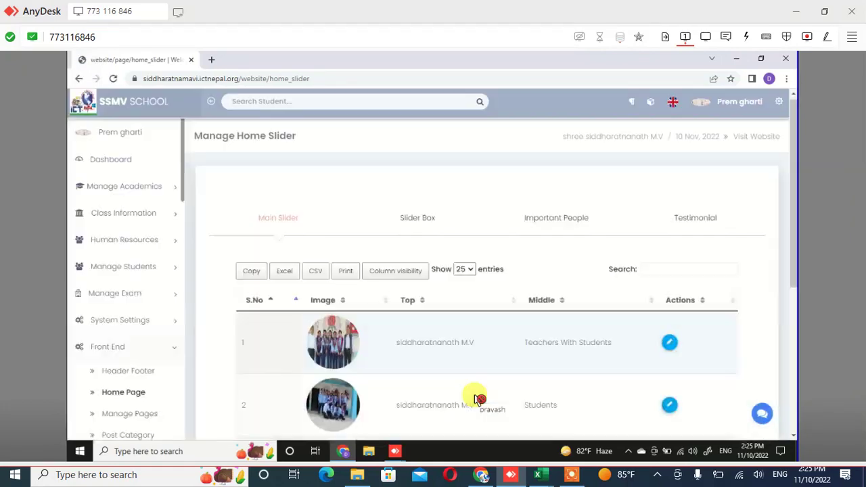
Clear the third slide's Top Text 'Shree Moti Sec.School' and submit the form
{"action": "scroll", "coordinate": [474, 399], "scroll_direction": "down", "scroll_amount": 1}
{"action": "scroll", "coordinate": [439, 389], "scroll_direction": "down", "scroll_amount": 1}
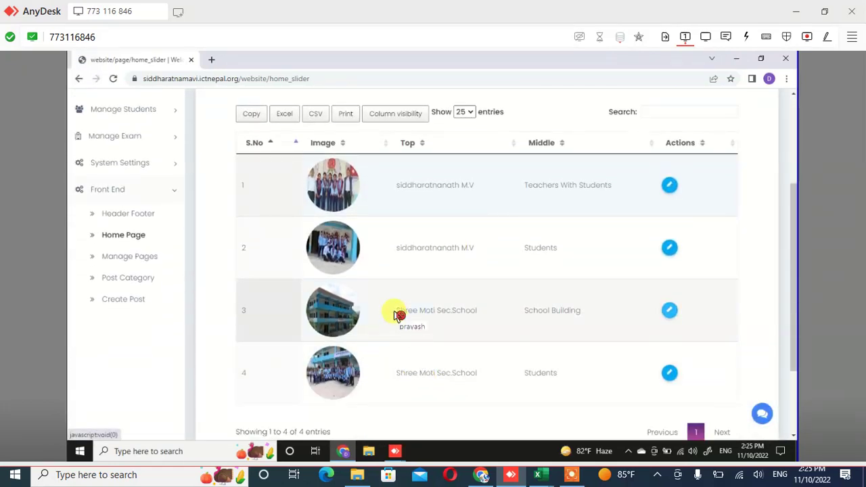
{"action": "left_click", "coordinate": [520, 309]}
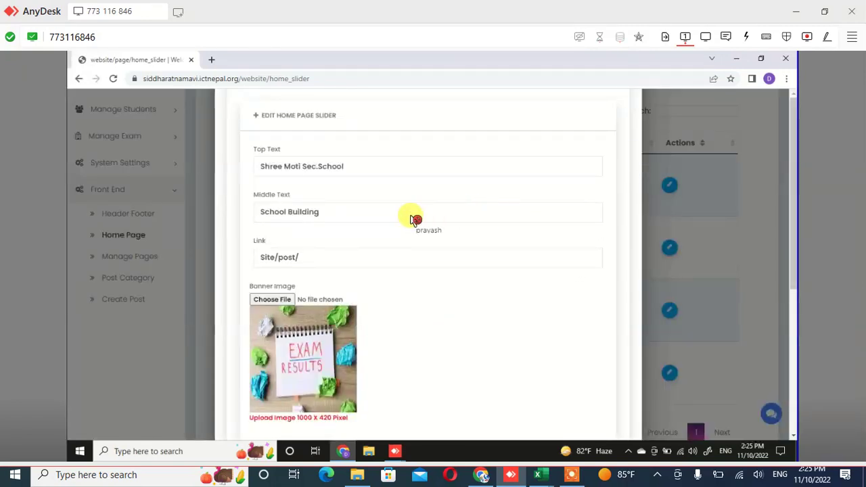
{"action": "key", "text": "ctrl+shift+Left"}
{"action": "key", "text": "ctrl+shift+Left"}
{"action": "key", "text": "ctrl+shift+Left"}
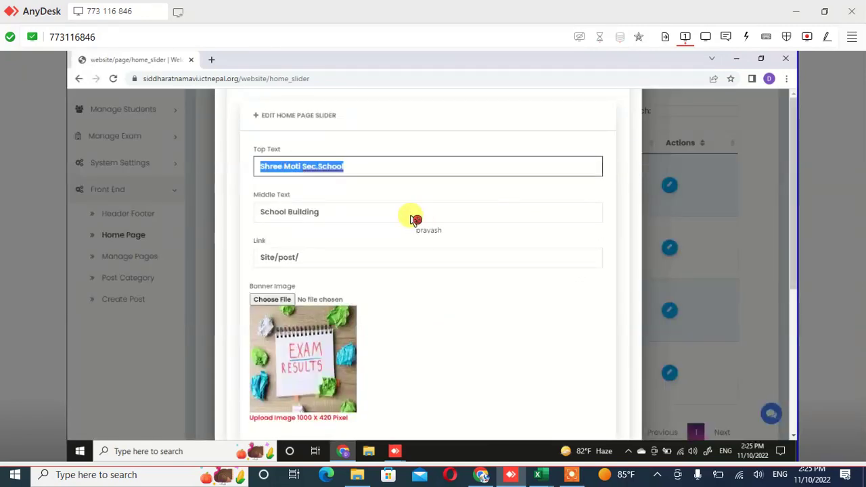
{"action": "key", "text": "BackSpace"}
{"action": "type", "text": "s"}
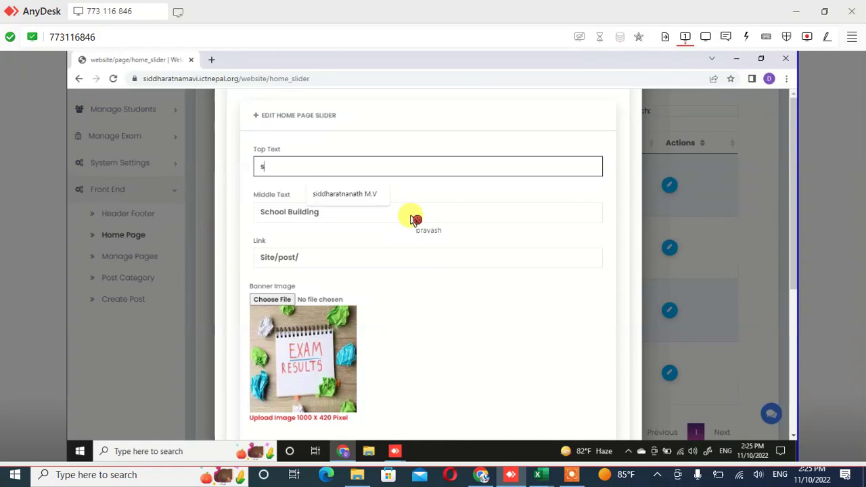
{"action": "key", "text": "Return"}
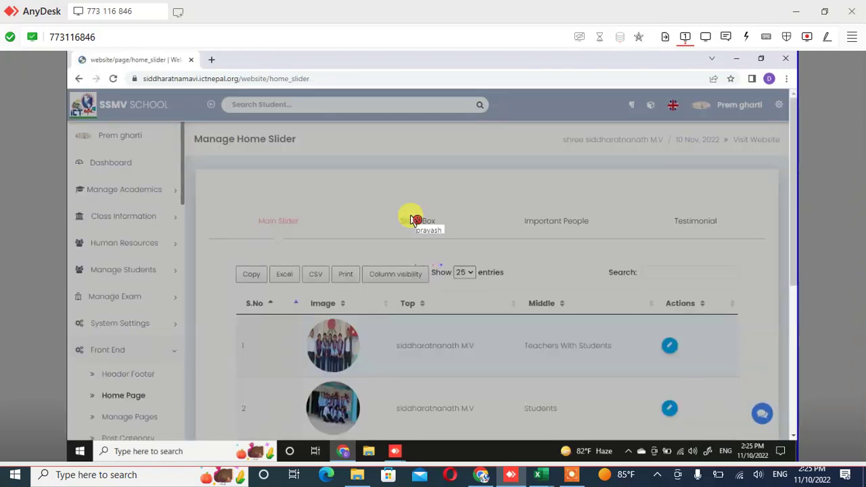
{"action": "scroll", "coordinate": [414, 221], "scroll_direction": "down", "scroll_amount": 3}
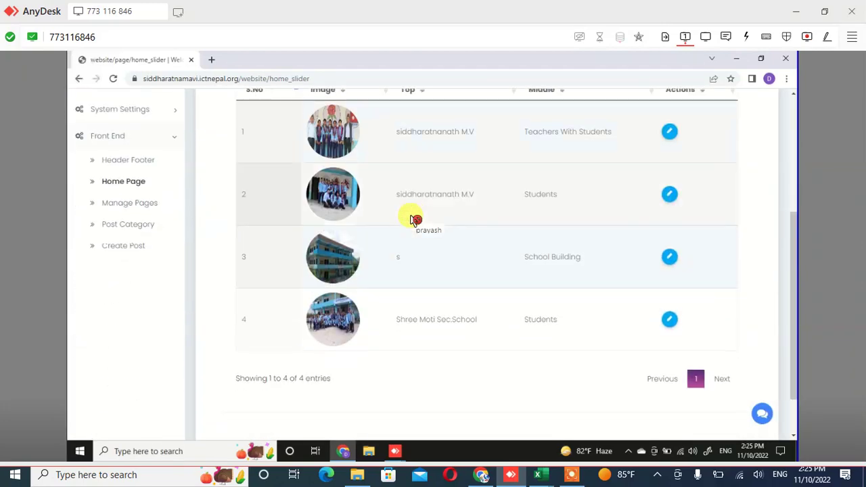
{"action": "left_click", "coordinate": [413, 229]}
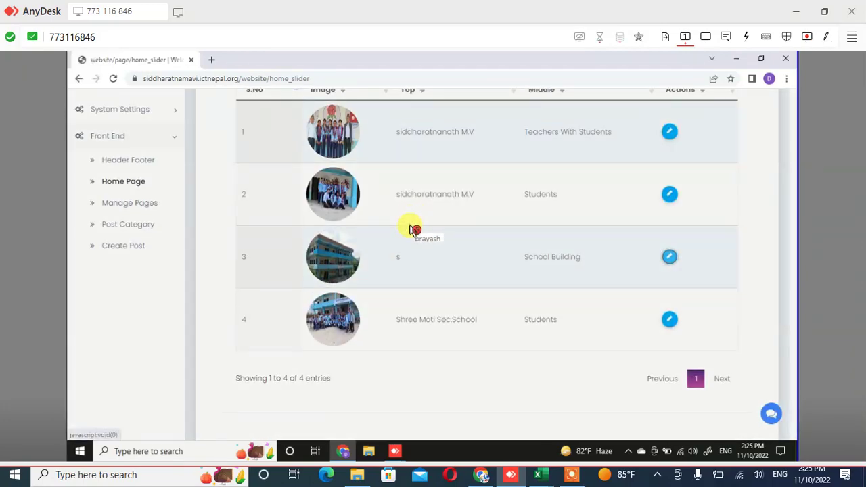
{"action": "key", "text": "Down"}
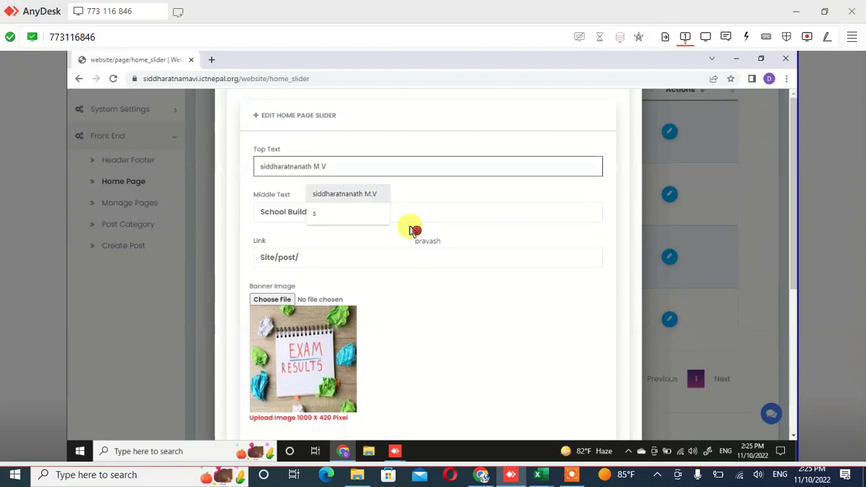
{"action": "key", "text": "Return"}
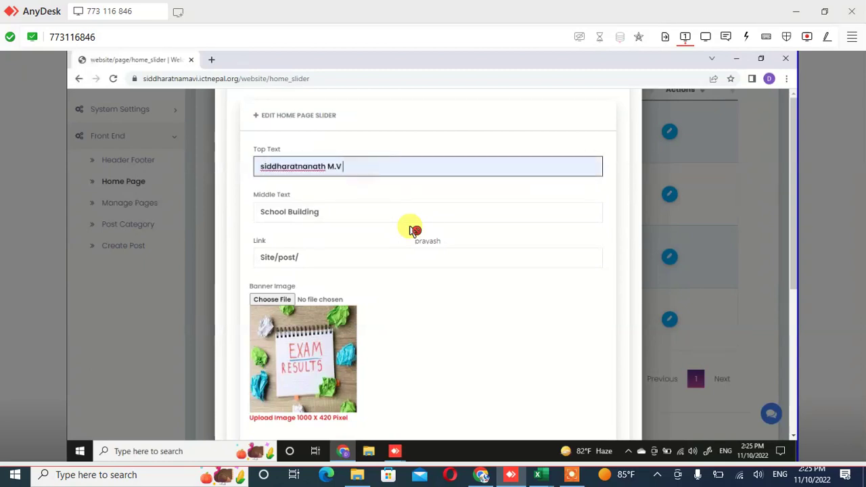
{"action": "scroll", "coordinate": [413, 229], "scroll_direction": "down", "scroll_amount": 3}
{"action": "left_click", "coordinate": [413, 234]}
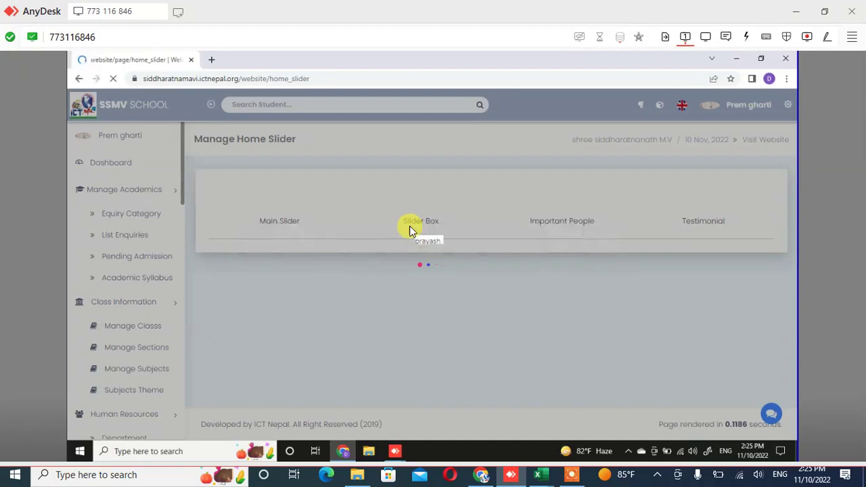
Replace the fourth slide's Top Text 'Shree Moti Sec.School' with 'siddharatnanath M.V' and save
{"action": "scroll", "coordinate": [410, 229], "scroll_direction": "down", "scroll_amount": 5}
{"action": "left_click", "coordinate": [410, 230]}
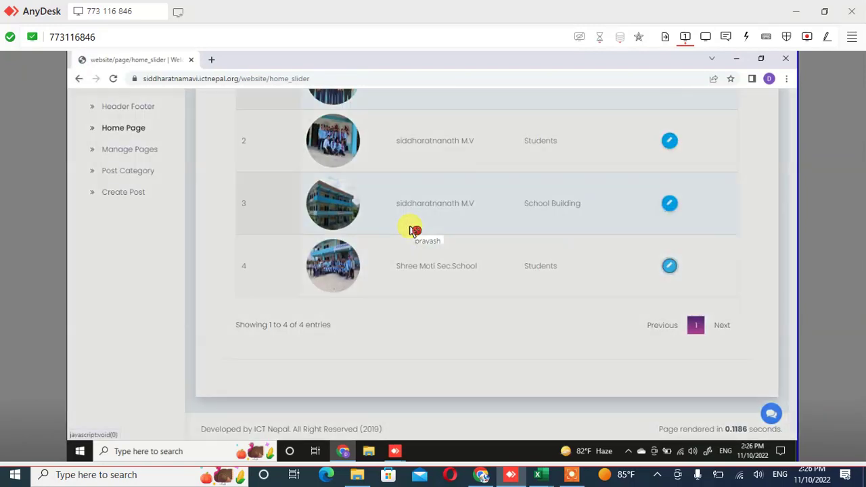
{"action": "key", "text": "ctrl+shift+Left"}
{"action": "key", "text": "ctrl+shift+Left"}
{"action": "key", "text": "ctrl+shift+Left"}
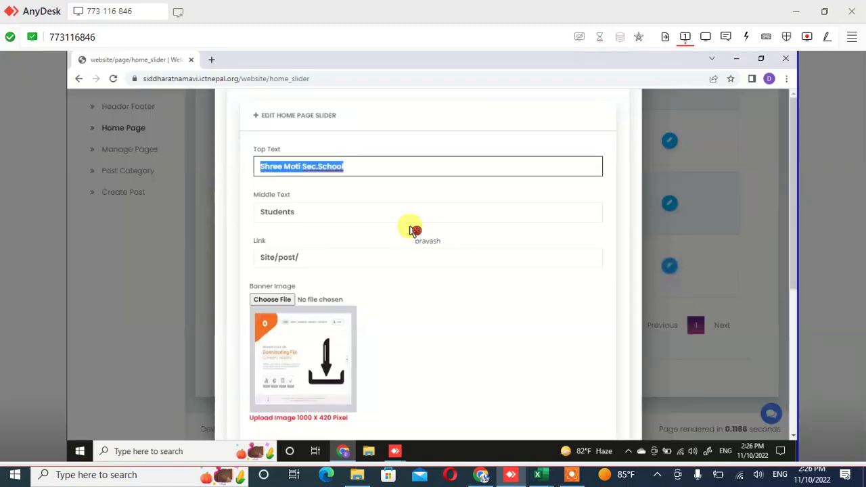
{"action": "key", "text": "BackSpace"}
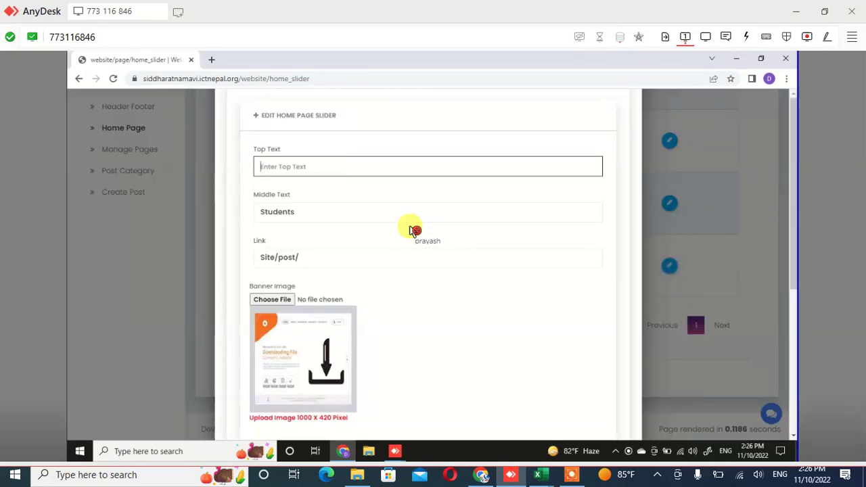
{"action": "type", "text": "si"}
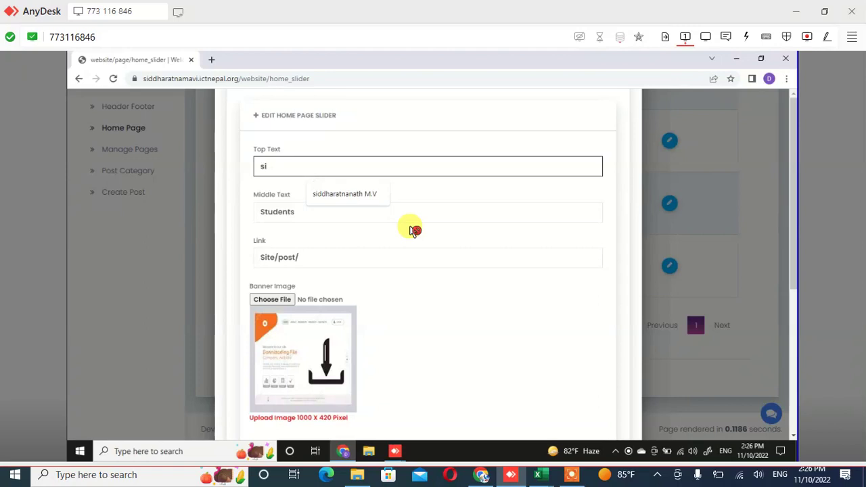
{"action": "key", "text": "Down"}
{"action": "key", "text": "Return"}
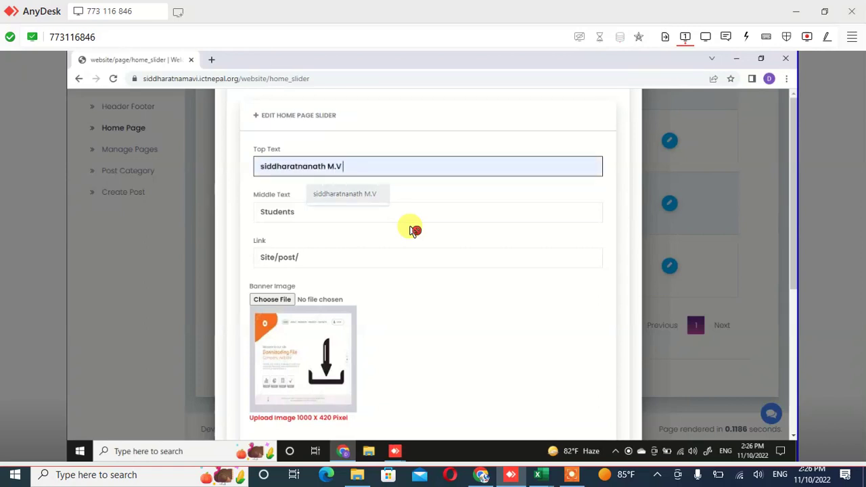
{"action": "scroll", "coordinate": [412, 230], "scroll_direction": "down", "scroll_amount": 1}
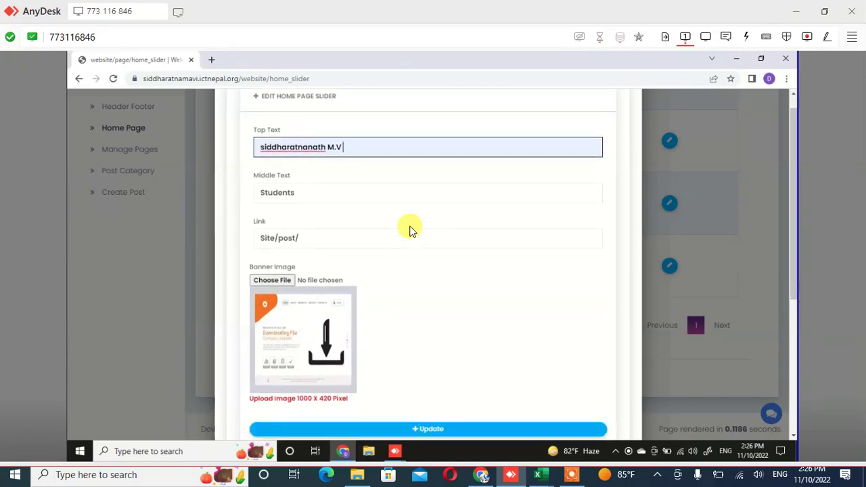
{"action": "scroll", "coordinate": [410, 230], "scroll_direction": "down", "scroll_amount": 5}
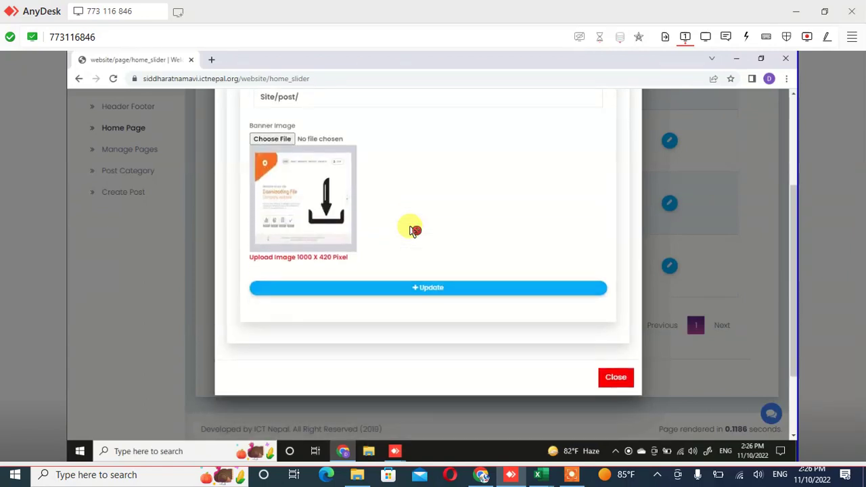
{"action": "key", "text": "Return"}
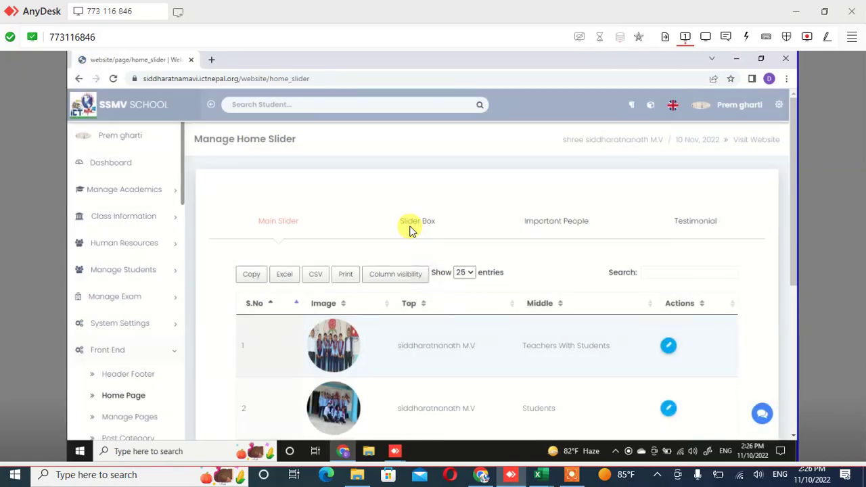
Check all four slider rows read 'siddharatnanath M.V', then open the public website via Visit Website
{"action": "scroll", "coordinate": [409, 230], "scroll_direction": "down", "scroll_amount": 2}
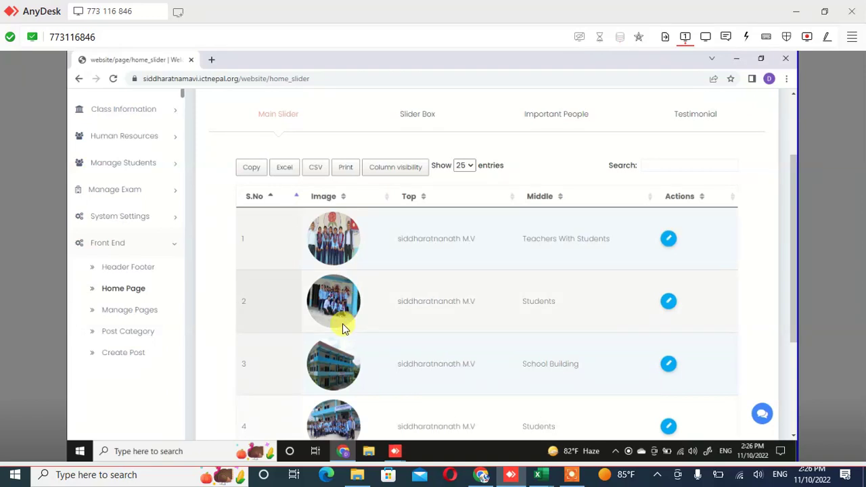
{"action": "scroll", "coordinate": [425, 320], "scroll_direction": "up", "scroll_amount": 1}
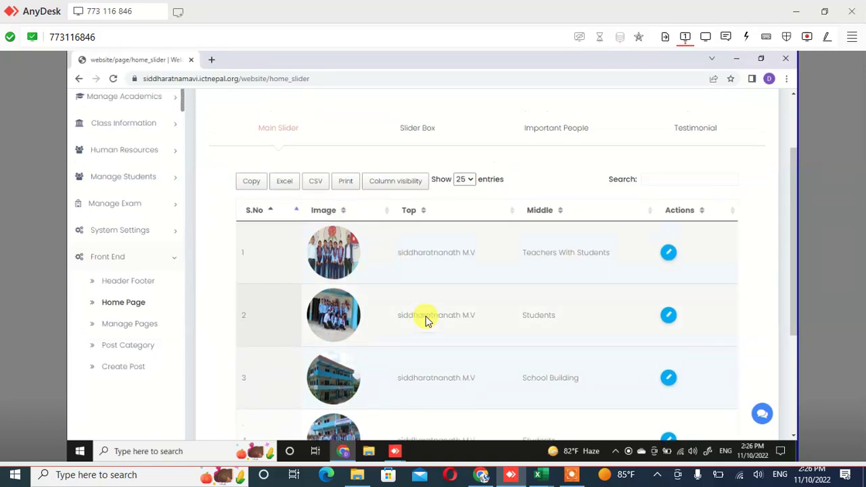
{"action": "scroll", "coordinate": [426, 320], "scroll_direction": "up", "scroll_amount": 2}
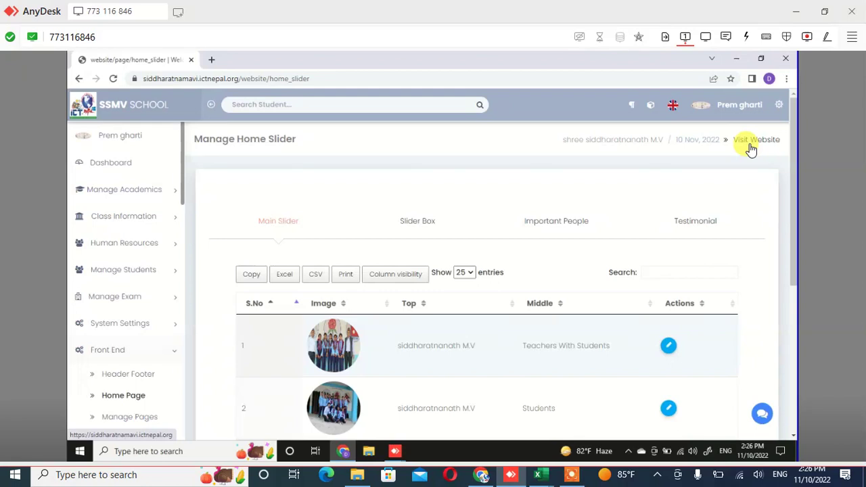
{"action": "left_click", "coordinate": [753, 148]}
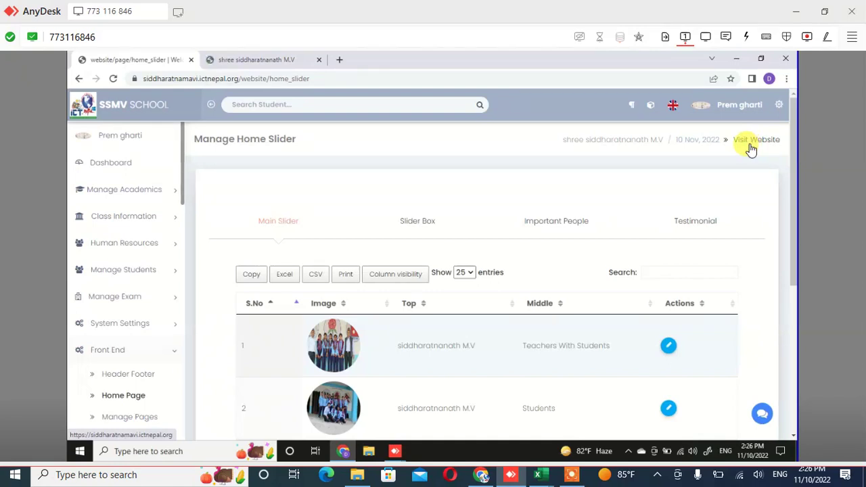
Review the public homepage's hero carousel slides and the Science faculty, Cpn and Computer Lab cards
{"action": "left_click", "coordinate": [237, 64]}
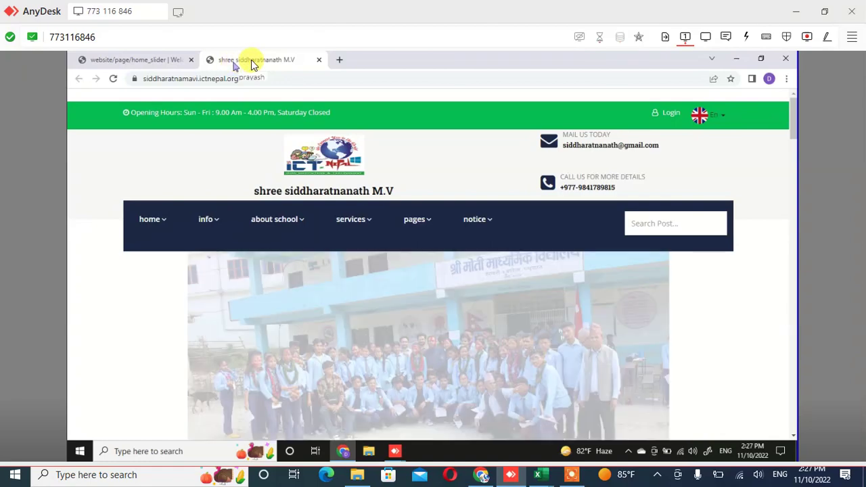
{"action": "scroll", "coordinate": [257, 102], "scroll_direction": "down", "scroll_amount": 3}
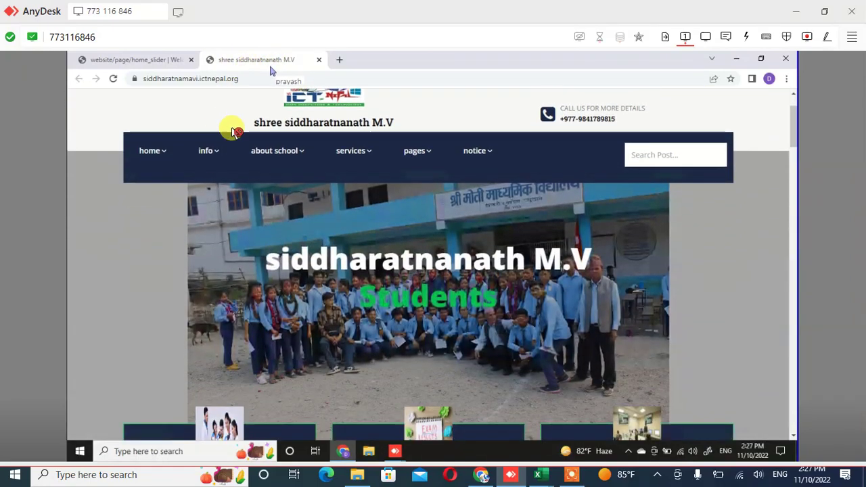
{"action": "mouse_move", "coordinate": [318, 183]}
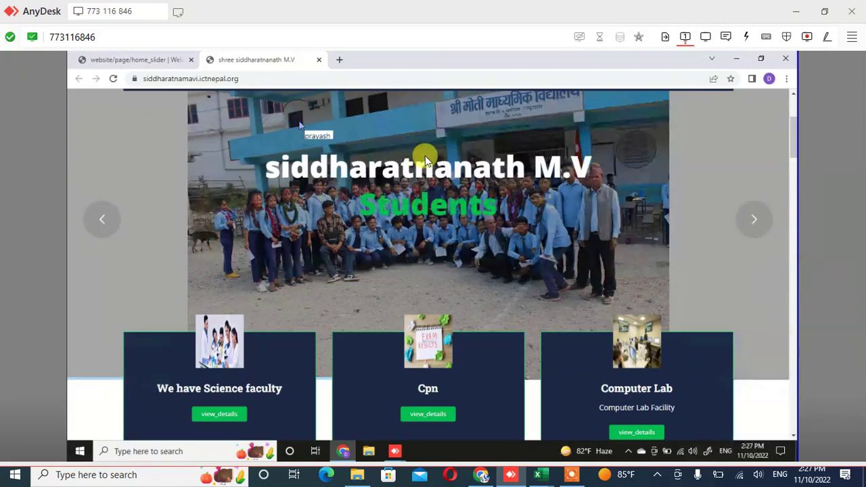
{"action": "scroll", "coordinate": [473, 242], "scroll_direction": "up", "scroll_amount": 1}
{"action": "scroll", "coordinate": [473, 243], "scroll_direction": "up", "scroll_amount": 3}
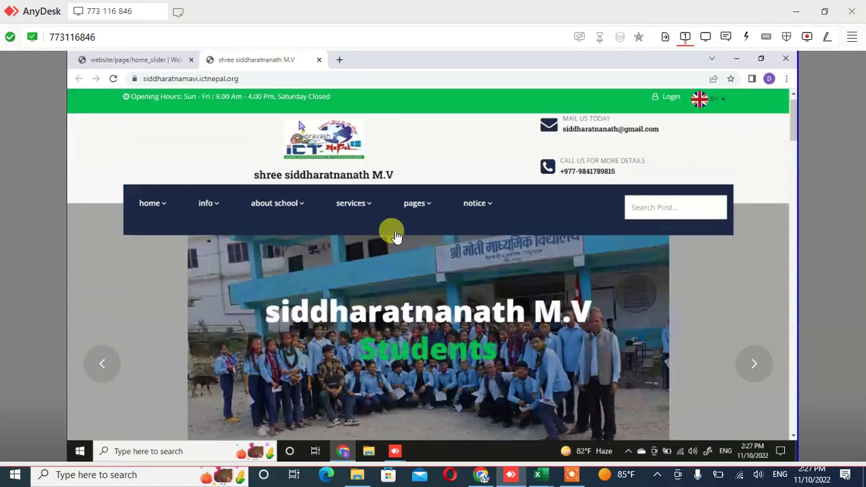
{"action": "mouse_move", "coordinate": [414, 219]}
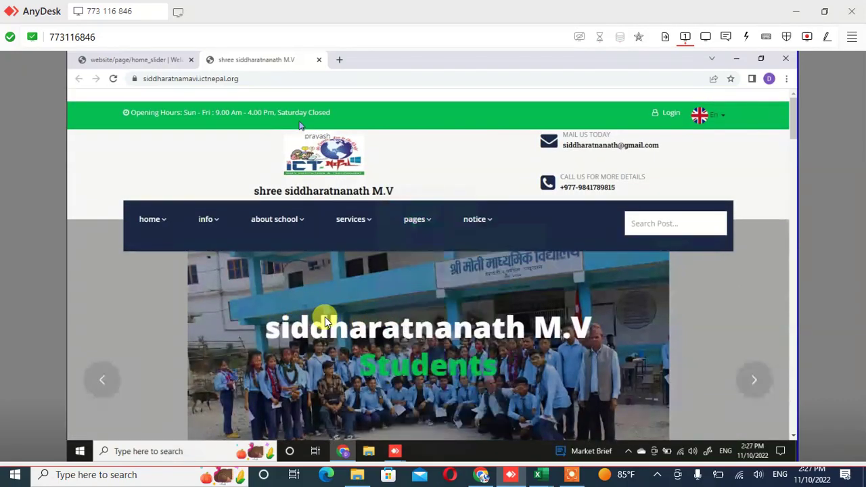
{"action": "scroll", "coordinate": [324, 317], "scroll_direction": "down", "scroll_amount": 3}
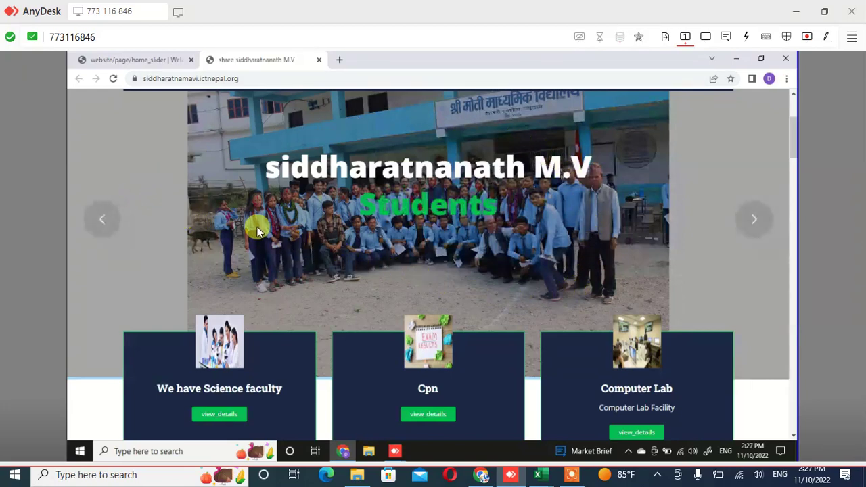
{"action": "left_click", "coordinate": [755, 219]}
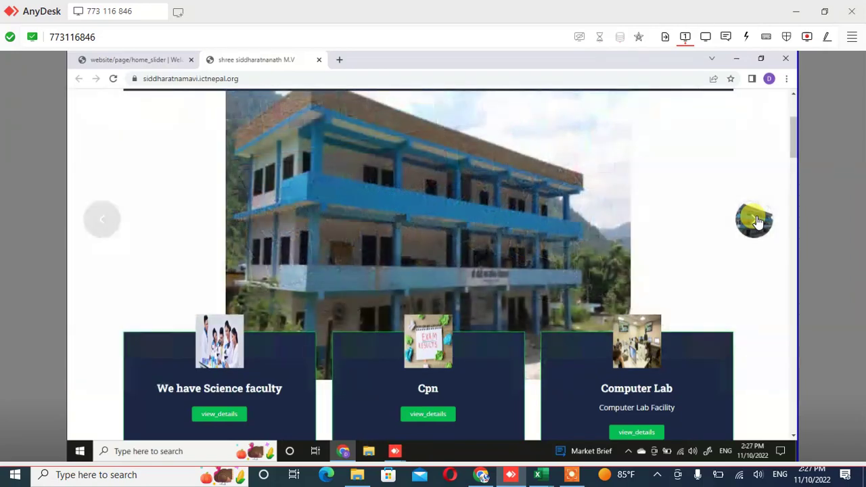
{"action": "left_click", "coordinate": [755, 219]}
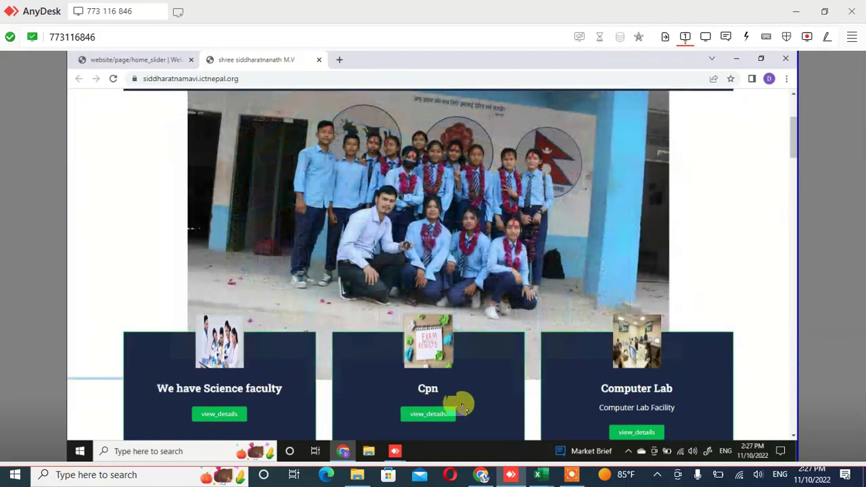
{"action": "scroll", "coordinate": [564, 381], "scroll_direction": "down", "scroll_amount": 5}
{"action": "scroll", "coordinate": [456, 315], "scroll_direction": "up", "scroll_amount": 5}
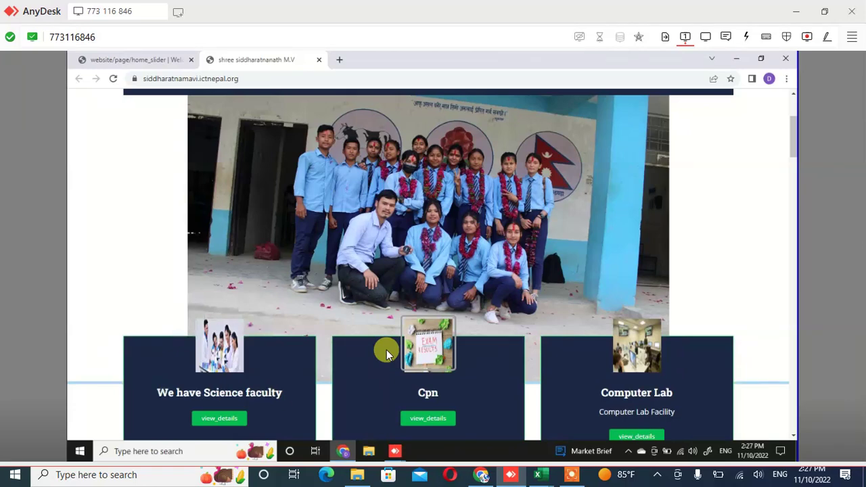
Scroll the homepage to the History section, location map and Important People profiles
{"action": "scroll", "coordinate": [386, 350], "scroll_direction": "down", "scroll_amount": 10}
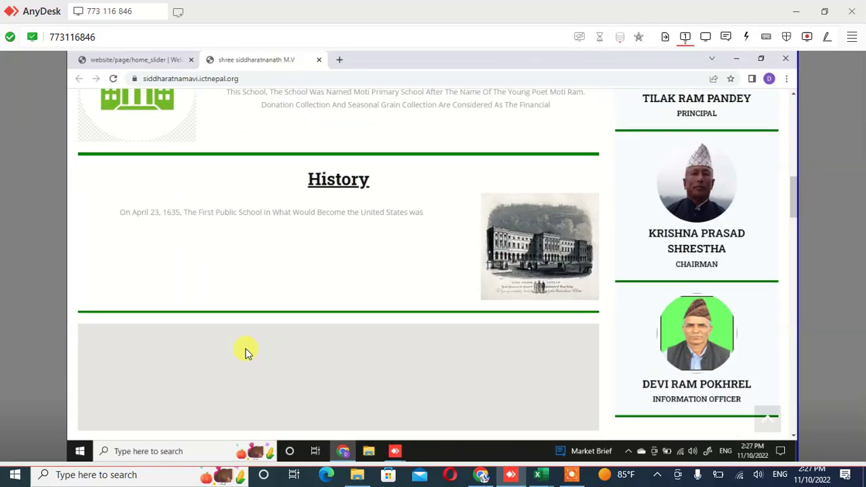
{"action": "scroll", "coordinate": [225, 318], "scroll_direction": "up", "scroll_amount": 6}
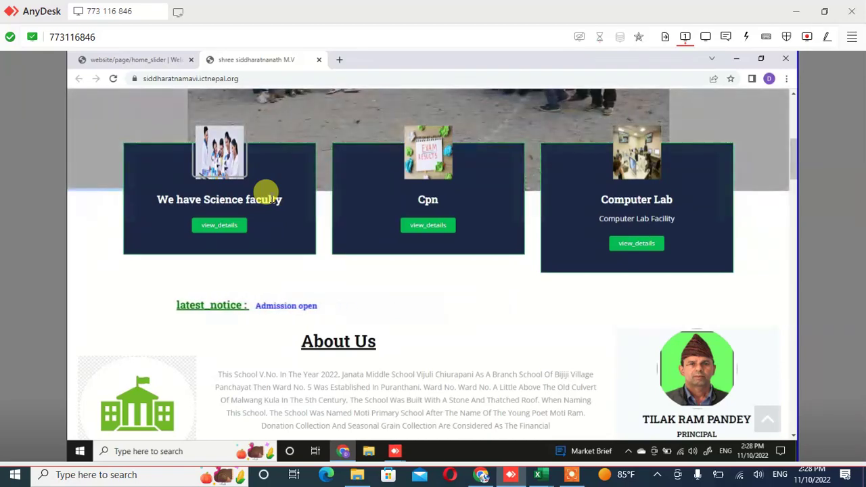
{"action": "scroll", "coordinate": [265, 192], "scroll_direction": "up", "scroll_amount": 1}
{"action": "scroll", "coordinate": [266, 192], "scroll_direction": "up", "scroll_amount": 5}
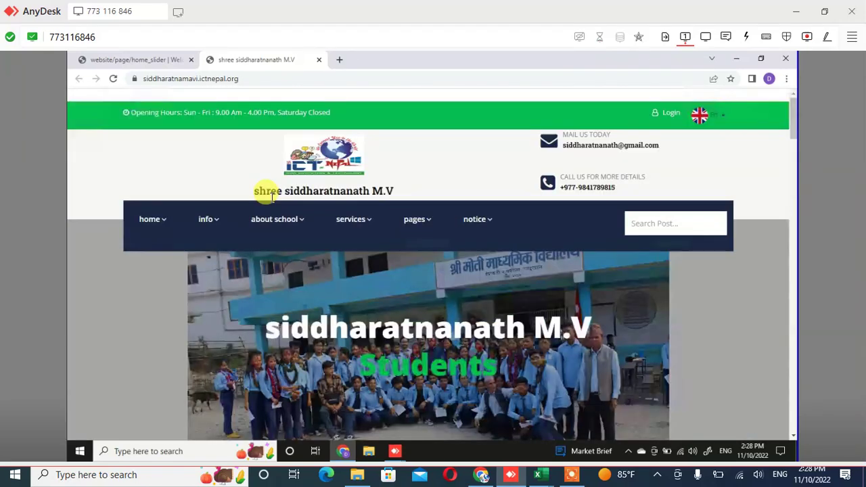
{"action": "scroll", "coordinate": [271, 195], "scroll_direction": "down", "scroll_amount": 10}
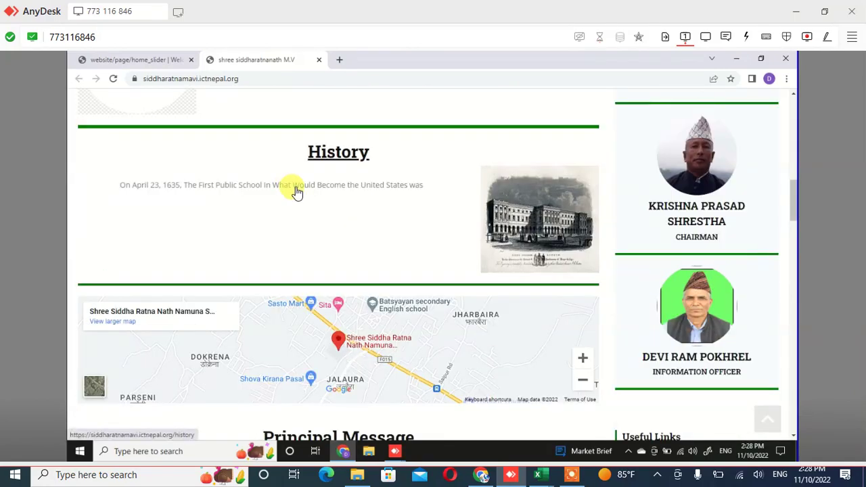
{"action": "left_click", "coordinate": [300, 191]}
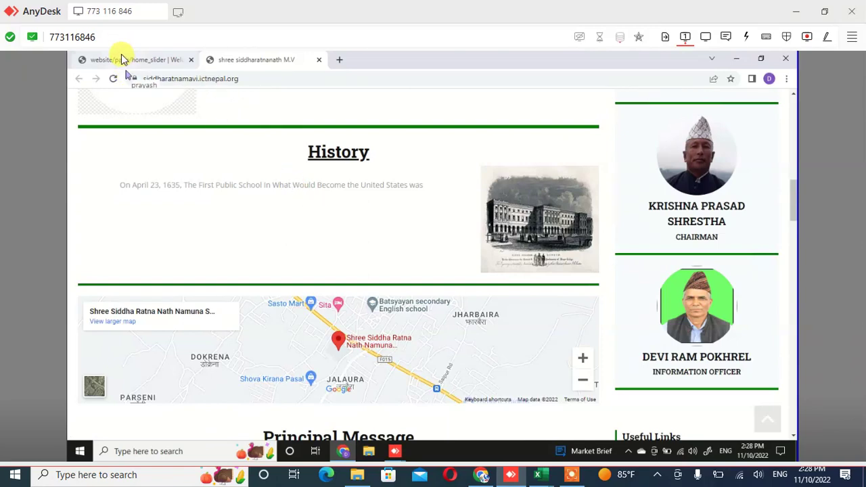
In the admin tab, scroll Manage Home Slider down to the Computer Lab, Cpn and Science Faculty posts
{"action": "left_click", "coordinate": [121, 56]}
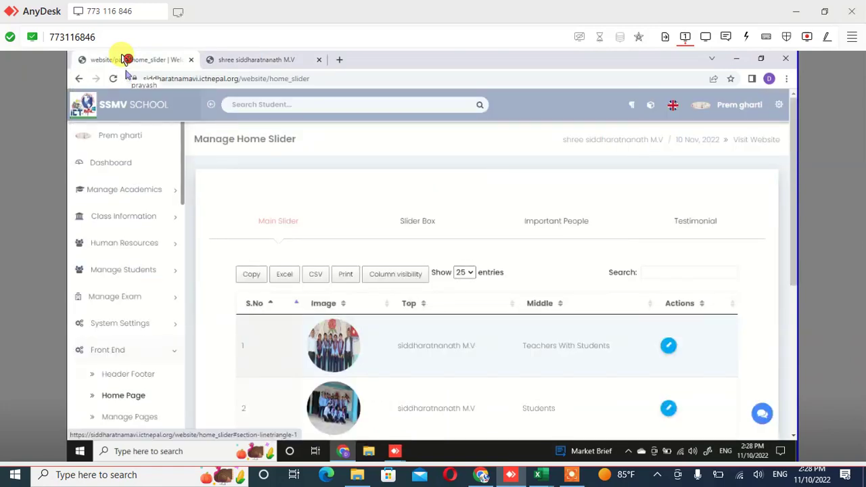
{"action": "scroll", "coordinate": [129, 74], "scroll_direction": "down", "scroll_amount": 2}
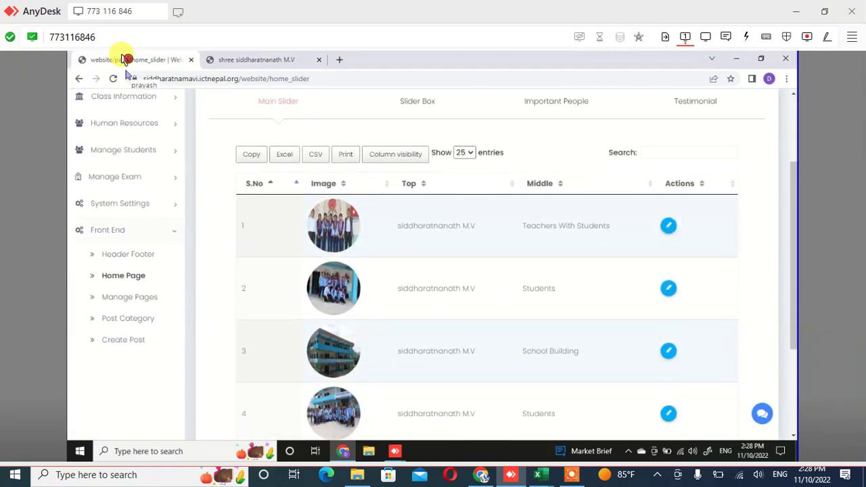
{"action": "scroll", "coordinate": [127, 74], "scroll_direction": "down", "scroll_amount": 2}
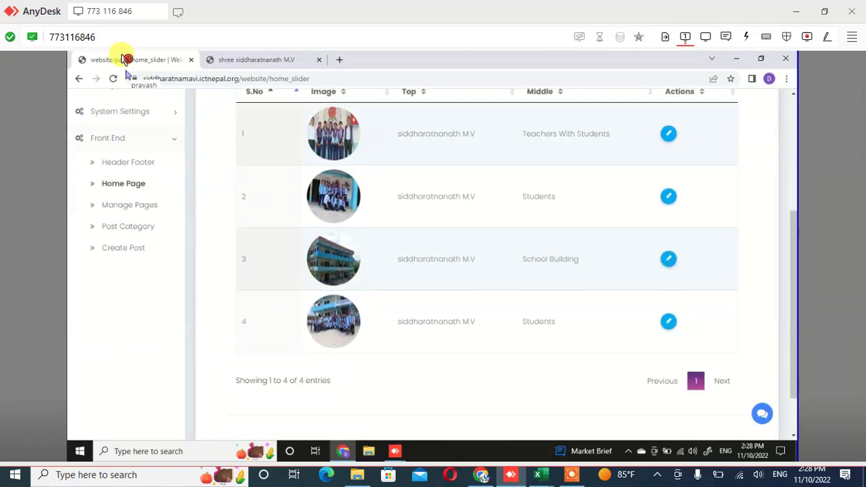
{"action": "scroll", "coordinate": [127, 74], "scroll_direction": "down", "scroll_amount": 1}
{"action": "scroll", "coordinate": [126, 74], "scroll_direction": "down", "scroll_amount": 1}
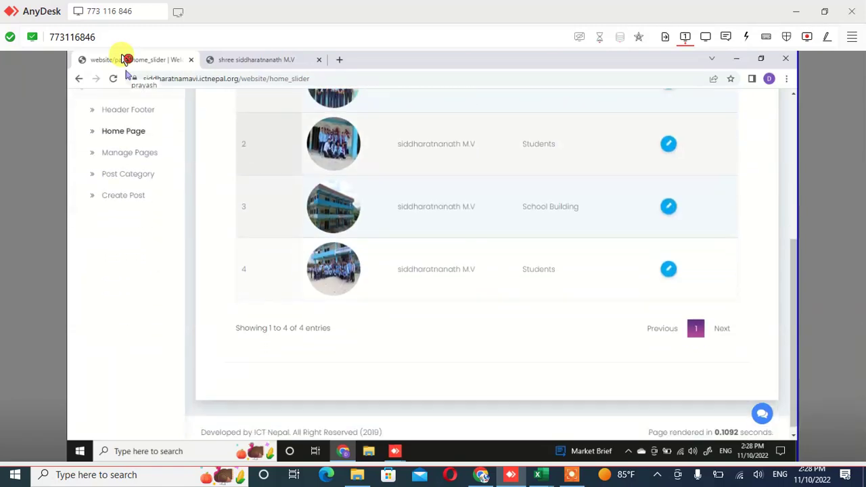
{"action": "scroll", "coordinate": [126, 74], "scroll_direction": "up", "scroll_amount": 5}
{"action": "scroll", "coordinate": [126, 74], "scroll_direction": "down", "scroll_amount": 2}
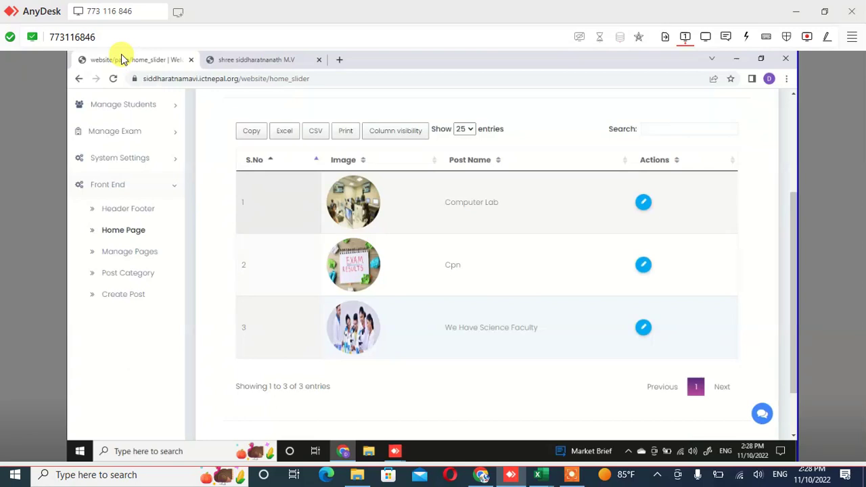
{"action": "left_click", "coordinate": [125, 59]}
Edit the Computer Lab slider box entry, pick a different post, save, and acknowledge the success message
{"action": "left_click", "coordinate": [644, 207]}
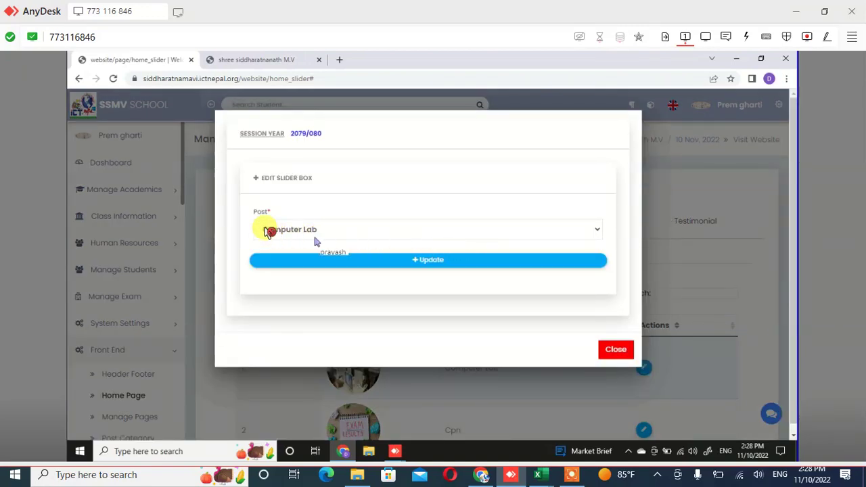
{"action": "left_click", "coordinate": [600, 232]}
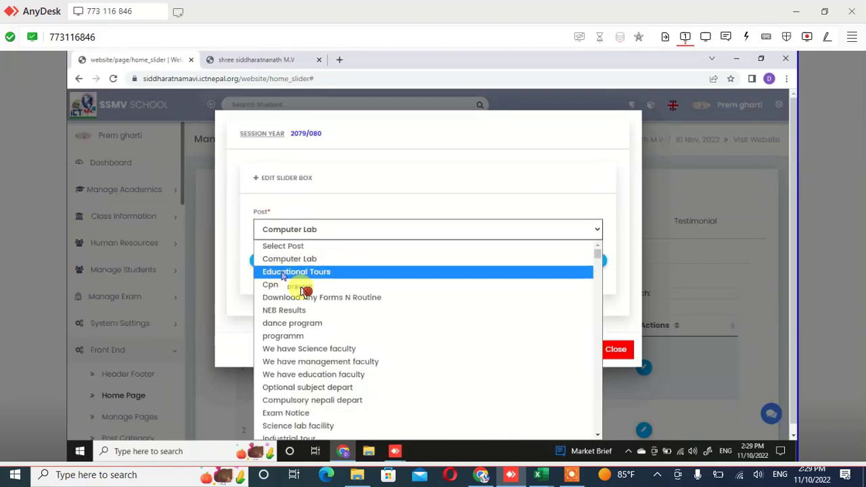
{"action": "scroll", "coordinate": [304, 290], "scroll_direction": "down", "scroll_amount": 5}
{"action": "scroll", "coordinate": [305, 291], "scroll_direction": "down", "scroll_amount": 3}
{"action": "scroll", "coordinate": [304, 291], "scroll_direction": "up", "scroll_amount": 5}
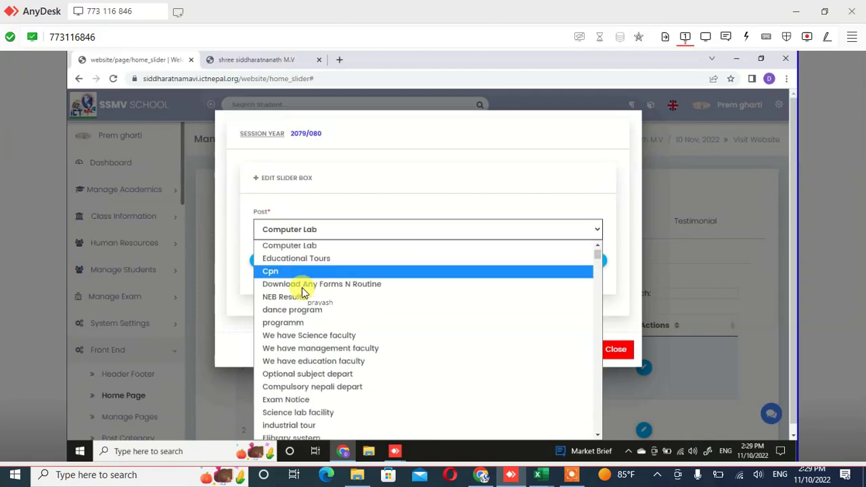
{"action": "scroll", "coordinate": [306, 290], "scroll_direction": "down", "scroll_amount": 2}
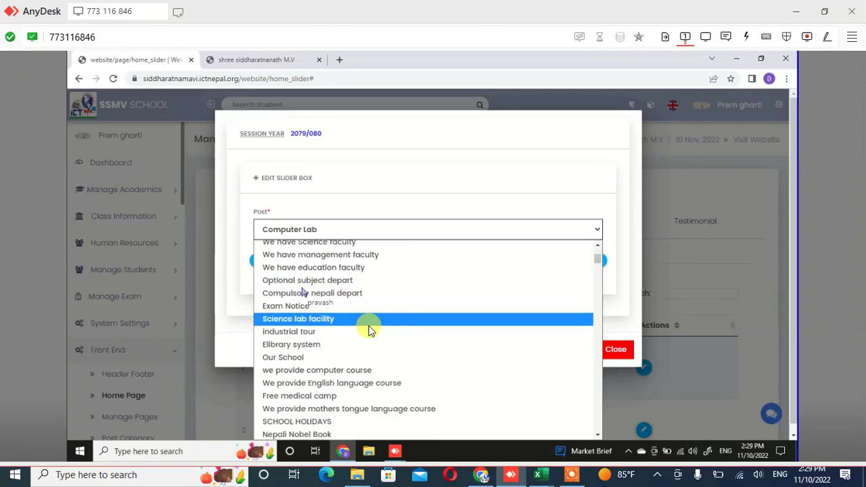
{"action": "scroll", "coordinate": [369, 325], "scroll_direction": "down", "scroll_amount": 5}
{"action": "scroll", "coordinate": [370, 329], "scroll_direction": "up", "scroll_amount": 2}
{"action": "scroll", "coordinate": [370, 329], "scroll_direction": "down", "scroll_amount": 5}
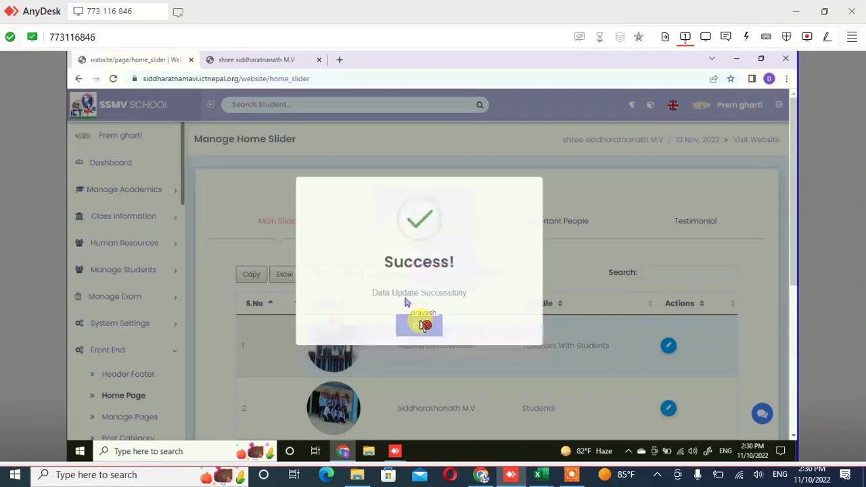
{"action": "left_click", "coordinate": [415, 320]}
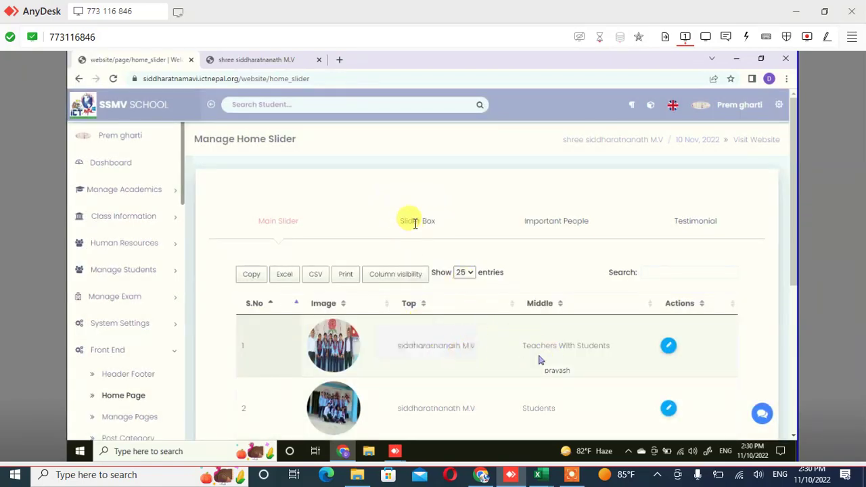
Replace the Cpn slider box post with dance program and save the entry
{"action": "left_click", "coordinate": [416, 229]}
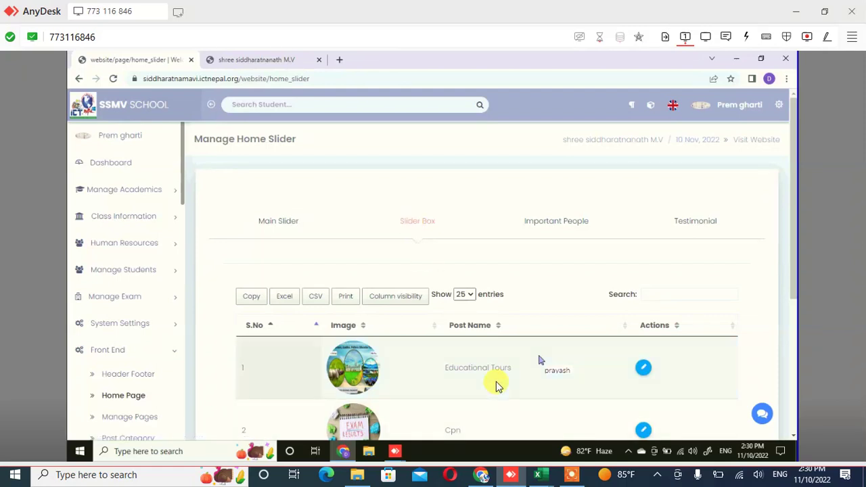
{"action": "scroll", "coordinate": [497, 386], "scroll_direction": "down", "scroll_amount": 3}
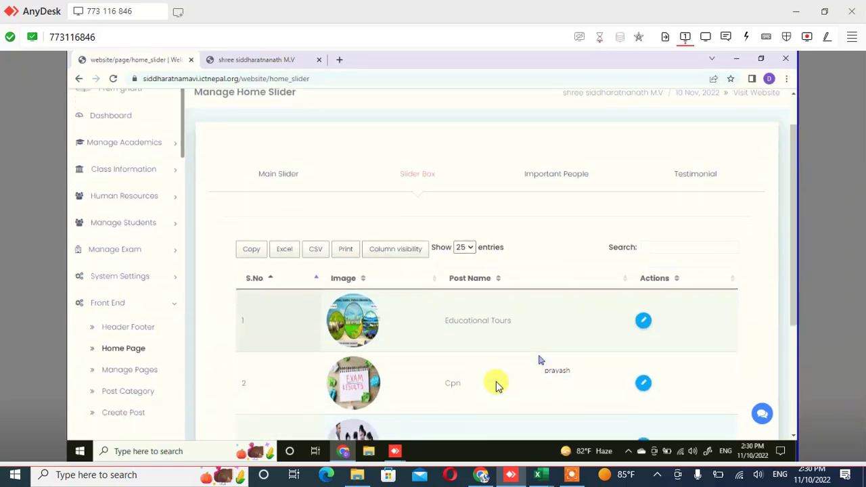
{"action": "left_click", "coordinate": [645, 199]}
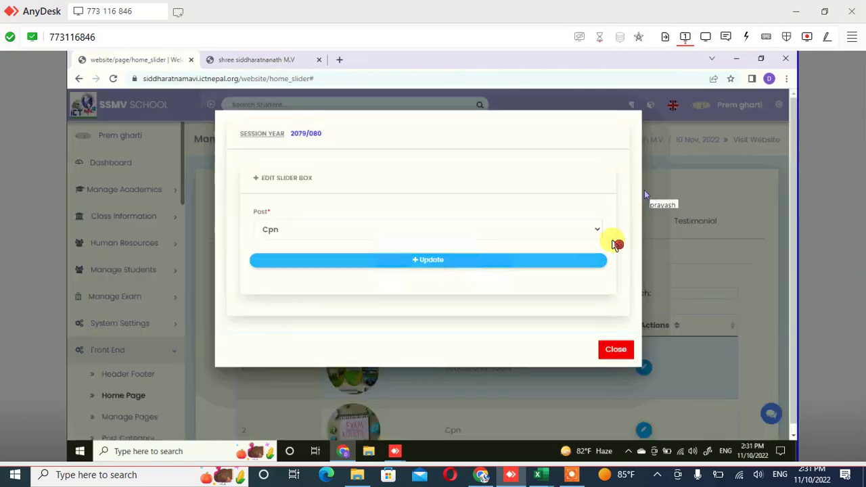
{"action": "left_click", "coordinate": [482, 231]}
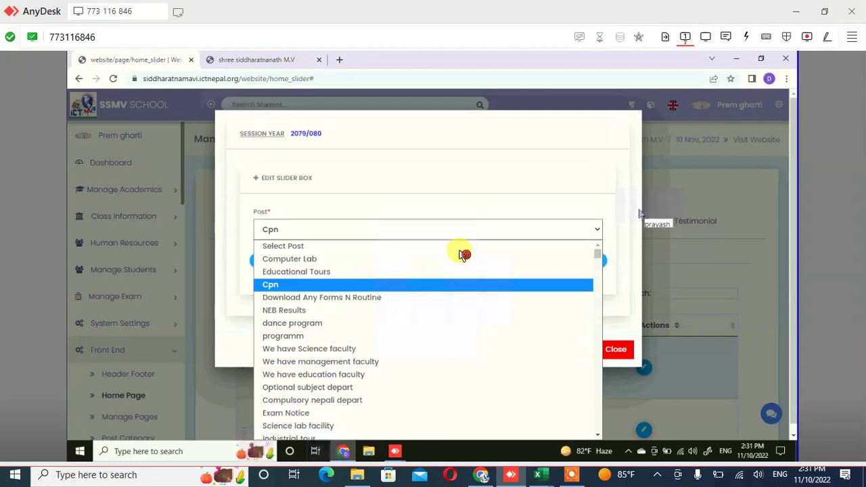
{"action": "key", "text": "Down"}
{"action": "key", "text": "Down"}
{"action": "key", "text": "Down"}
{"action": "key", "text": "Return"}
{"action": "left_click", "coordinate": [462, 257]}
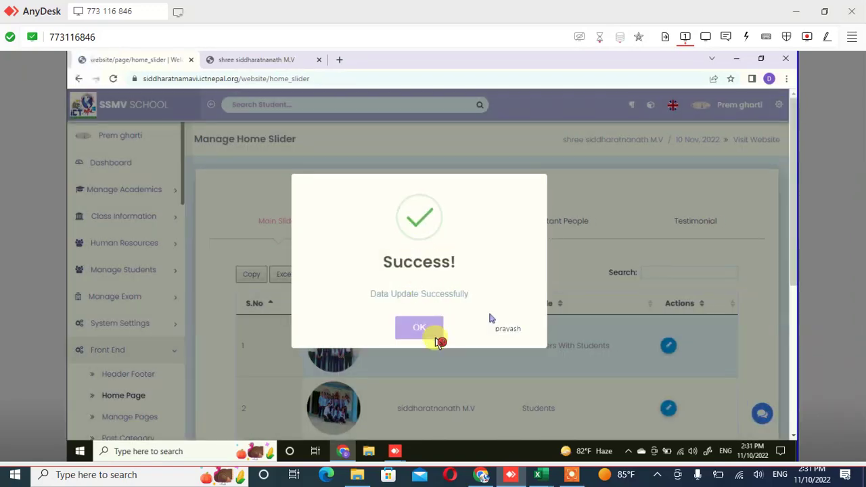
{"action": "left_click", "coordinate": [435, 333]}
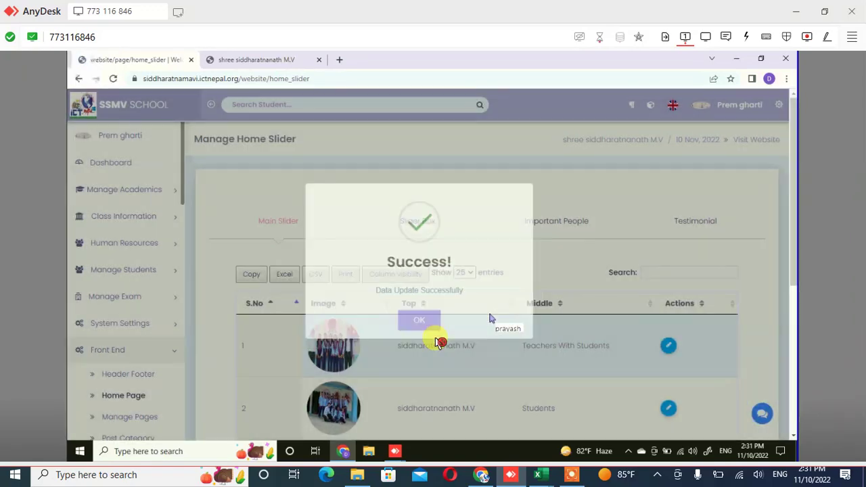
Set the third slider box entry's post to We have management faculty and save it
{"action": "scroll", "coordinate": [426, 325], "scroll_direction": "down", "scroll_amount": 2}
{"action": "scroll", "coordinate": [405, 190], "scroll_direction": "up", "scroll_amount": 1}
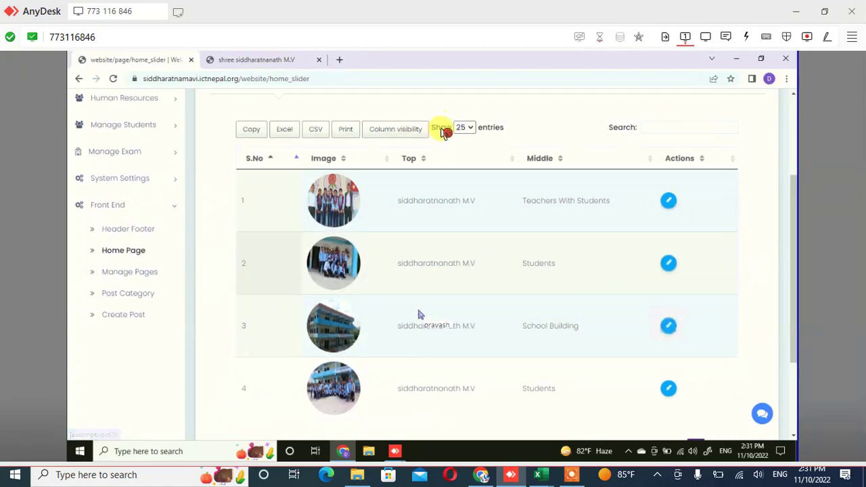
{"action": "left_click", "coordinate": [433, 154]}
{"action": "scroll", "coordinate": [427, 166], "scroll_direction": "up", "scroll_amount": 1}
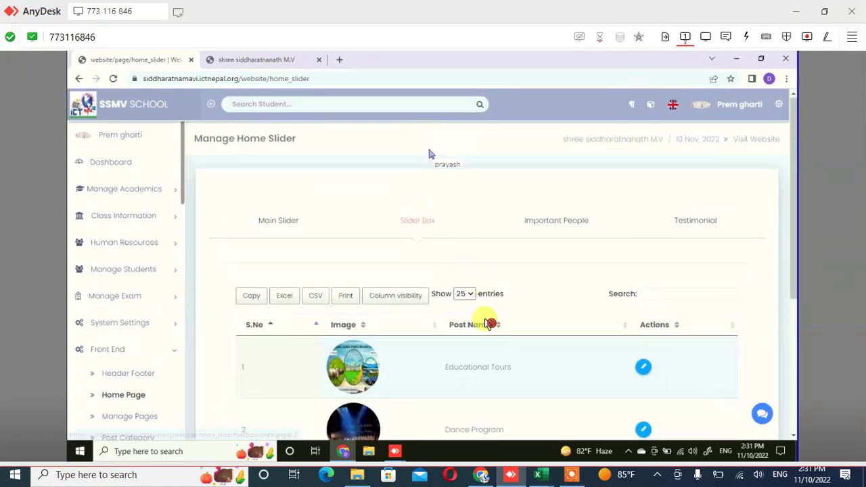
{"action": "scroll", "coordinate": [481, 323], "scroll_direction": "down", "scroll_amount": 1}
{"action": "scroll", "coordinate": [474, 345], "scroll_direction": "down", "scroll_amount": 1}
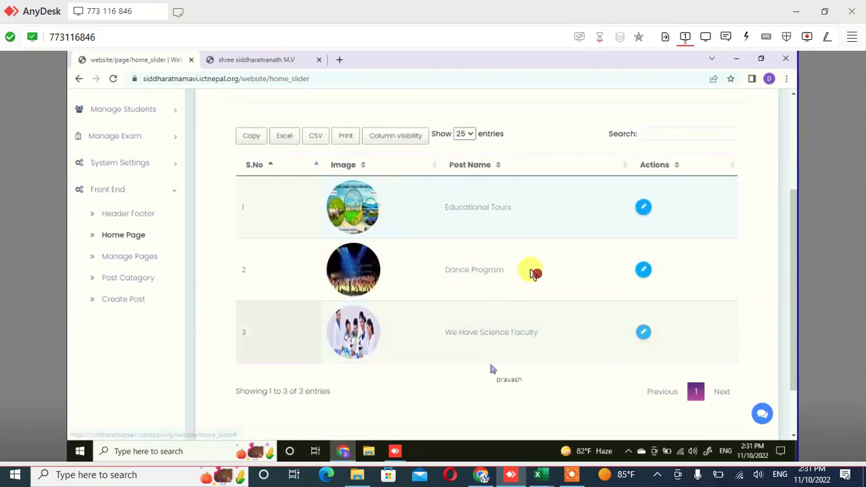
{"action": "scroll", "coordinate": [521, 271], "scroll_direction": "up", "scroll_amount": 2}
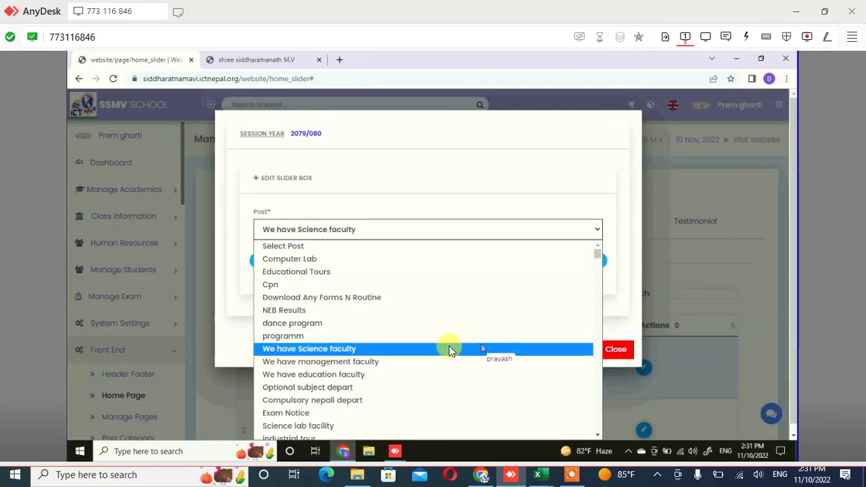
{"action": "left_click", "coordinate": [451, 358]}
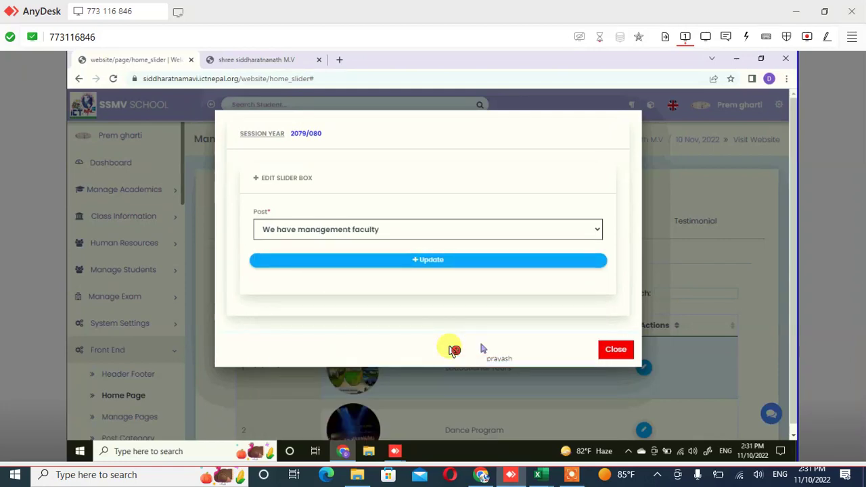
{"action": "key", "text": "Tab"}
{"action": "key", "text": "Return"}
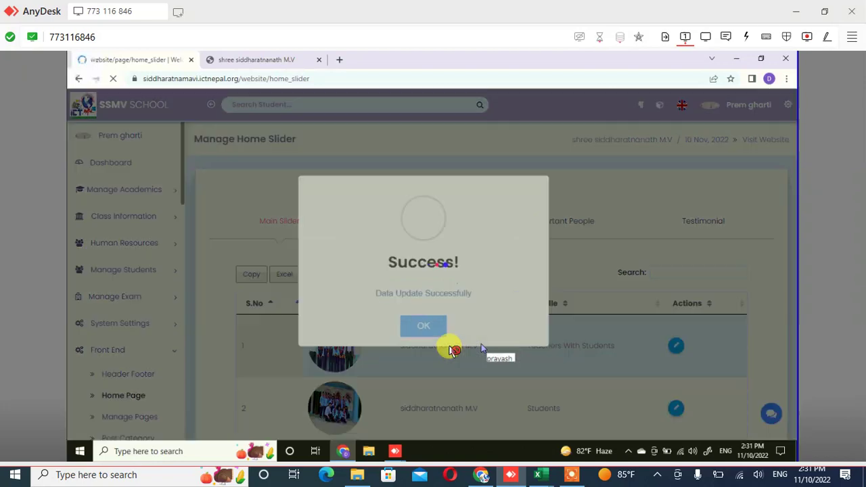
{"action": "key", "text": "Return"}
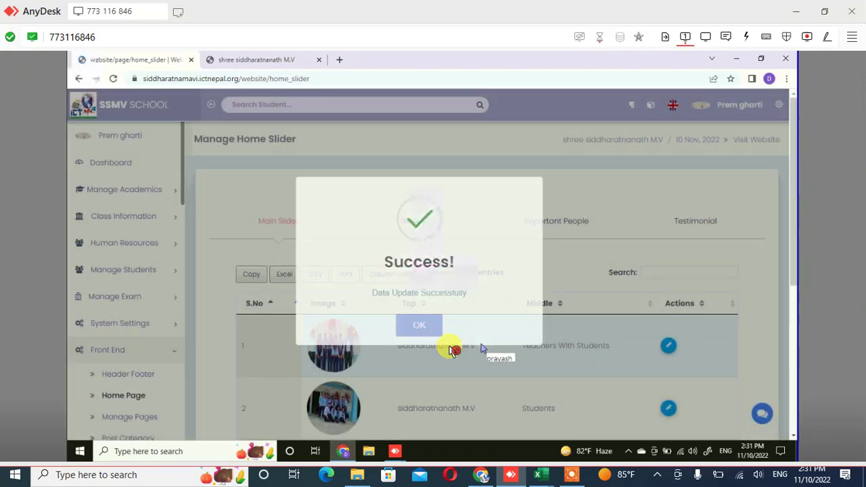
{"action": "scroll", "coordinate": [481, 347], "scroll_direction": "down", "scroll_amount": 1}
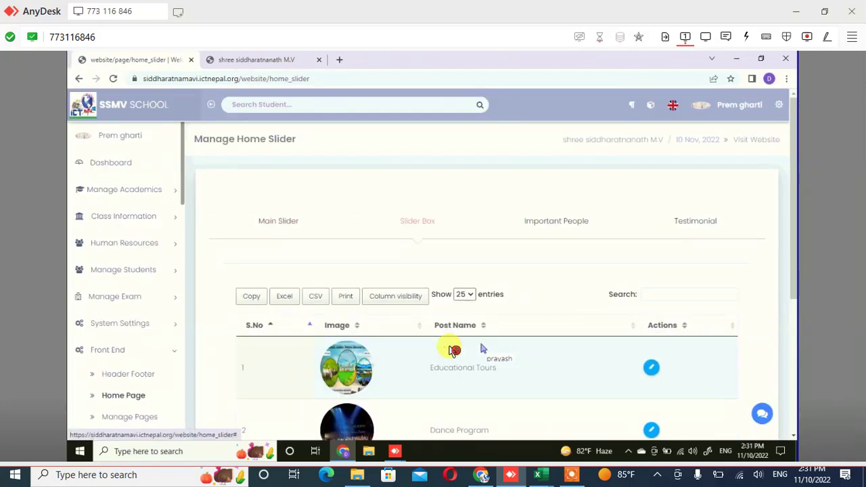
{"action": "scroll", "coordinate": [482, 347], "scroll_direction": "down", "scroll_amount": 3}
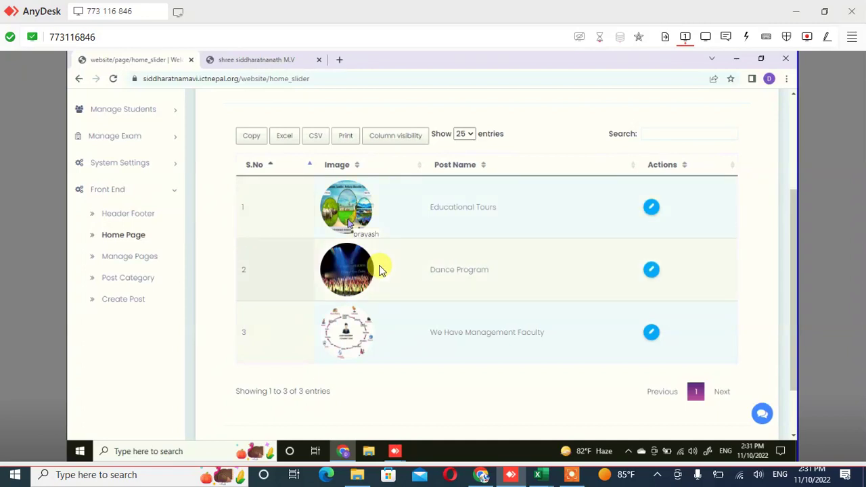
{"action": "left_click", "coordinate": [382, 270]}
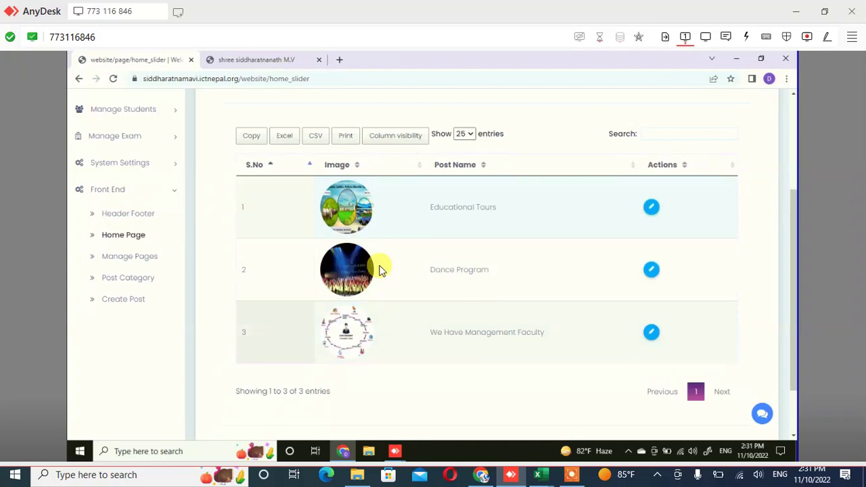
{"action": "left_click", "coordinate": [382, 270]}
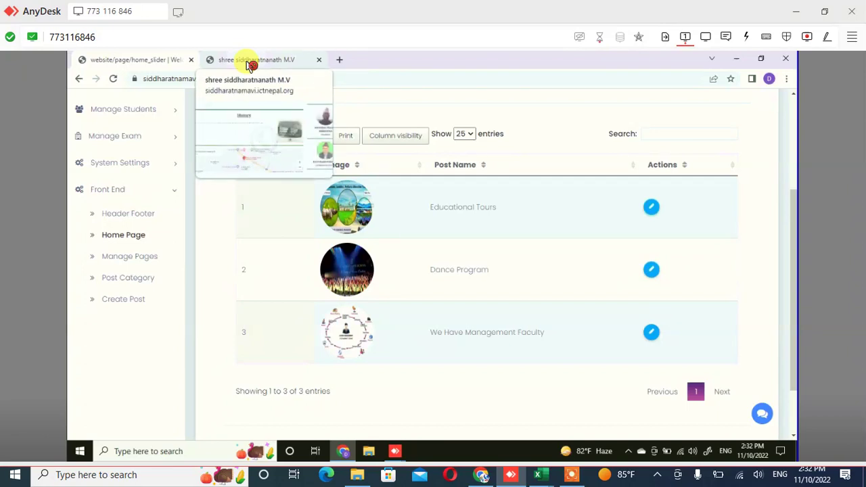
On the public school website tab, open the dance program post from the homepage slider boxes
{"action": "left_click", "coordinate": [250, 64]}
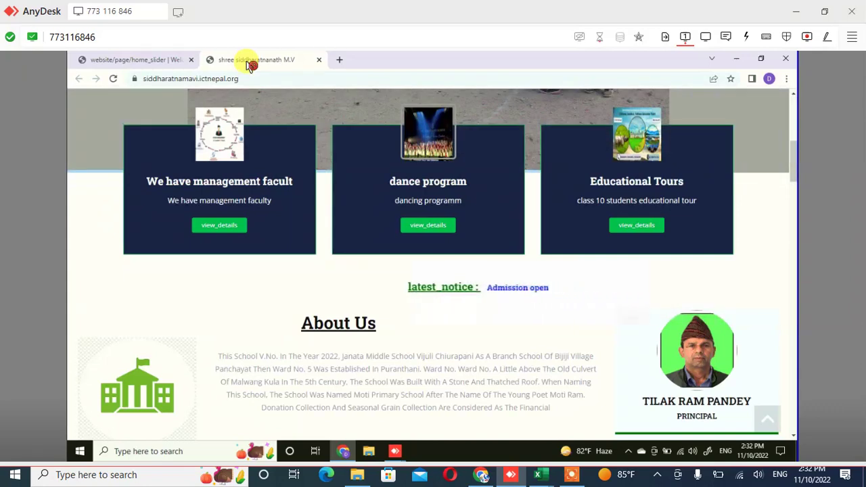
{"action": "left_click", "coordinate": [250, 65]}
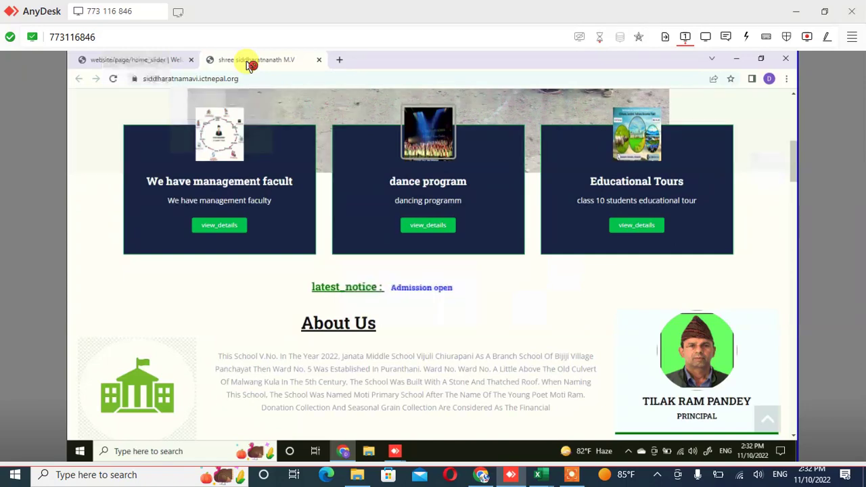
{"action": "left_click", "coordinate": [445, 236]}
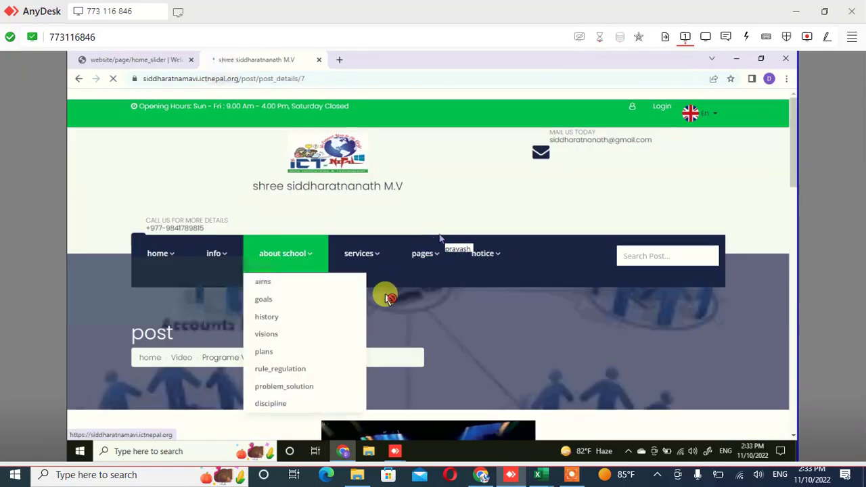
Review the dance program post details and the LIST OF ALL POST table, then return to the homepage
{"action": "scroll", "coordinate": [386, 296], "scroll_direction": "down", "scroll_amount": 2}
{"action": "scroll", "coordinate": [435, 236], "scroll_direction": "down", "scroll_amount": 2}
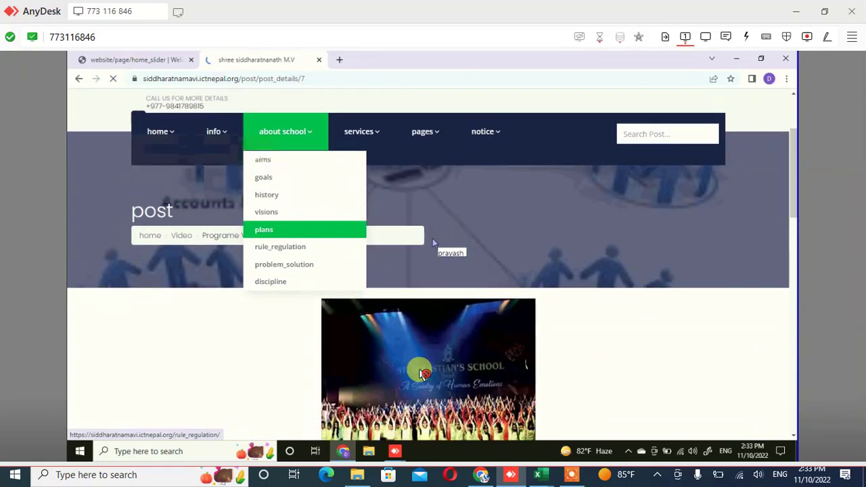
{"action": "scroll", "coordinate": [423, 374], "scroll_direction": "down", "scroll_amount": 2}
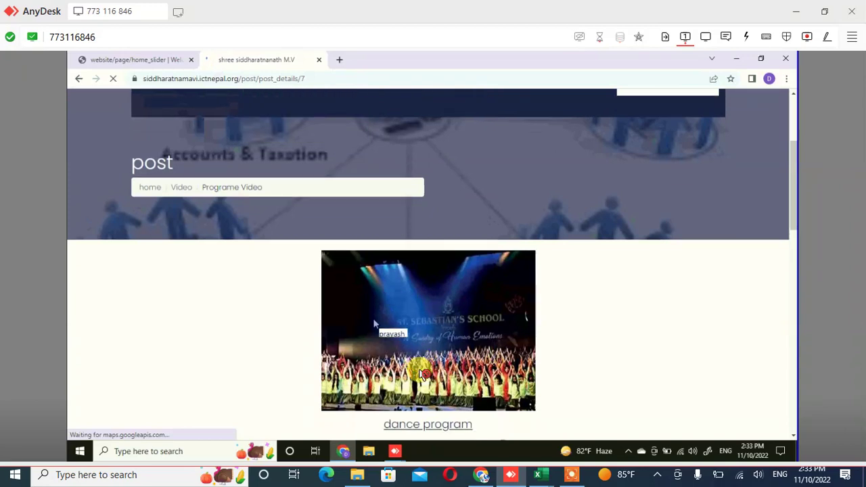
{"action": "scroll", "coordinate": [423, 374], "scroll_direction": "down", "scroll_amount": 1}
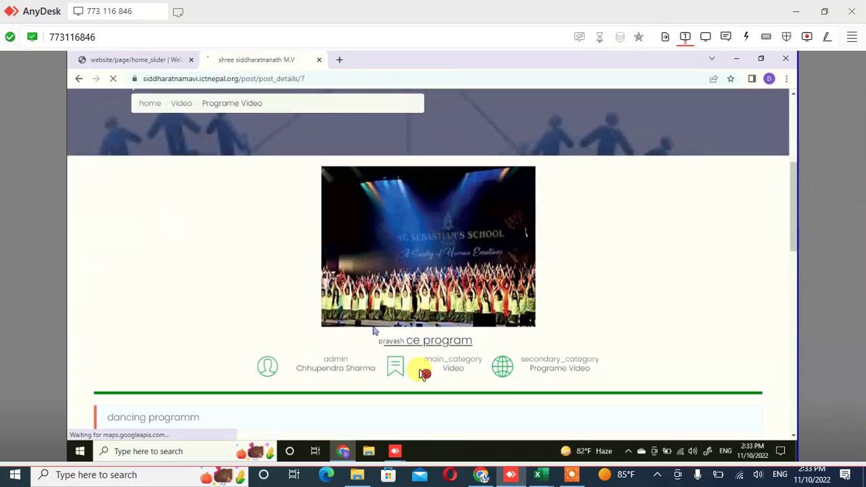
{"action": "scroll", "coordinate": [424, 374], "scroll_direction": "down", "scroll_amount": 3}
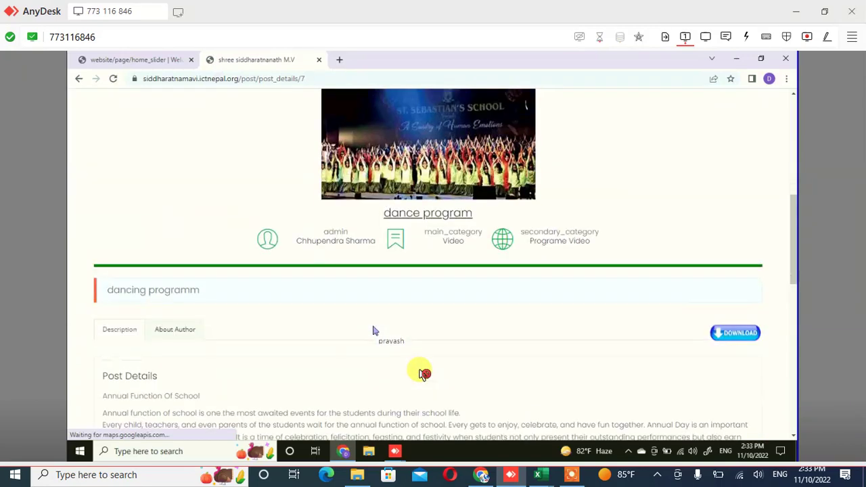
{"action": "scroll", "coordinate": [419, 373], "scroll_direction": "down", "scroll_amount": 7}
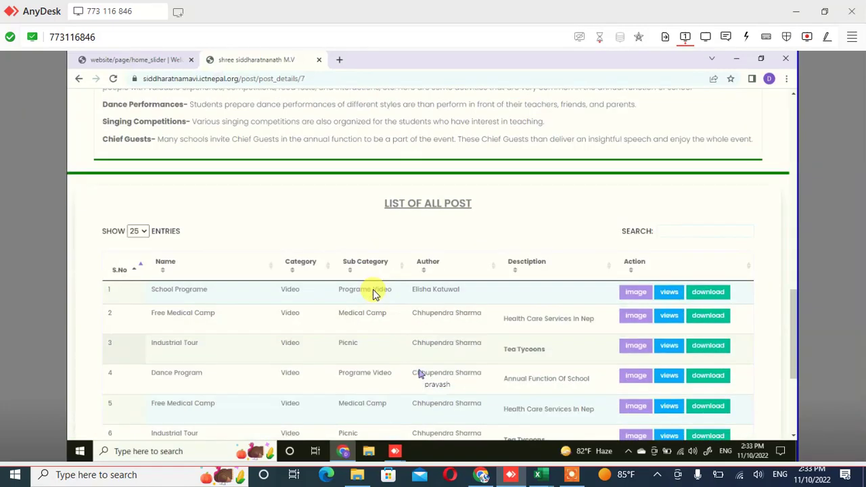
{"action": "scroll", "coordinate": [372, 291], "scroll_direction": "down", "scroll_amount": 3}
{"action": "scroll", "coordinate": [373, 290], "scroll_direction": "up", "scroll_amount": 1}
{"action": "scroll", "coordinate": [373, 289], "scroll_direction": "up", "scroll_amount": 2}
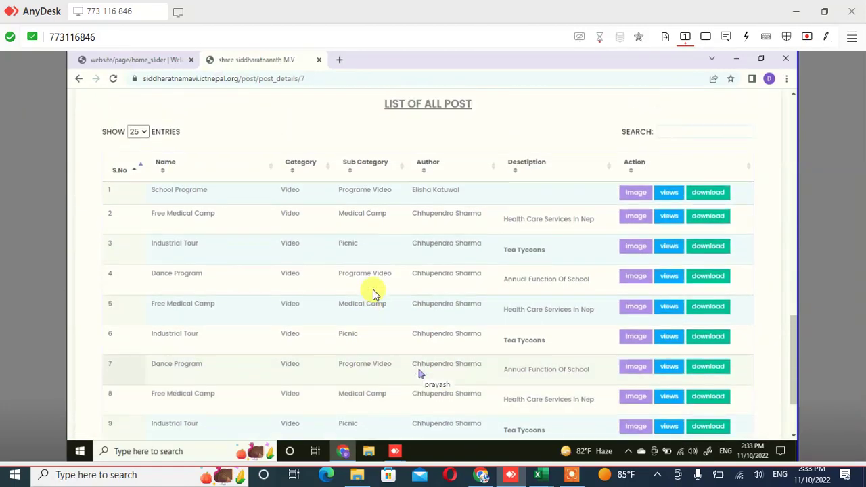
{"action": "scroll", "coordinate": [373, 292], "scroll_direction": "up", "scroll_amount": 5}
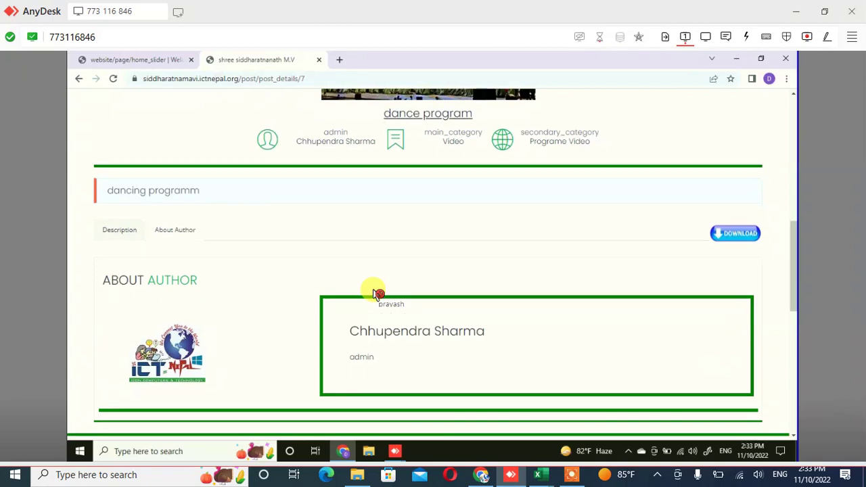
{"action": "scroll", "coordinate": [372, 293], "scroll_direction": "down", "scroll_amount": 3}
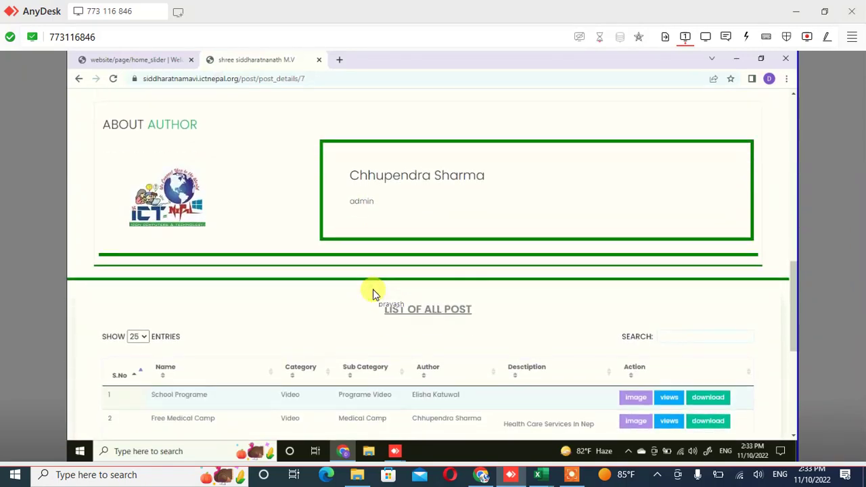
{"action": "scroll", "coordinate": [373, 292], "scroll_direction": "up", "scroll_amount": 10}
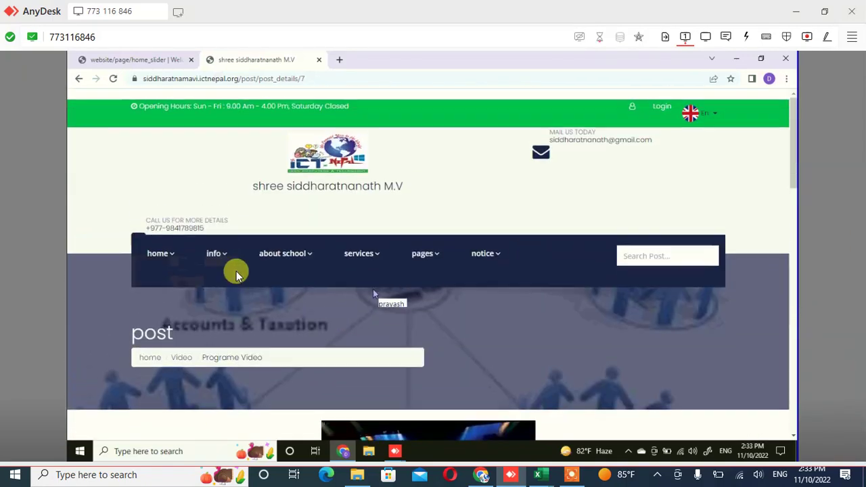
{"action": "scroll", "coordinate": [373, 292], "scroll_direction": "down", "scroll_amount": 2}
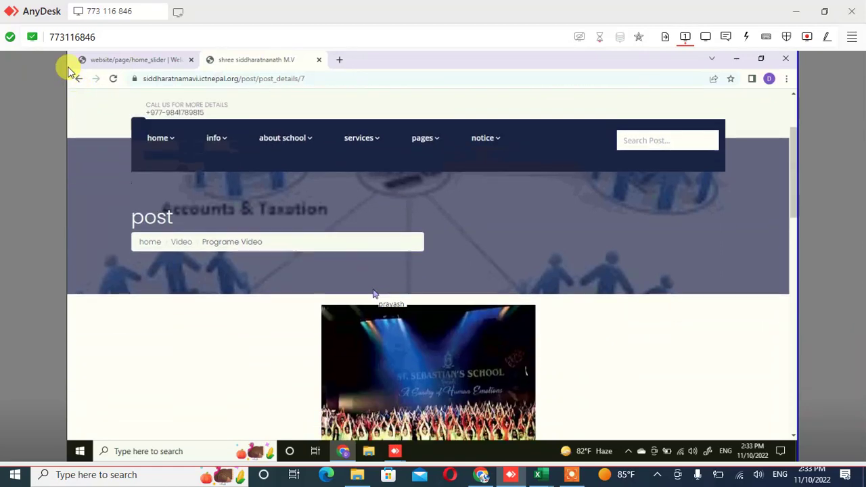
{"action": "scroll", "coordinate": [373, 293], "scroll_direction": "down", "scroll_amount": 1}
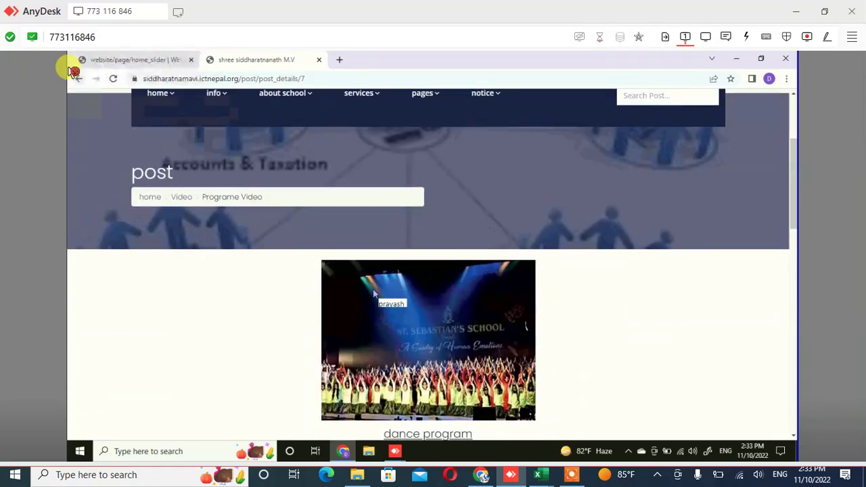
{"action": "left_click", "coordinate": [76, 75]}
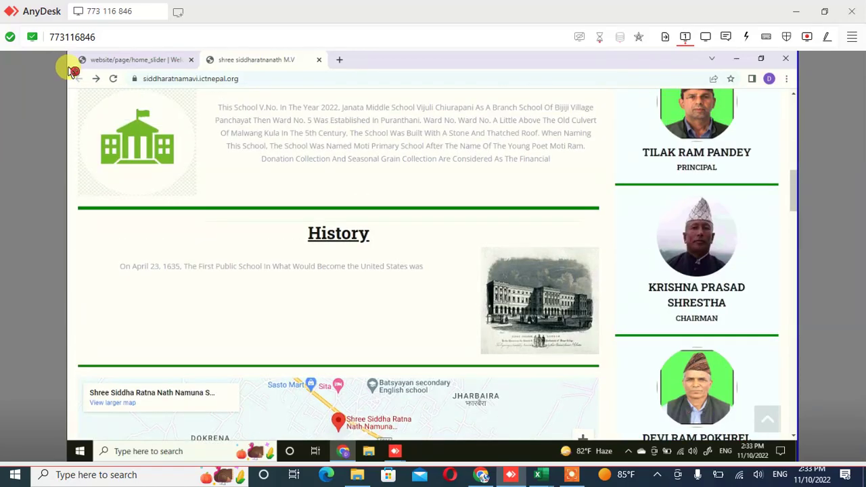
Revisit the dance program post page, then go back to the Manage Home Slider admin tab
{"action": "left_click", "coordinate": [73, 72]}
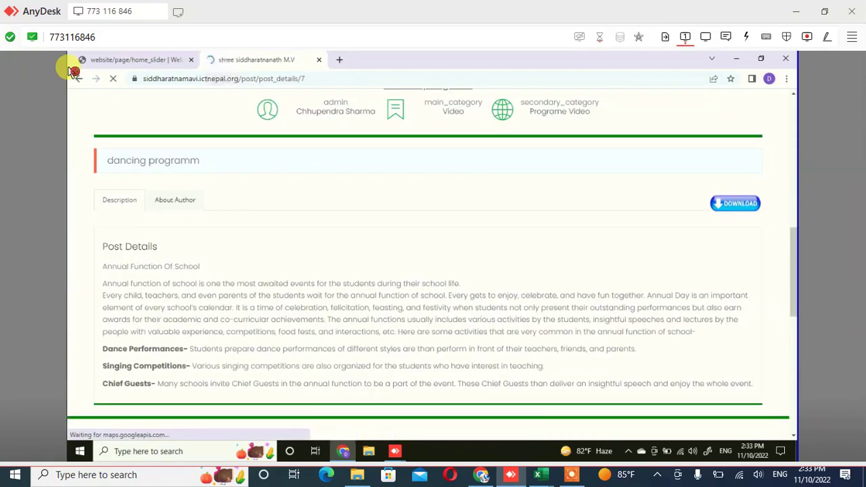
{"action": "left_click", "coordinate": [73, 71]}
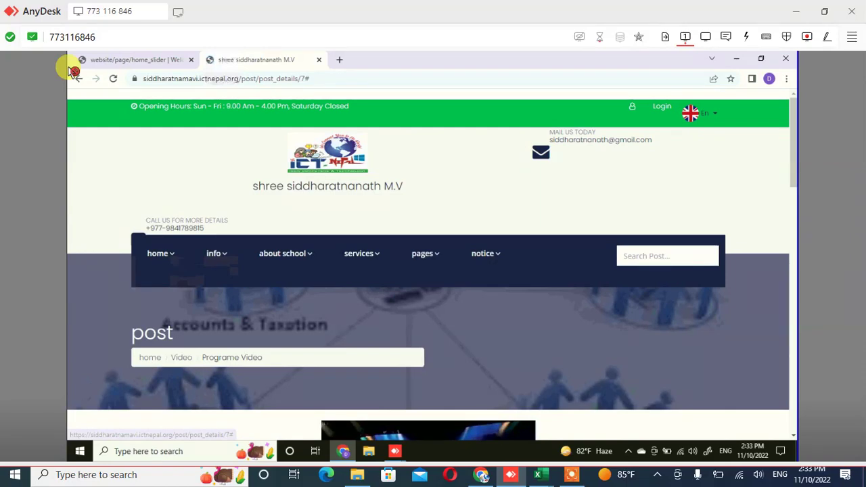
{"action": "scroll", "coordinate": [431, 265], "scroll_direction": "down", "scroll_amount": 2}
{"action": "scroll", "coordinate": [432, 264], "scroll_direction": "down", "scroll_amount": 5}
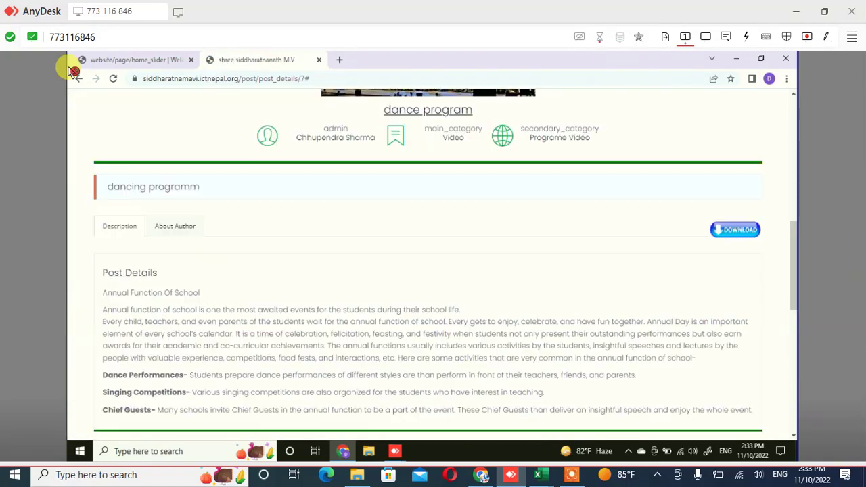
{"action": "scroll", "coordinate": [432, 265], "scroll_direction": "down", "scroll_amount": 8}
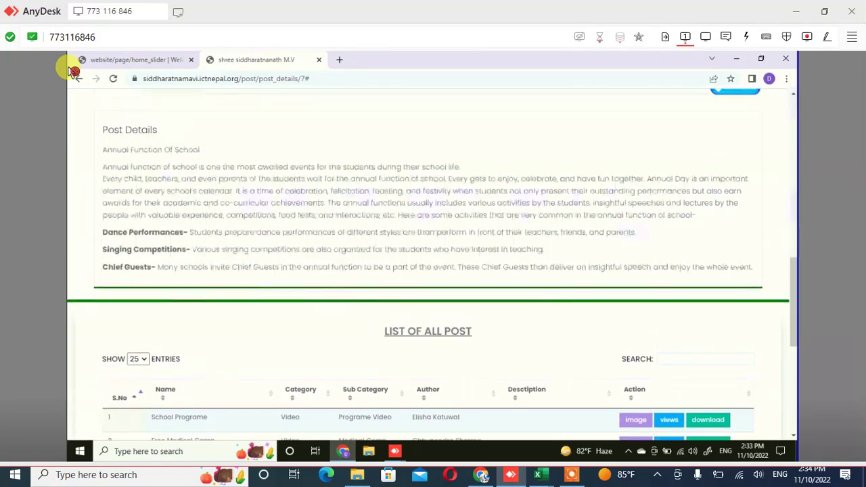
{"action": "scroll", "coordinate": [431, 264], "scroll_direction": "up", "scroll_amount": 10}
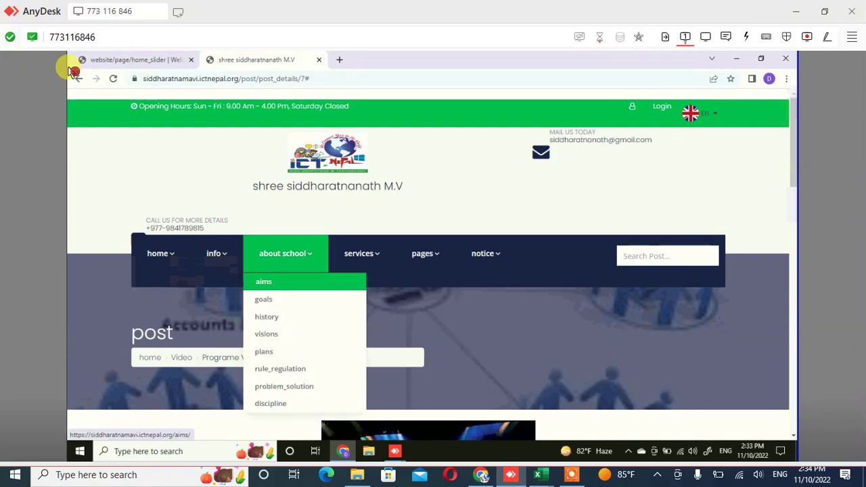
{"action": "scroll", "coordinate": [432, 265], "scroll_direction": "down", "scroll_amount": 5}
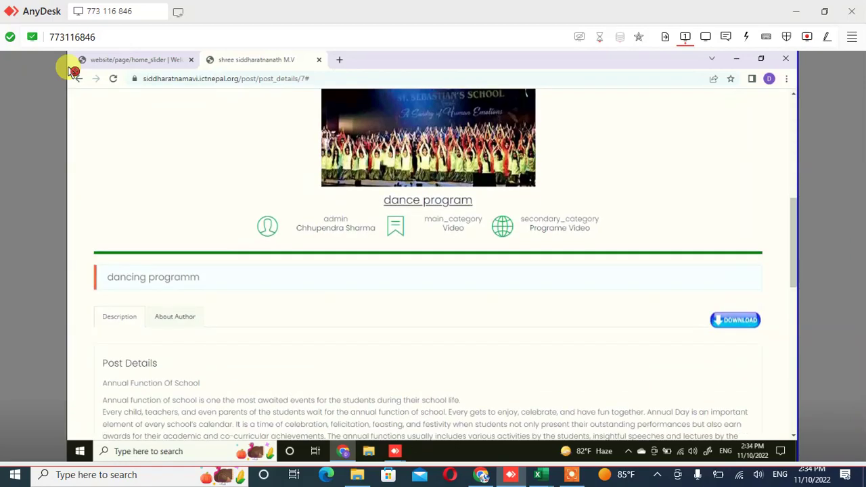
{"action": "scroll", "coordinate": [431, 264], "scroll_direction": "down", "scroll_amount": 5}
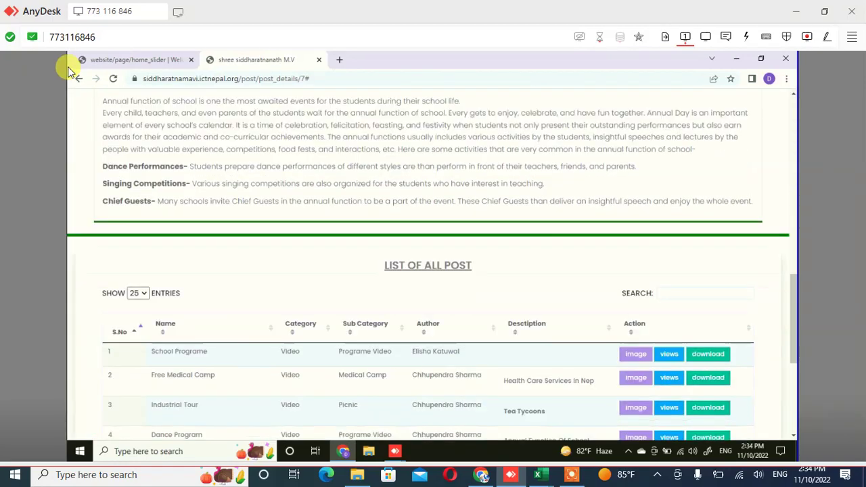
{"action": "scroll", "coordinate": [432, 265], "scroll_direction": "down", "scroll_amount": 3}
{"action": "scroll", "coordinate": [69, 71], "scroll_direction": "up", "scroll_amount": 2}
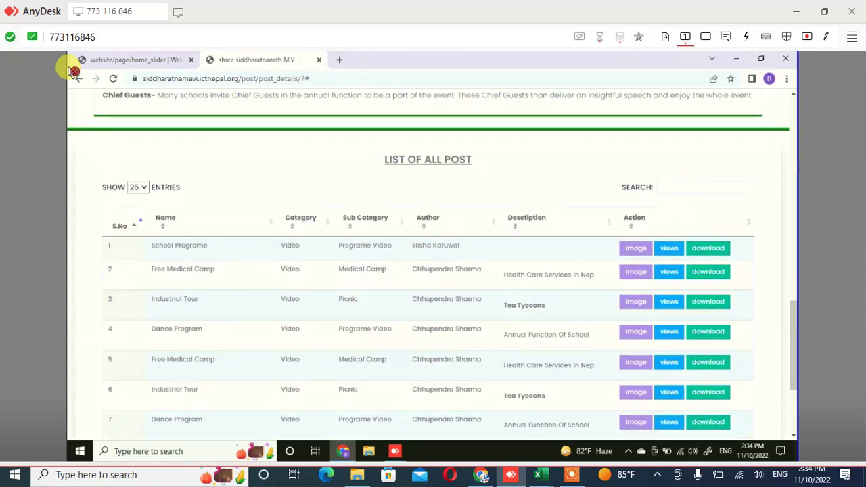
{"action": "left_click", "coordinate": [84, 60]}
{"action": "scroll", "coordinate": [203, 241], "scroll_direction": "up", "scroll_amount": 3}
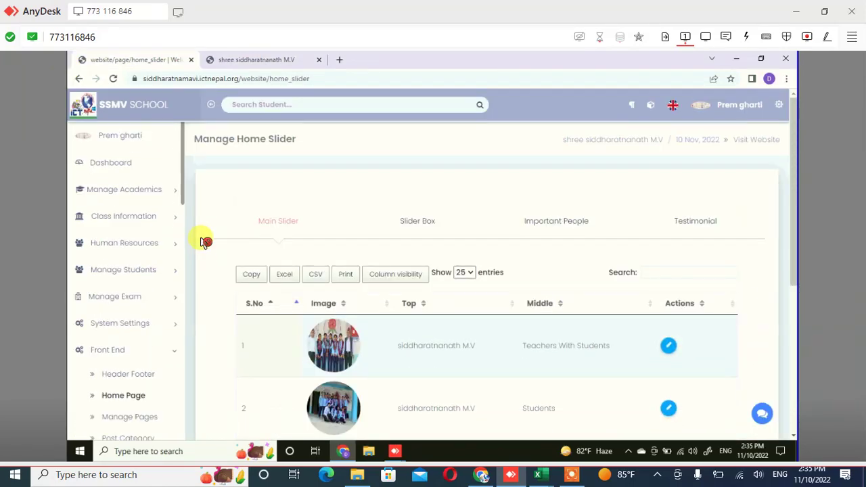
Show the Slider Box entries and scroll down to the Important People list with the Principal and Chairman
{"action": "left_click", "coordinate": [417, 221]}
{"action": "scroll", "coordinate": [204, 242], "scroll_direction": "down", "scroll_amount": 1}
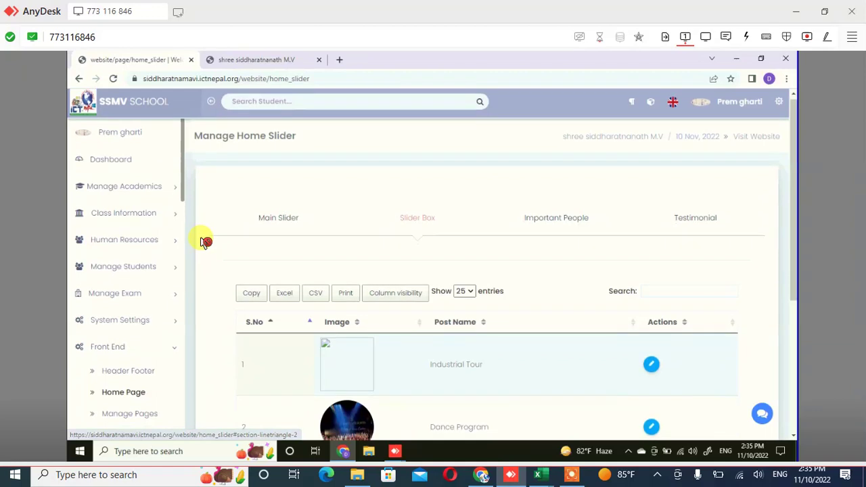
{"action": "scroll", "coordinate": [204, 241], "scroll_direction": "down", "scroll_amount": 2}
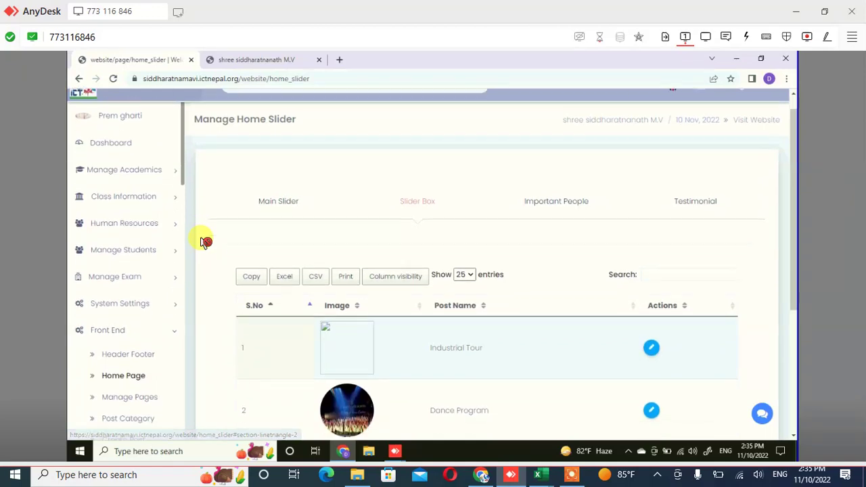
{"action": "scroll", "coordinate": [205, 241], "scroll_direction": "down", "scroll_amount": 1}
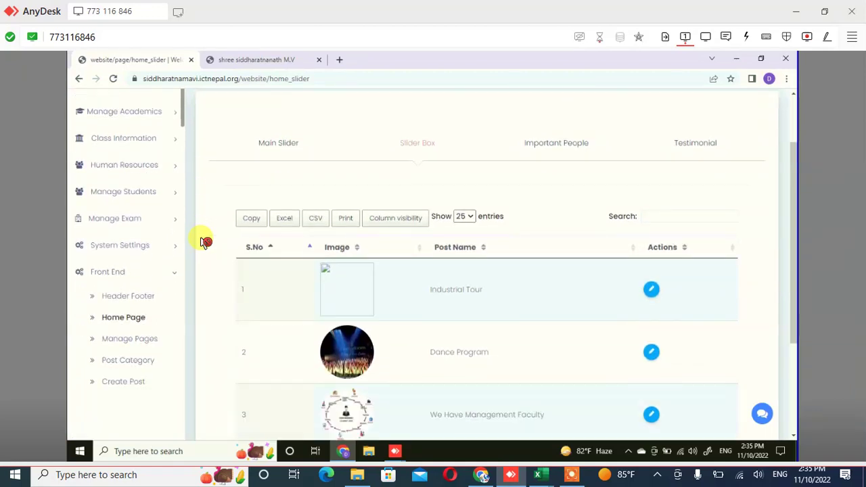
{"action": "scroll", "coordinate": [205, 241], "scroll_direction": "down", "scroll_amount": 1}
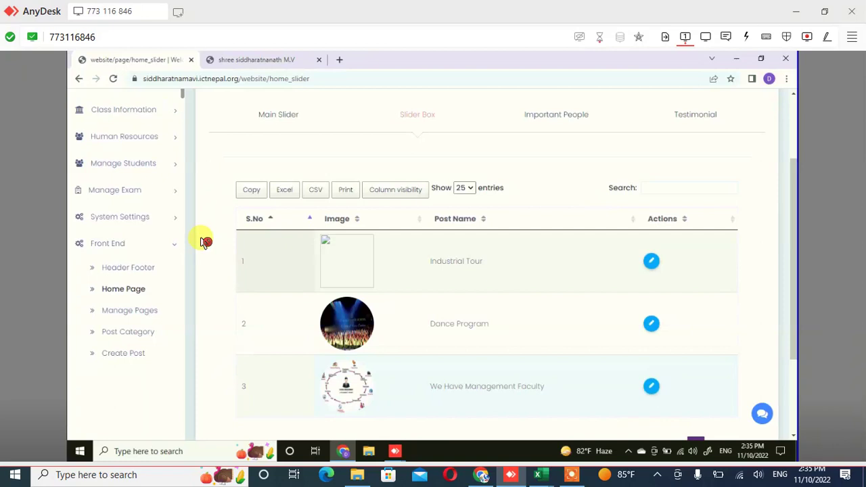
{"action": "scroll", "coordinate": [205, 242], "scroll_direction": "up", "scroll_amount": 1}
{"action": "scroll", "coordinate": [205, 242], "scroll_direction": "up", "scroll_amount": 2}
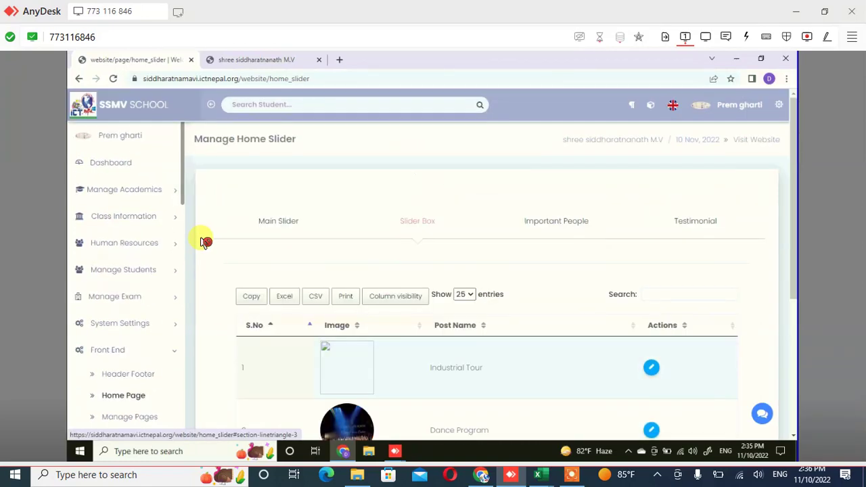
{"action": "scroll", "coordinate": [205, 241], "scroll_direction": "down", "scroll_amount": 1}
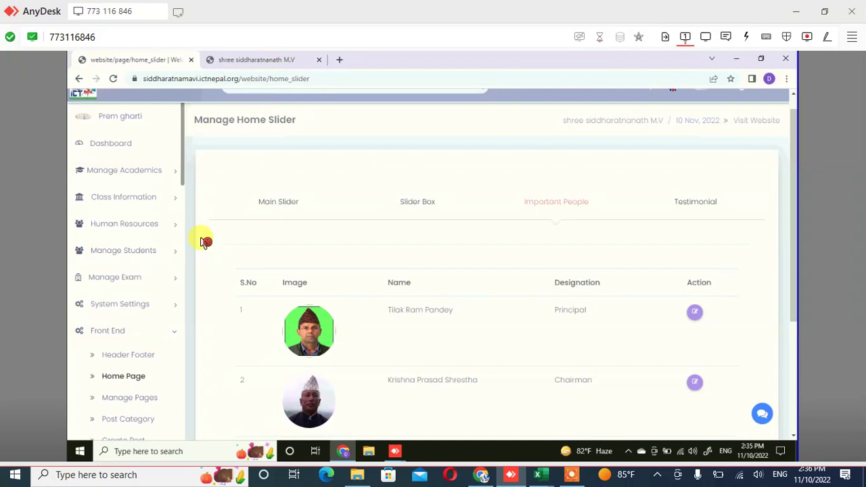
Scroll the Important People table and open row 1, the Principal, for editing
{"action": "scroll", "coordinate": [205, 242], "scroll_direction": "down", "scroll_amount": 1}
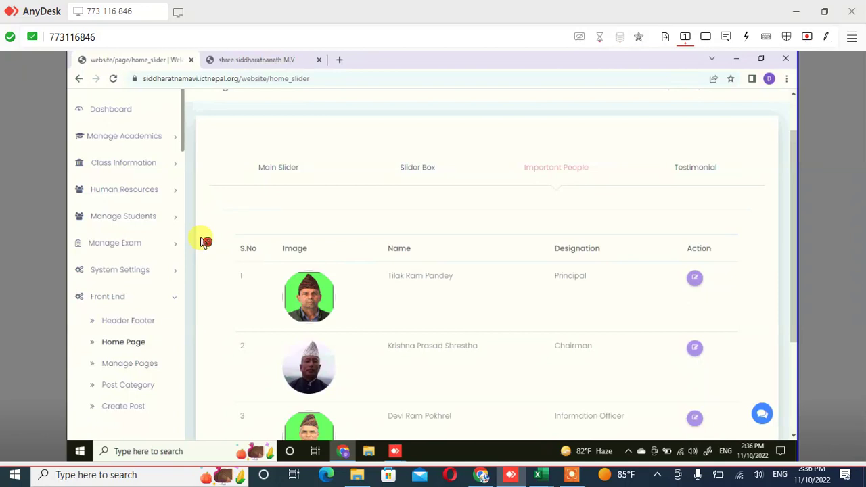
{"action": "scroll", "coordinate": [397, 334], "scroll_direction": "down", "scroll_amount": 1}
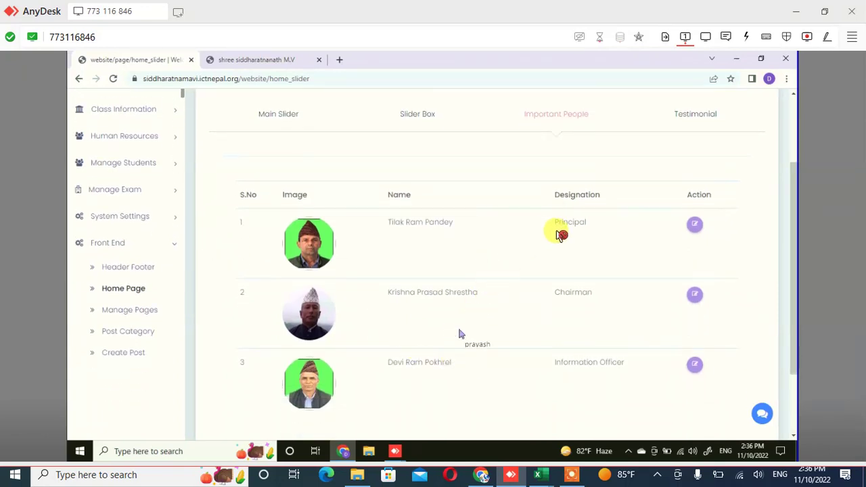
{"action": "left_click", "coordinate": [555, 236]}
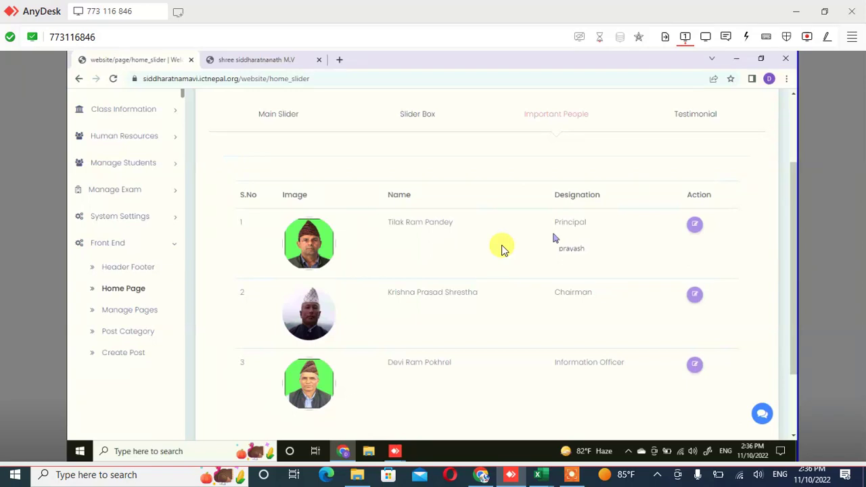
{"action": "left_click", "coordinate": [695, 230]}
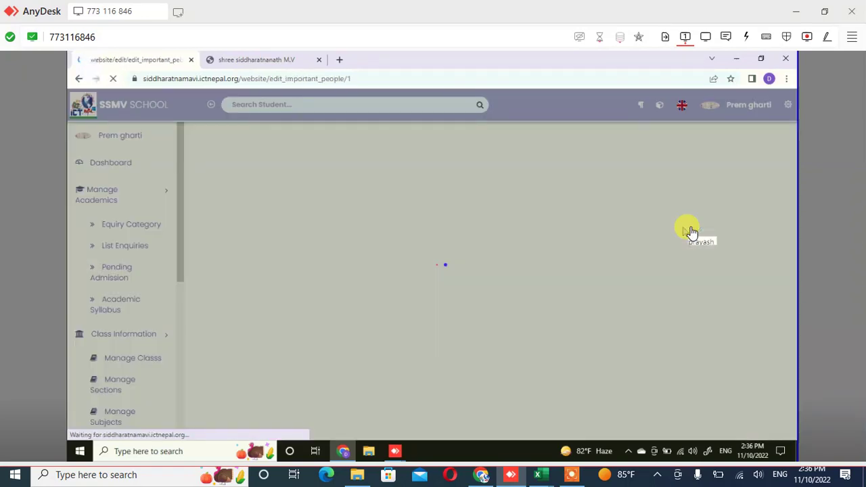
Clear the Main Title and enter the new principal's full name, leaving Designation as Principal
{"action": "left_click", "coordinate": [691, 231]}
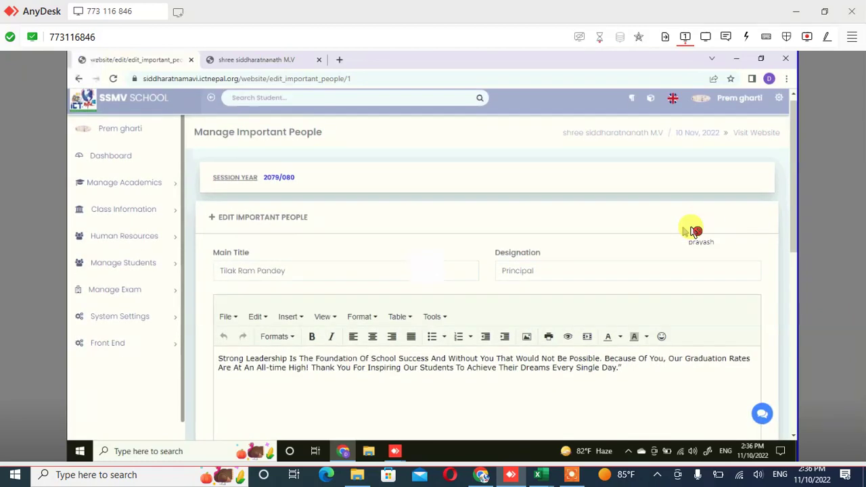
{"action": "key", "text": "ctrl+shift+Left"}
{"action": "key", "text": "ctrl+shift+Left"}
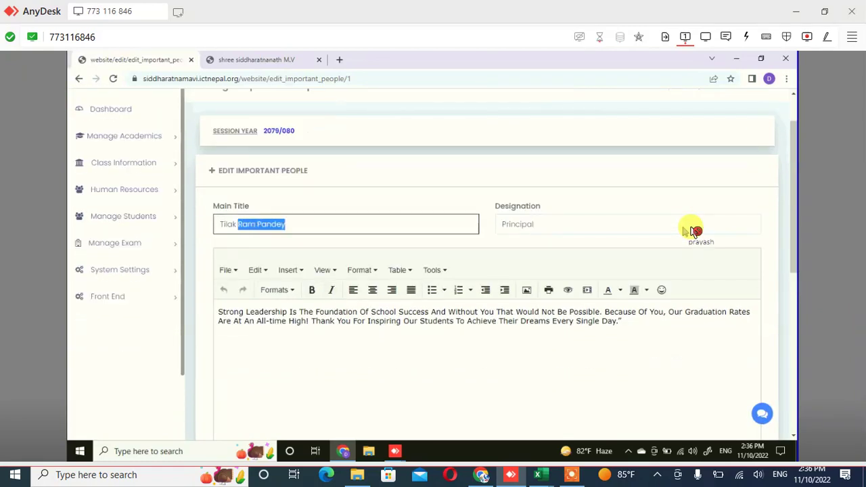
{"action": "key", "text": "End"}
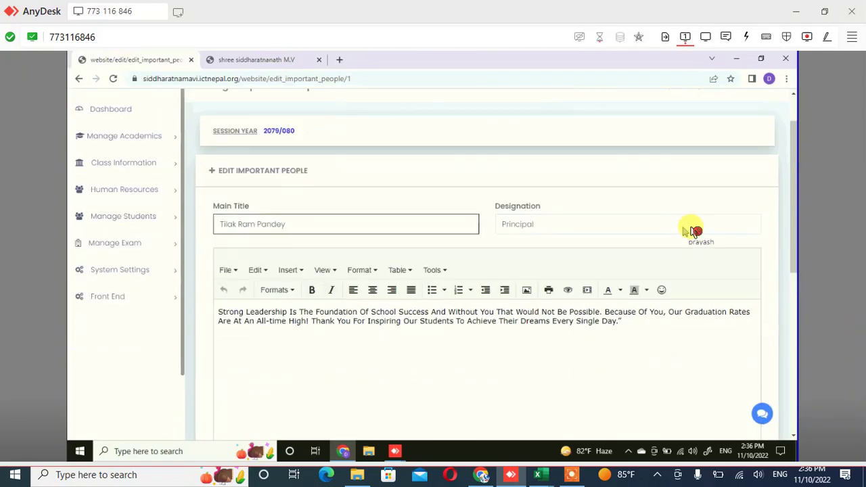
{"action": "key", "text": "ctrl+a"}
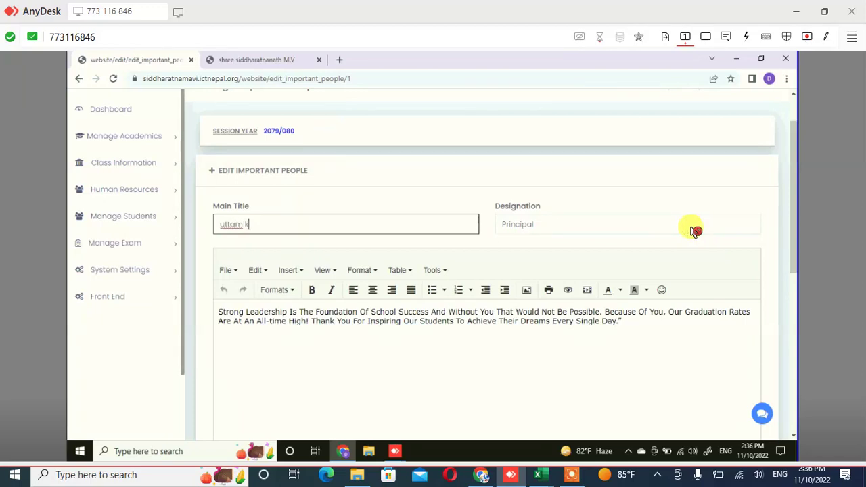
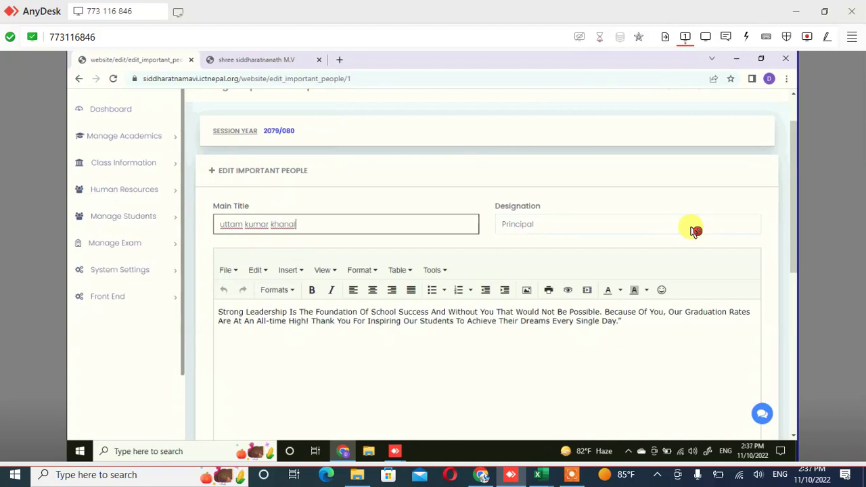
{"action": "left_click", "coordinate": [695, 231]}
{"action": "scroll", "coordinate": [696, 231], "scroll_direction": "down", "scroll_amount": 1}
{"action": "scroll", "coordinate": [695, 231], "scroll_direction": "down", "scroll_amount": 1}
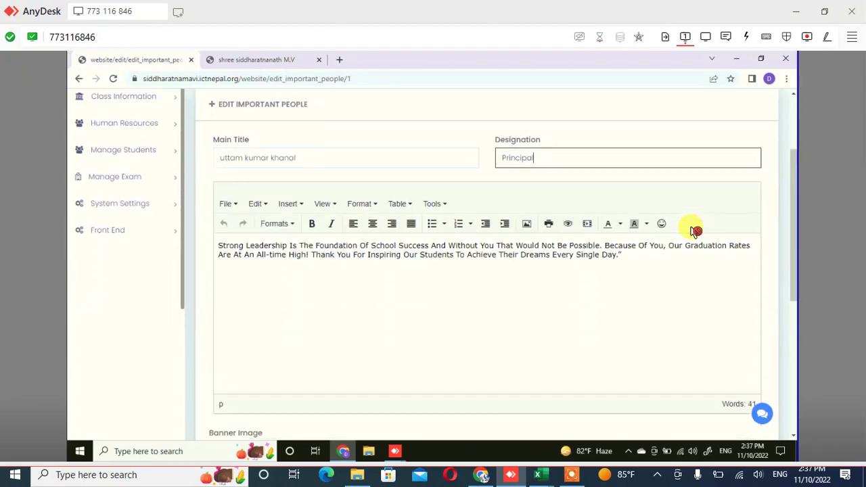
{"action": "scroll", "coordinate": [695, 231], "scroll_direction": "up", "scroll_amount": 2}
{"action": "scroll", "coordinate": [695, 230], "scroll_direction": "down", "scroll_amount": 1}
{"action": "scroll", "coordinate": [691, 231], "scroll_direction": "down", "scroll_amount": 1}
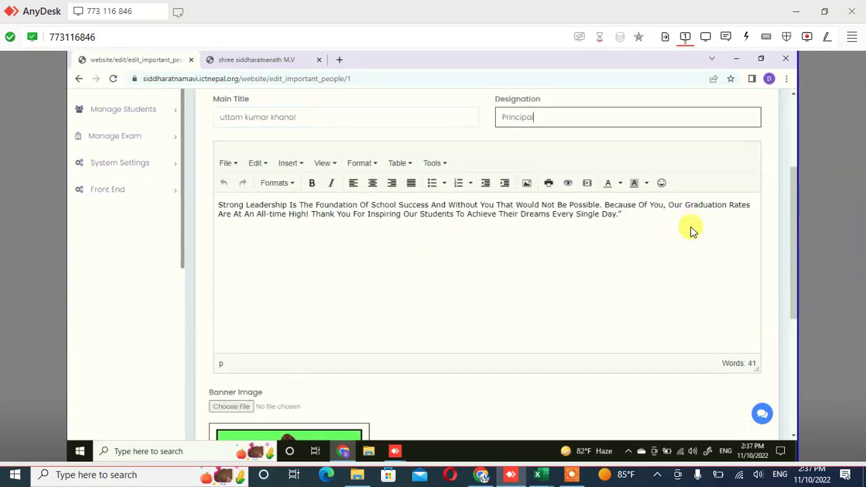
{"action": "left_click", "coordinate": [691, 231]}
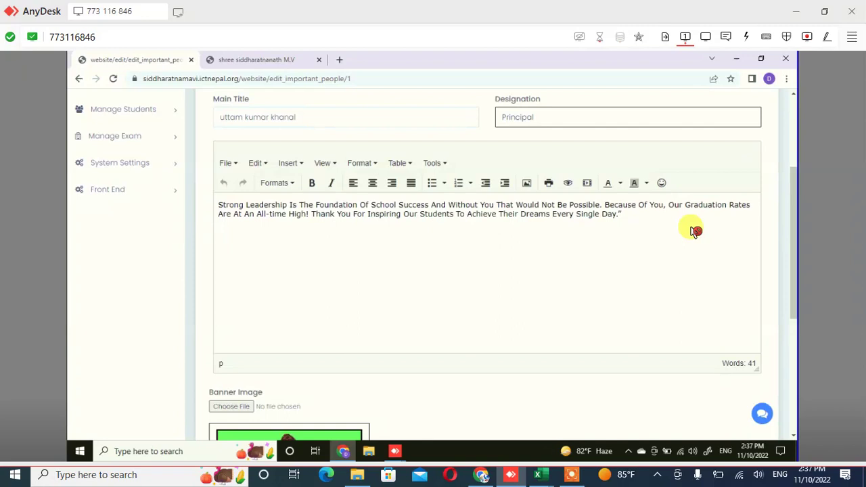
{"action": "scroll", "coordinate": [695, 230], "scroll_direction": "down", "scroll_amount": 2}
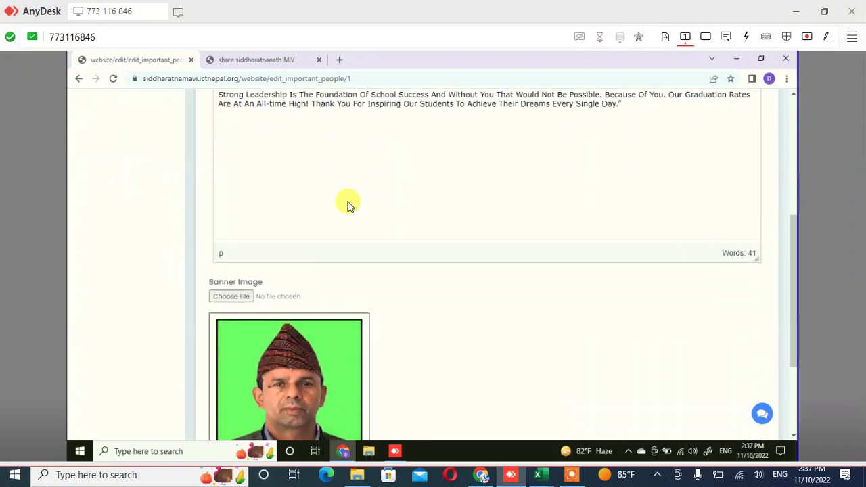
{"action": "scroll", "coordinate": [347, 201], "scroll_direction": "down", "scroll_amount": 2}
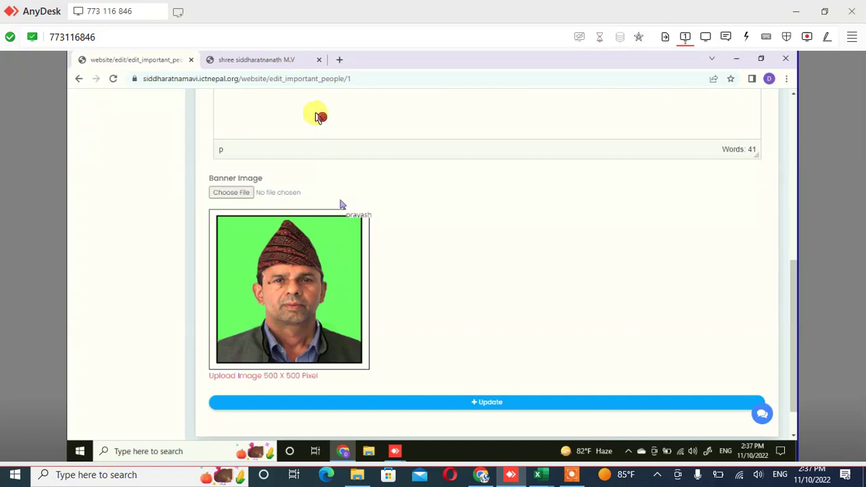
{"action": "scroll", "coordinate": [318, 129], "scroll_direction": "up", "scroll_amount": 3}
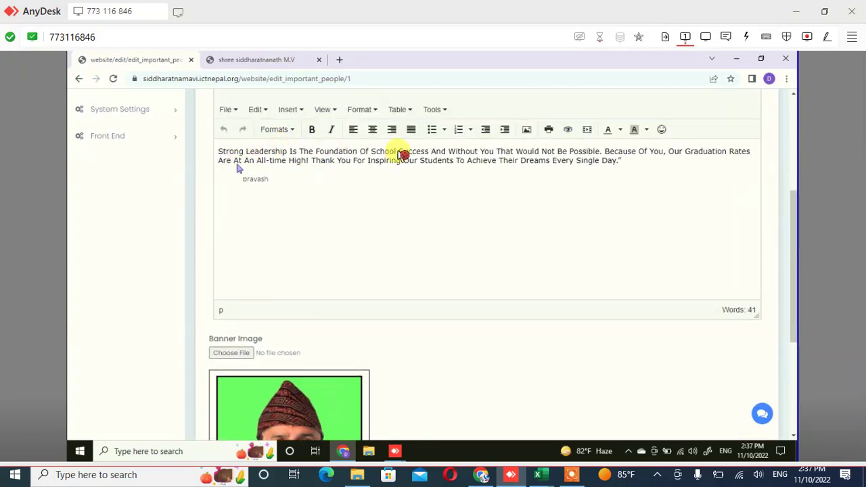
{"action": "key", "text": "ctrl+shift+Right"}
{"action": "key", "text": "ctrl+shift+Right"}
{"action": "key", "text": "ctrl+shift+Right"}
{"action": "key", "text": "ctrl+shift+Right"}
{"action": "key", "text": "ctrl+shift+Right"}
{"action": "key", "text": "ctrl+shift+Right"}
{"action": "key", "text": "ctrl+shift+Right"}
{"action": "key", "text": "ctrl+shift+Right"}
{"action": "key", "text": "ctrl+shift+Right"}
{"action": "key", "text": "ctrl+shift+Right"}
{"action": "key", "text": "ctrl+shift+Right"}
{"action": "key", "text": "ctrl+shift+Right"}
{"action": "key", "text": "ctrl+shift+Right"}
{"action": "key", "text": "ctrl+shift+Right"}
{"action": "key", "text": "ctrl+shift+Right"}
{"action": "key", "text": "ctrl+shift+Right"}
{"action": "key", "text": "ctrl+shift+Right"}
{"action": "key", "text": "ctrl+shift+Right"}
{"action": "key", "text": "ctrl+shift+Right"}
{"action": "key", "text": "ctrl+shift+Right"}
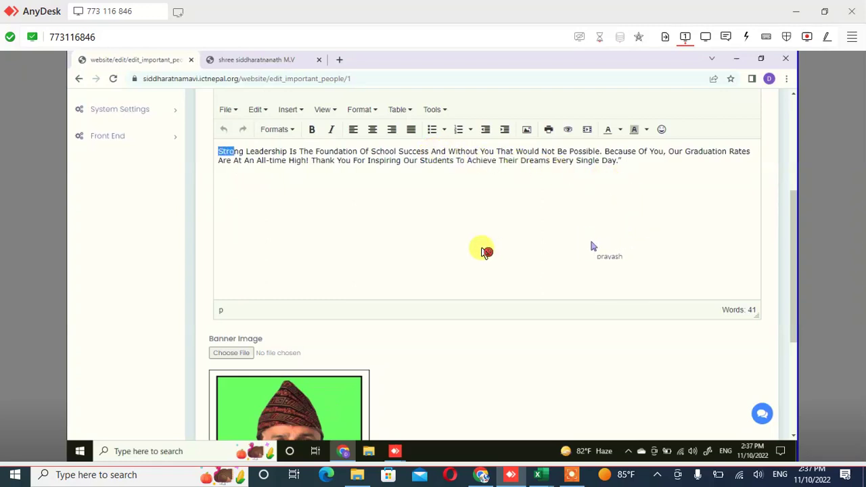
{"action": "key", "text": "ctrl+shift+Right"}
{"action": "key", "text": "ctrl+shift+Right"}
{"action": "key", "text": "ctrl+shift+Right"}
{"action": "key", "text": "ctrl+shift+Right"}
{"action": "key", "text": "ctrl+shift+Right"}
{"action": "key", "text": "ctrl+shift+Right"}
{"action": "key", "text": "ctrl+shift+Right"}
{"action": "key", "text": "ctrl+shift+Right"}
{"action": "key", "text": "ctrl+shift+Right"}
{"action": "key", "text": "ctrl+shift+Right"}
{"action": "key", "text": "ctrl+shift+Right"}
{"action": "key", "text": "ctrl+shift+Right"}
{"action": "key", "text": "ctrl+shift+Right"}
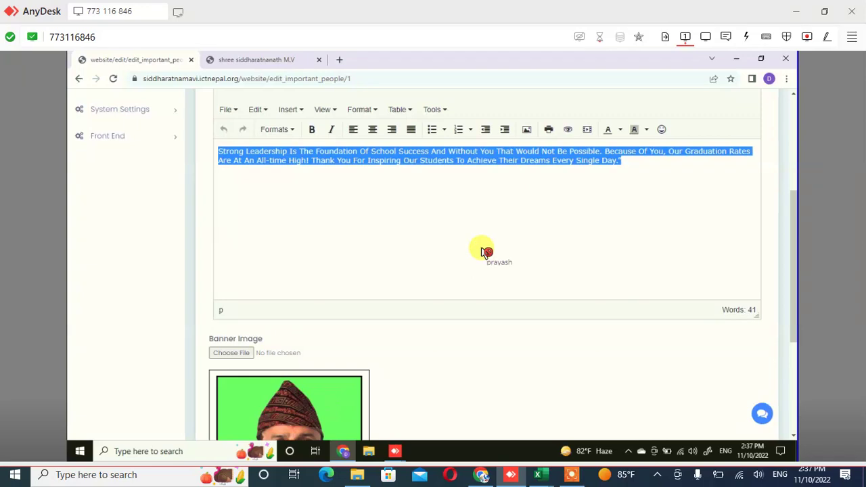
{"action": "left_click", "coordinate": [484, 251]}
{"action": "left_click", "coordinate": [484, 252]}
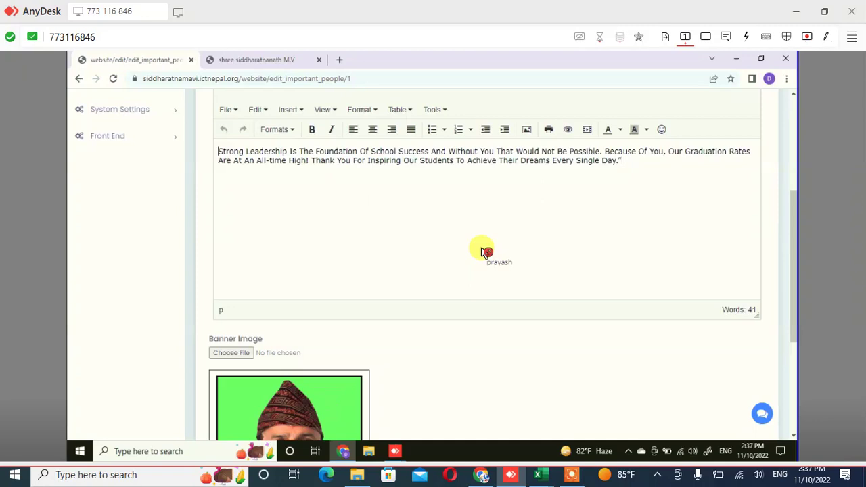
{"action": "key", "text": "ctrl+shift+Right"}
{"action": "key", "text": "ctrl+shift+Right"}
{"action": "key", "text": "ctrl+shift+Right"}
{"action": "key", "text": "ctrl+shift+Right"}
{"action": "key", "text": "ctrl+shift+Right"}
{"action": "key", "text": "ctrl+shift+Right"}
{"action": "key", "text": "ctrl+shift+Right"}
{"action": "key", "text": "ctrl+shift+Right"}
{"action": "key", "text": "ctrl+shift+Right"}
{"action": "key", "text": "ctrl+shift+Right"}
{"action": "key", "text": "ctrl+shift+Right"}
{"action": "key", "text": "ctrl+shift+Right"}
{"action": "key", "text": "ctrl+shift+Right"}
{"action": "key", "text": "ctrl+shift+Right"}
{"action": "key", "text": "ctrl+shift+Right"}
{"action": "key", "text": "ctrl+shift+Right"}
{"action": "key", "text": "ctrl+shift+Right"}
{"action": "key", "text": "ctrl+shift+Right"}
{"action": "key", "text": "ctrl+shift+Right"}
{"action": "key", "text": "ctrl+shift+Right"}
{"action": "key", "text": "Right"}
{"action": "left_click", "coordinate": [485, 251]}
{"action": "key", "text": "Left"}
{"action": "key", "text": "BackSpace"}
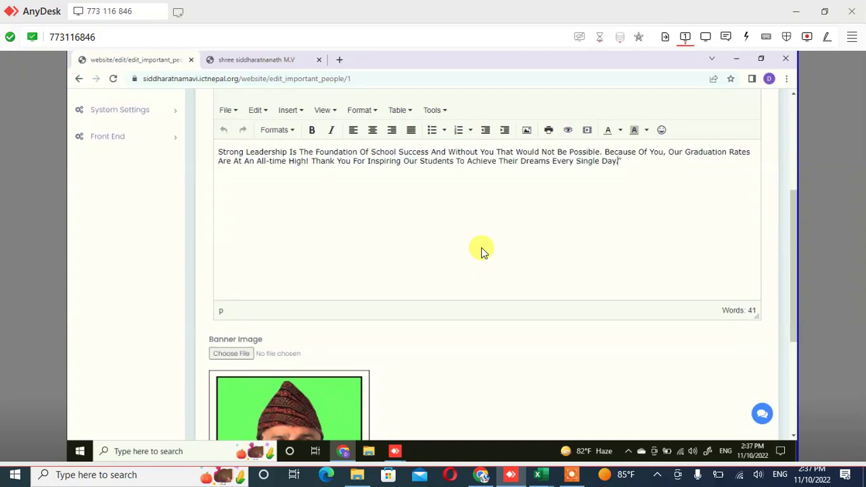
{"action": "scroll", "coordinate": [482, 250], "scroll_direction": "up", "scroll_amount": 1}
Scroll up to the quote editor toolbar and start the Insert/edit media dialog
{"action": "scroll", "coordinate": [482, 251], "scroll_direction": "up", "scroll_amount": 2}
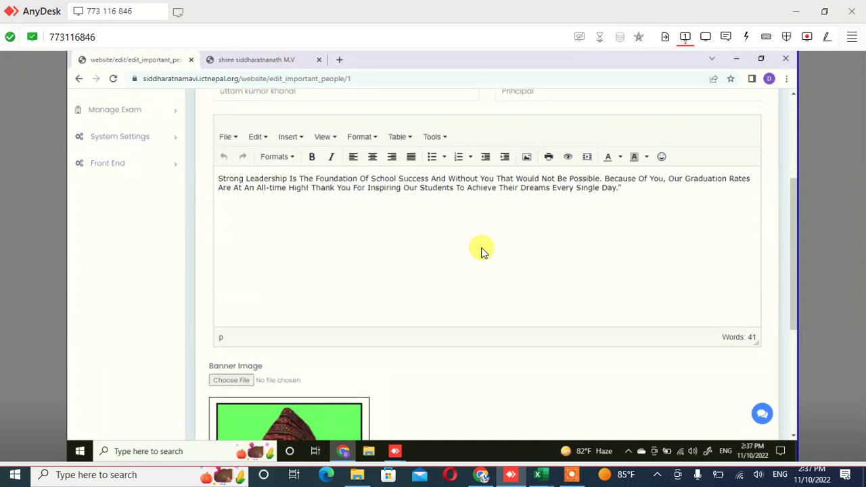
{"action": "scroll", "coordinate": [482, 251], "scroll_direction": "up", "scroll_amount": 3}
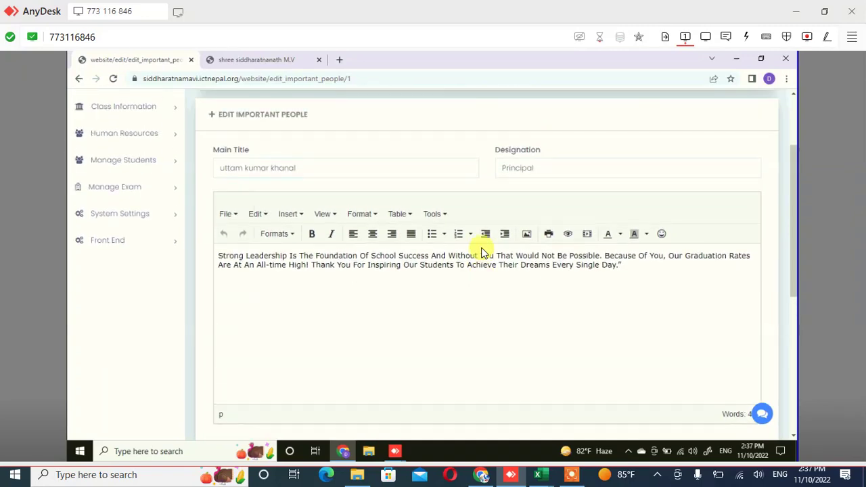
{"action": "scroll", "coordinate": [482, 249], "scroll_direction": "down", "scroll_amount": 1}
{"action": "scroll", "coordinate": [483, 250], "scroll_direction": "up", "scroll_amount": 3}
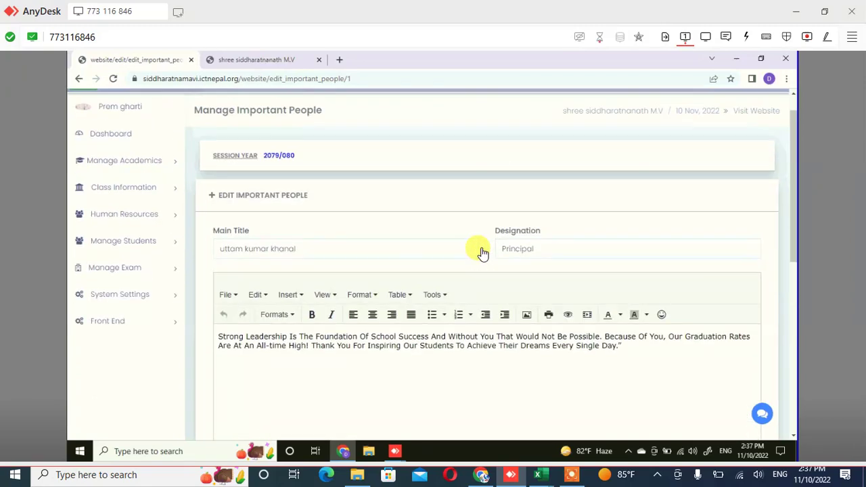
{"action": "scroll", "coordinate": [480, 249], "scroll_direction": "down", "scroll_amount": 5}
{"action": "scroll", "coordinate": [237, 277], "scroll_direction": "down", "scroll_amount": 5}
{"action": "scroll", "coordinate": [325, 213], "scroll_direction": "up", "scroll_amount": 3}
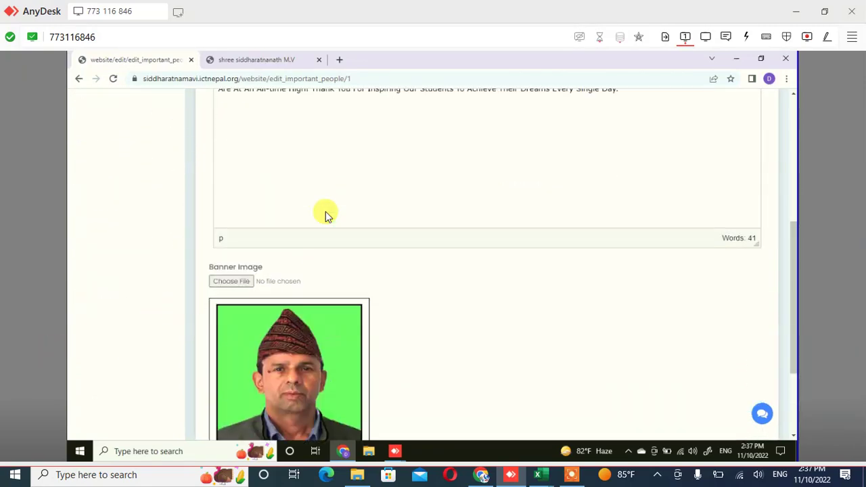
{"action": "scroll", "coordinate": [402, 194], "scroll_direction": "up", "scroll_amount": 4}
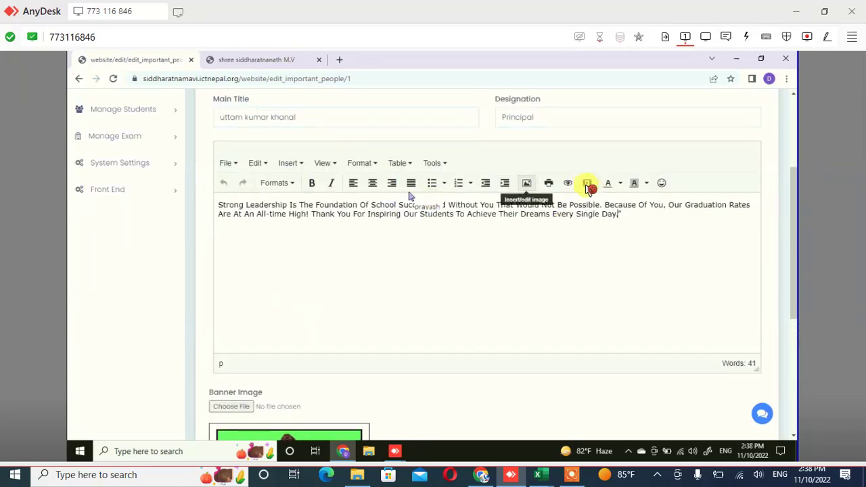
{"action": "scroll", "coordinate": [589, 188], "scroll_direction": "up", "scroll_amount": 2}
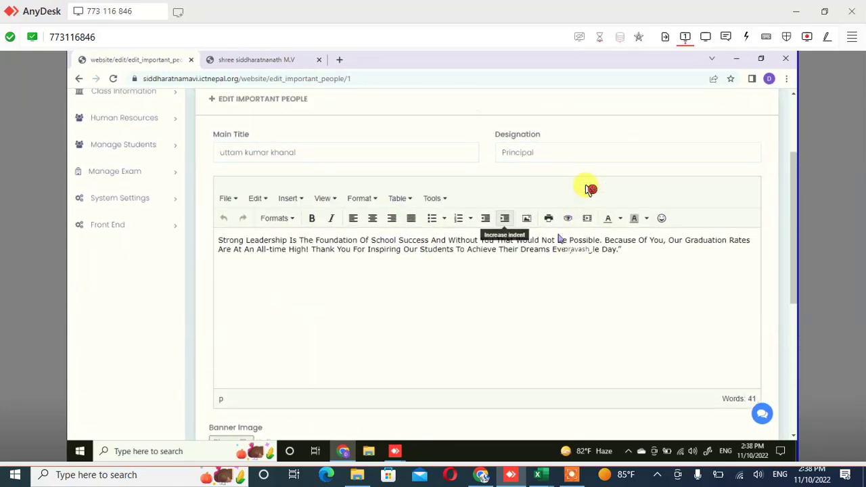
{"action": "scroll", "coordinate": [598, 297], "scroll_direction": "up", "scroll_amount": 1}
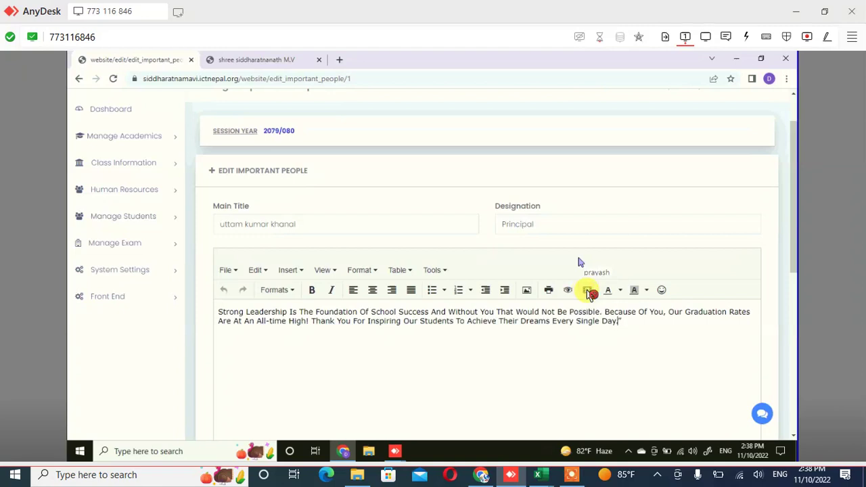
{"action": "left_click", "coordinate": [587, 292]}
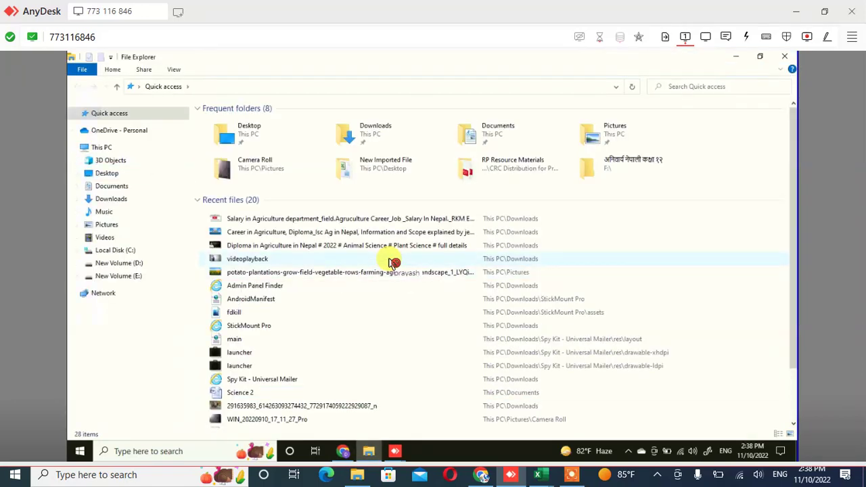
Select the videoplayback file in Recent files and inspect its context options
{"action": "left_click", "coordinate": [390, 260]}
{"action": "right_click", "coordinate": [393, 262]}
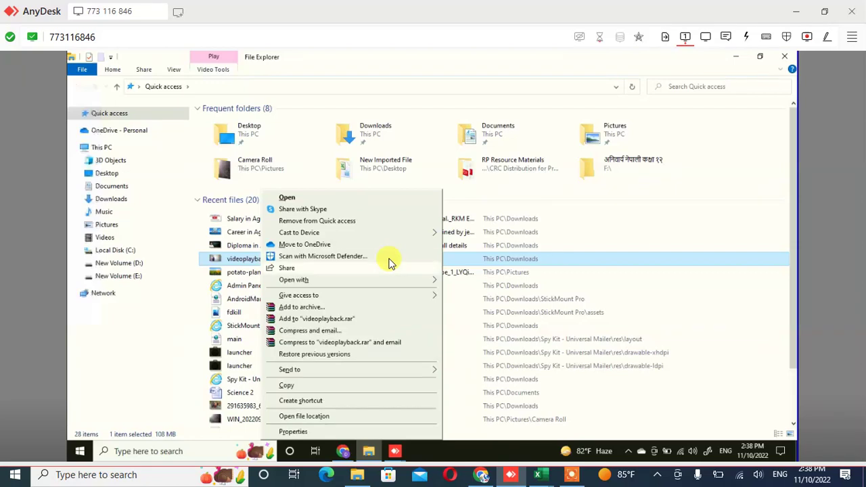
{"action": "key", "text": "Escape"}
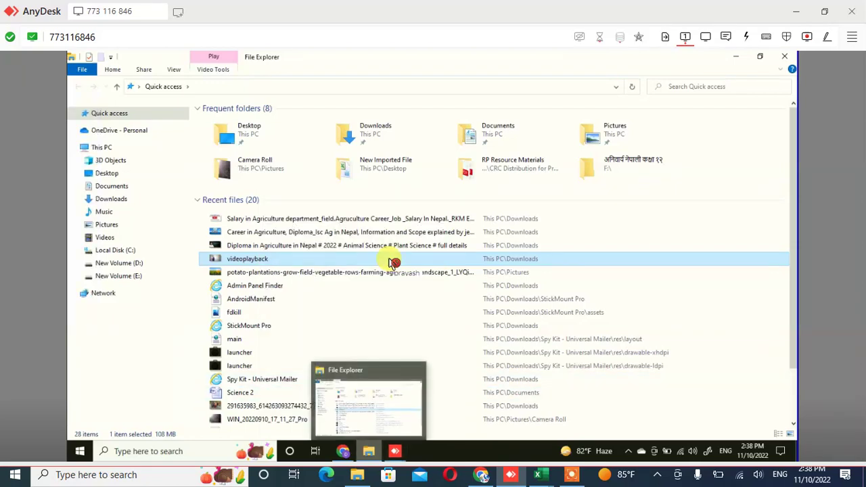
{"action": "key", "text": "alt+Tab"}
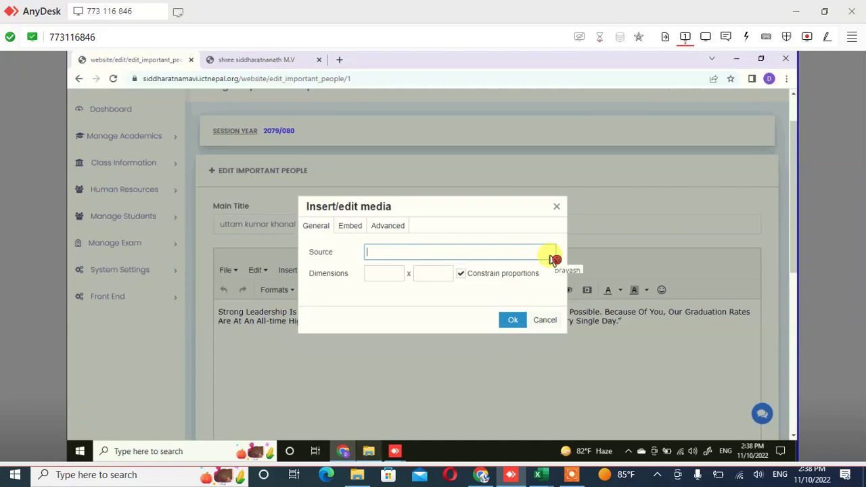
{"action": "key", "text": "alt+Tab"}
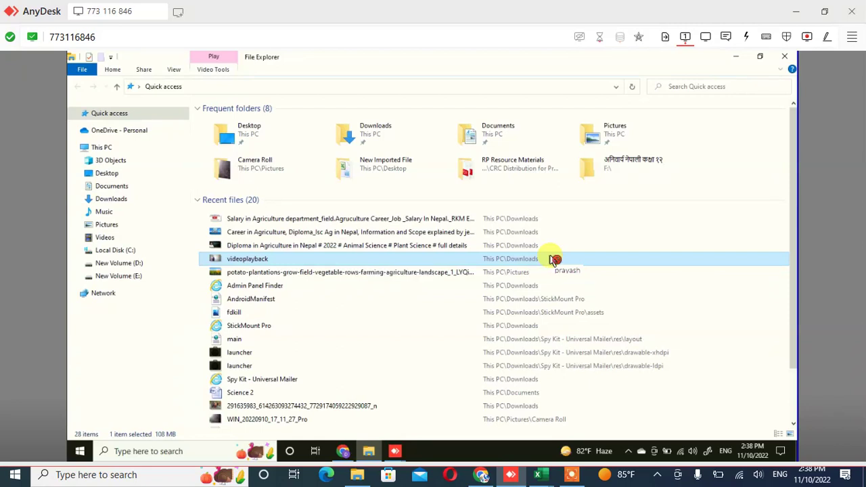
{"action": "right_click", "coordinate": [553, 260]}
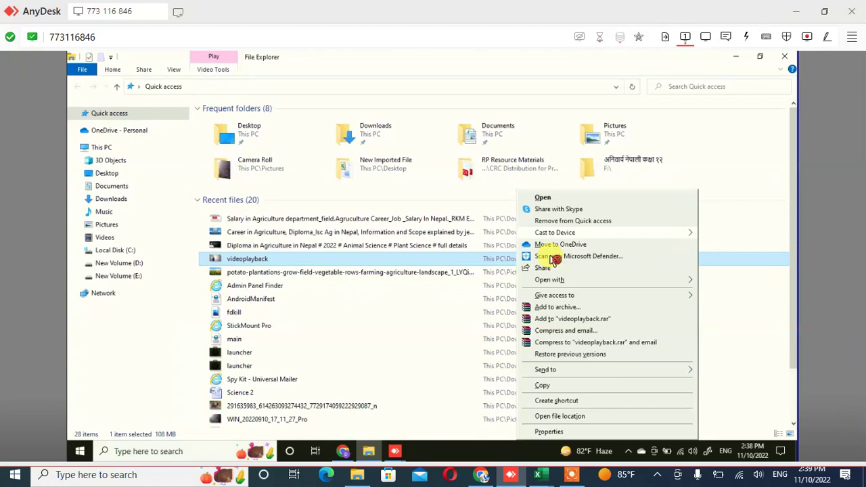
{"action": "left_click", "coordinate": [555, 259]}
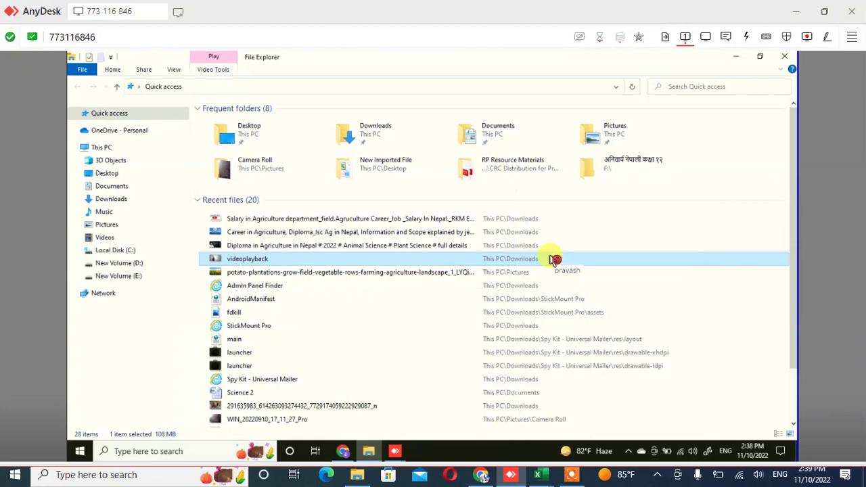
Move File Explorer up to the Desktop folder, then close the browser's media window empty
{"action": "key", "text": "alt+d"}
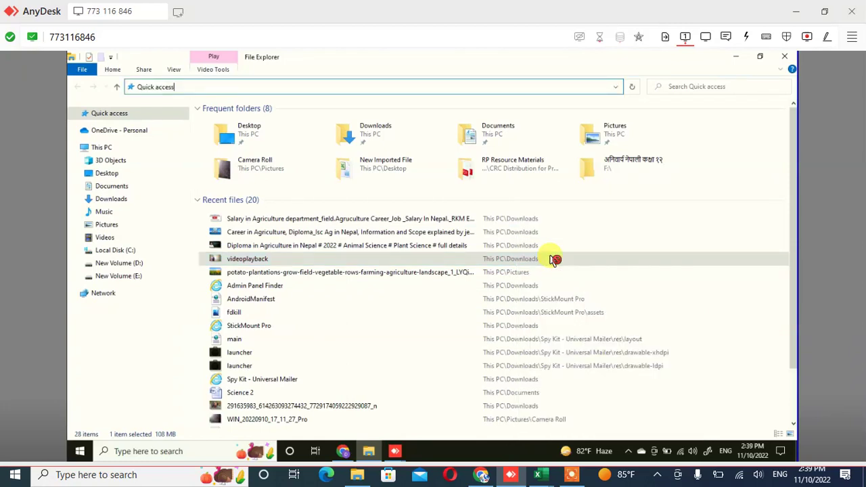
{"action": "key", "text": "alt+Up"}
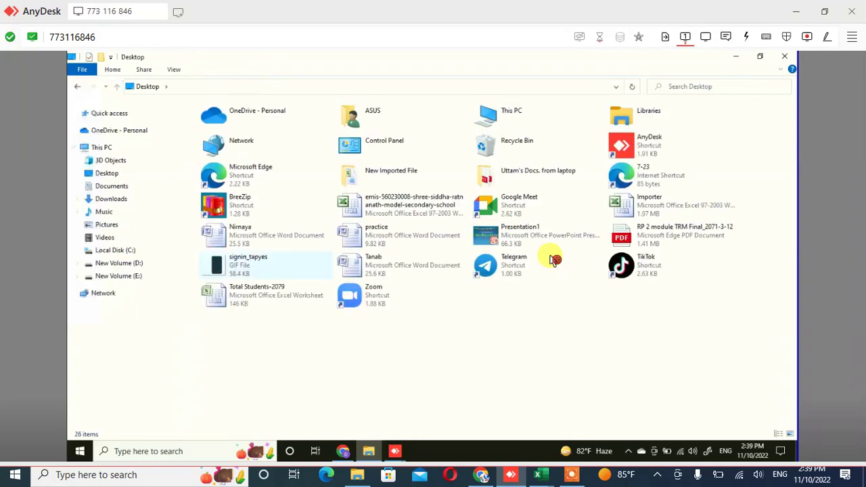
{"action": "key", "text": "alt+Tab"}
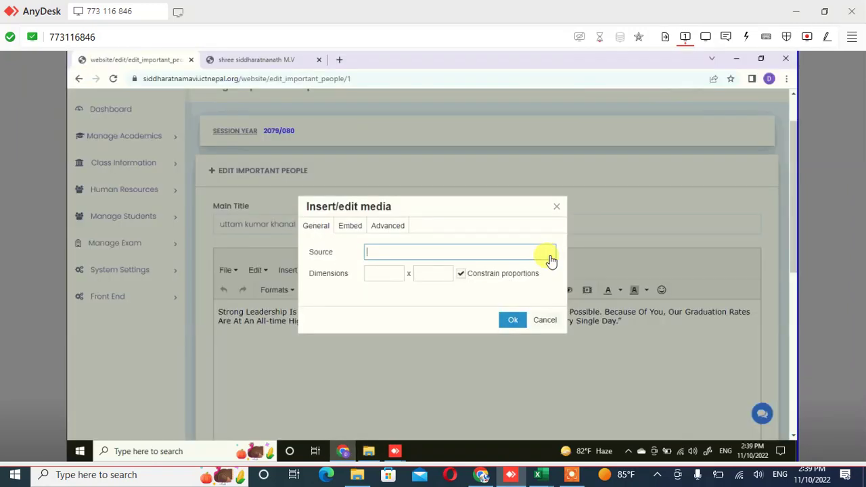
{"action": "key", "text": "Escape"}
Cancel the media insertion and submit the Principal's entry with Update, keeping the existing photo
{"action": "left_click", "coordinate": [552, 260]}
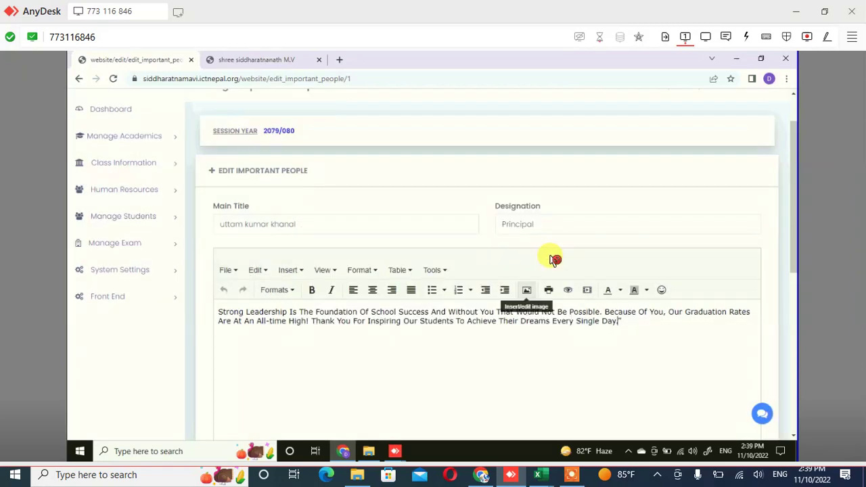
{"action": "scroll", "coordinate": [552, 260], "scroll_direction": "down", "scroll_amount": 1}
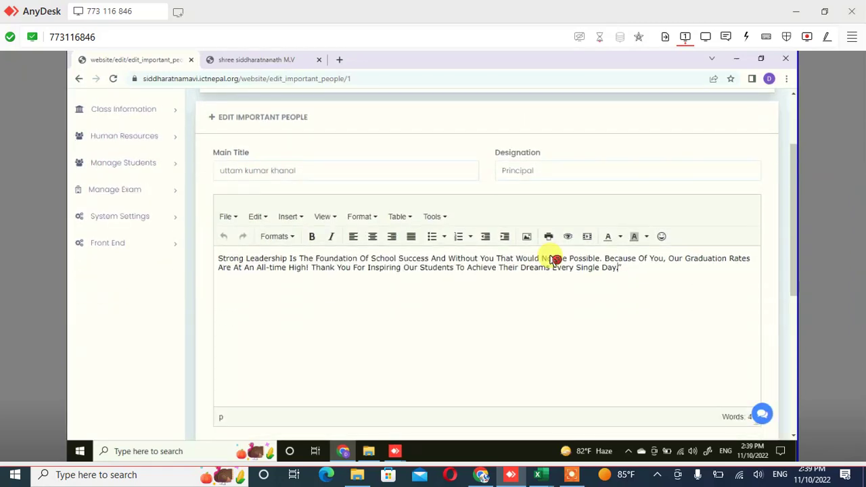
{"action": "scroll", "coordinate": [552, 260], "scroll_direction": "down", "scroll_amount": 3}
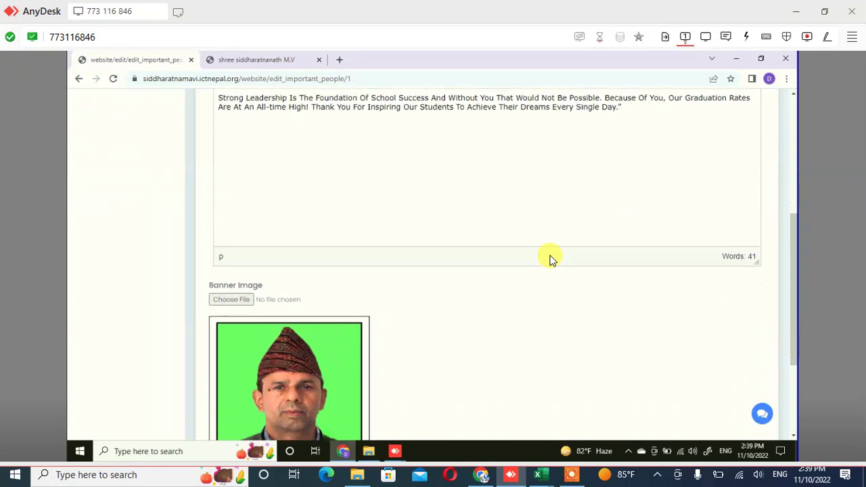
{"action": "scroll", "coordinate": [552, 260], "scroll_direction": "down", "scroll_amount": 2}
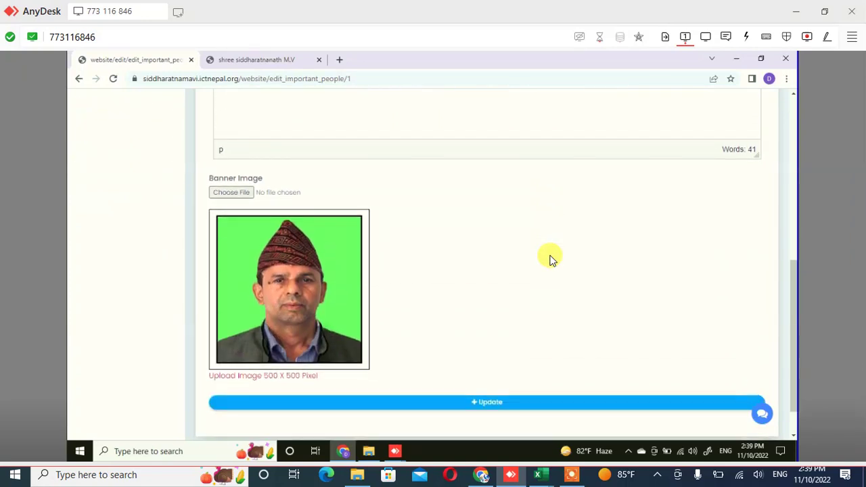
{"action": "scroll", "coordinate": [552, 259], "scroll_direction": "down", "scroll_amount": 1}
{"action": "left_click", "coordinate": [553, 260]}
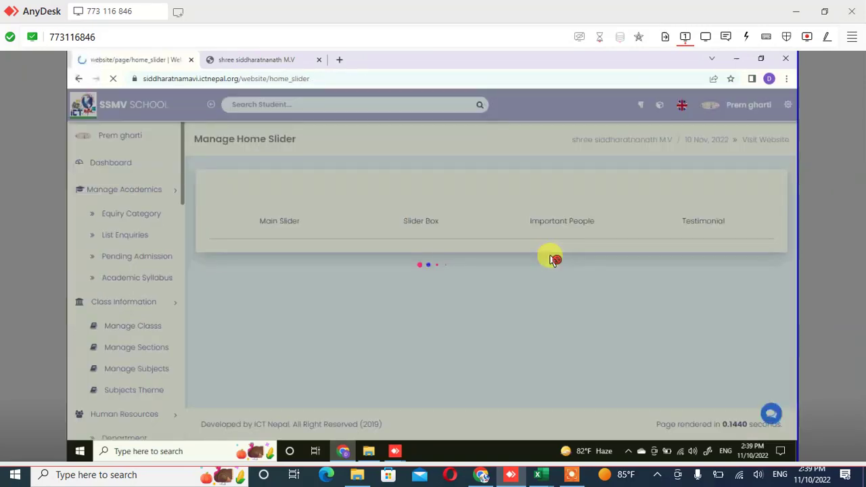
In the Important People list, open the Chairman entry in row 2 for editing
{"action": "scroll", "coordinate": [551, 259], "scroll_direction": "down", "scroll_amount": 1}
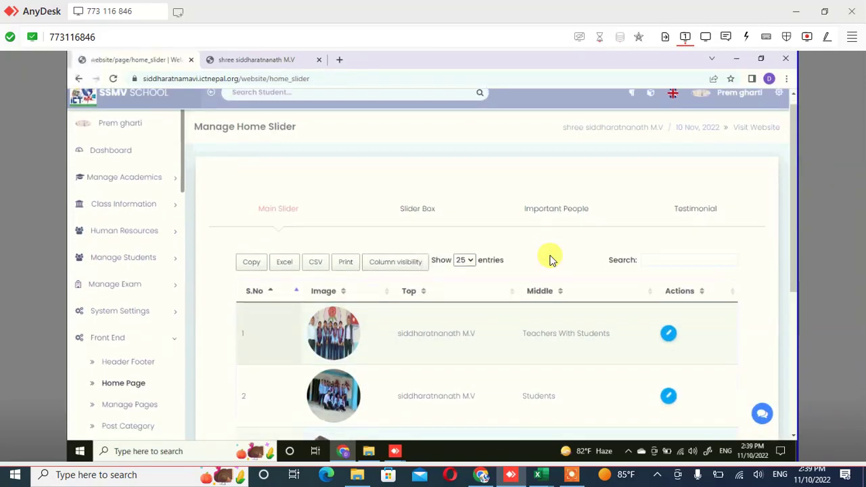
{"action": "scroll", "coordinate": [552, 259], "scroll_direction": "down", "scroll_amount": 3}
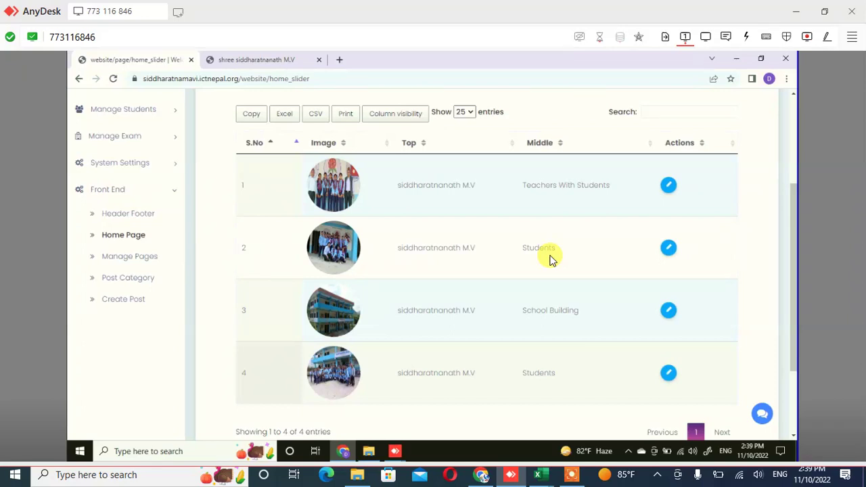
{"action": "scroll", "coordinate": [551, 259], "scroll_direction": "up", "scroll_amount": 3}
{"action": "scroll", "coordinate": [551, 259], "scroll_direction": "up", "scroll_amount": 2}
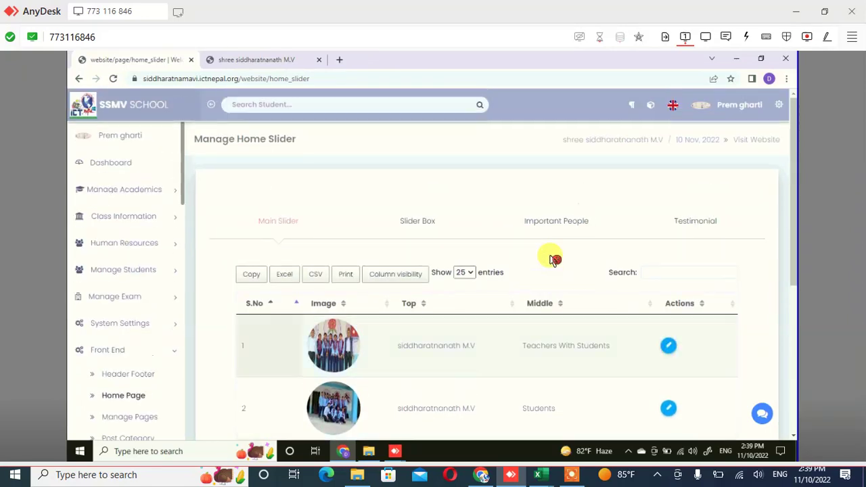
{"action": "left_click", "coordinate": [556, 220]}
{"action": "scroll", "coordinate": [552, 259], "scroll_direction": "down", "scroll_amount": 3}
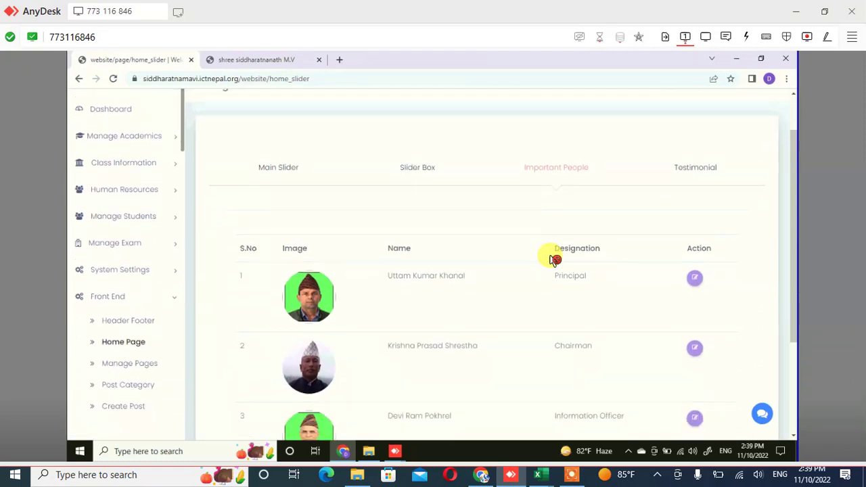
{"action": "left_click", "coordinate": [553, 260]}
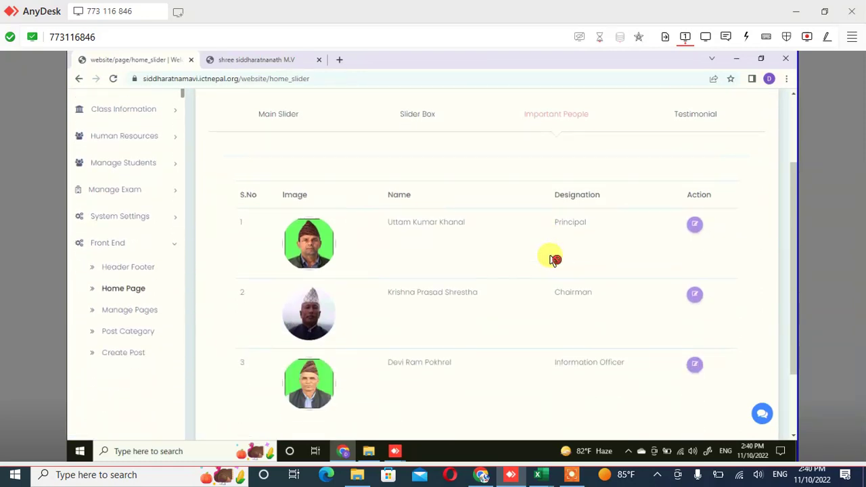
{"action": "left_click", "coordinate": [696, 296]}
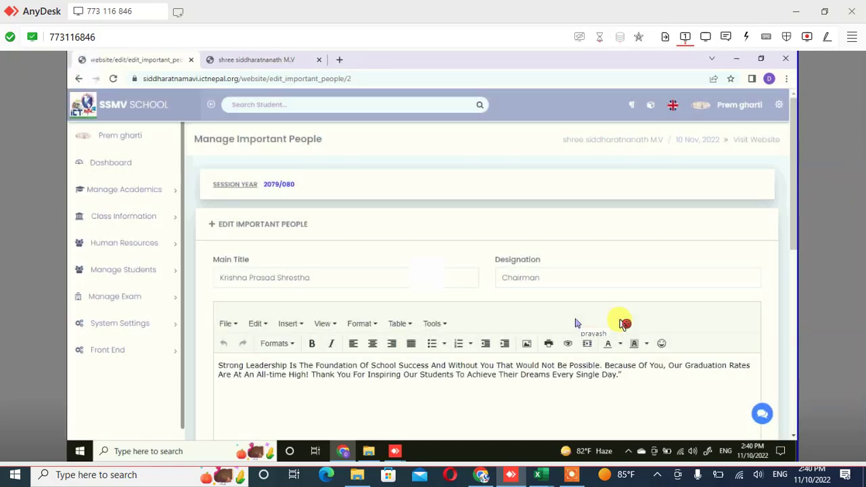
Replace the Chairman's Main Title with the new chairman's full name
{"action": "left_click", "coordinate": [310, 277]}
{"action": "left_click_drag", "start_coordinate": [310, 277], "coordinate": [219, 277]}
{"action": "key", "text": "BackSpace"}
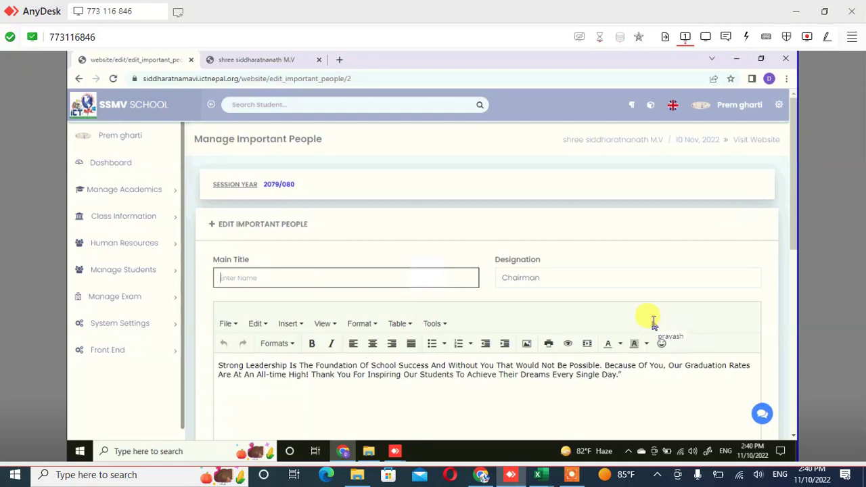
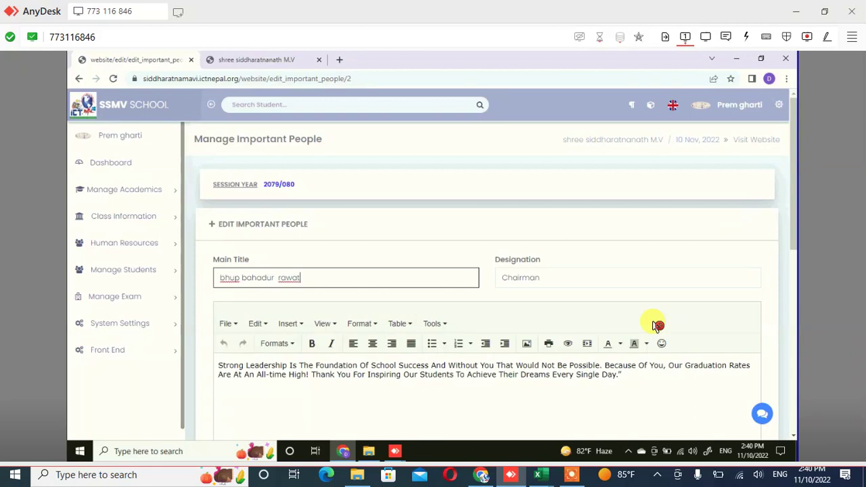
{"action": "key", "text": "Tab"}
Keep the existing designation, description and photo, and update the Chairman entry
{"action": "scroll", "coordinate": [656, 326], "scroll_direction": "down", "scroll_amount": 1}
{"action": "scroll", "coordinate": [656, 325], "scroll_direction": "down", "scroll_amount": 1}
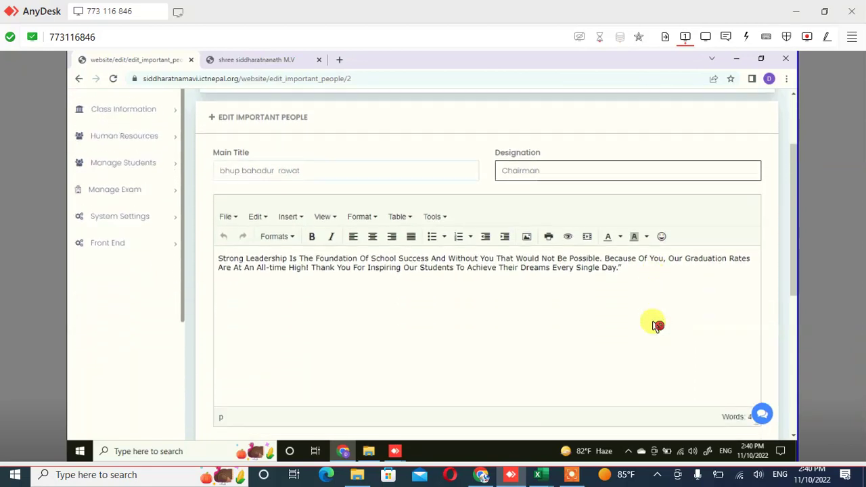
{"action": "left_click", "coordinate": [656, 325]}
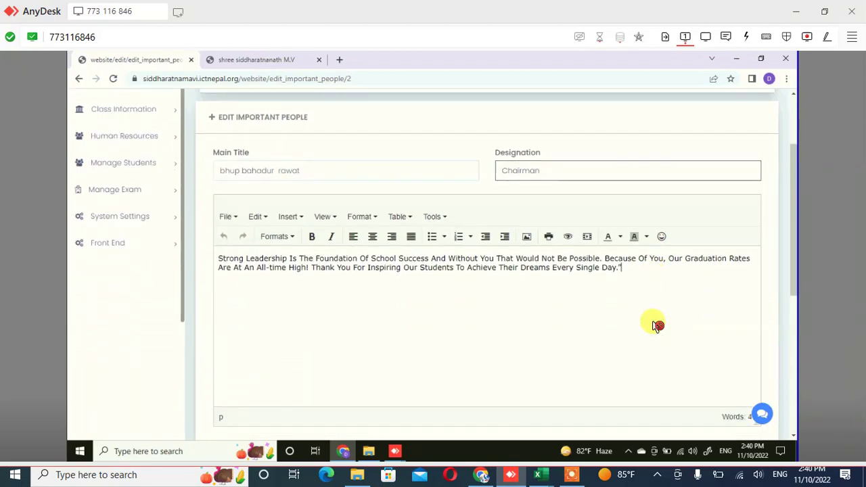
{"action": "key", "text": "ctrl+shift+Left"}
{"action": "key", "text": "ctrl+shift+Left"}
{"action": "scroll", "coordinate": [656, 325], "scroll_direction": "down", "scroll_amount": 1}
{"action": "scroll", "coordinate": [648, 314], "scroll_direction": "down", "scroll_amount": 3}
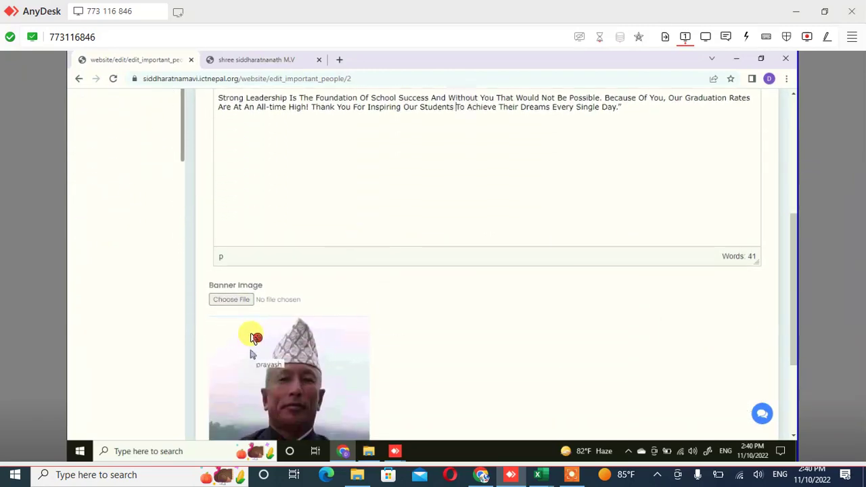
{"action": "scroll", "coordinate": [256, 335], "scroll_direction": "down", "scroll_amount": 1}
{"action": "scroll", "coordinate": [256, 335], "scroll_direction": "down", "scroll_amount": 4}
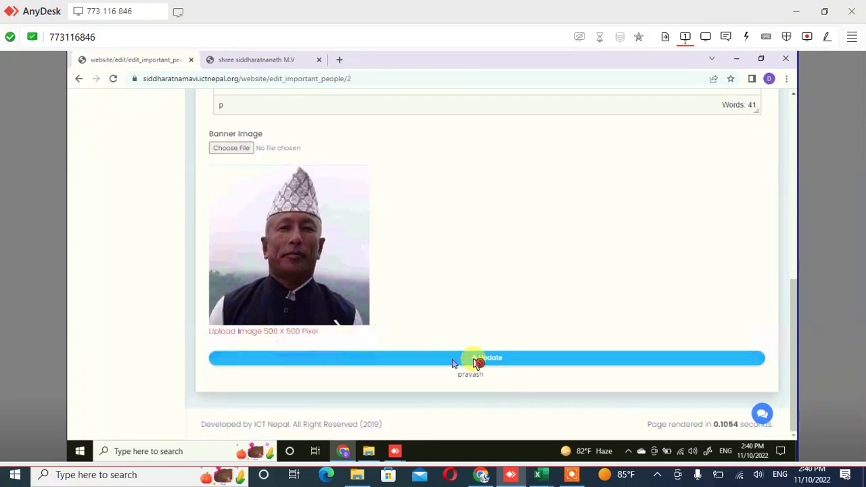
{"action": "left_click", "coordinate": [478, 363]}
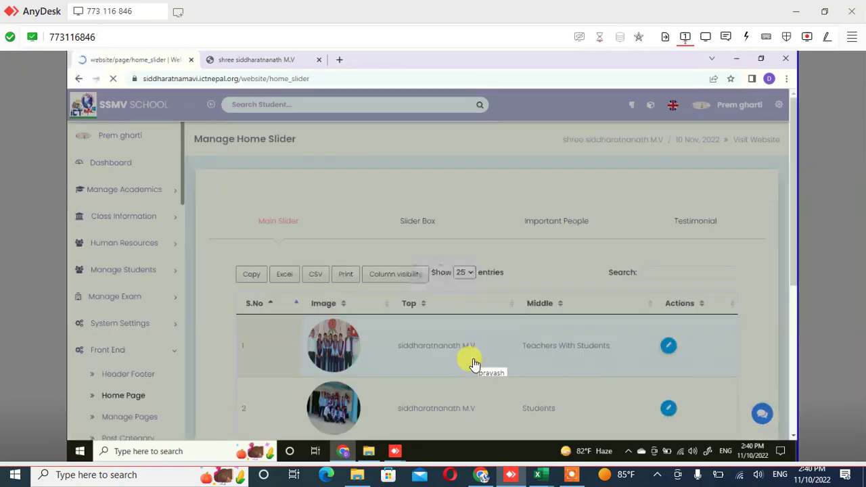
Check the Chairman's new name in row 2, then open the Information Officer entry for editing
{"action": "left_click", "coordinate": [474, 363]}
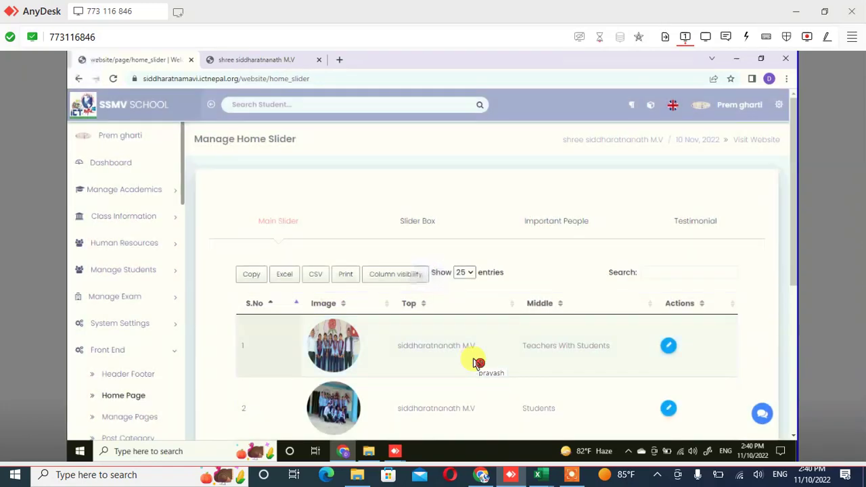
{"action": "scroll", "coordinate": [473, 363], "scroll_direction": "down", "scroll_amount": 3}
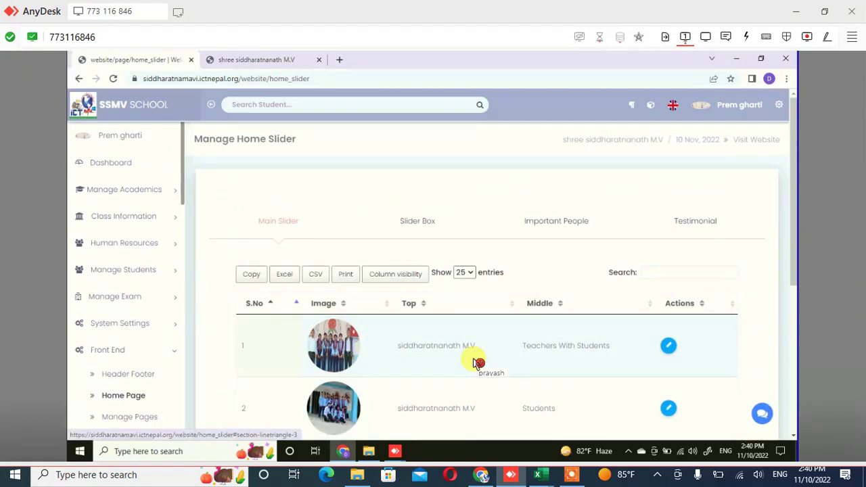
{"action": "scroll", "coordinate": [473, 363], "scroll_direction": "down", "scroll_amount": 3}
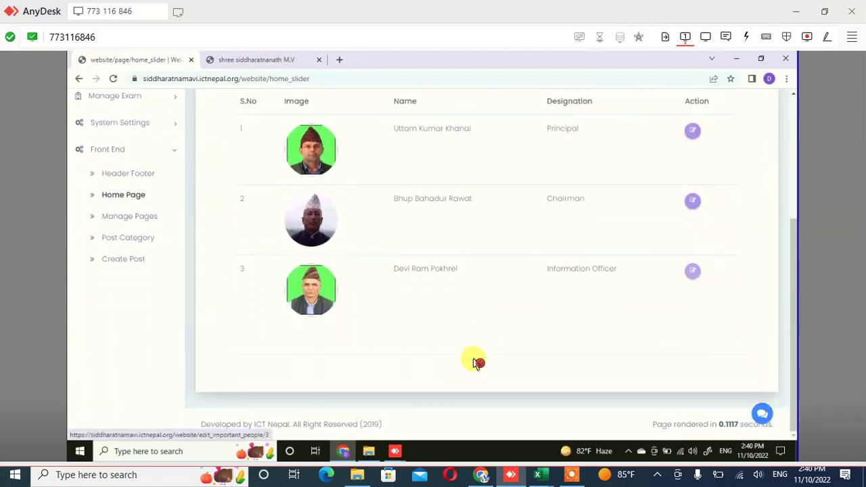
{"action": "key", "text": "Return"}
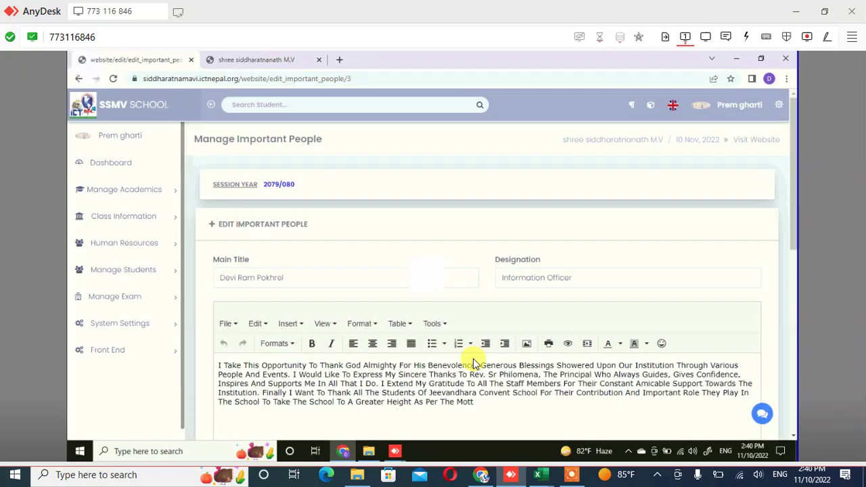
Give the third person a new name and Designation 'managing director', then update the entry
{"action": "left_click", "coordinate": [477, 364]}
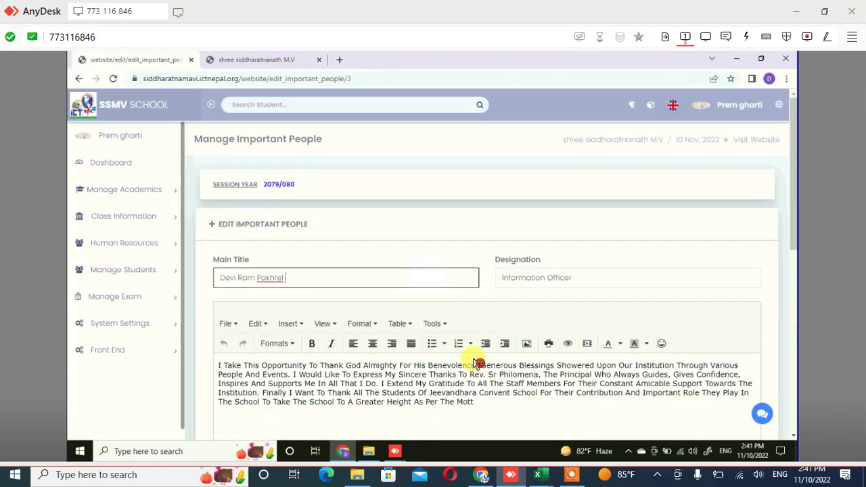
{"action": "key", "text": "shift+Left"}
{"action": "key", "text": "shift+Left"}
{"action": "key", "text": "shift+Left"}
{"action": "key", "text": "shift+Left"}
{"action": "key", "text": "shift+Left"}
{"action": "key", "text": "shift+Left"}
{"action": "key", "text": "shift+Left"}
{"action": "key", "text": "shift+Left"}
{"action": "key", "text": "shift+Left"}
{"action": "key", "text": "shift+Left"}
{"action": "key", "text": "shift+Left"}
{"action": "key", "text": "shift+Left"}
{"action": "key", "text": "shift+Left"}
{"action": "key", "text": "shift+Left"}
{"action": "key", "text": "shift+Left"}
{"action": "key", "text": "shift+Left"}
{"action": "key", "text": "shift+Left"}
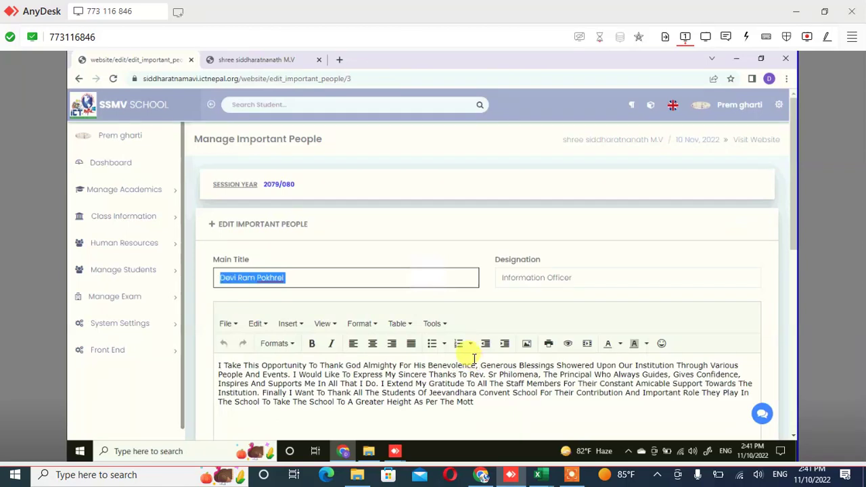
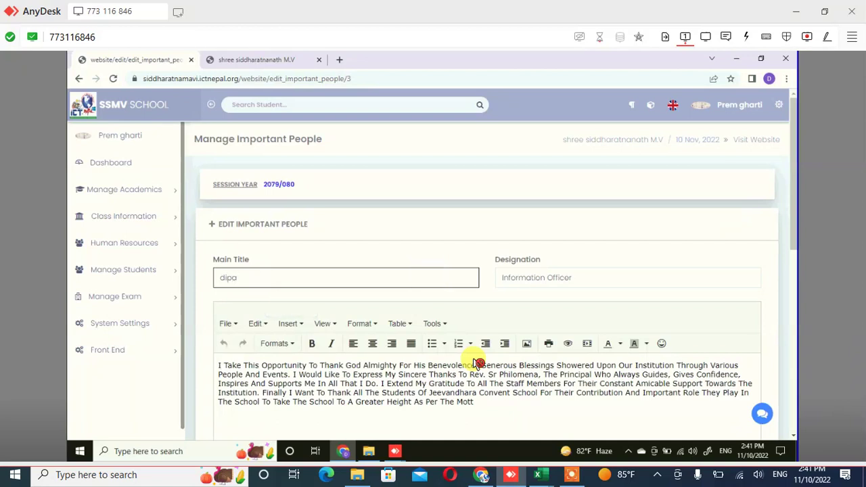
{"action": "key", "text": "Tab"}
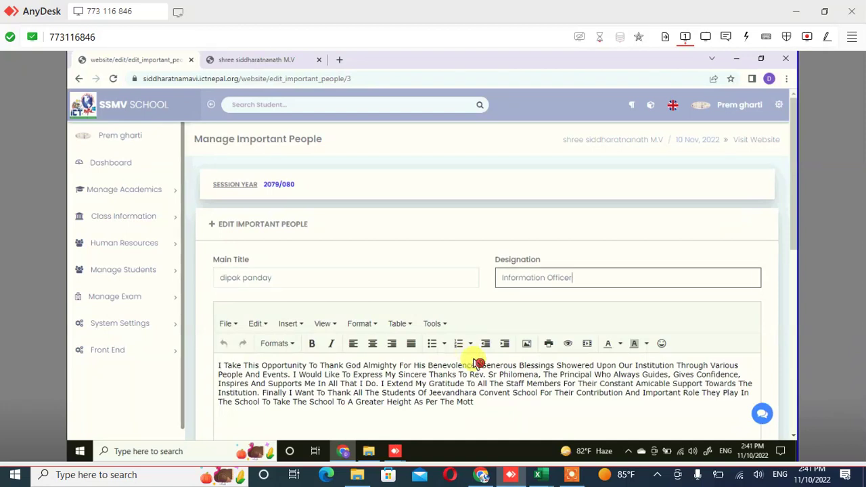
{"action": "key", "text": "BackSpace"}
{"action": "key", "text": "BackSpace"}
{"action": "key", "text": "BackSpace"}
{"action": "key", "text": "BackSpace"}
{"action": "key", "text": "BackSpace"}
{"action": "key", "text": "BackSpace"}
{"action": "key", "text": "BackSpace"}
{"action": "key", "text": "BackSpace"}
{"action": "key", "text": "BackSpace"}
{"action": "key", "text": "BackSpace"}
{"action": "key", "text": "BackSpace"}
{"action": "key", "text": "BackSpace"}
{"action": "key", "text": "BackSpace"}
{"action": "key", "text": "BackSpace"}
{"action": "key", "text": "BackSpace"}
{"action": "key", "text": "BackSpace"}
{"action": "key", "text": "BackSpace"}
{"action": "key", "text": "BackSpace"}
{"action": "key", "text": "BackSpace"}
{"action": "type", "text": "managing directo"}
{"action": "scroll", "coordinate": [478, 363], "scroll_direction": "down", "scroll_amount": 3}
{"action": "scroll", "coordinate": [478, 363], "scroll_direction": "down", "scroll_amount": 3}
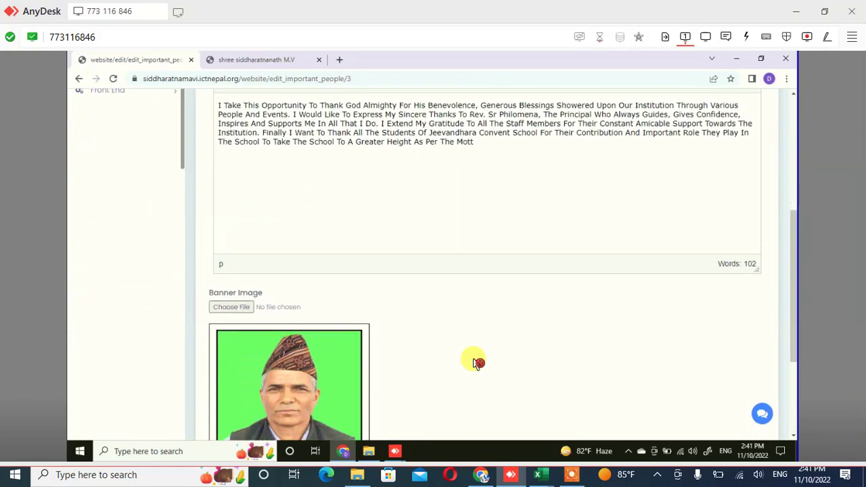
{"action": "left_click", "coordinate": [474, 359]}
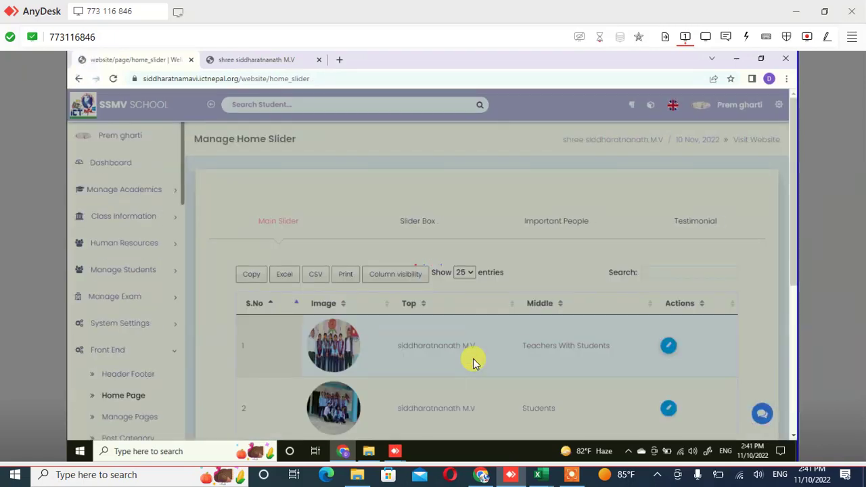
Bring up the Testimonial table listing the Parents, Student, Socialworker and Parents entries
{"action": "scroll", "coordinate": [474, 361], "scroll_direction": "down", "scroll_amount": 1}
{"action": "scroll", "coordinate": [473, 364], "scroll_direction": "down", "scroll_amount": 2}
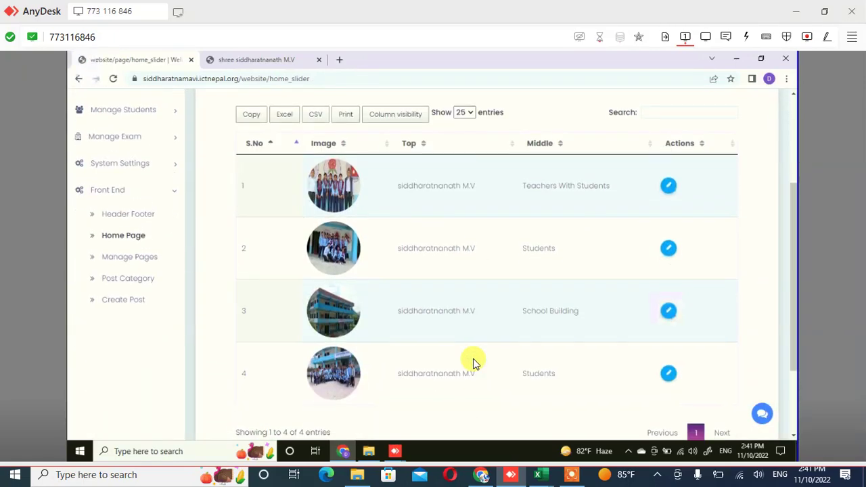
{"action": "scroll", "coordinate": [473, 363], "scroll_direction": "up", "scroll_amount": 3}
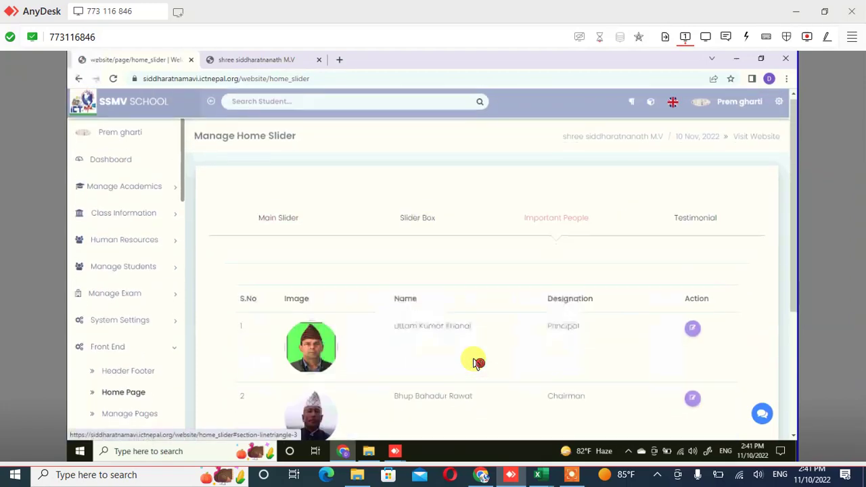
{"action": "scroll", "coordinate": [478, 364], "scroll_direction": "down", "scroll_amount": 4}
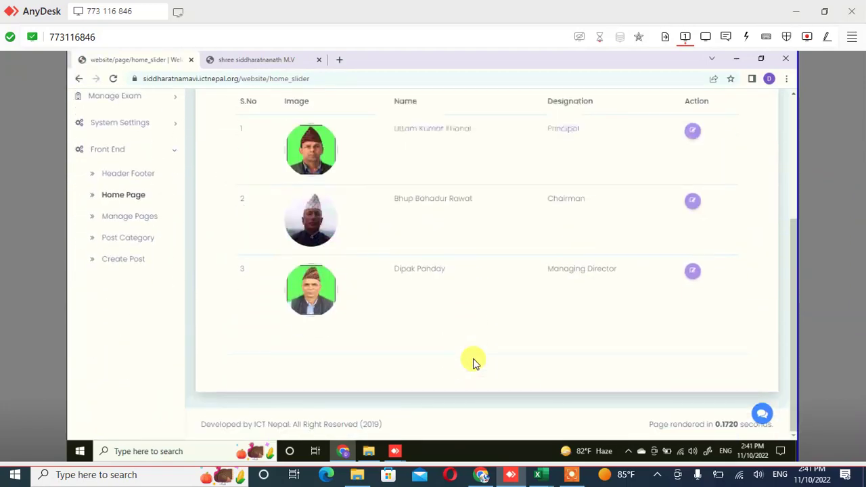
{"action": "scroll", "coordinate": [474, 363], "scroll_direction": "up", "scroll_amount": 4}
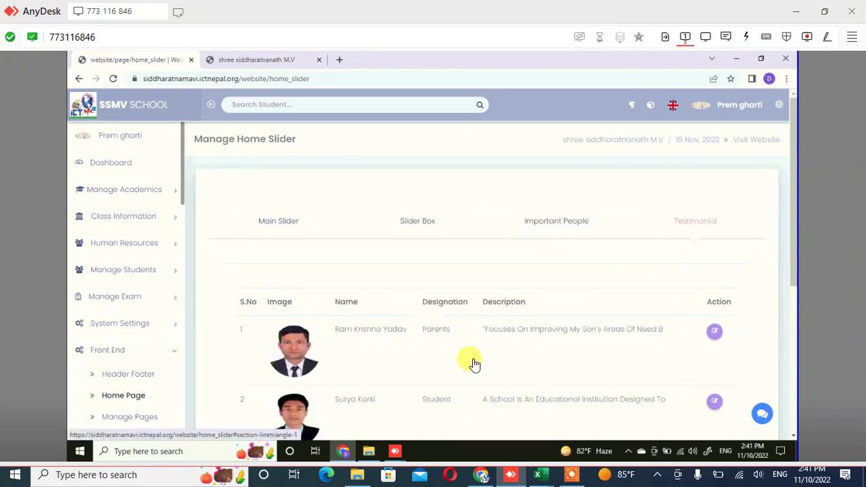
{"action": "scroll", "coordinate": [474, 364], "scroll_direction": "down", "scroll_amount": 1}
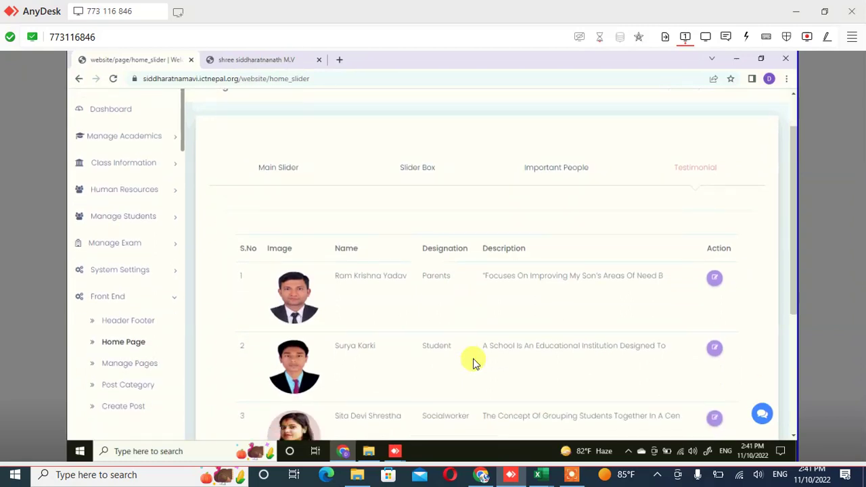
{"action": "scroll", "coordinate": [473, 363], "scroll_direction": "down", "scroll_amount": 1}
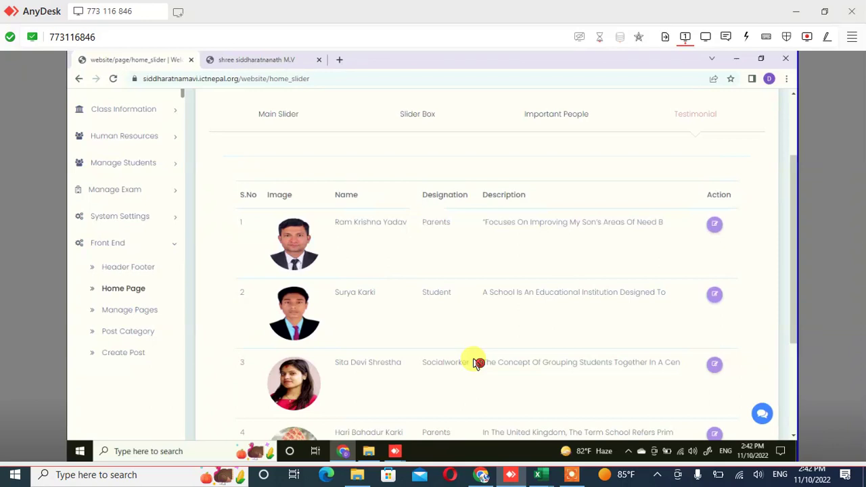
{"action": "left_click_drag", "start_coordinate": [345, 222], "coordinate": [663, 222]}
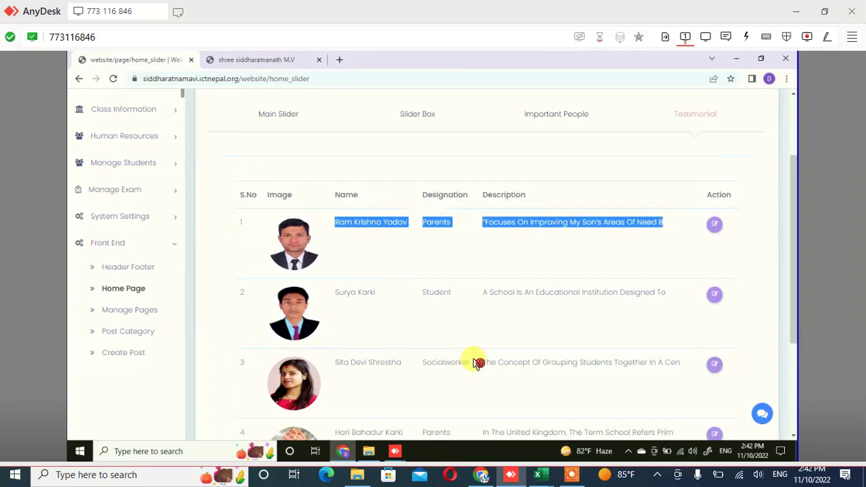
{"action": "left_click", "coordinate": [477, 363]}
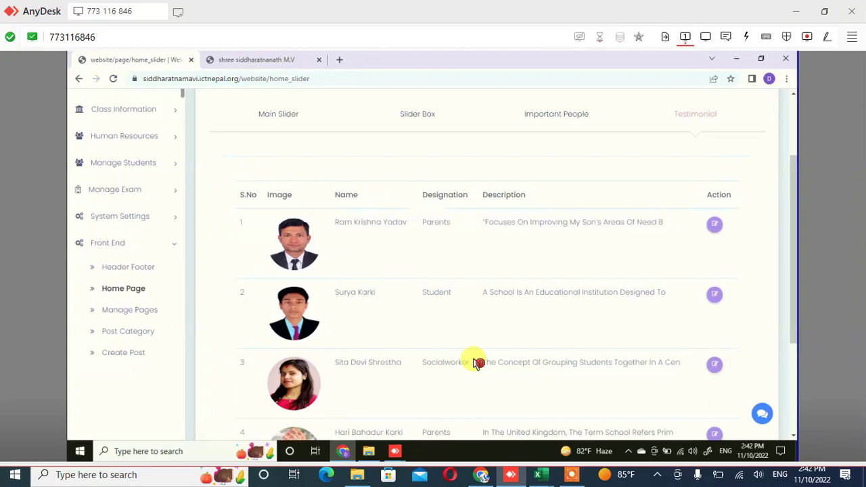
Open the first Parents testimonial and replace its Main Title with the new person's name
{"action": "left_click", "coordinate": [713, 223]}
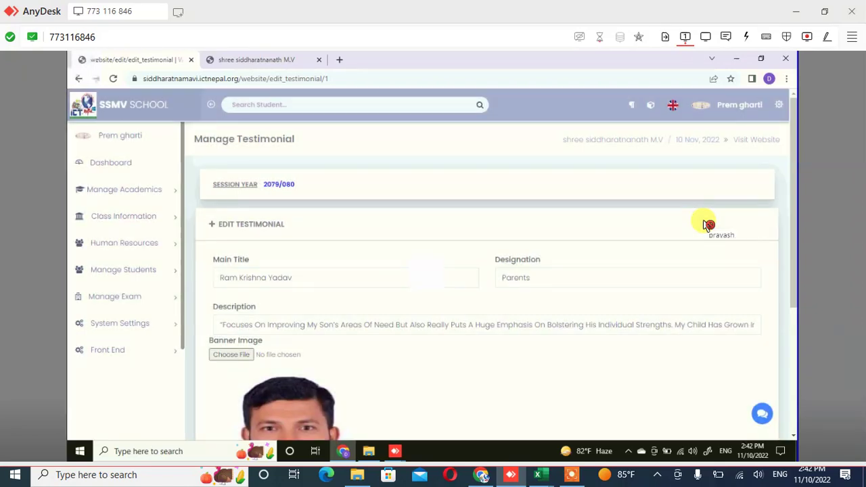
{"action": "left_click", "coordinate": [352, 274]}
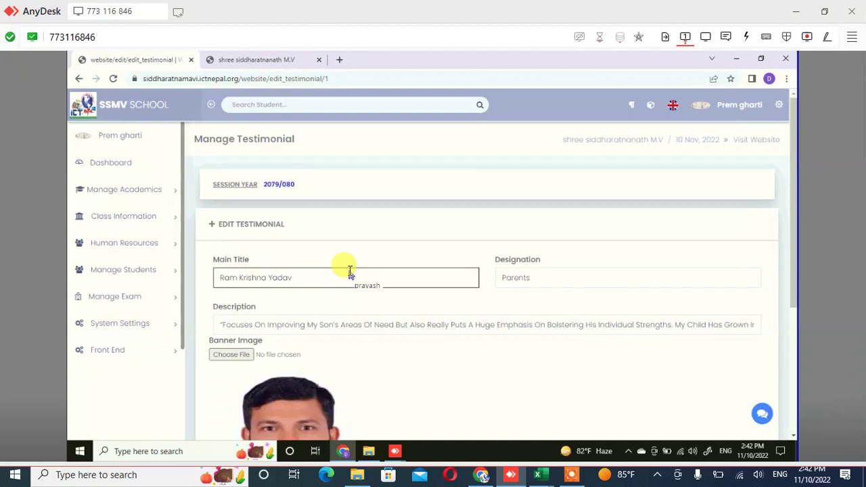
{"action": "triple_click", "coordinate": [351, 272]}
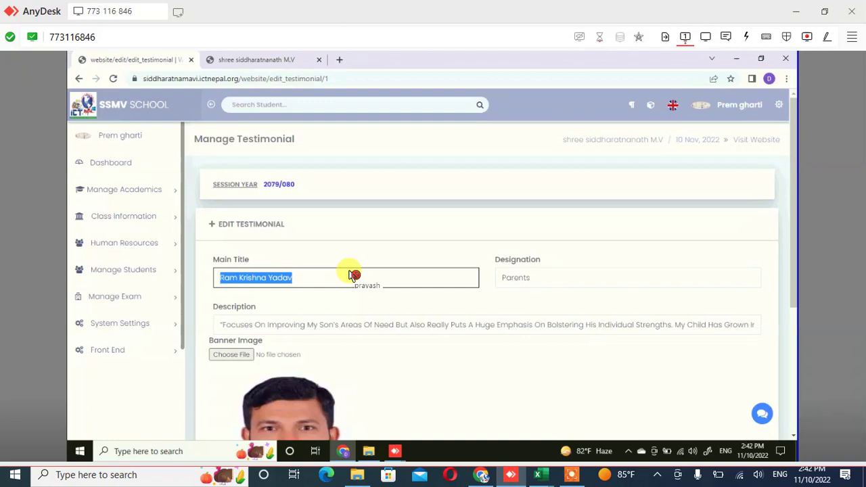
{"action": "key", "text": "BackSpace"}
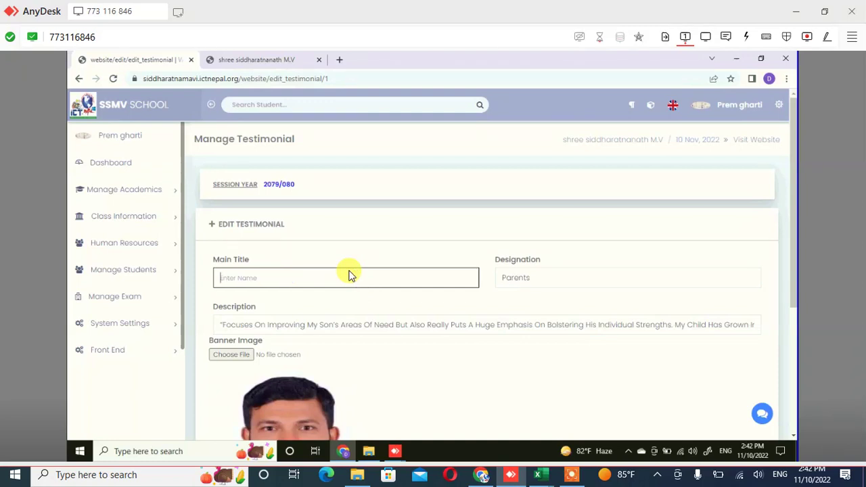
{"action": "left_click", "coordinate": [352, 275]}
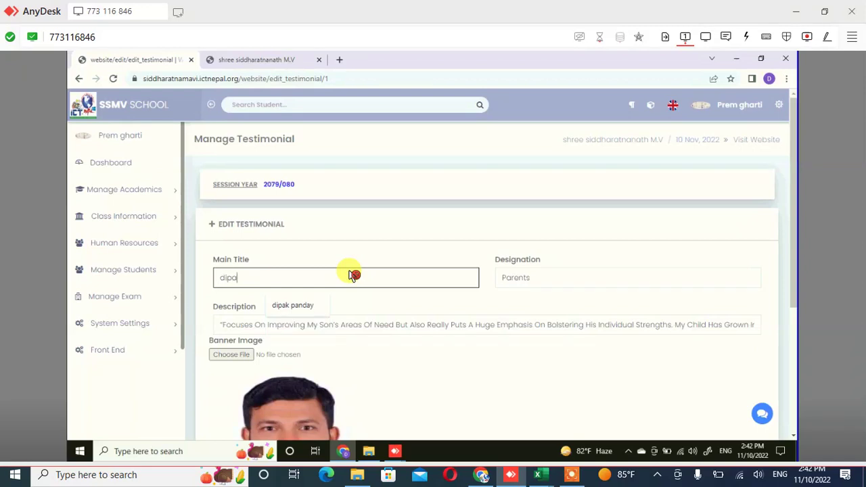
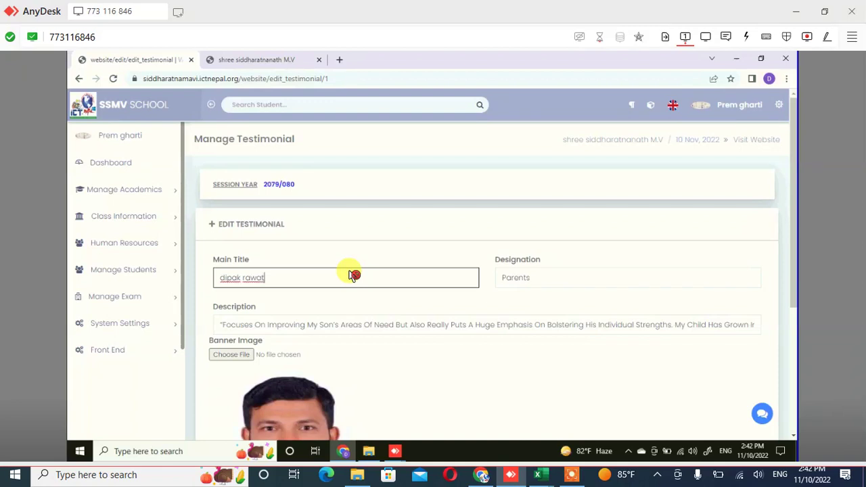
{"action": "key", "text": "Tab"}
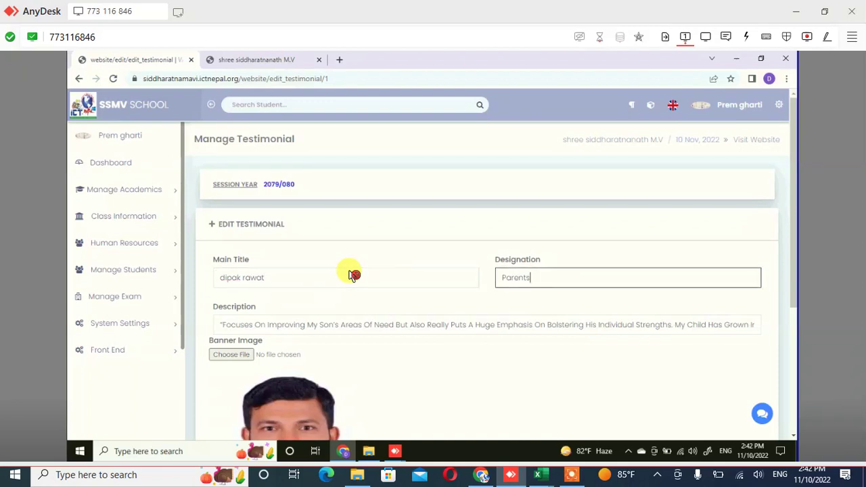
Review the description without changing it, then submit the updated testimonial
{"action": "scroll", "coordinate": [353, 275], "scroll_direction": "down", "scroll_amount": 1}
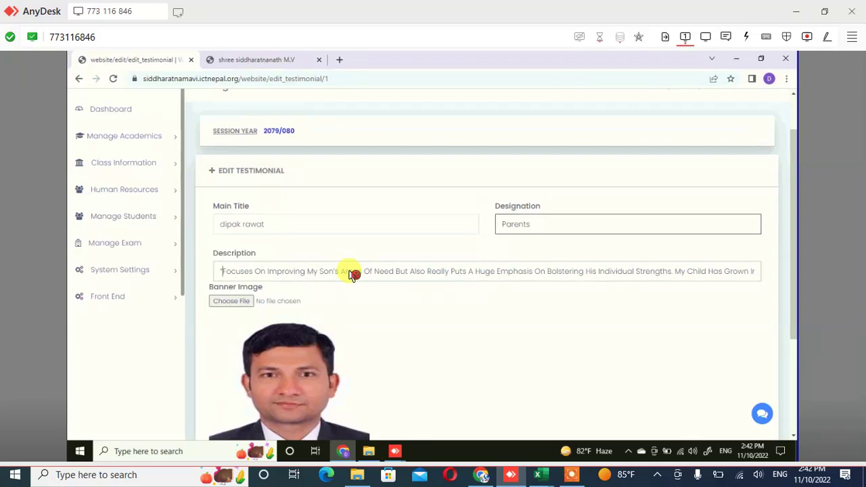
{"action": "key", "text": "Tab"}
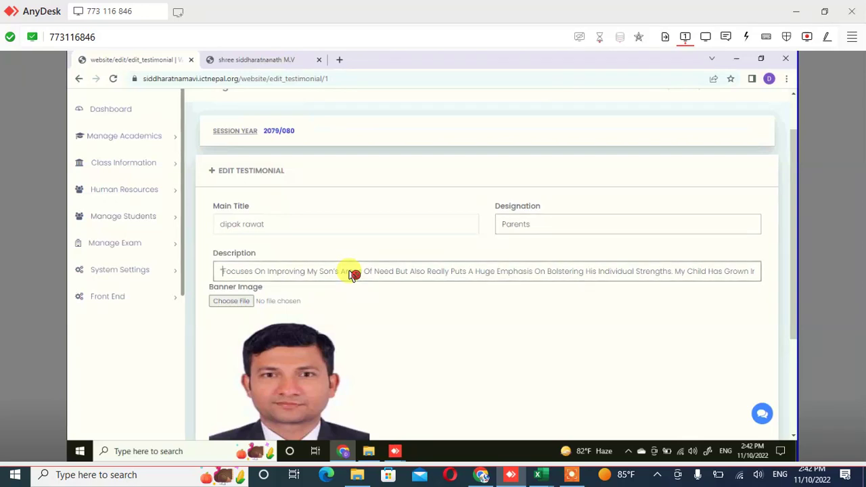
{"action": "key", "text": "ctrl+shift+Right"}
{"action": "key", "text": "ctrl+shift+Right"}
{"action": "key", "text": "ctrl+shift+Right"}
{"action": "key", "text": "ctrl+shift+Right"}
{"action": "key", "text": "ctrl+shift+Right"}
{"action": "key", "text": "ctrl+Right"}
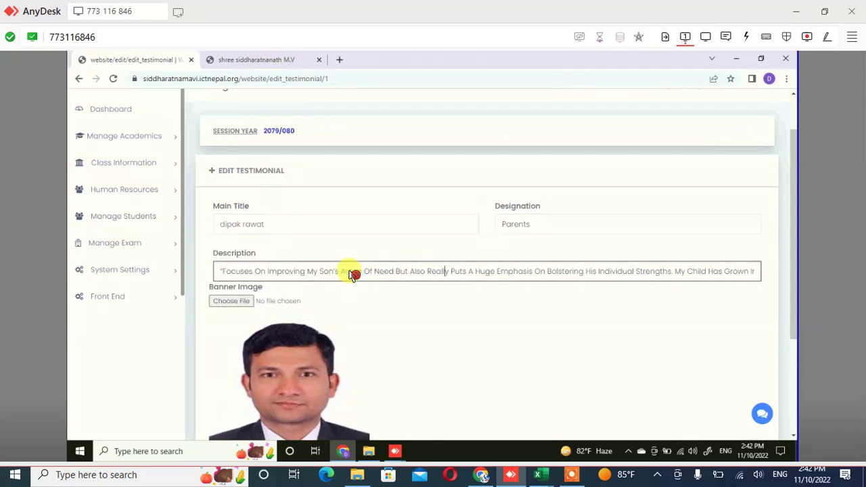
{"action": "key", "text": "Home"}
{"action": "key", "text": "ctrl+shift+Right"}
{"action": "key", "text": "ctrl+shift+Right"}
{"action": "key", "text": "ctrl+shift+Right"}
{"action": "key", "text": "ctrl+shift+Right"}
{"action": "key", "text": "ctrl+shift+Right"}
{"action": "key", "text": "ctrl+shift+Right"}
{"action": "key", "text": "ctrl+shift+Right"}
{"action": "key", "text": "ctrl+shift+Right"}
{"action": "key", "text": "ctrl+shift+Right"}
{"action": "key", "text": "ctrl+shift+Right"}
{"action": "key", "text": "ctrl+shift+Right"}
{"action": "key", "text": "ctrl+shift+Right"}
{"action": "key", "text": "ctrl+shift+Right"}
{"action": "key", "text": "ctrl+shift+Right"}
{"action": "key", "text": "ctrl+shift+Right"}
{"action": "key", "text": "ctrl+shift+Right"}
{"action": "key", "text": "ctrl+shift+Right"}
{"action": "key", "text": "ctrl+shift+Right"}
{"action": "key", "text": "ctrl+shift+Right"}
{"action": "key", "text": "ctrl+shift+Right"}
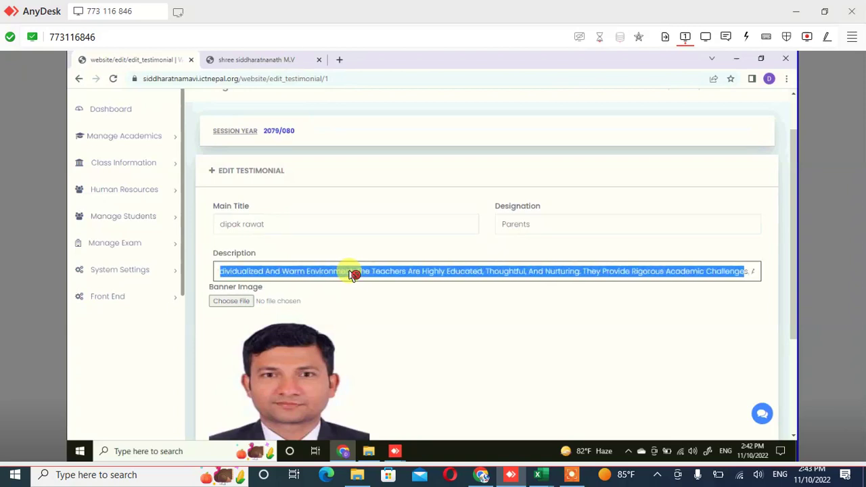
{"action": "key", "text": "ctrl+shift+Right"}
{"action": "key", "text": "ctrl+shift+Right"}
{"action": "key", "text": "ctrl+shift+Right"}
{"action": "key", "text": "ctrl+shift+Right"}
{"action": "key", "text": "ctrl+shift+Right"}
{"action": "key", "text": "ctrl+shift+Right"}
{"action": "key", "text": "ctrl+shift+Right"}
{"action": "key", "text": "ctrl+shift+Right"}
{"action": "key", "text": "ctrl+shift+Right"}
{"action": "key", "text": "ctrl+shift+Right"}
{"action": "key", "text": "ctrl+shift+Right"}
{"action": "key", "text": "ctrl+shift+Right"}
{"action": "key", "text": "ctrl+shift+Right"}
{"action": "key", "text": "ctrl+shift+Right"}
{"action": "key", "text": "ctrl+shift+Right"}
{"action": "key", "text": "ctrl+shift+Right"}
{"action": "key", "text": "ctrl+shift+Right"}
{"action": "key", "text": "ctrl+shift+Right"}
{"action": "key", "text": "ctrl+shift+Right"}
{"action": "key", "text": "ctrl+shift+Right"}
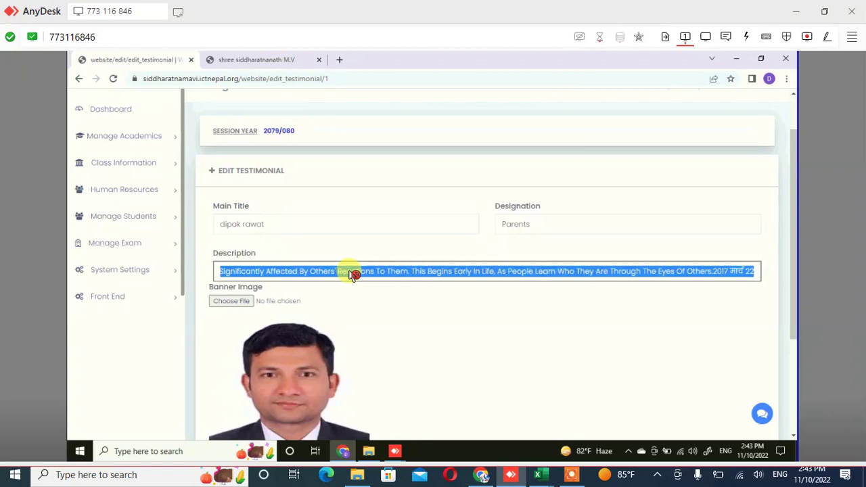
{"action": "key", "text": "Home"}
{"action": "scroll", "coordinate": [353, 274], "scroll_direction": "down", "scroll_amount": 2}
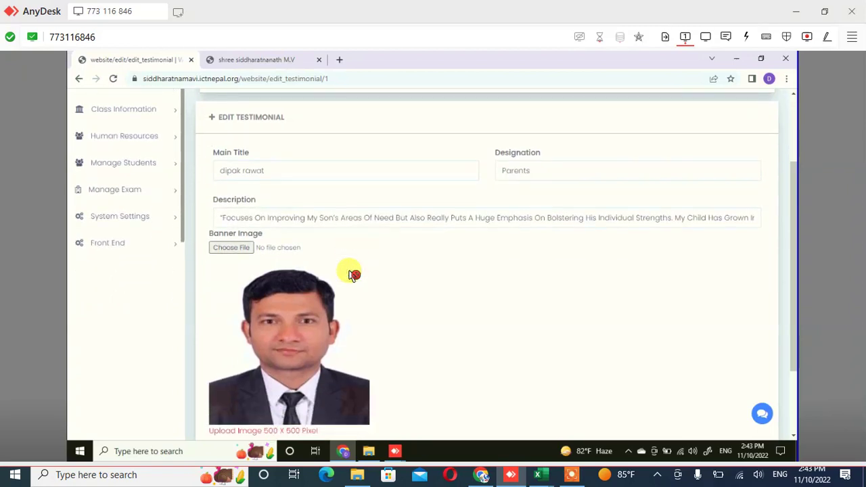
{"action": "scroll", "coordinate": [353, 273], "scroll_direction": "down", "scroll_amount": 3}
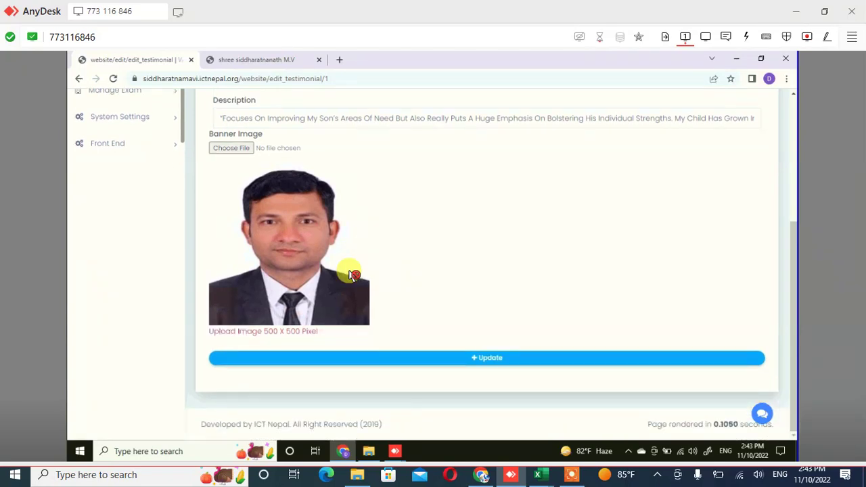
{"action": "key", "text": "Return"}
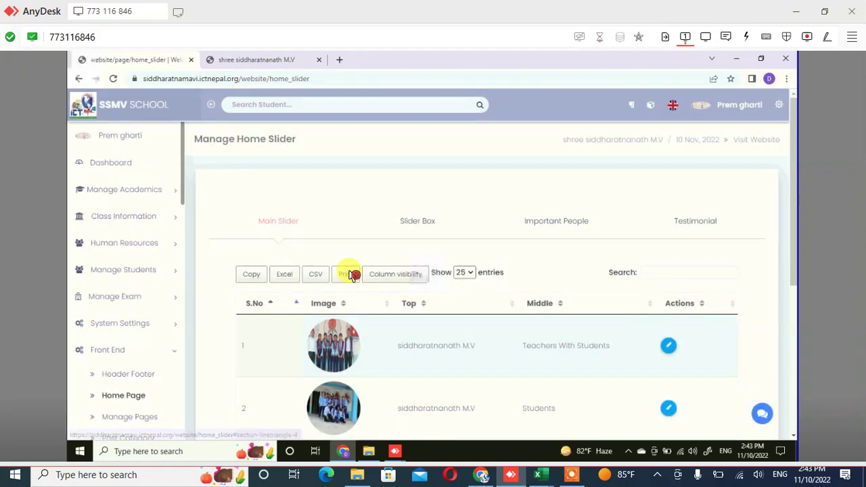
Scroll to the Testimonial table to confirm row 1 shows the new name
{"action": "scroll", "coordinate": [350, 274], "scroll_direction": "down", "scroll_amount": 2}
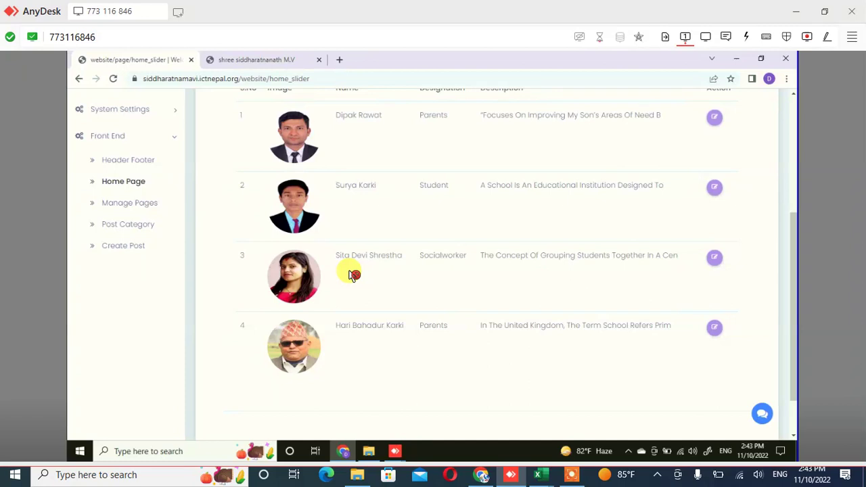
{"action": "left_click_drag", "start_coordinate": [484, 184], "coordinate": [663, 185]}
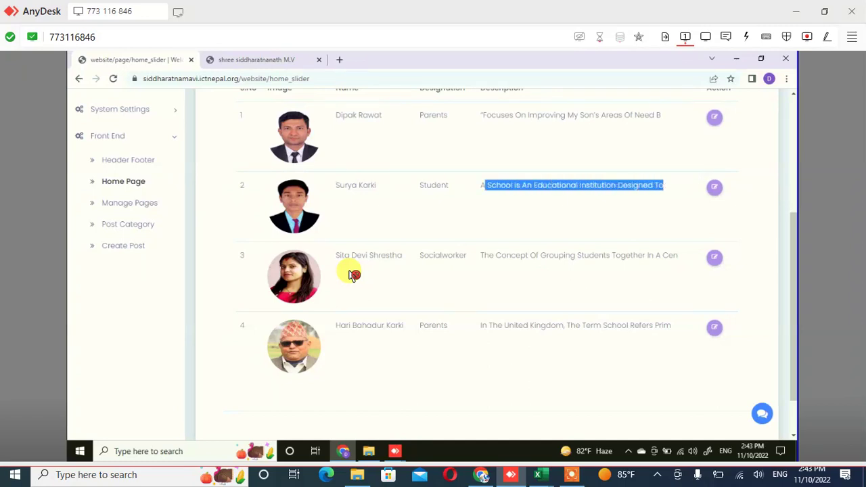
{"action": "left_click", "coordinate": [714, 186]}
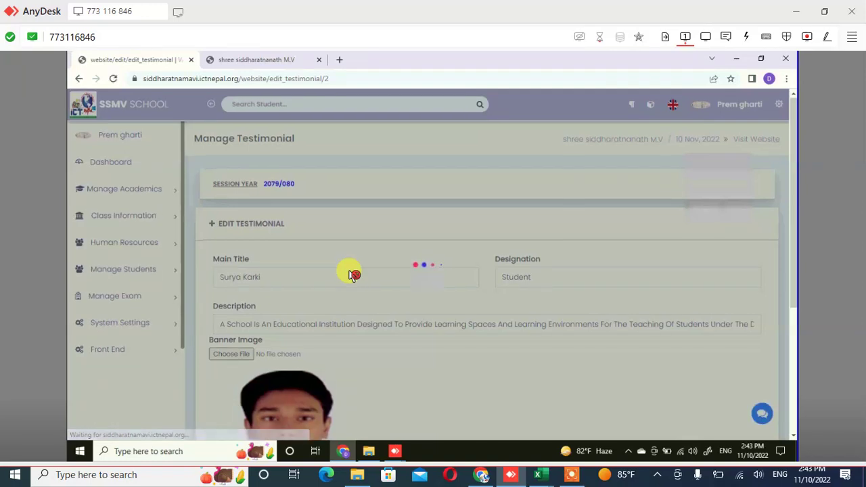
{"action": "scroll", "coordinate": [350, 274], "scroll_direction": "down", "scroll_amount": 1}
{"action": "scroll", "coordinate": [351, 274], "scroll_direction": "down", "scroll_amount": 3}
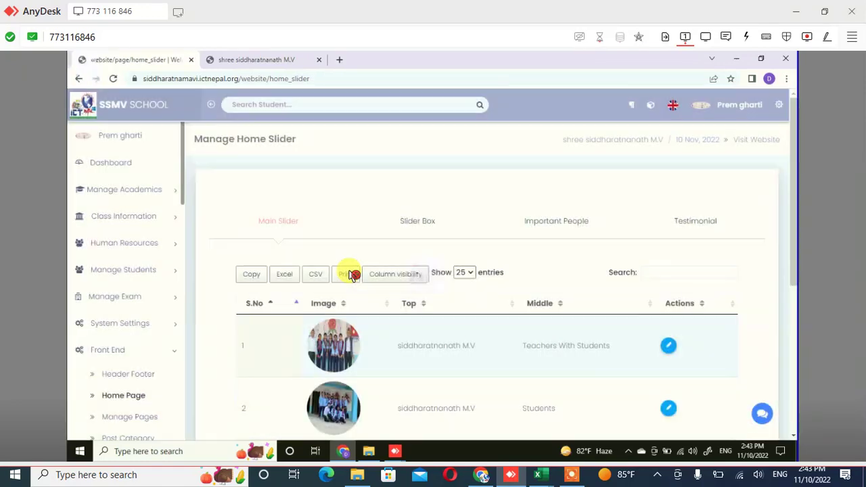
{"action": "scroll", "coordinate": [350, 274], "scroll_direction": "down", "scroll_amount": 3}
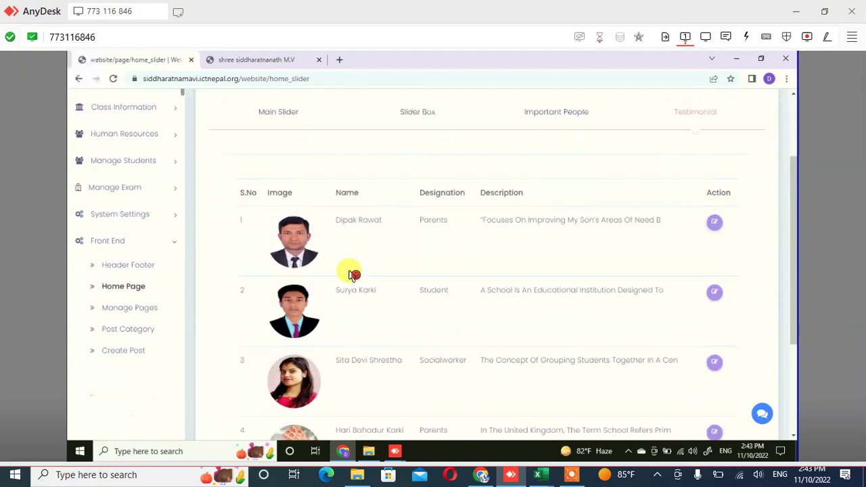
{"action": "scroll", "coordinate": [350, 274], "scroll_direction": "up", "scroll_amount": 4}
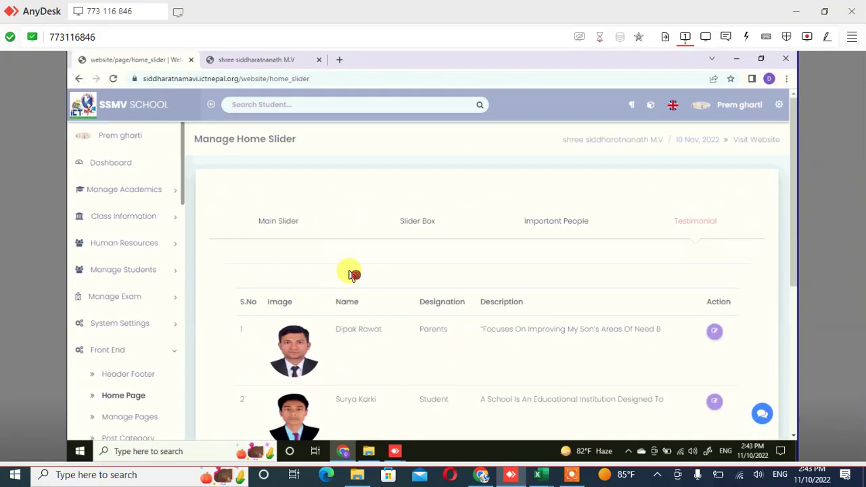
{"action": "scroll", "coordinate": [350, 274], "scroll_direction": "down", "scroll_amount": 1}
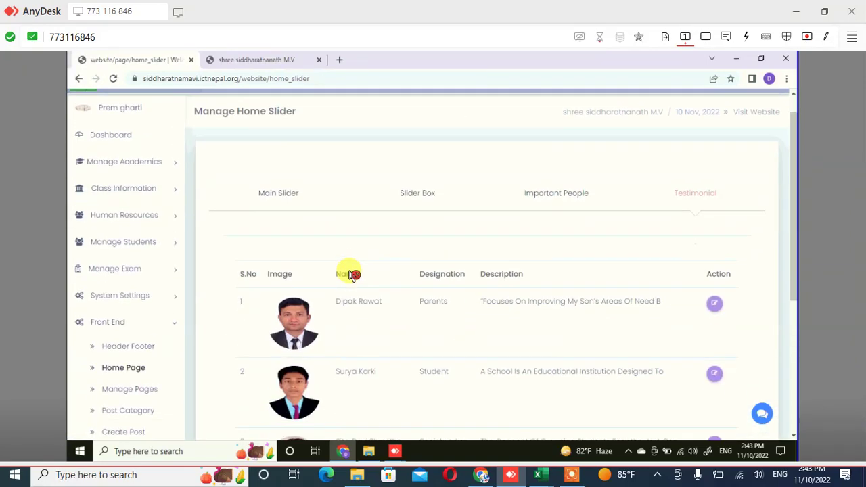
{"action": "scroll", "coordinate": [350, 274], "scroll_direction": "down", "scroll_amount": 1}
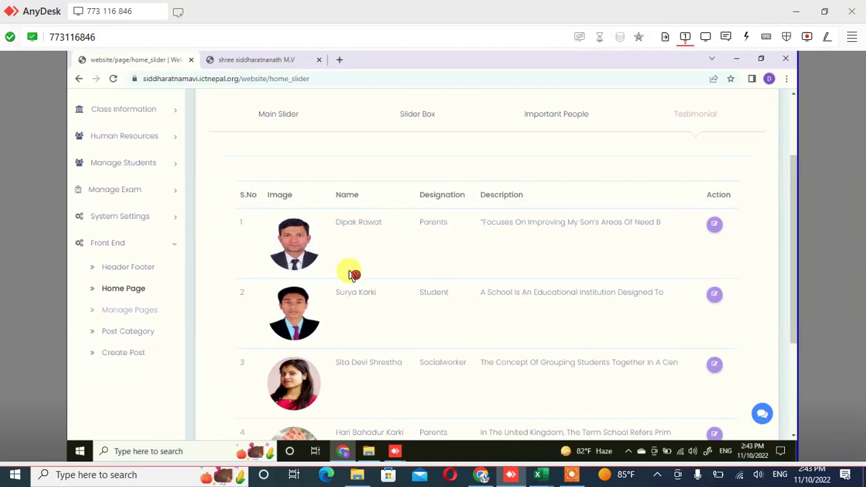
{"action": "left_click", "coordinate": [311, 138]}
{"action": "scroll", "coordinate": [406, 203], "scroll_direction": "up", "scroll_amount": 2}
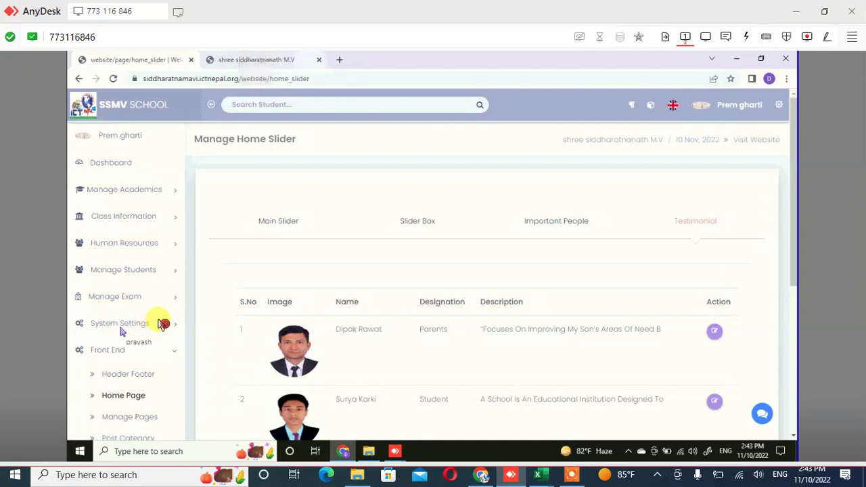
In the public website's tab, go back from the Programe Video post to the homepage
{"action": "key", "text": "ctrl+Tab"}
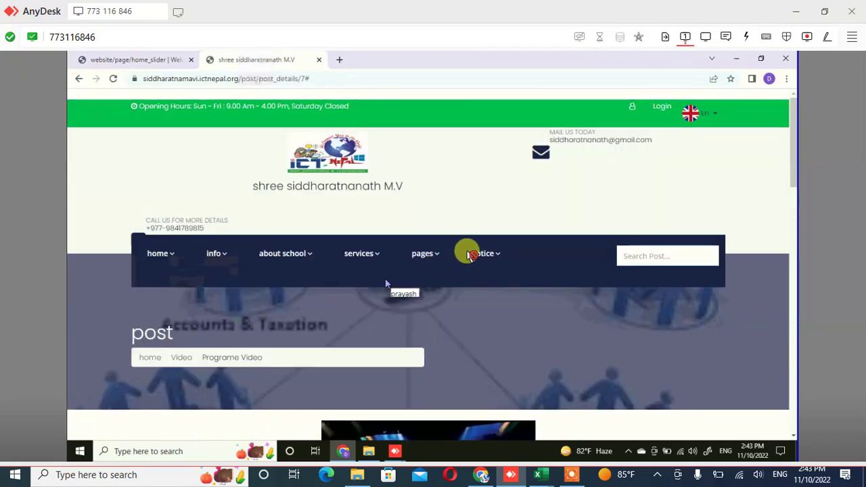
{"action": "left_click", "coordinate": [470, 253]}
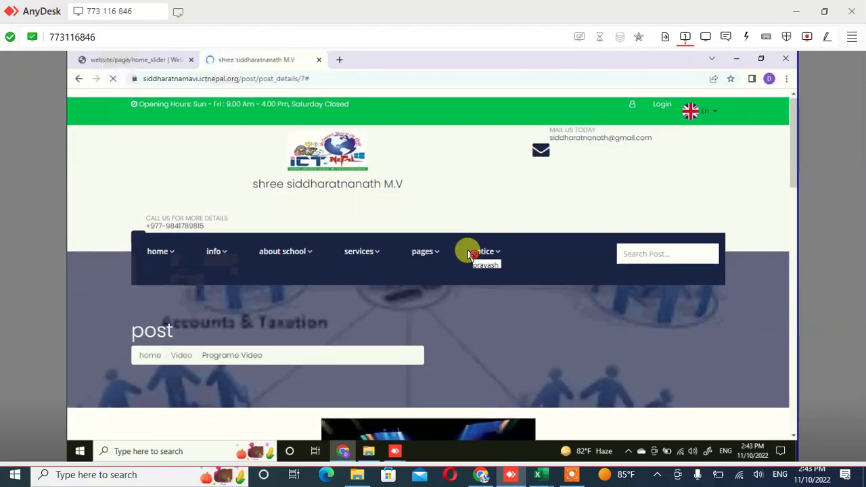
{"action": "scroll", "coordinate": [467, 254], "scroll_direction": "down", "scroll_amount": 2}
{"action": "scroll", "coordinate": [467, 250], "scroll_direction": "down", "scroll_amount": 3}
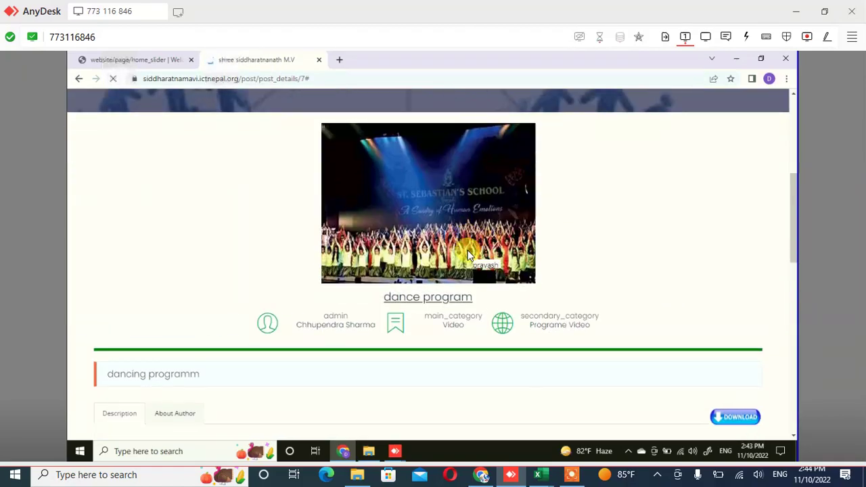
{"action": "scroll", "coordinate": [544, 242], "scroll_direction": "up", "scroll_amount": 5}
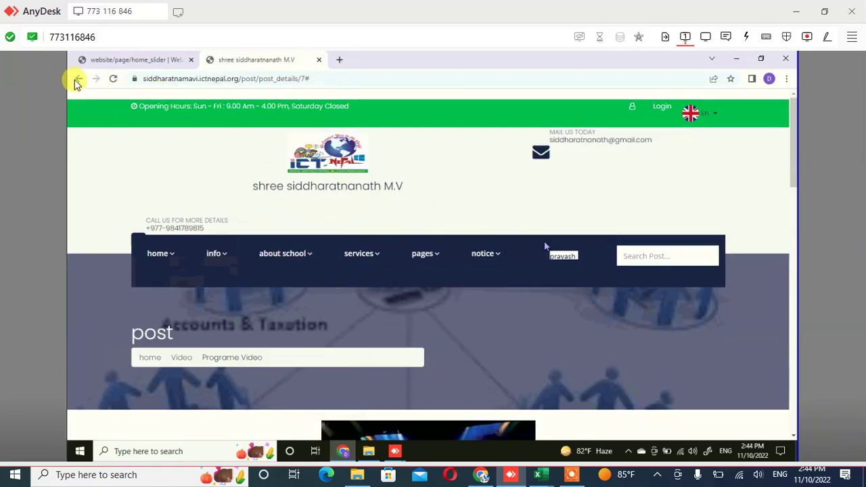
{"action": "left_click", "coordinate": [79, 79]}
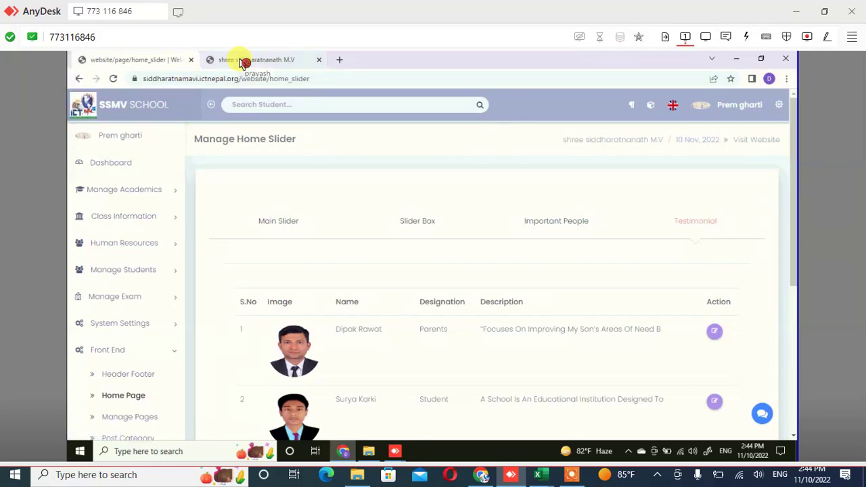
{"action": "left_click", "coordinate": [243, 61]}
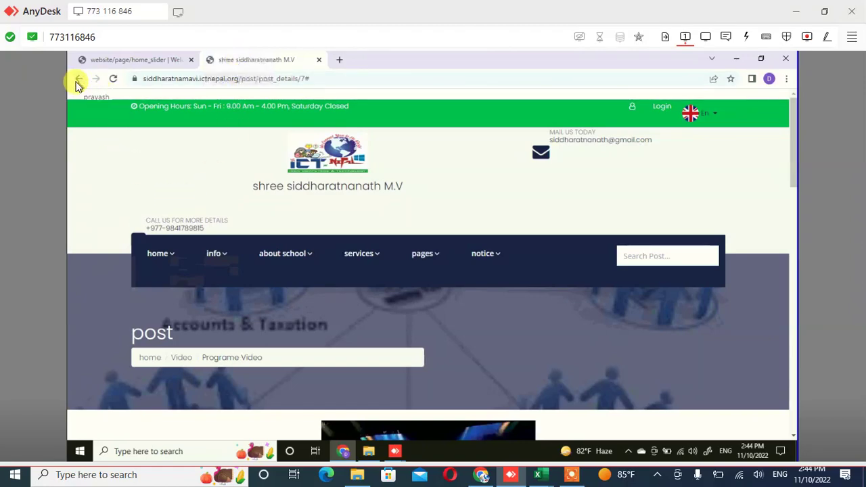
{"action": "left_click", "coordinate": [78, 83]}
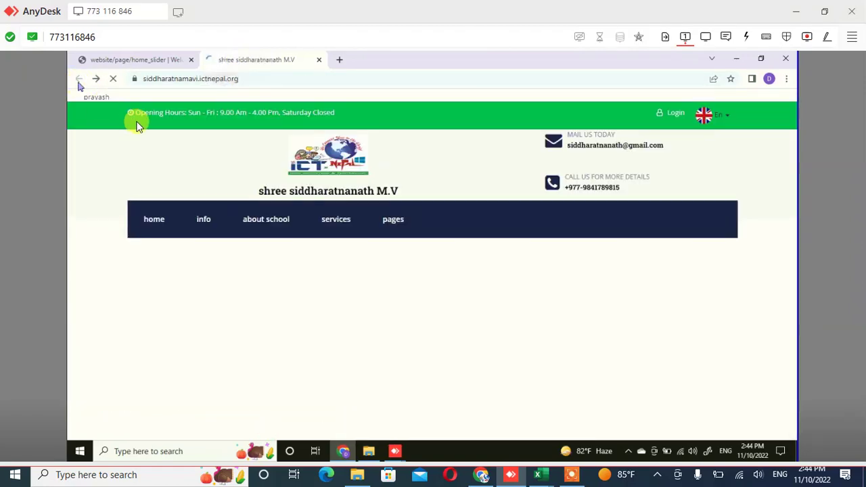
{"action": "scroll", "coordinate": [313, 222], "scroll_direction": "up", "scroll_amount": 3}
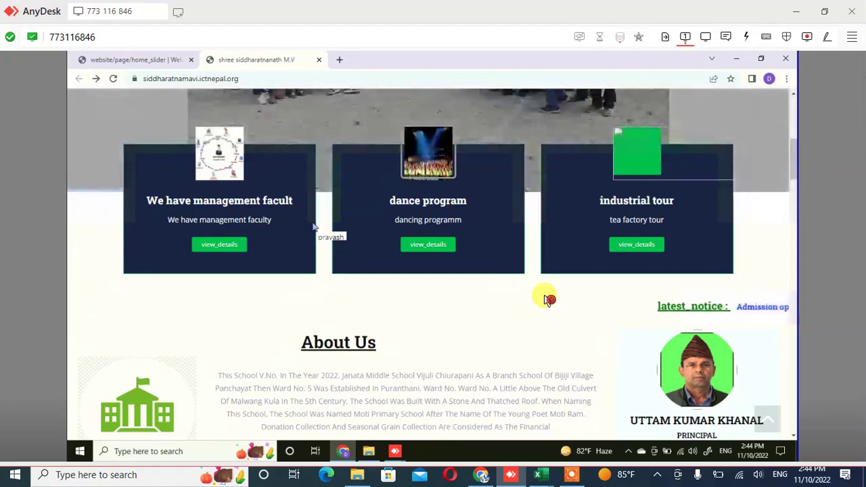
{"action": "scroll", "coordinate": [548, 299], "scroll_direction": "up", "scroll_amount": 1}
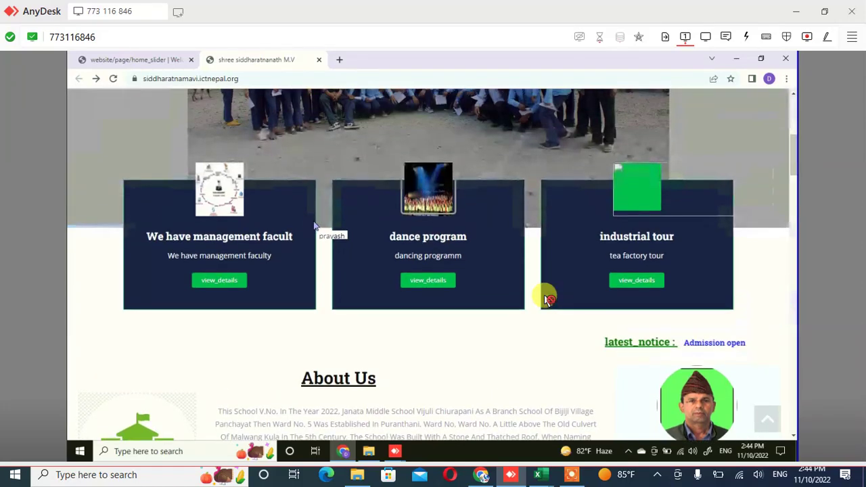
{"action": "scroll", "coordinate": [544, 295], "scroll_direction": "up", "scroll_amount": 5}
{"action": "scroll", "coordinate": [544, 294], "scroll_direction": "down", "scroll_amount": 3}
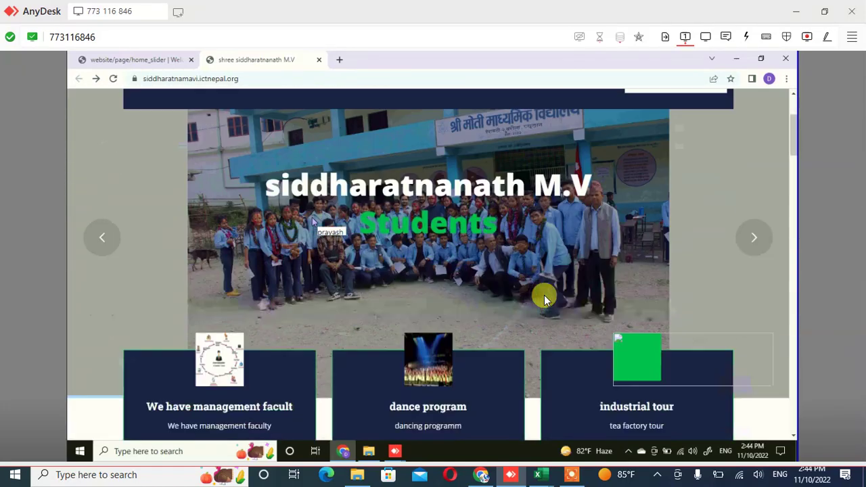
{"action": "scroll", "coordinate": [544, 295], "scroll_direction": "down", "scroll_amount": 10}
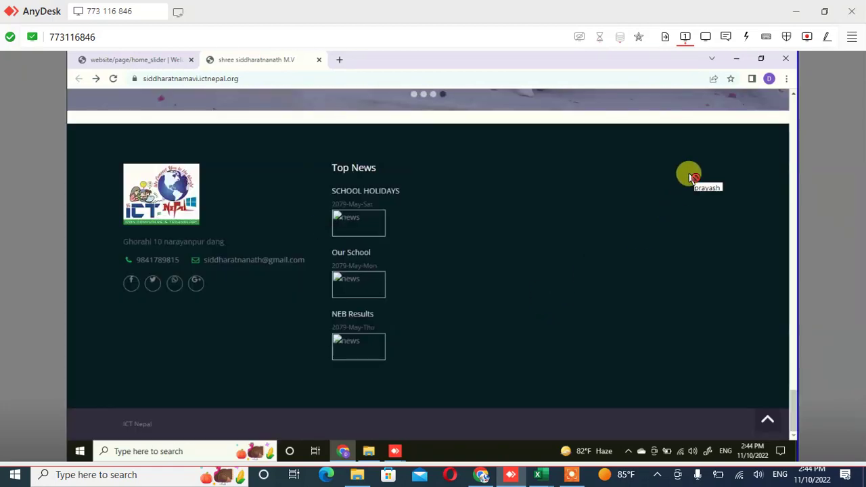
{"action": "scroll", "coordinate": [690, 177], "scroll_direction": "up", "scroll_amount": 1}
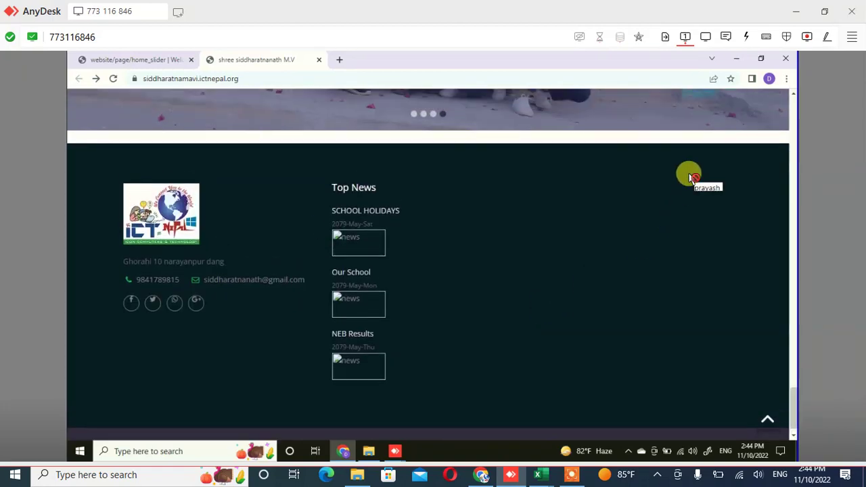
{"action": "scroll", "coordinate": [689, 178], "scroll_direction": "up", "scroll_amount": 1}
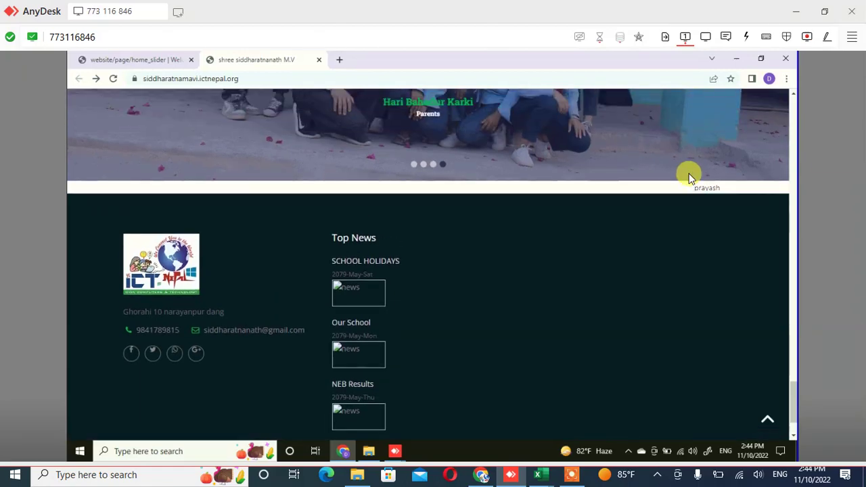
{"action": "scroll", "coordinate": [688, 173], "scroll_direction": "up", "scroll_amount": 20}
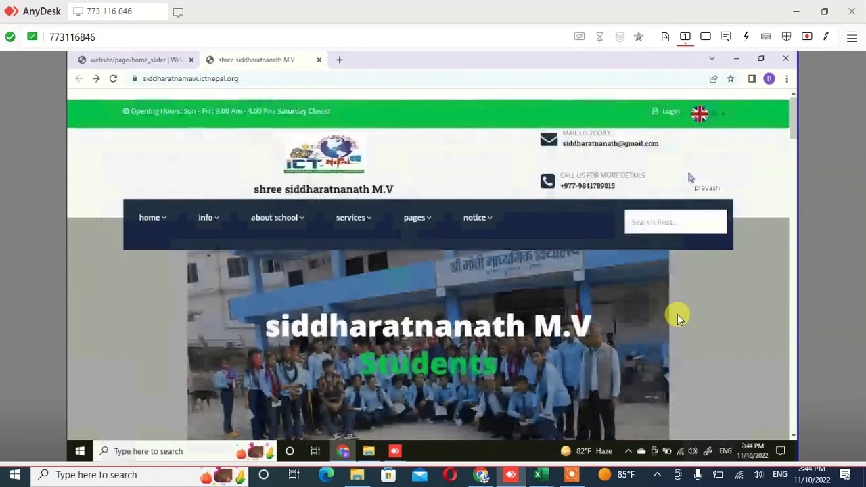
{"action": "scroll", "coordinate": [690, 177], "scroll_direction": "down", "scroll_amount": 6}
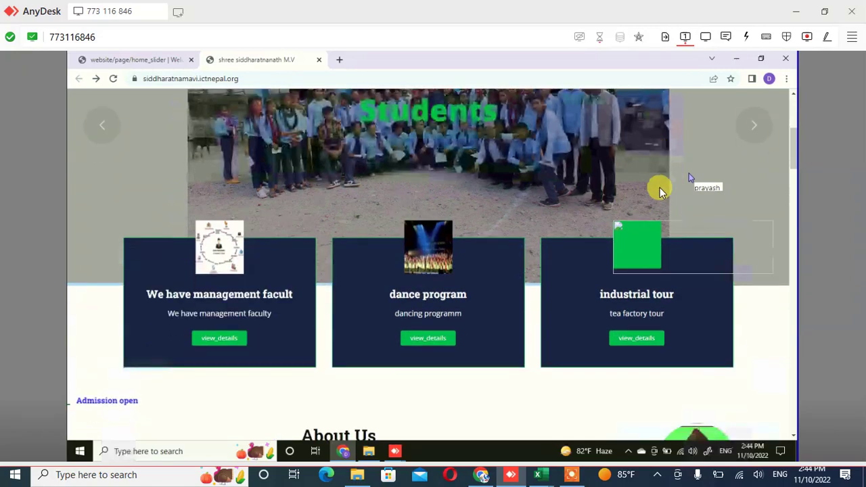
{"action": "scroll", "coordinate": [690, 177], "scroll_direction": "down", "scroll_amount": 1}
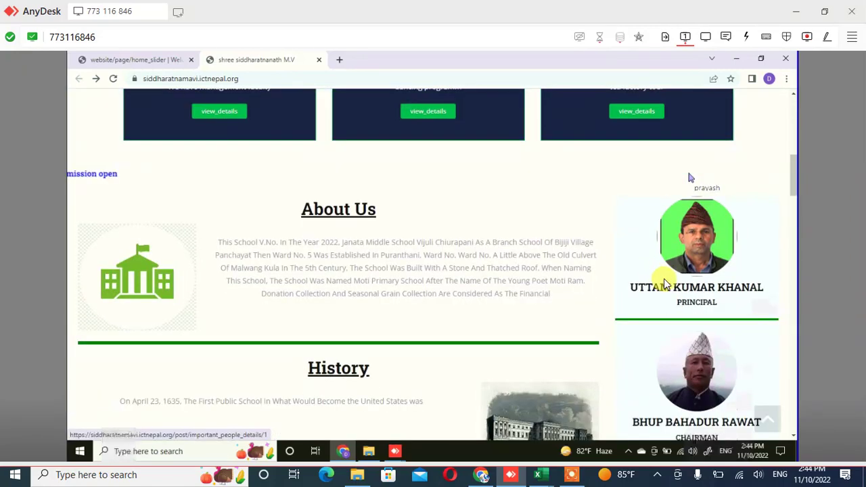
{"action": "scroll", "coordinate": [690, 177], "scroll_direction": "down", "scroll_amount": 5}
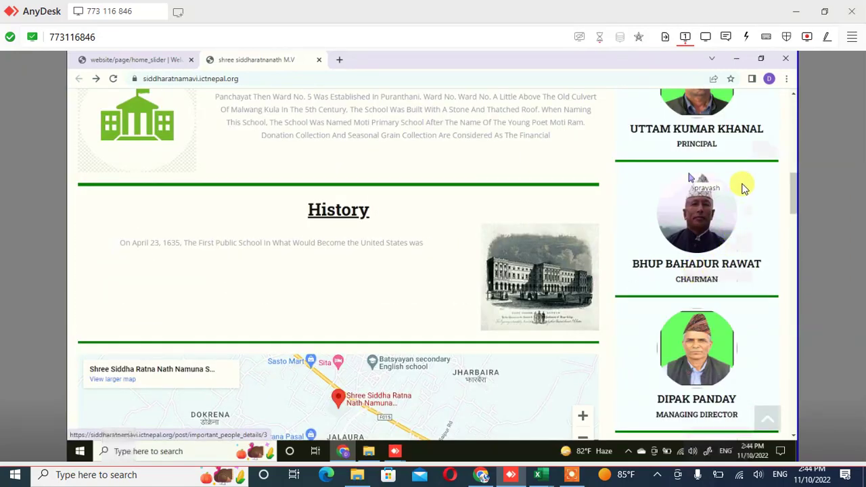
{"action": "scroll", "coordinate": [690, 177], "scroll_direction": "down", "scroll_amount": 10}
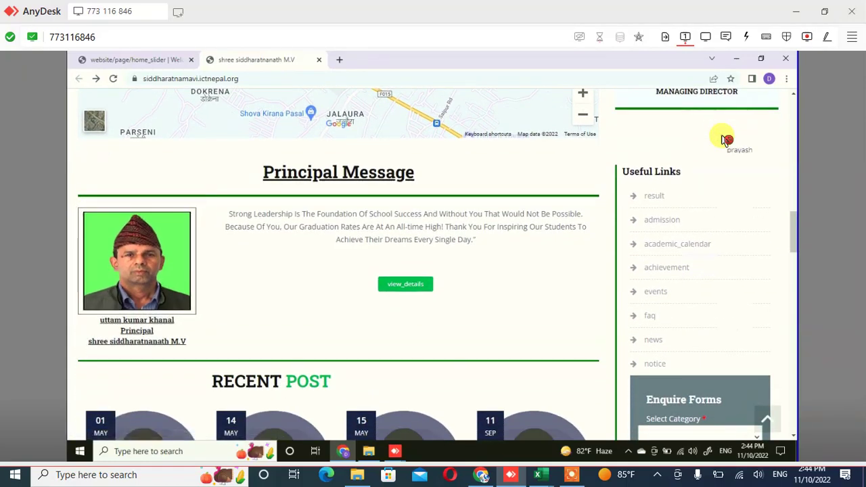
{"action": "scroll", "coordinate": [726, 139], "scroll_direction": "down", "scroll_amount": 3}
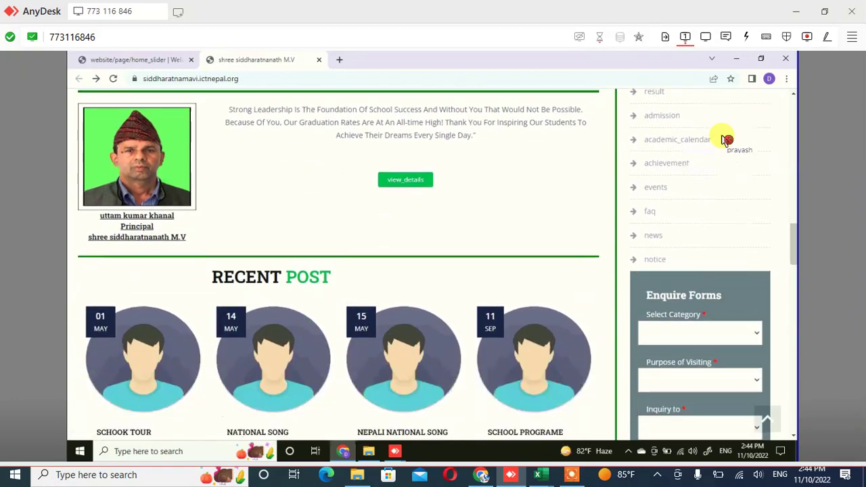
{"action": "scroll", "coordinate": [726, 140], "scroll_direction": "down", "scroll_amount": 2}
{"action": "scroll", "coordinate": [720, 139], "scroll_direction": "up", "scroll_amount": 2}
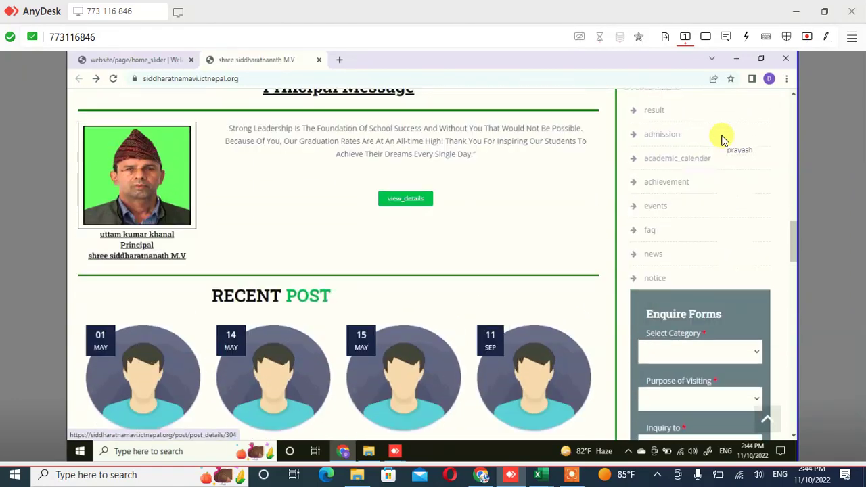
{"action": "scroll", "coordinate": [721, 139], "scroll_direction": "up", "scroll_amount": 2}
{"action": "scroll", "coordinate": [693, 210], "scroll_direction": "up", "scroll_amount": 8}
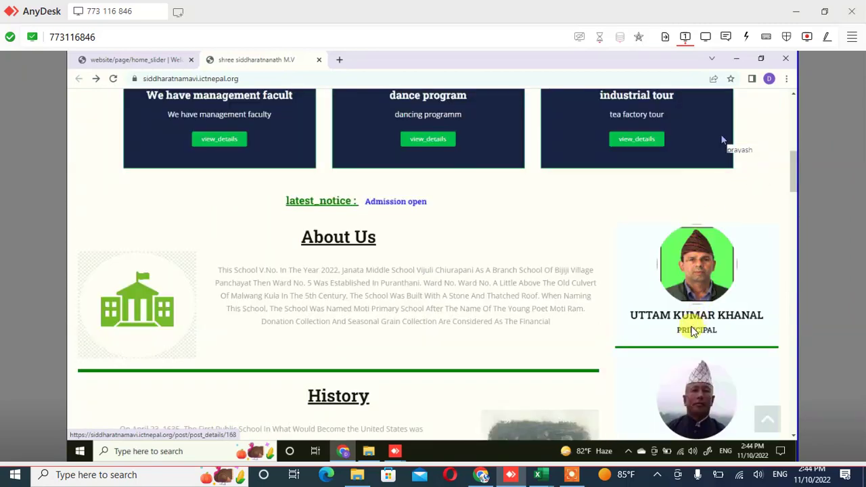
{"action": "scroll", "coordinate": [696, 379], "scroll_direction": "up", "scroll_amount": 4}
{"action": "scroll", "coordinate": [693, 270], "scroll_direction": "down", "scroll_amount": 3}
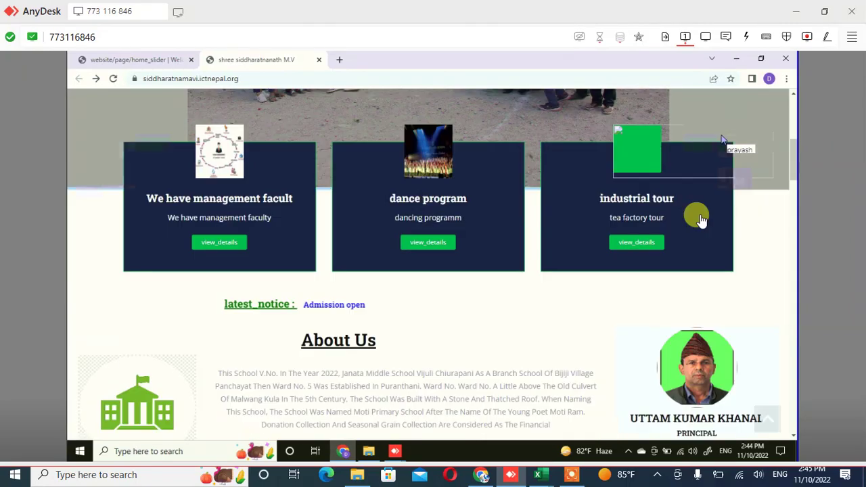
{"action": "scroll", "coordinate": [702, 220], "scroll_direction": "down", "scroll_amount": 1}
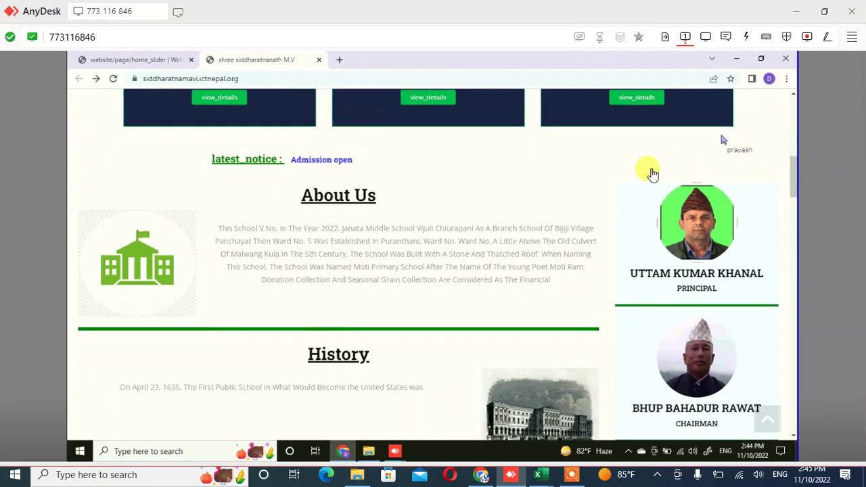
{"action": "scroll", "coordinate": [678, 355], "scroll_direction": "down", "scroll_amount": 3}
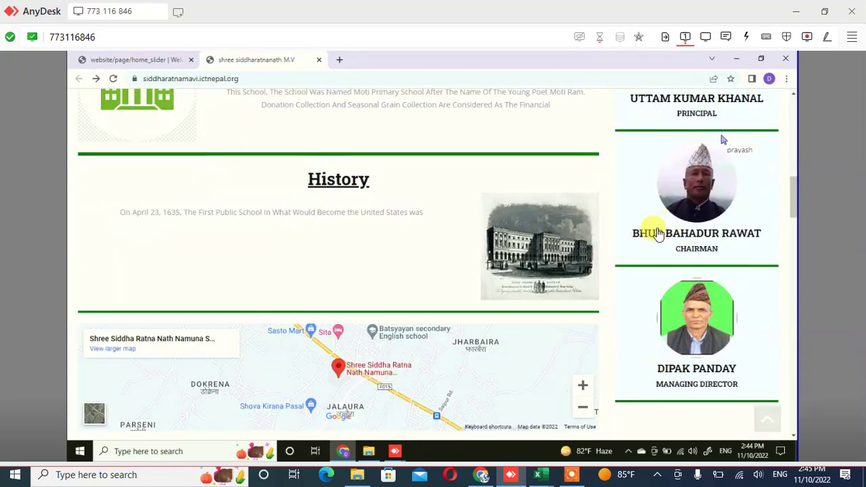
{"action": "scroll", "coordinate": [639, 237], "scroll_direction": "up", "scroll_amount": 3}
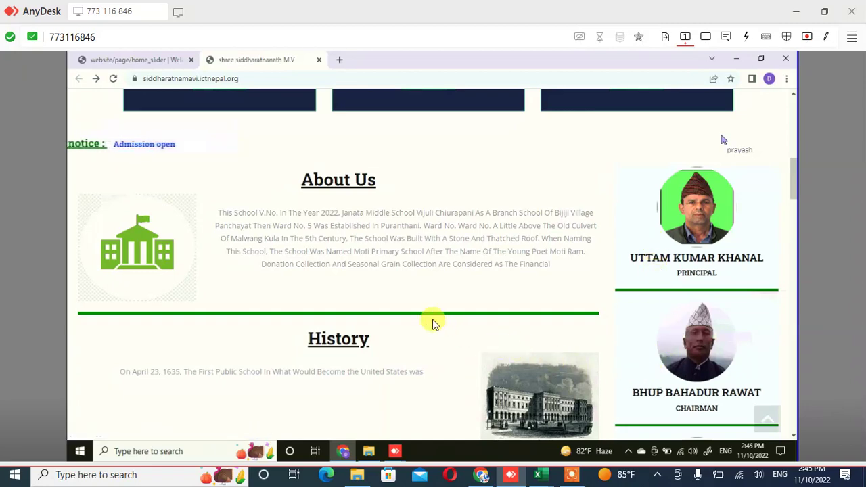
{"action": "scroll", "coordinate": [435, 323], "scroll_direction": "down", "scroll_amount": 2}
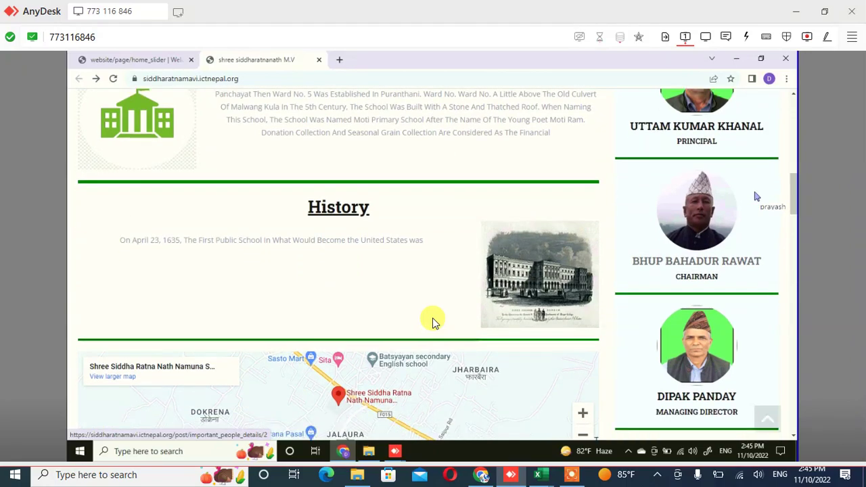
{"action": "scroll", "coordinate": [435, 323], "scroll_direction": "down", "scroll_amount": 3}
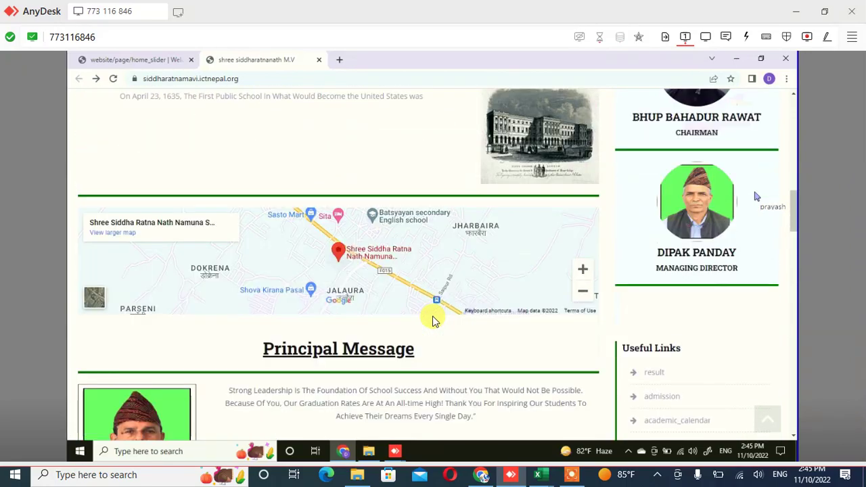
{"action": "scroll", "coordinate": [432, 313], "scroll_direction": "up", "scroll_amount": 3}
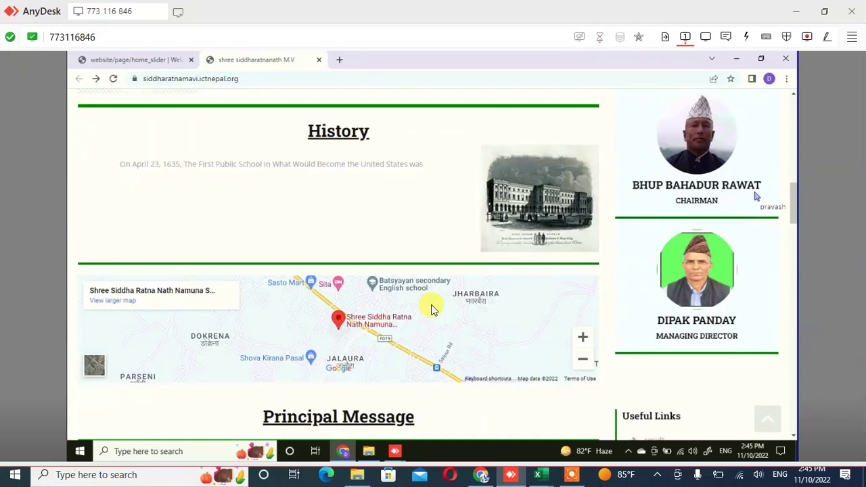
{"action": "scroll", "coordinate": [433, 309], "scroll_direction": "up", "scroll_amount": 3}
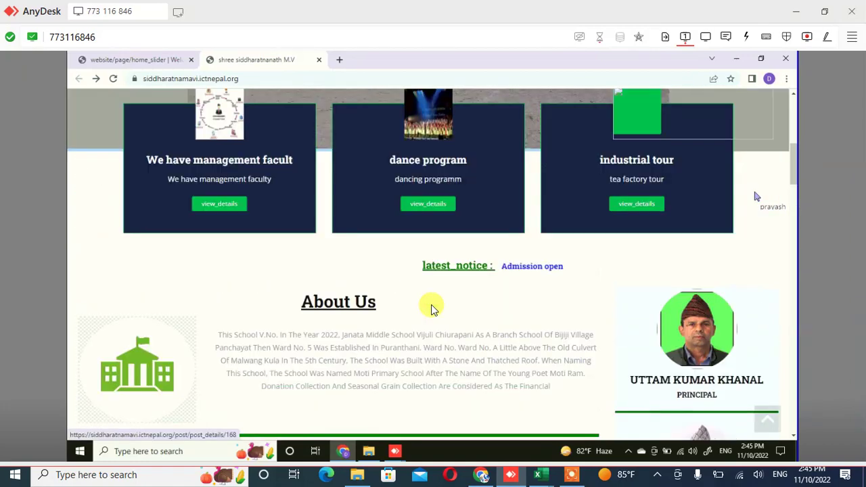
{"action": "key", "text": "End"}
{"action": "mouse_move", "coordinate": [135, 59]}
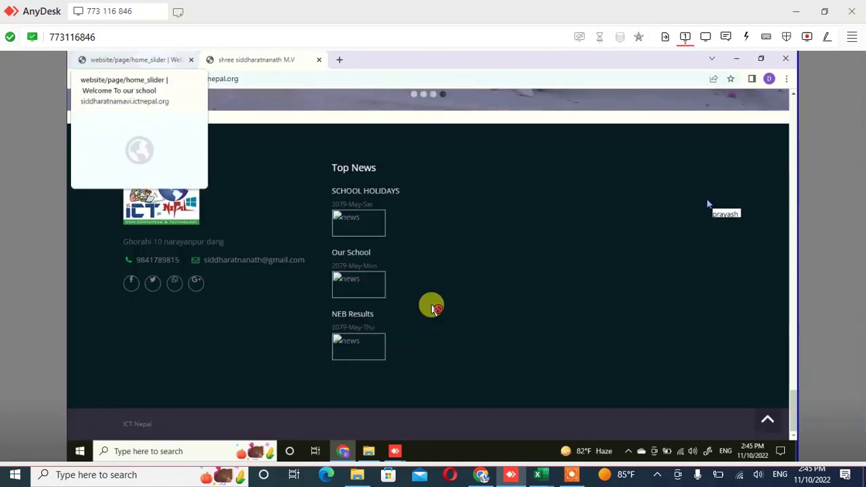
{"action": "scroll", "coordinate": [423, 297], "scroll_direction": "up", "scroll_amount": 1}
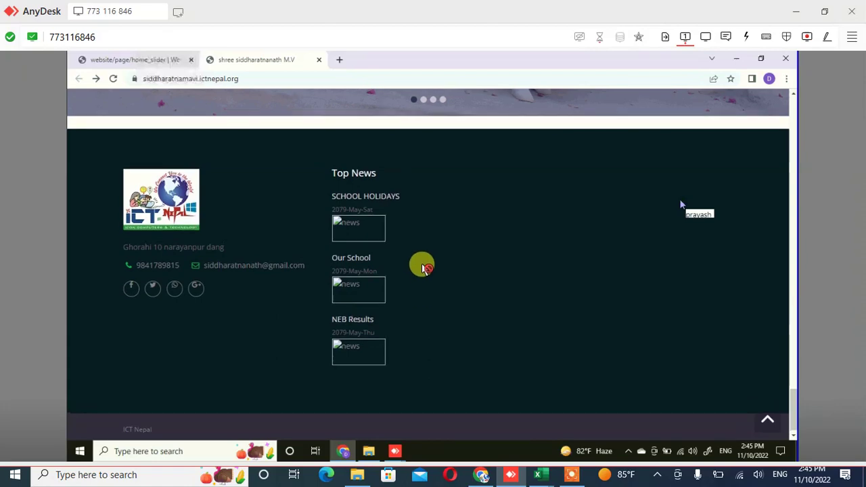
{"action": "scroll", "coordinate": [419, 211], "scroll_direction": "up", "scroll_amount": 10}
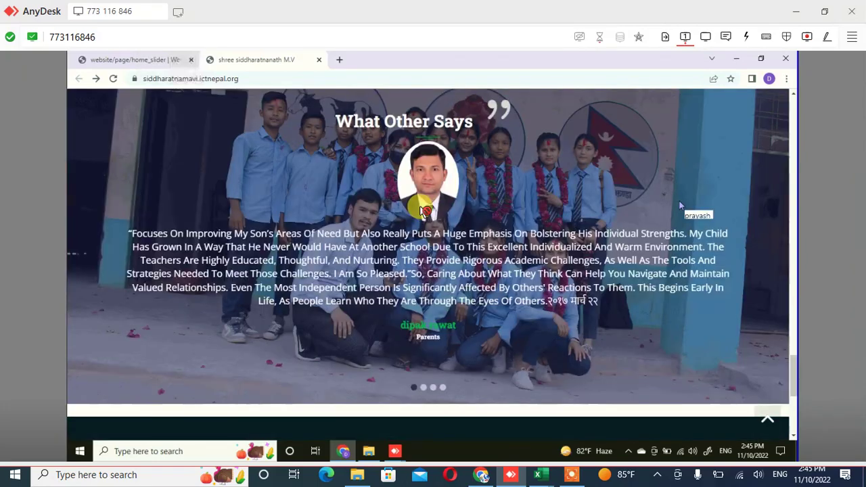
{"action": "scroll", "coordinate": [385, 179], "scroll_direction": "up", "scroll_amount": 1}
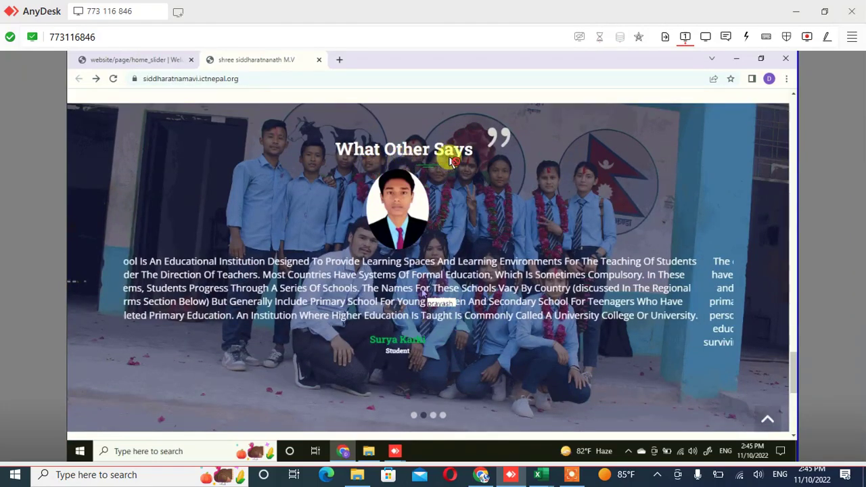
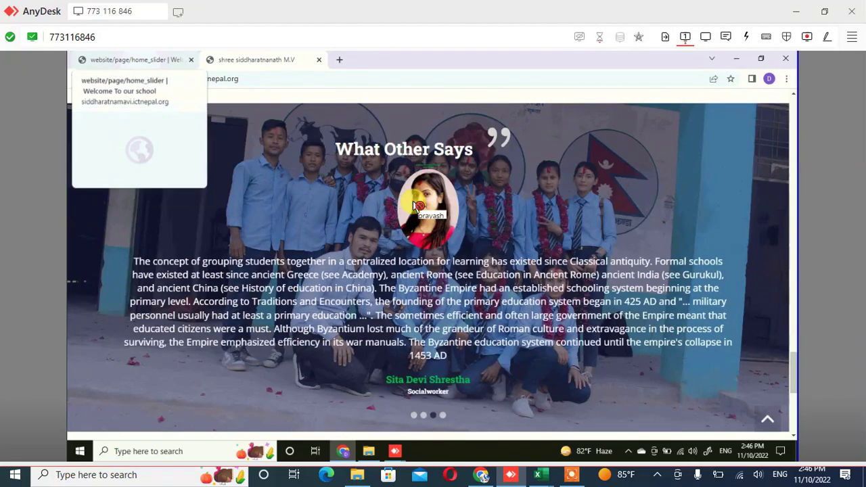
Go to Front End > Manage Pages and open the 'Add Import Post On Pages' form
{"action": "key", "text": "ctrl+shift+Tab"}
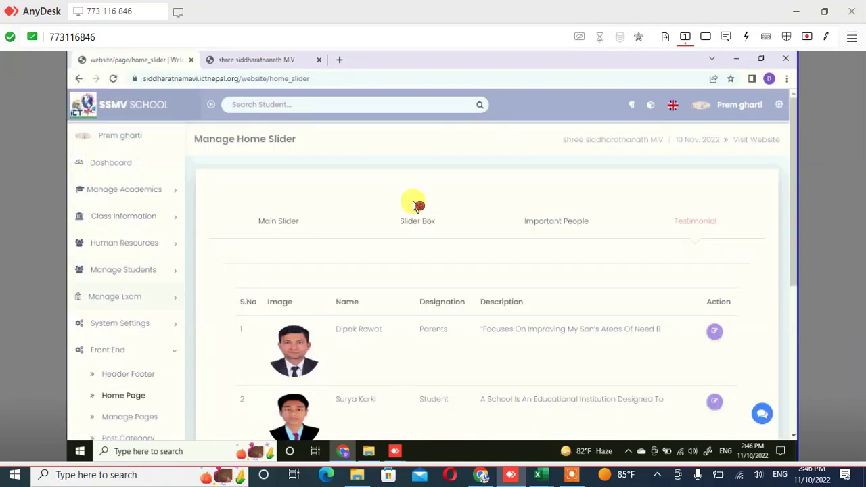
{"action": "scroll", "coordinate": [415, 204], "scroll_direction": "down", "scroll_amount": 1}
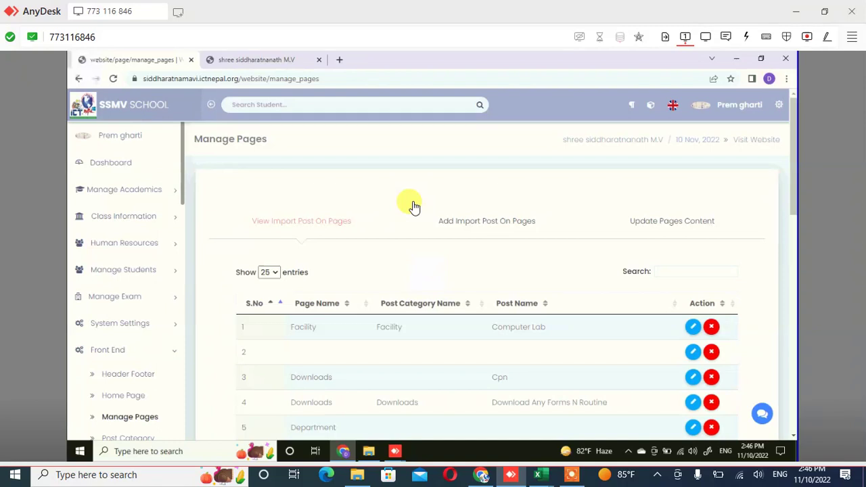
{"action": "scroll", "coordinate": [414, 207], "scroll_direction": "down", "scroll_amount": 3}
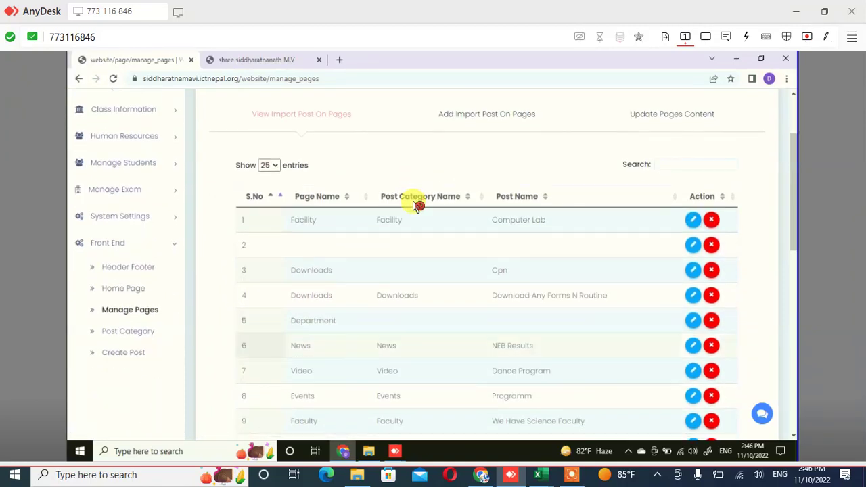
{"action": "scroll", "coordinate": [417, 205], "scroll_direction": "up", "scroll_amount": 3}
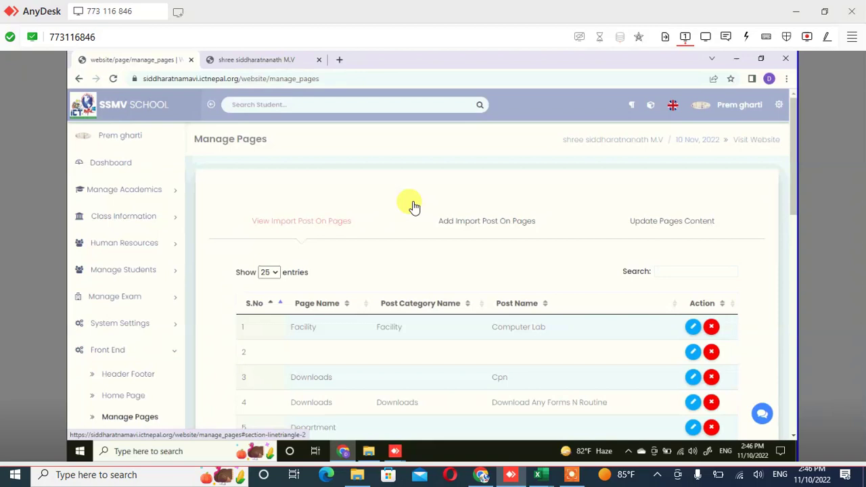
{"action": "left_click", "coordinate": [418, 206]}
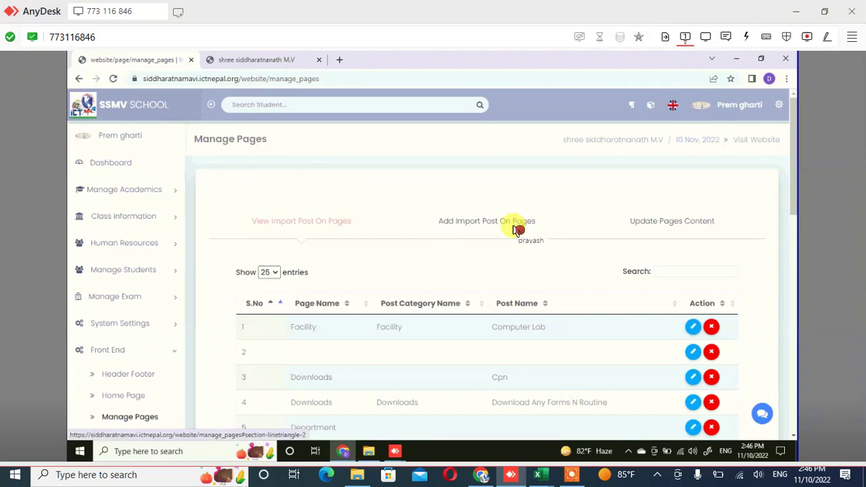
{"action": "left_click", "coordinate": [515, 230]}
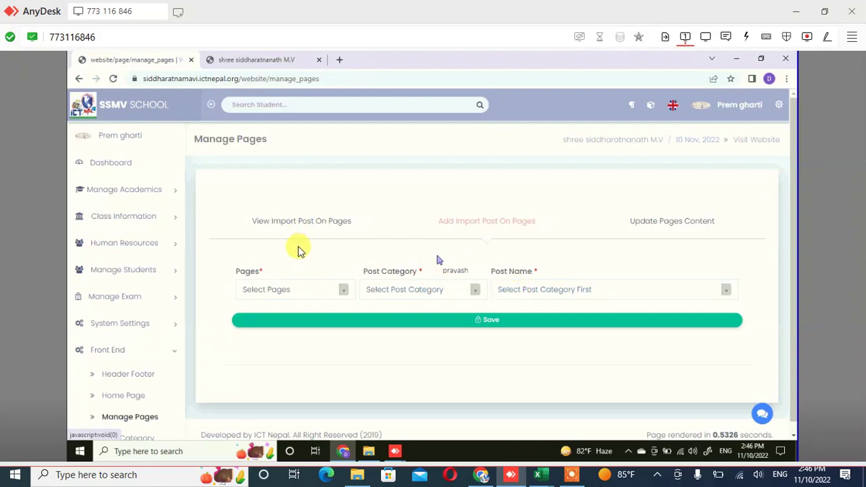
Assign the Educational Tours post to the Post page under the Post category and save
{"action": "left_click", "coordinate": [344, 291]}
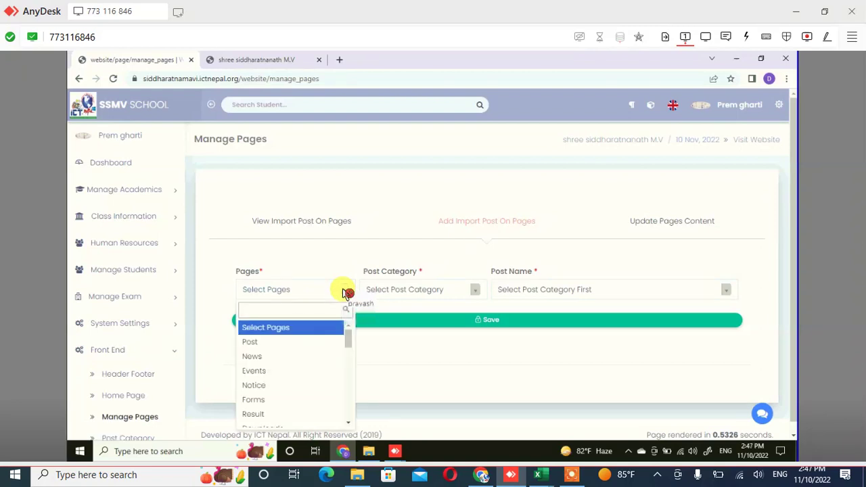
{"action": "key", "text": "Down"}
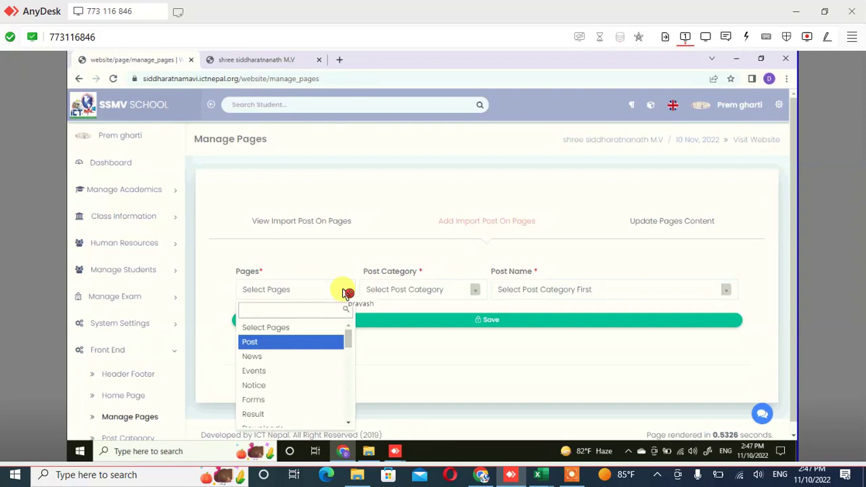
{"action": "key", "text": "Return"}
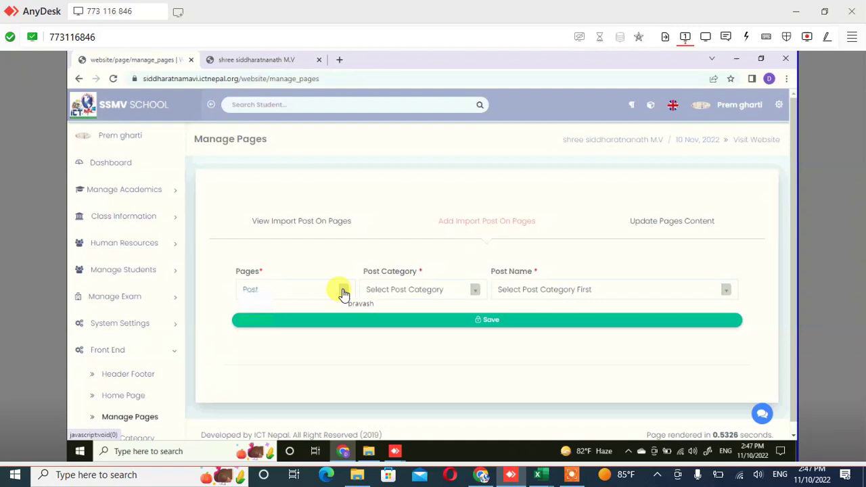
{"action": "left_click", "coordinate": [343, 291]}
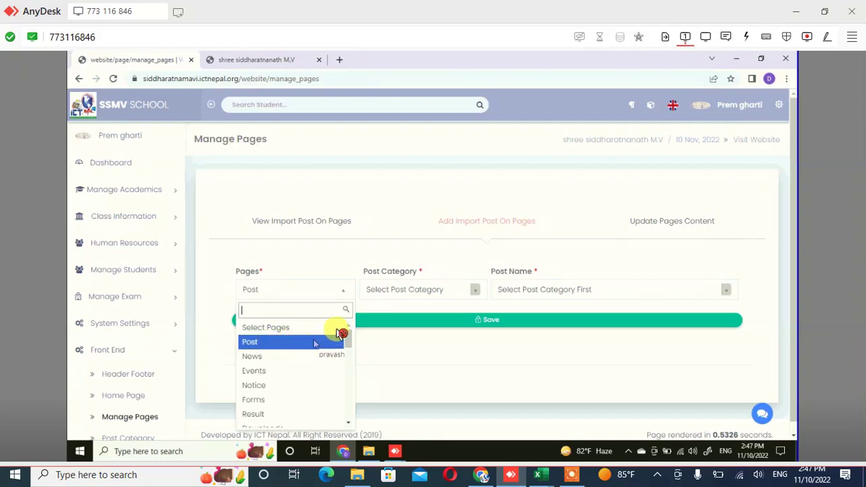
{"action": "key", "text": "Down"}
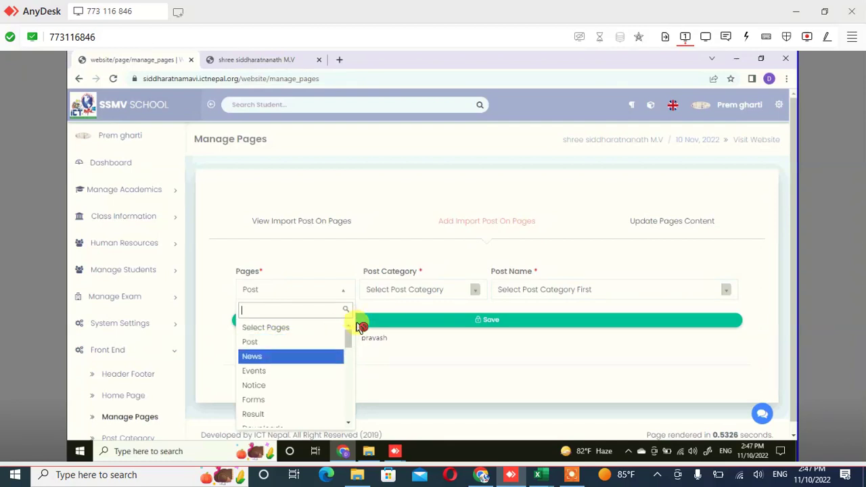
{"action": "key", "text": "Up"}
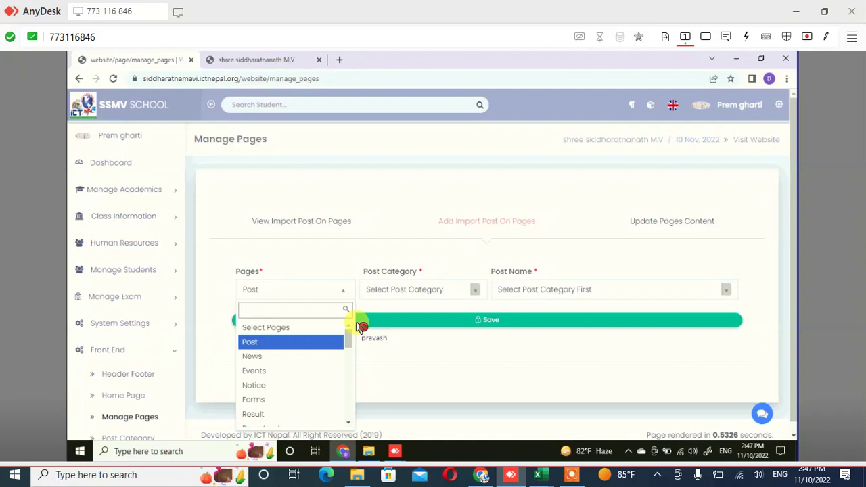
{"action": "key", "text": "Return"}
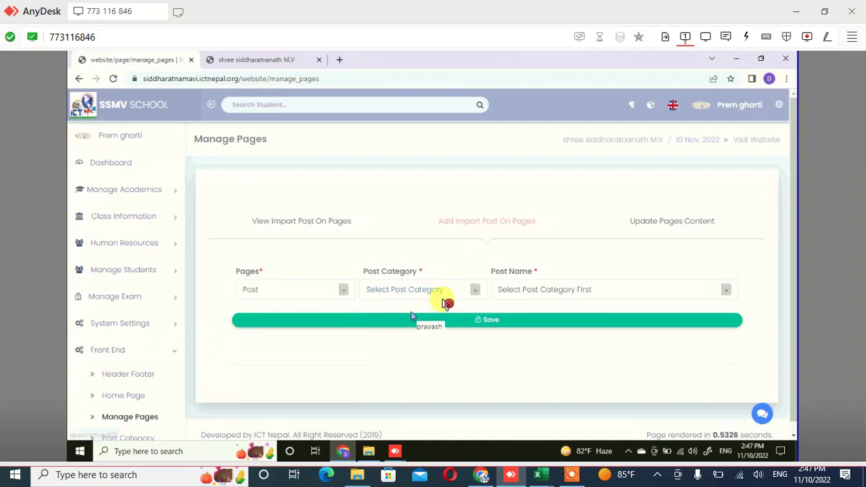
{"action": "left_click", "coordinate": [441, 294]}
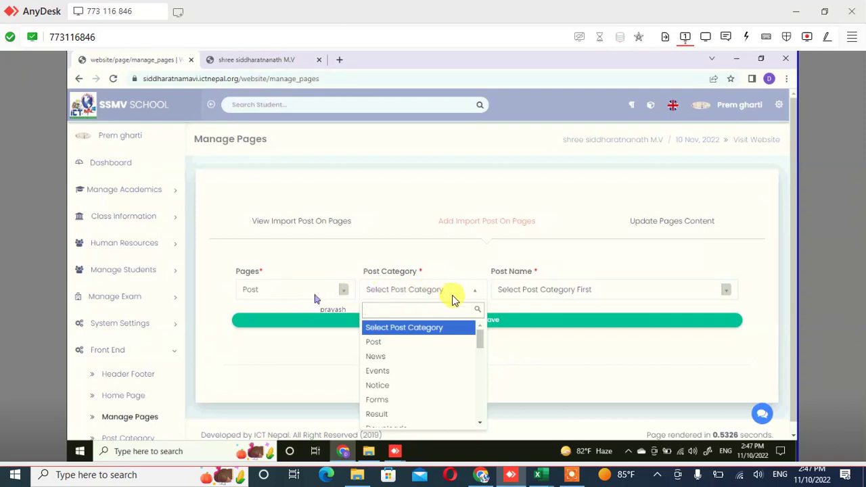
{"action": "left_click", "coordinate": [414, 359]}
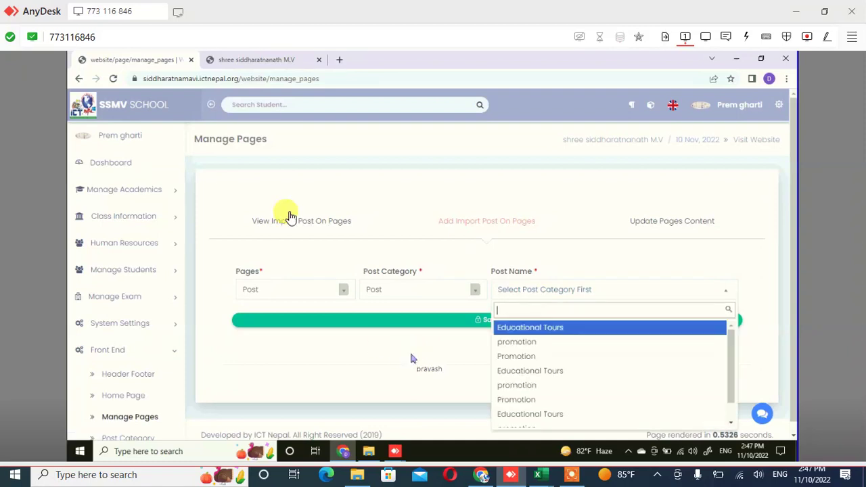
{"action": "key", "text": "Return"}
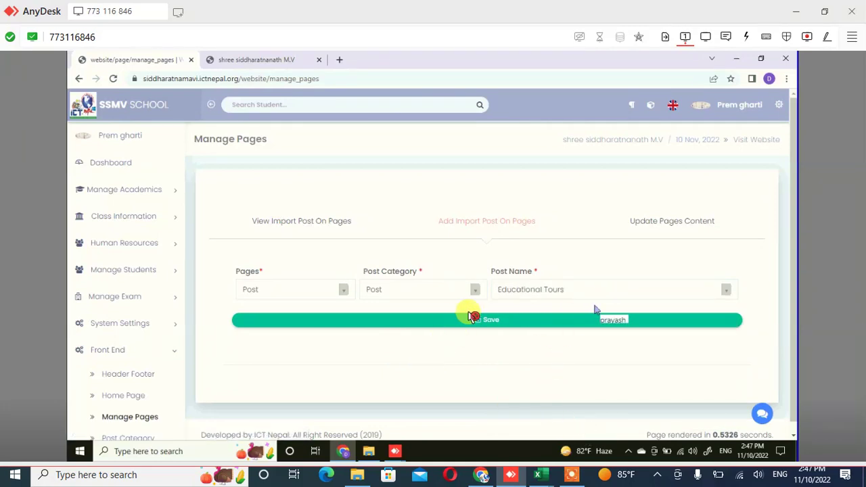
{"action": "left_click", "coordinate": [471, 317]}
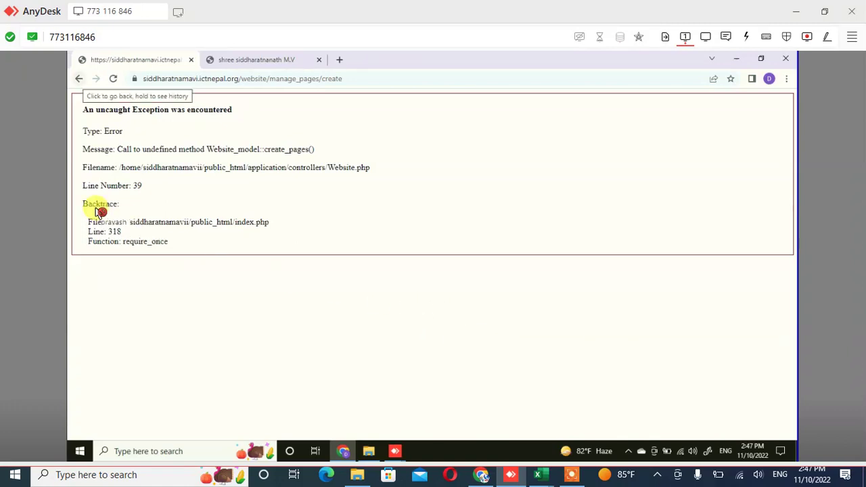
Go back from the Website_model::create_pages() error page to the Manage Pages form
{"action": "left_click", "coordinate": [79, 78]}
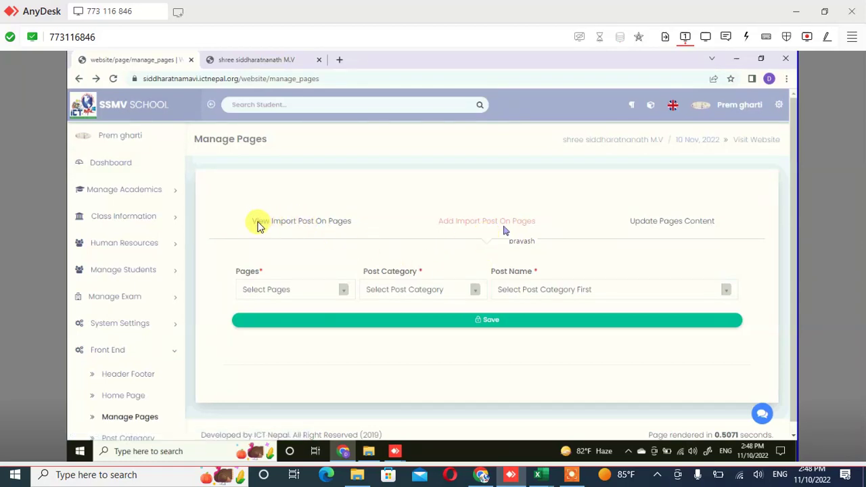
{"action": "left_click", "coordinate": [314, 227]}
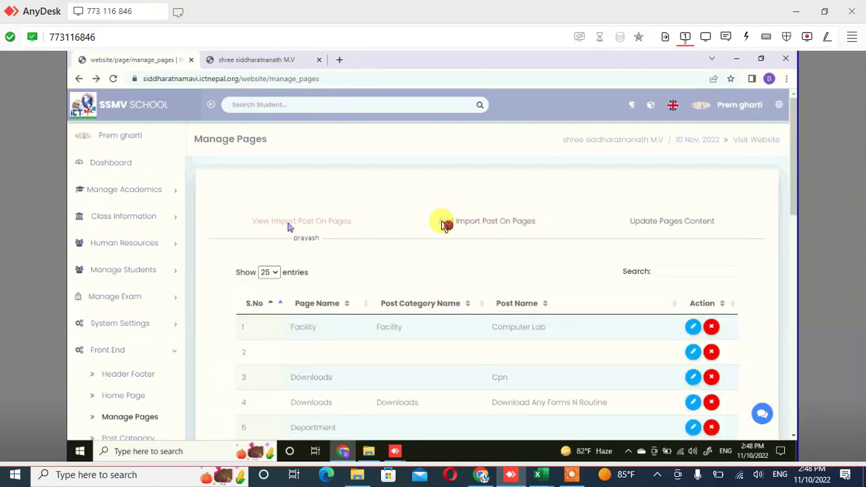
{"action": "scroll", "coordinate": [443, 225], "scroll_direction": "down", "scroll_amount": 1}
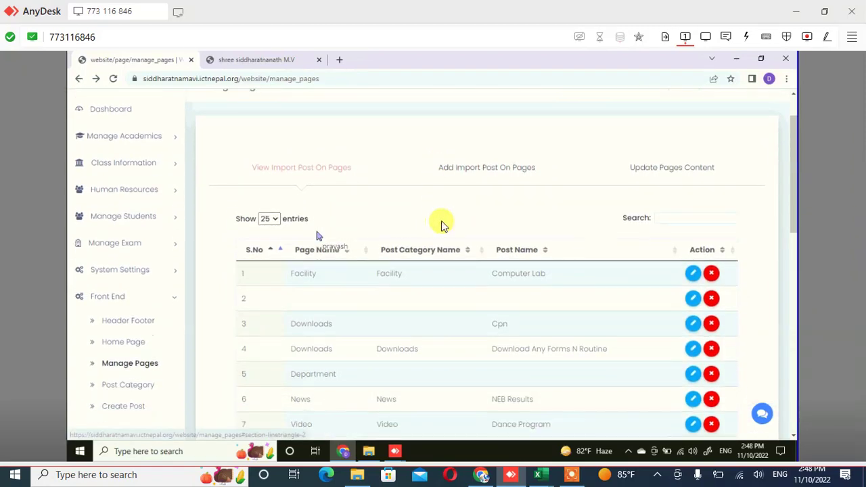
{"action": "left_click", "coordinate": [472, 186]}
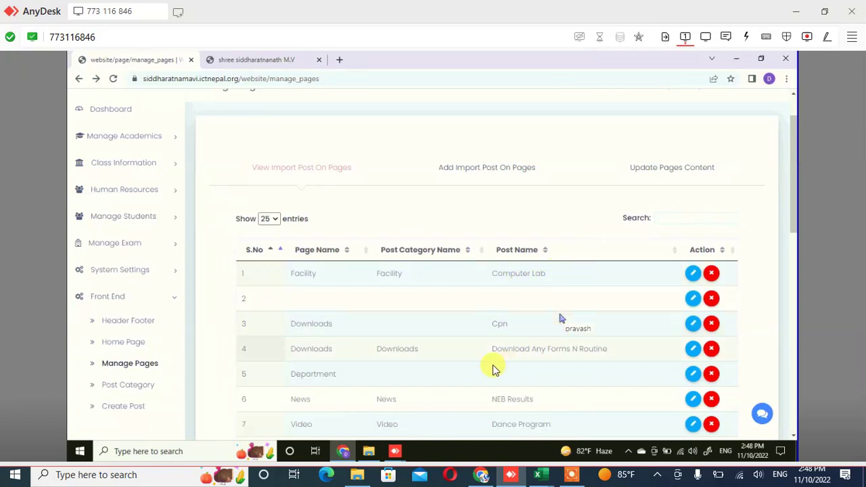
{"action": "scroll", "coordinate": [398, 345], "scroll_direction": "down", "scroll_amount": 3}
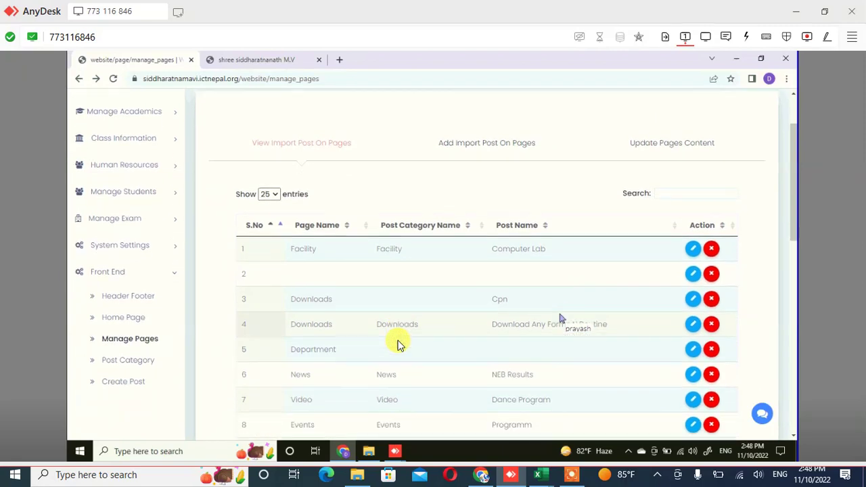
{"action": "scroll", "coordinate": [397, 345], "scroll_direction": "down", "scroll_amount": 1}
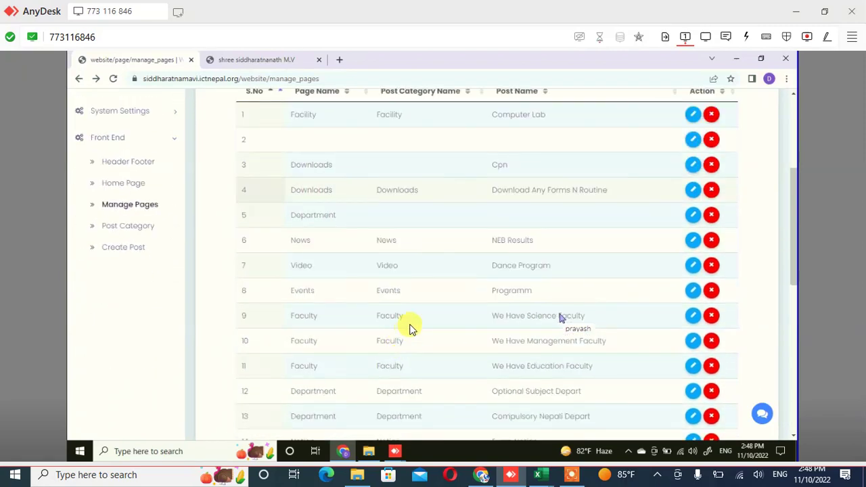
{"action": "scroll", "coordinate": [646, 245], "scroll_direction": "down", "scroll_amount": 1}
{"action": "scroll", "coordinate": [670, 223], "scroll_direction": "down", "scroll_amount": 1}
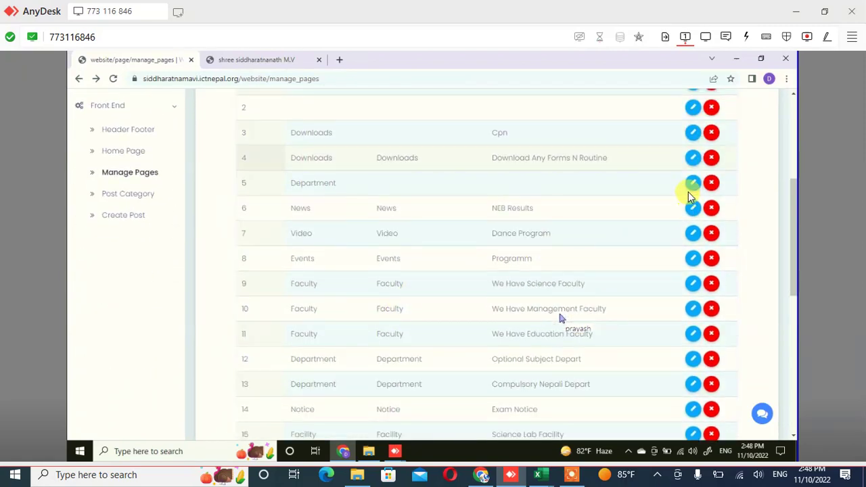
{"action": "scroll", "coordinate": [690, 189], "scroll_direction": "down", "scroll_amount": 1}
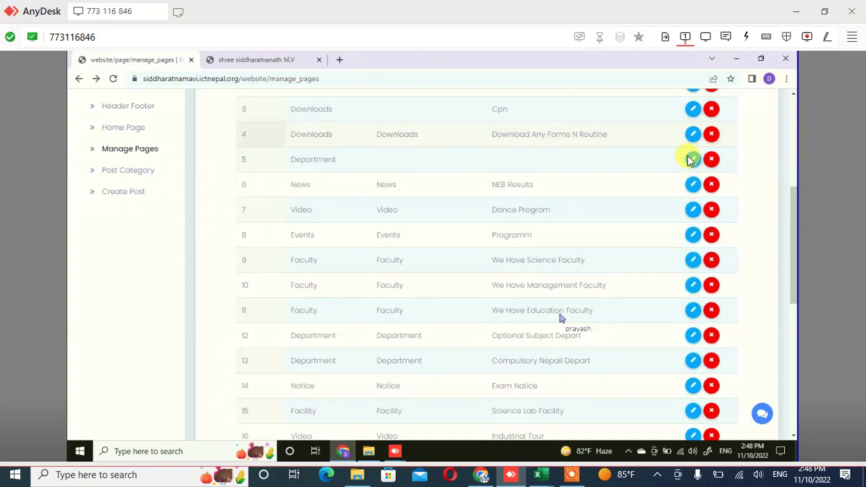
{"action": "scroll", "coordinate": [692, 135], "scroll_direction": "down", "scroll_amount": 1}
{"action": "scroll", "coordinate": [693, 110], "scroll_direction": "down", "scroll_amount": 1}
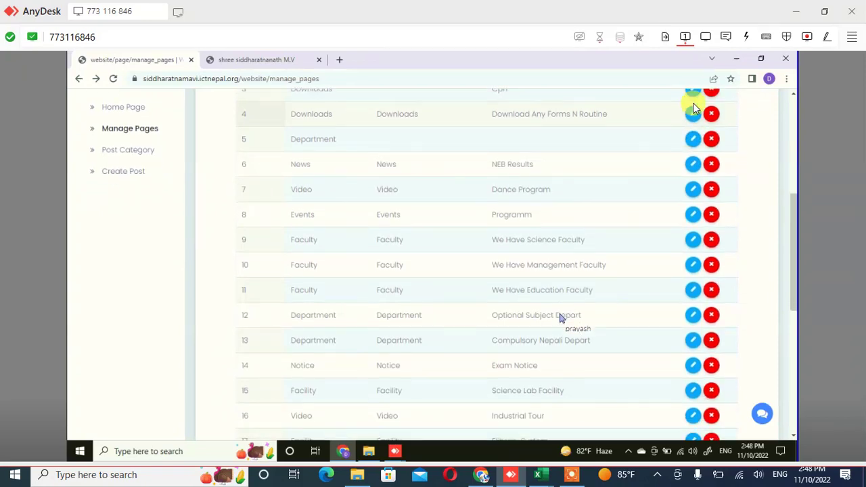
{"action": "scroll", "coordinate": [692, 109], "scroll_direction": "down", "scroll_amount": 5}
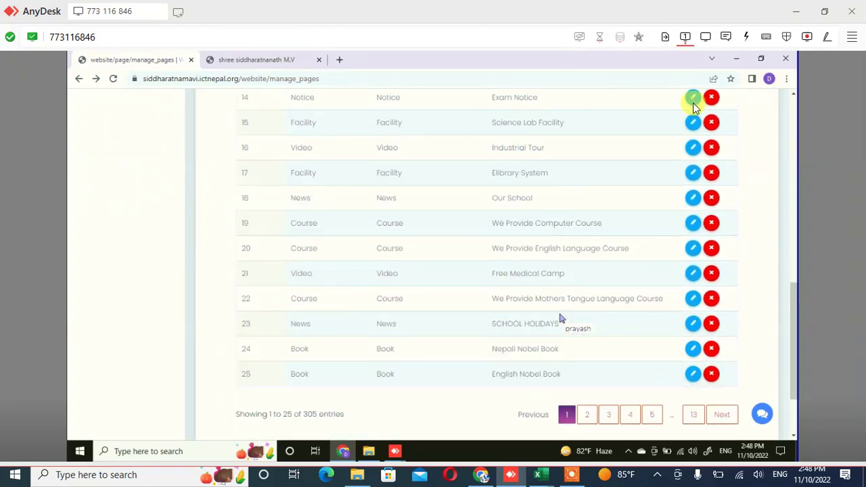
{"action": "scroll", "coordinate": [692, 108], "scroll_direction": "down", "scroll_amount": 1}
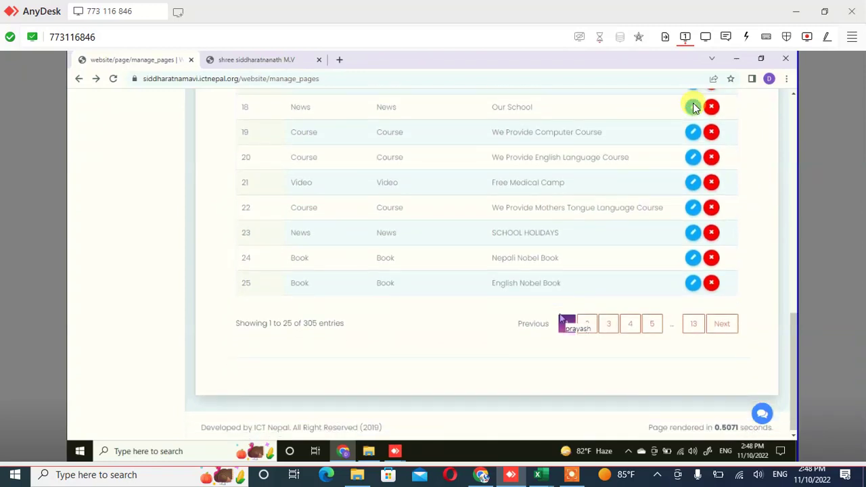
{"action": "scroll", "coordinate": [692, 106], "scroll_direction": "up", "scroll_amount": 3}
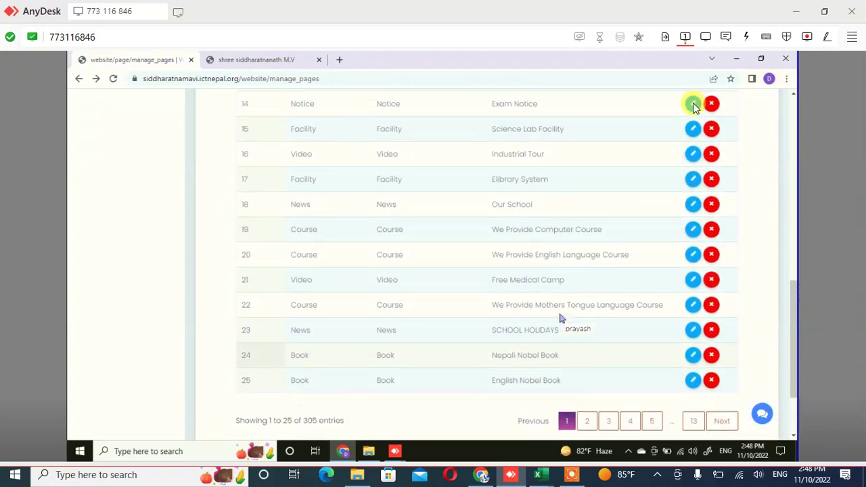
{"action": "scroll", "coordinate": [692, 108], "scroll_direction": "up", "scroll_amount": 5}
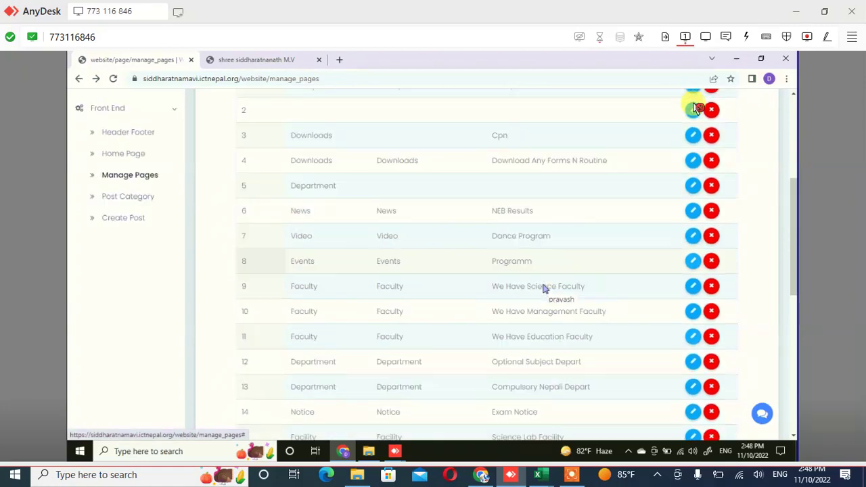
{"action": "scroll", "coordinate": [697, 108], "scroll_direction": "up", "scroll_amount": 3}
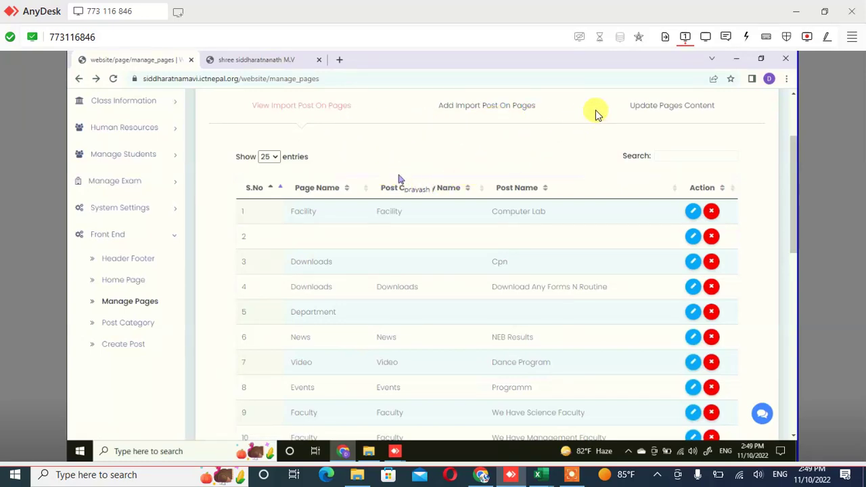
Open the Post row's edit form from the Update Pages Content list
{"action": "left_click", "coordinate": [634, 113]}
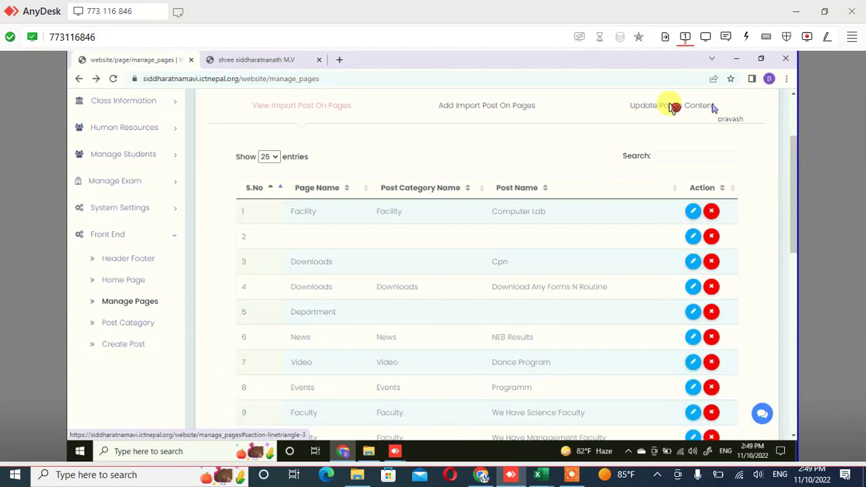
{"action": "left_click", "coordinate": [675, 107]}
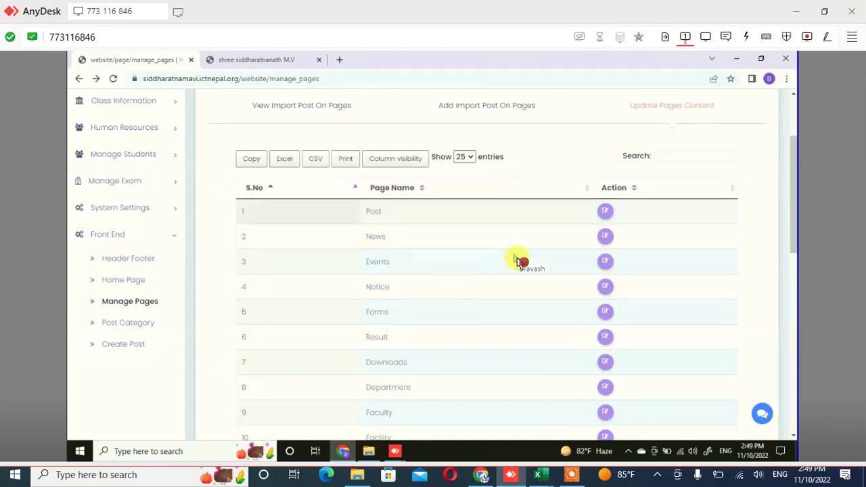
{"action": "left_click", "coordinate": [370, 216]}
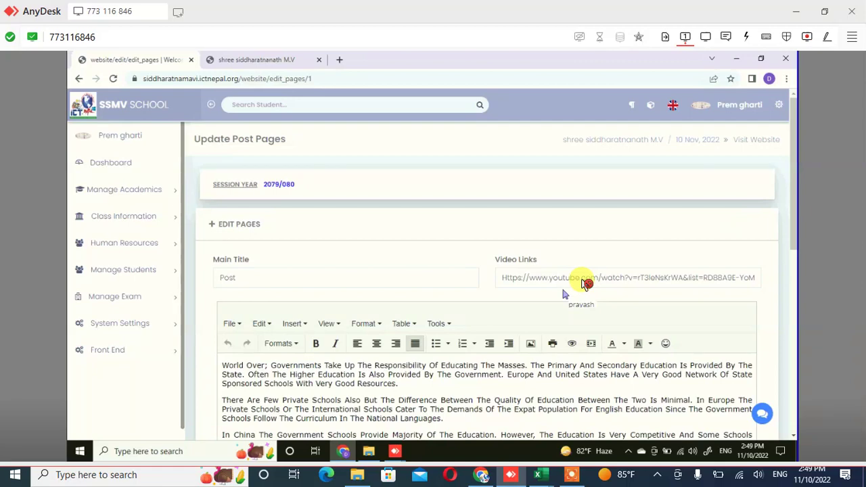
{"action": "scroll", "coordinate": [583, 282], "scroll_direction": "down", "scroll_amount": 3}
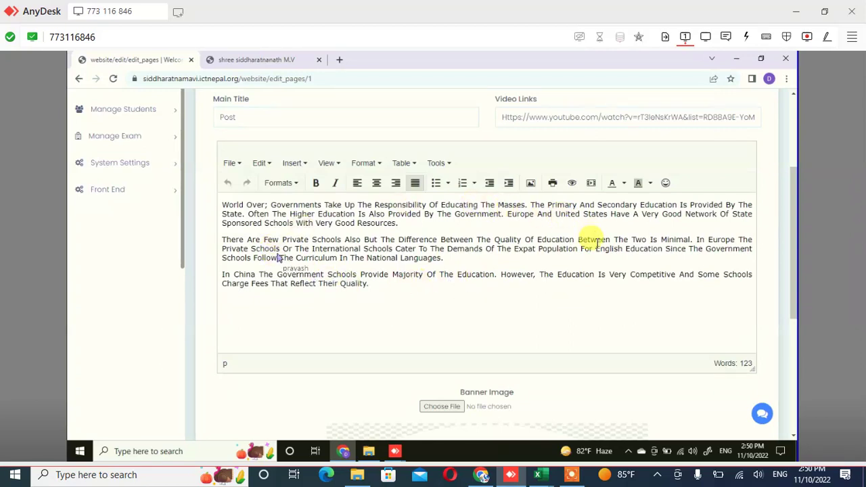
{"action": "triple_click", "coordinate": [223, 249]}
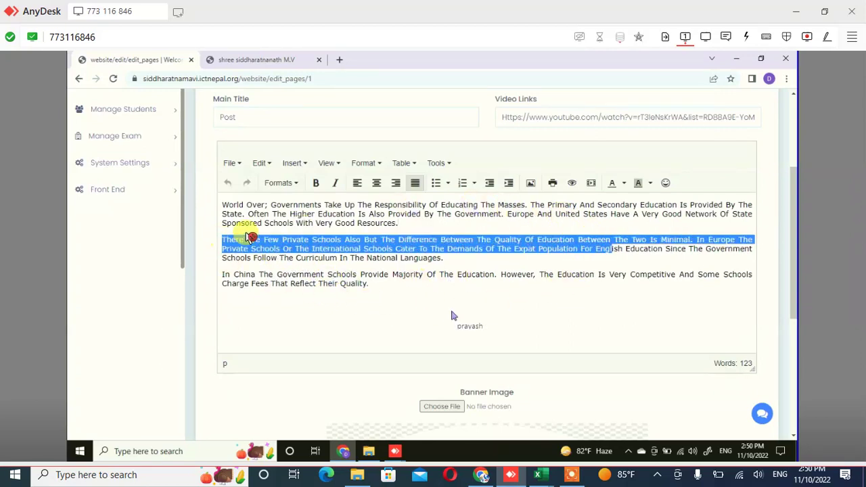
{"action": "left_click_drag", "start_coordinate": [379, 249], "coordinate": [377, 277]}
{"action": "key", "text": "Right"}
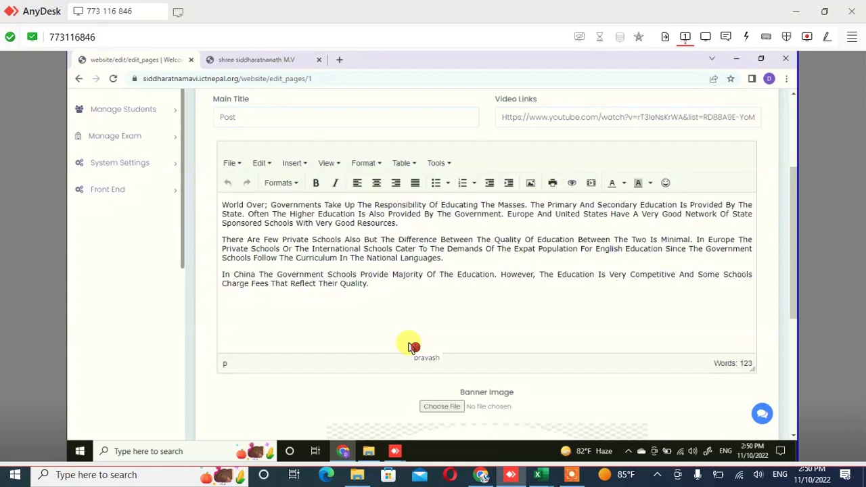
{"action": "scroll", "coordinate": [409, 346], "scroll_direction": "down", "scroll_amount": 2}
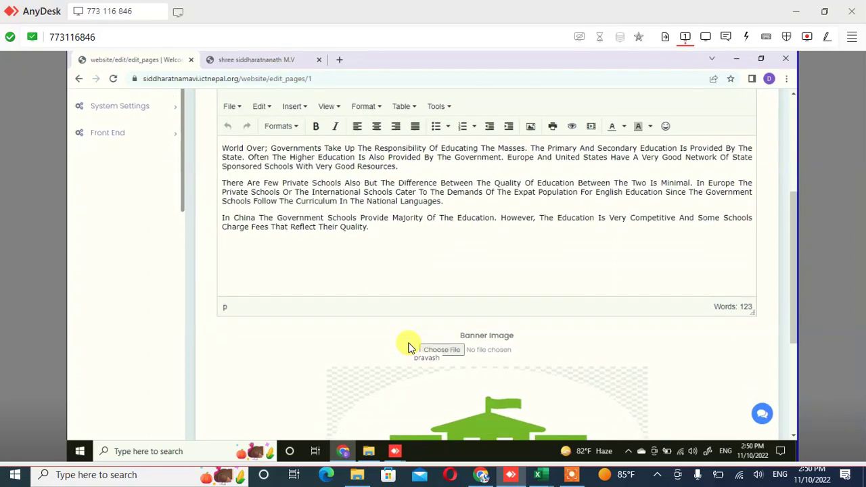
{"action": "scroll", "coordinate": [410, 346], "scroll_direction": "down", "scroll_amount": 2}
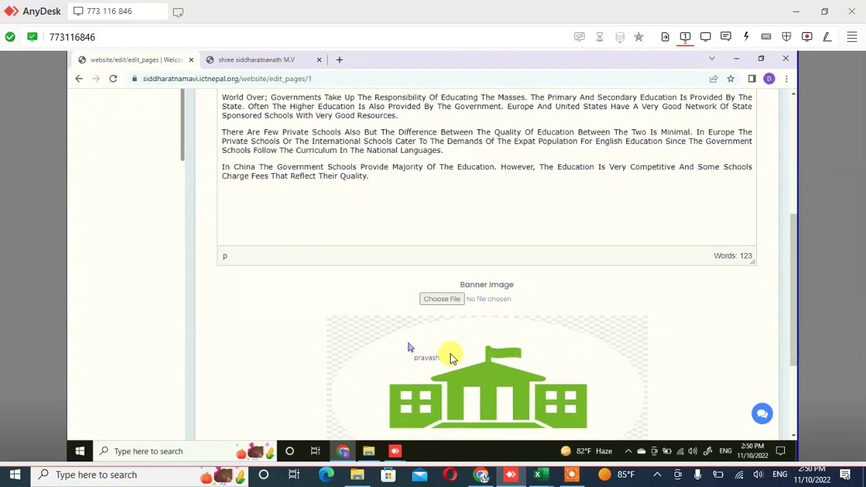
{"action": "scroll", "coordinate": [409, 346], "scroll_direction": "down", "scroll_amount": 1}
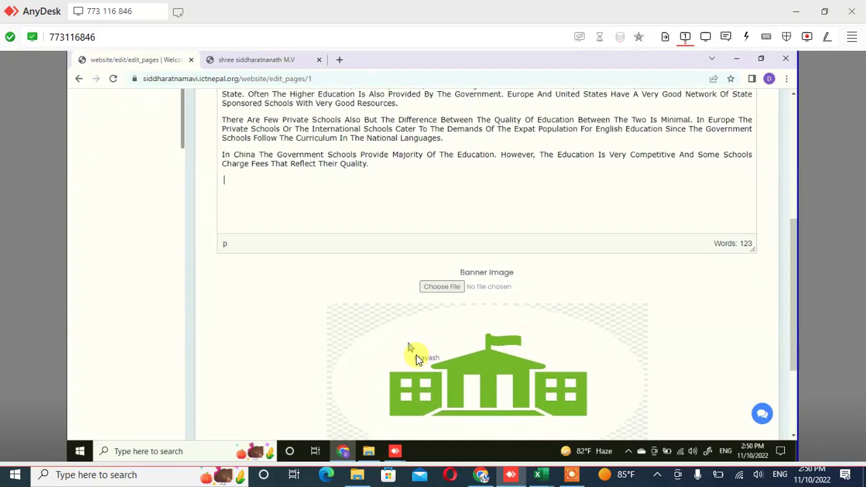
{"action": "scroll", "coordinate": [408, 347], "scroll_direction": "down", "scroll_amount": 1}
{"action": "scroll", "coordinate": [408, 346], "scroll_direction": "down", "scroll_amount": 2}
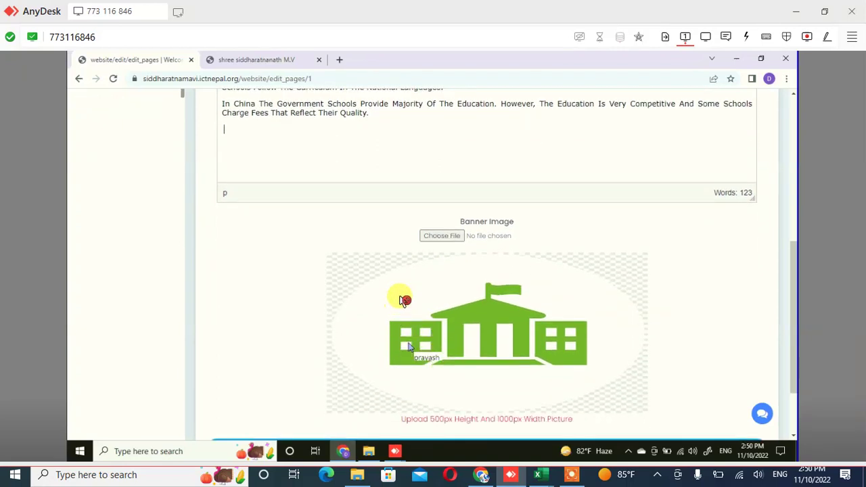
{"action": "scroll", "coordinate": [408, 346], "scroll_direction": "down", "scroll_amount": 2}
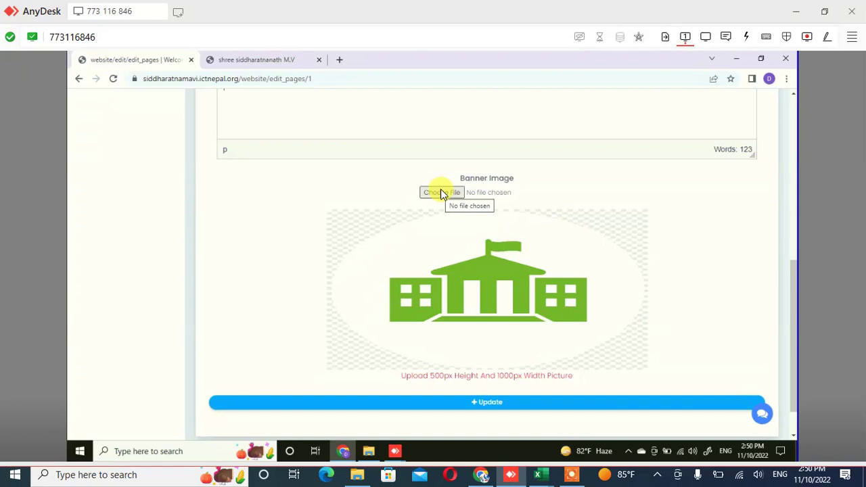
Set WIN_20220910_17_11_27_Pro as the Post page's banner image and submit the update
{"action": "left_click", "coordinate": [441, 193]}
{"action": "left_click", "coordinate": [192, 146]}
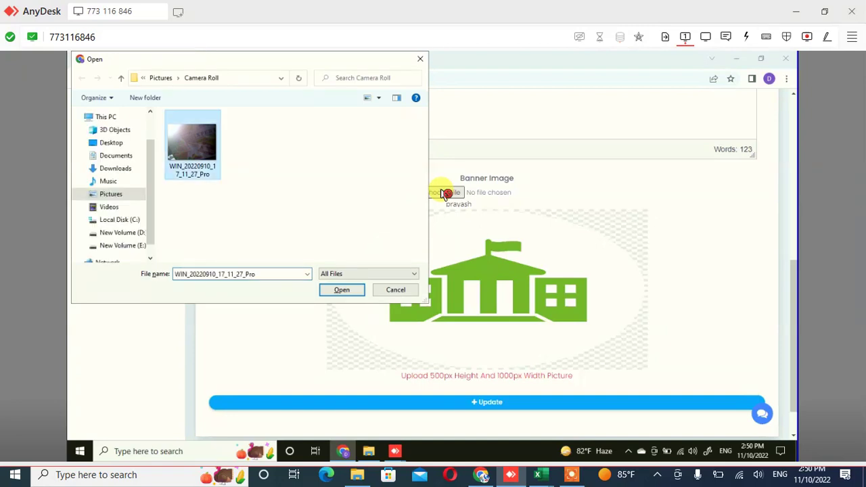
{"action": "key", "text": "Return"}
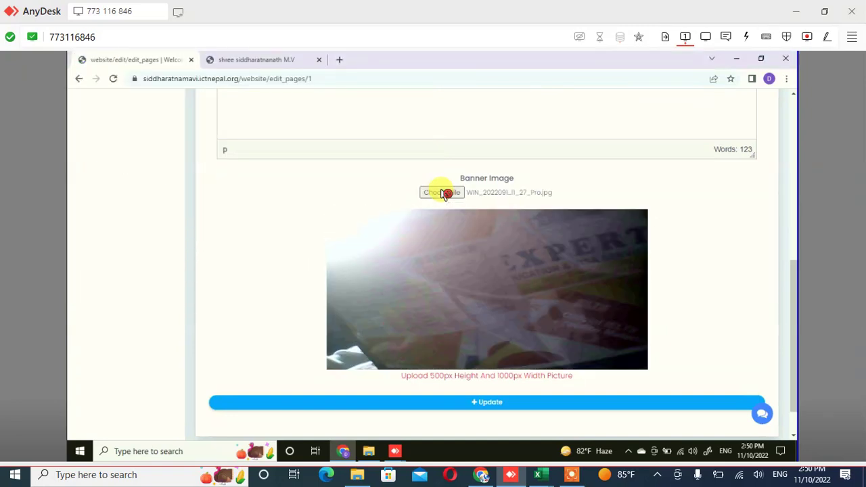
{"action": "key", "text": "Tab"}
{"action": "scroll", "coordinate": [445, 195], "scroll_direction": "down", "scroll_amount": 1}
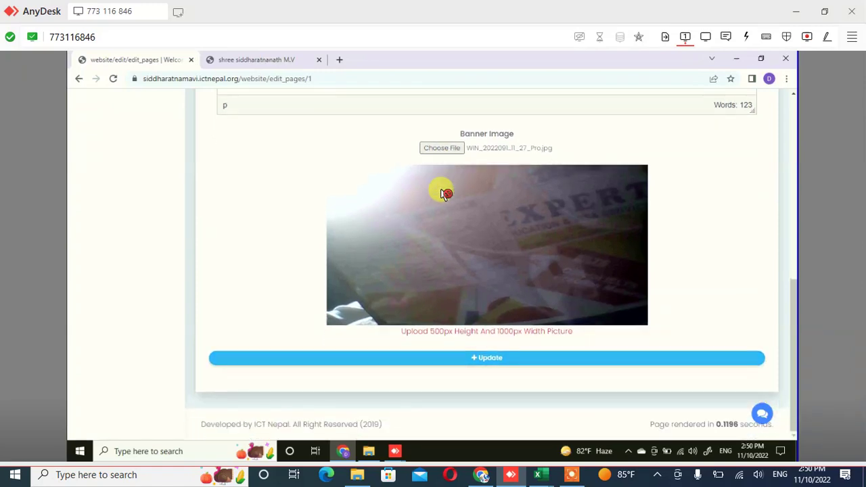
{"action": "key", "text": "Return"}
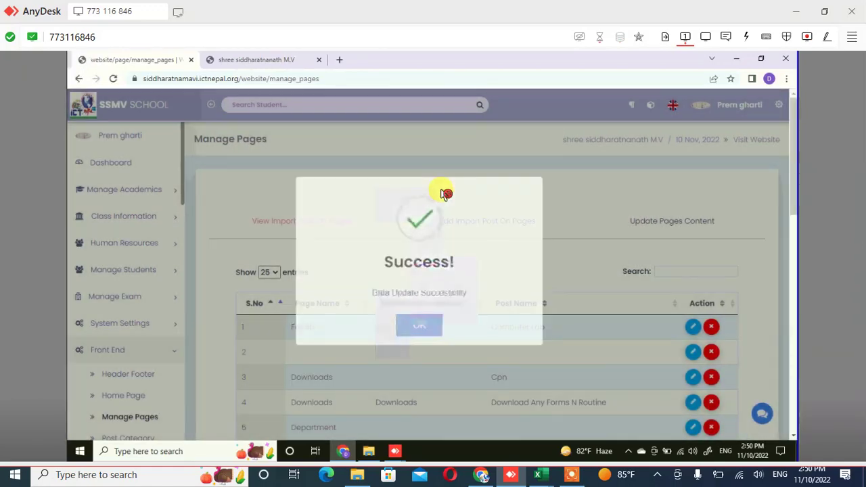
Cancel the reopened file picker and switch to the public 'shree siddharatnanath M.V' website
{"action": "scroll", "coordinate": [443, 194], "scroll_direction": "down", "scroll_amount": 1}
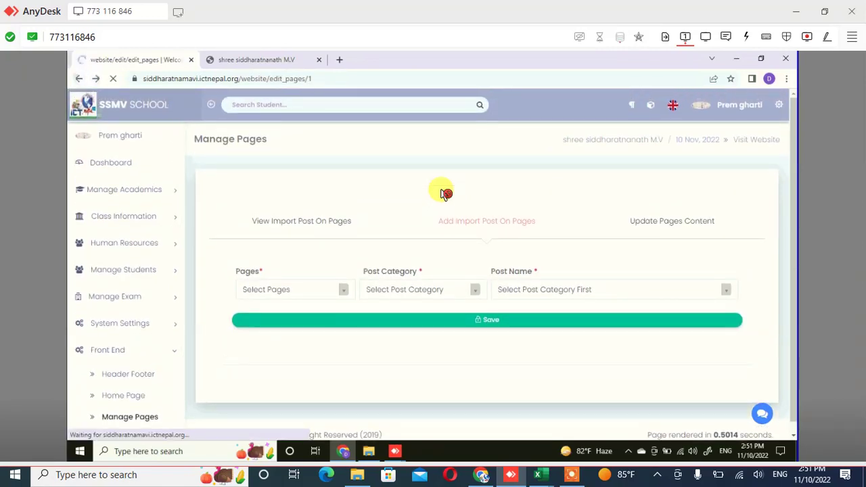
{"action": "scroll", "coordinate": [443, 196], "scroll_direction": "down", "scroll_amount": 5}
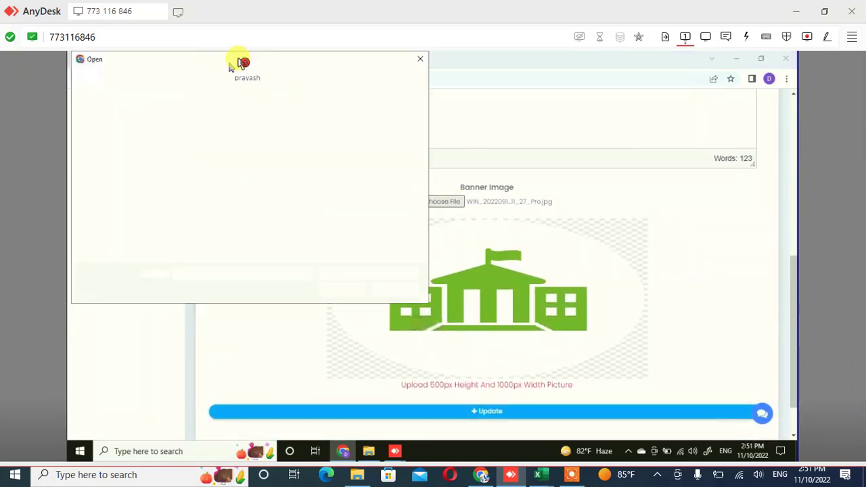
{"action": "left_click", "coordinate": [211, 133]}
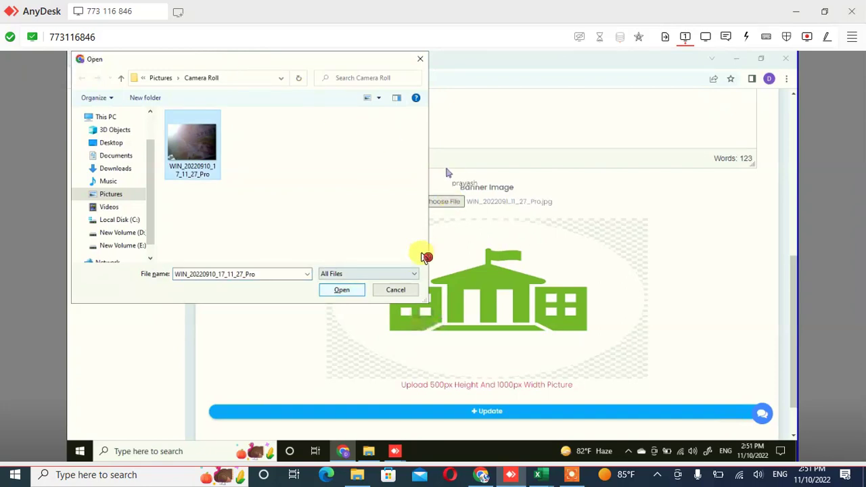
{"action": "left_click", "coordinate": [396, 289]}
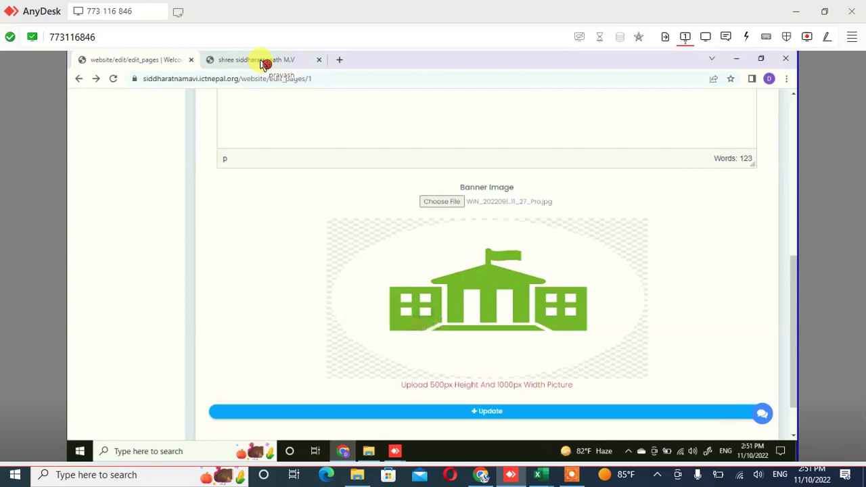
{"action": "left_click", "coordinate": [262, 61]}
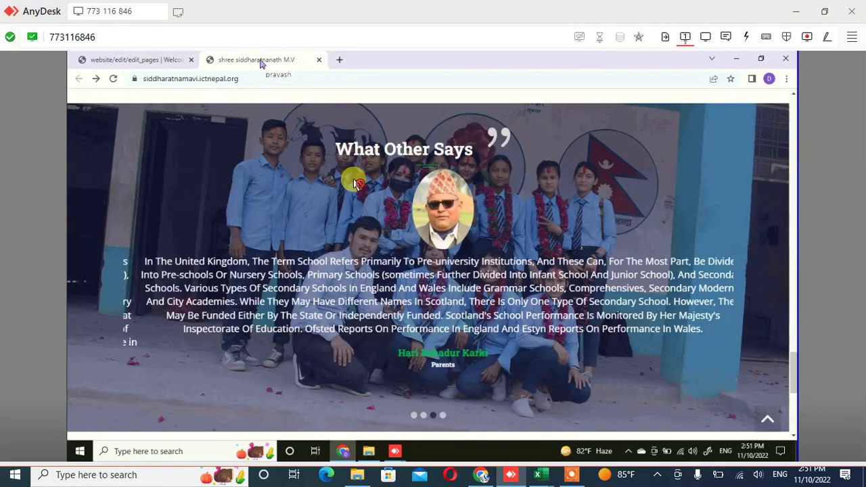
Return to the top of the public site and show the pages menu with downloads, forms and Post
{"action": "scroll", "coordinate": [356, 183], "scroll_direction": "up", "scroll_amount": 2}
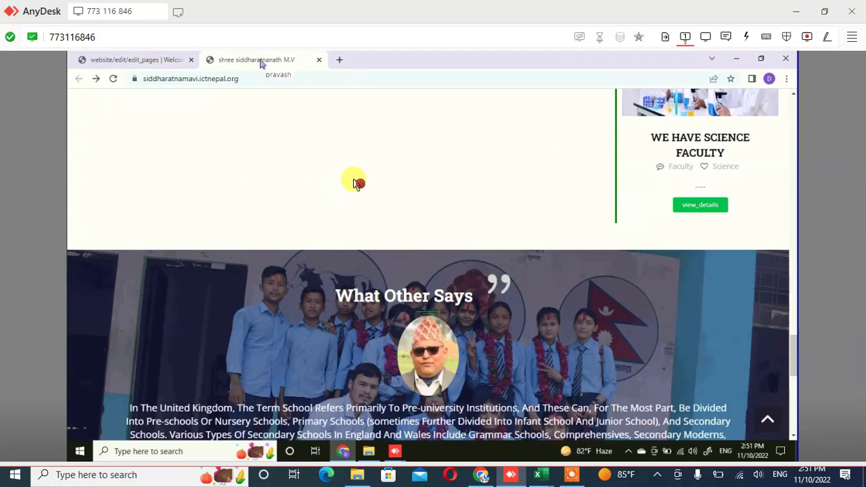
{"action": "scroll", "coordinate": [356, 183], "scroll_direction": "up", "scroll_amount": 1}
{"action": "scroll", "coordinate": [356, 183], "scroll_direction": "up", "scroll_amount": 4}
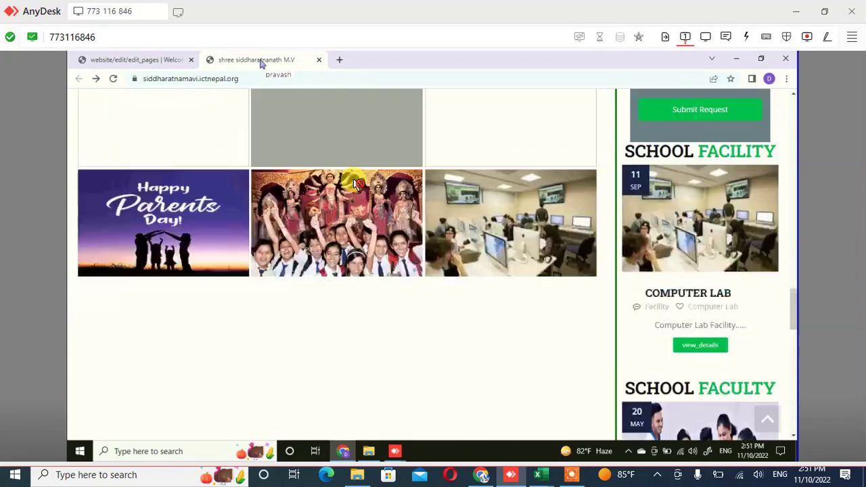
{"action": "scroll", "coordinate": [356, 183], "scroll_direction": "up", "scroll_amount": 5}
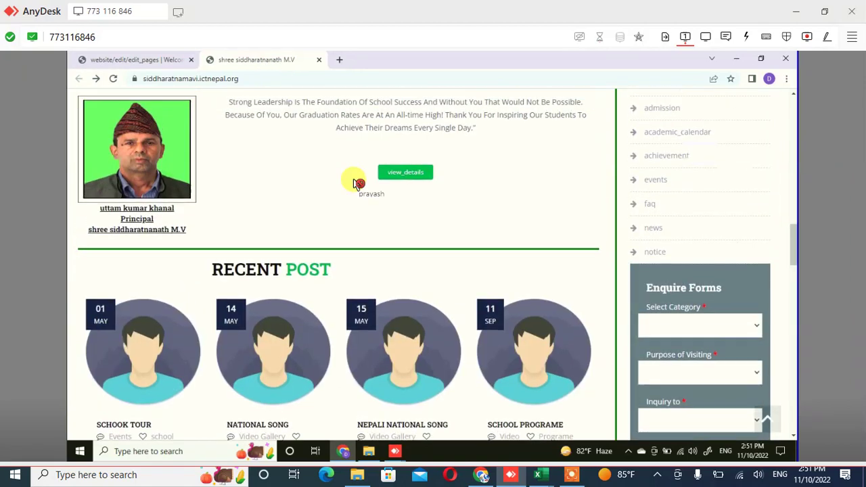
{"action": "scroll", "coordinate": [357, 183], "scroll_direction": "up", "scroll_amount": 5}
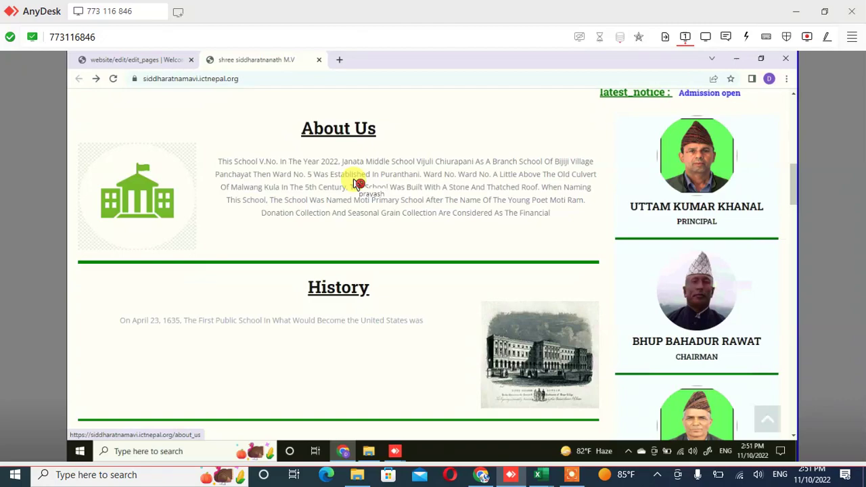
{"action": "scroll", "coordinate": [355, 183], "scroll_direction": "up", "scroll_amount": 2}
{"action": "scroll", "coordinate": [355, 183], "scroll_direction": "up", "scroll_amount": 5}
{"action": "scroll", "coordinate": [353, 178], "scroll_direction": "down", "scroll_amount": 2}
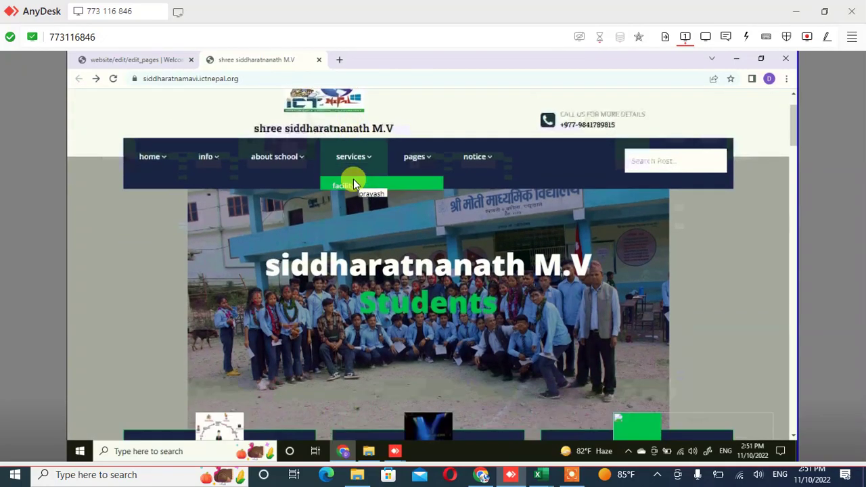
{"action": "scroll", "coordinate": [353, 183], "scroll_direction": "down", "scroll_amount": 6}
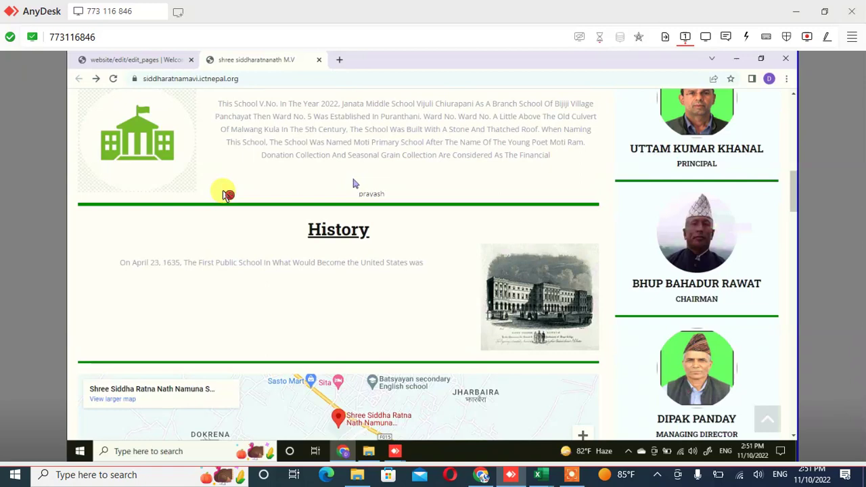
{"action": "scroll", "coordinate": [352, 183], "scroll_direction": "up", "scroll_amount": 10}
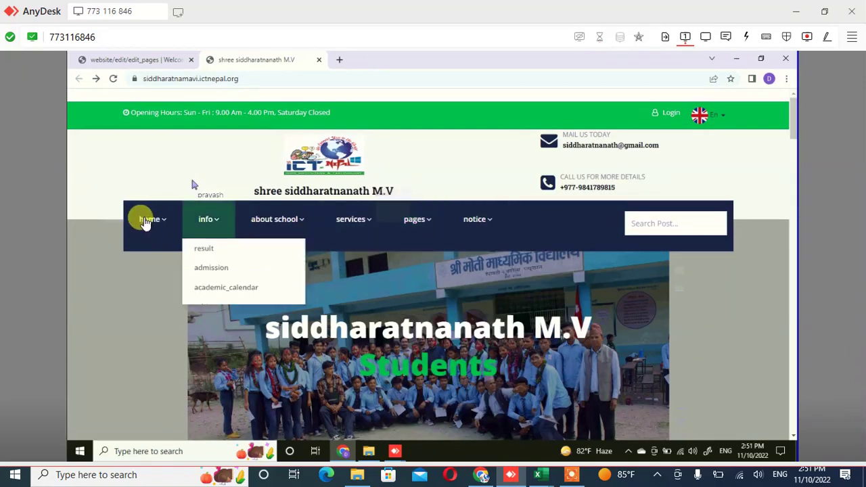
{"action": "mouse_move", "coordinate": [305, 231]}
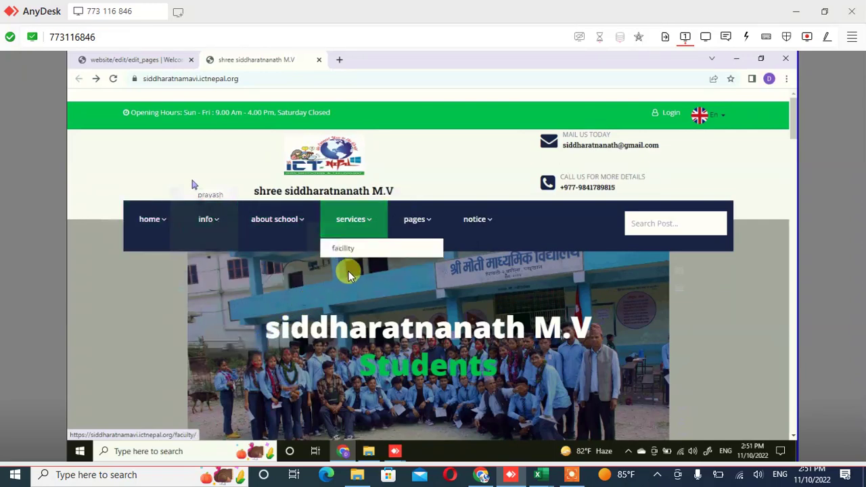
{"action": "left_click", "coordinate": [382, 243]}
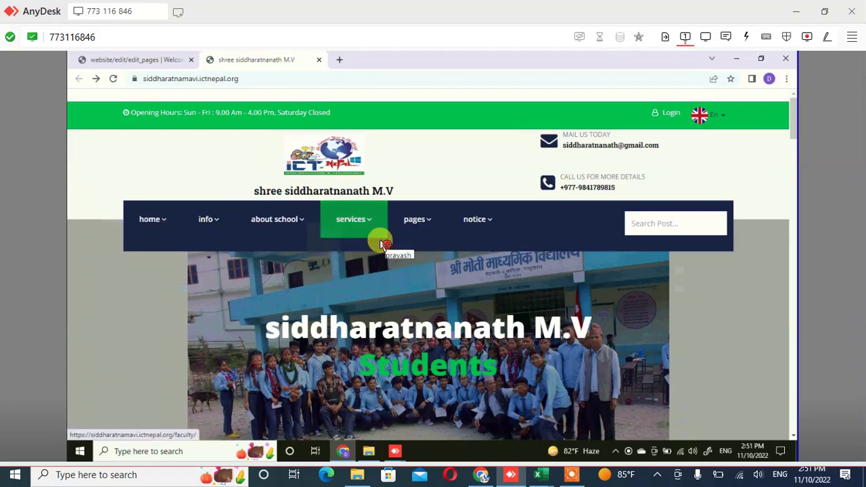
{"action": "mouse_move", "coordinate": [381, 245]}
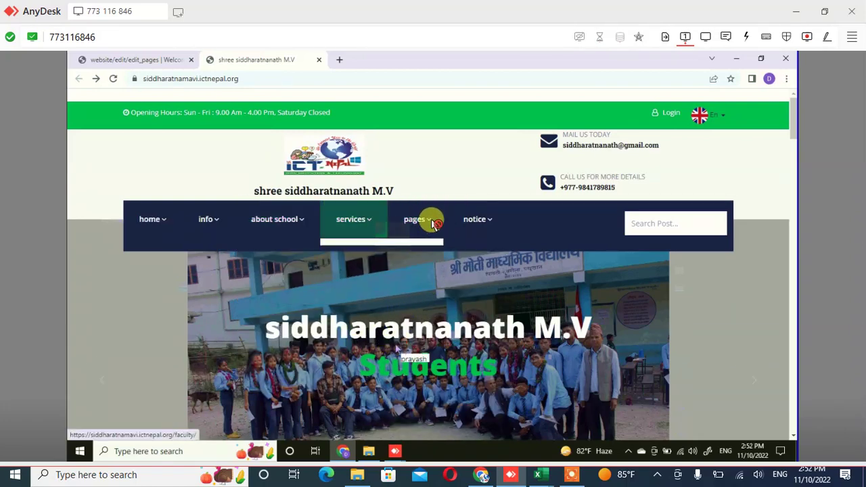
{"action": "mouse_move", "coordinate": [418, 225]}
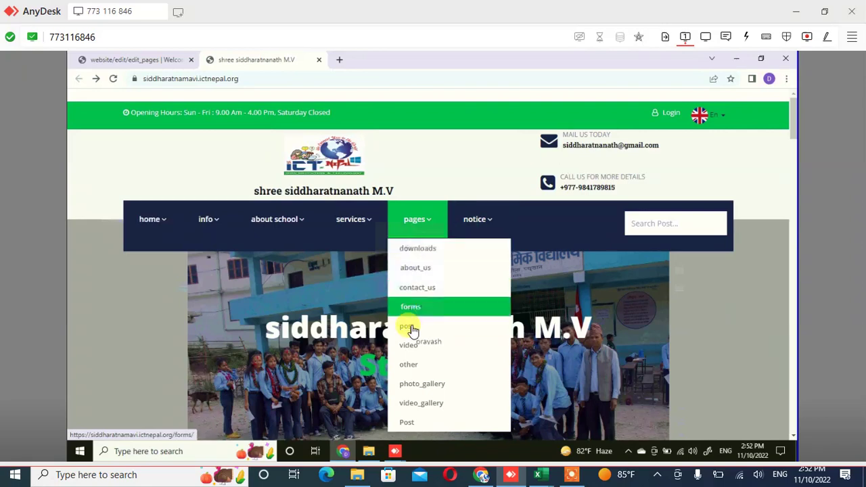
Open the Post page and scroll through its 304-entry List of All Post table
{"action": "left_click", "coordinate": [414, 332]}
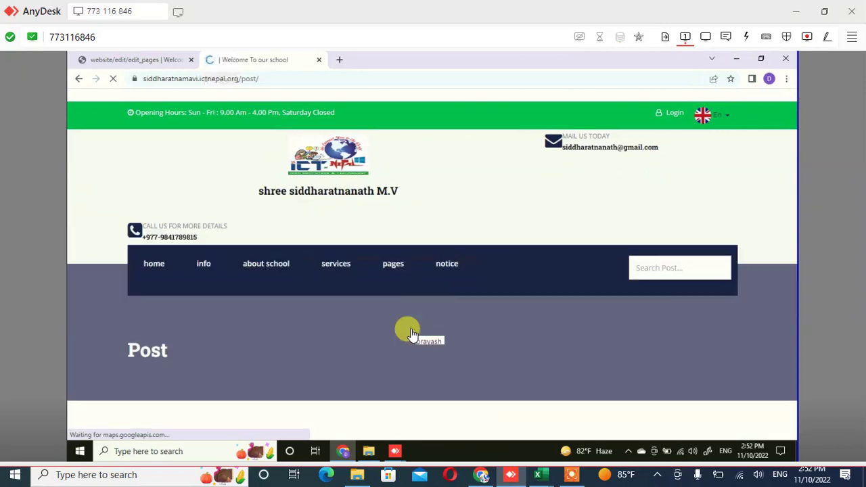
{"action": "scroll", "coordinate": [408, 333], "scroll_direction": "down", "scroll_amount": 3}
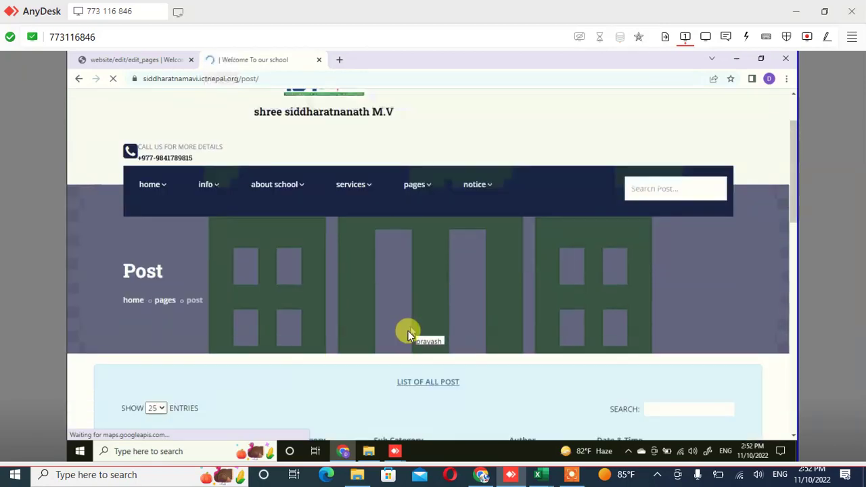
{"action": "scroll", "coordinate": [408, 333], "scroll_direction": "down", "scroll_amount": 2}
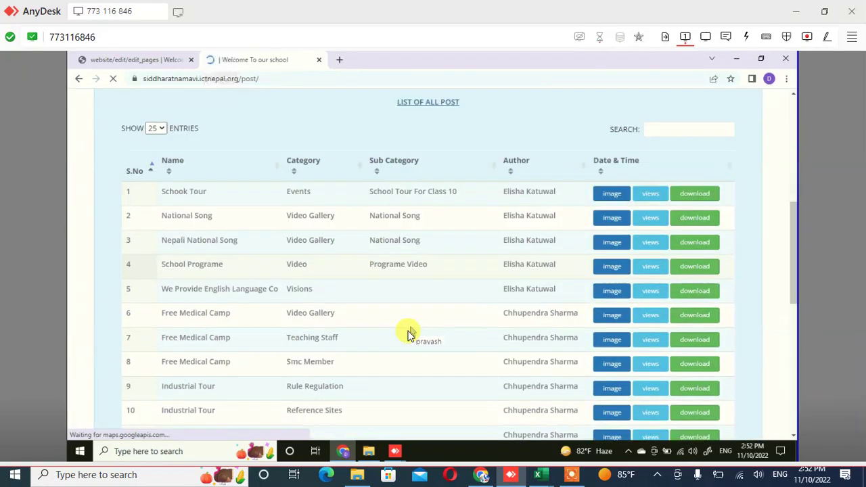
{"action": "scroll", "coordinate": [408, 333], "scroll_direction": "down", "scroll_amount": 5}
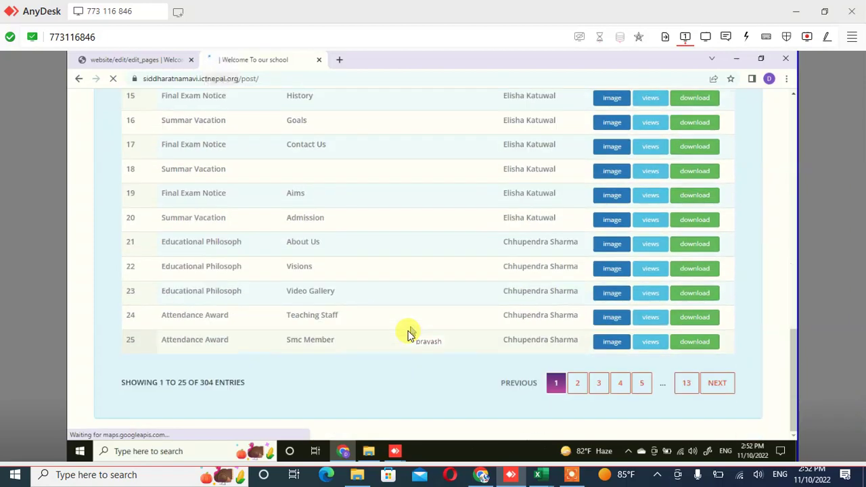
{"action": "scroll", "coordinate": [408, 333], "scroll_direction": "up", "scroll_amount": 2}
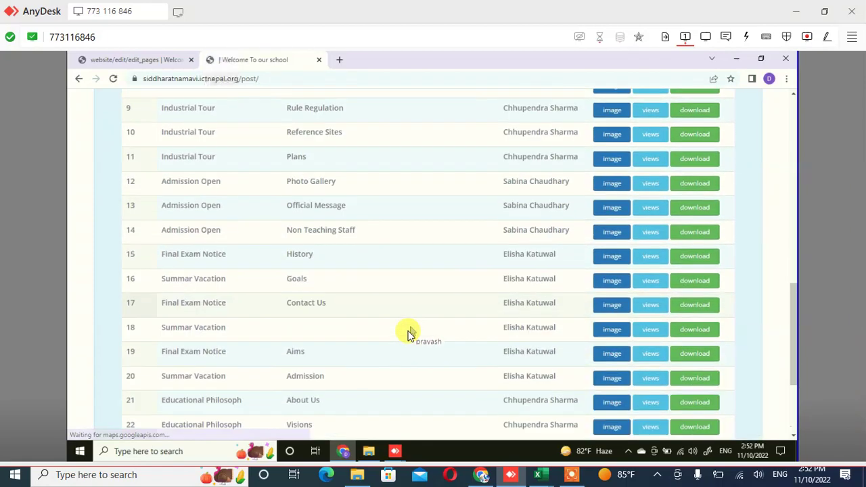
{"action": "scroll", "coordinate": [408, 333], "scroll_direction": "down", "scroll_amount": 1}
{"action": "scroll", "coordinate": [408, 333], "scroll_direction": "up", "scroll_amount": 2}
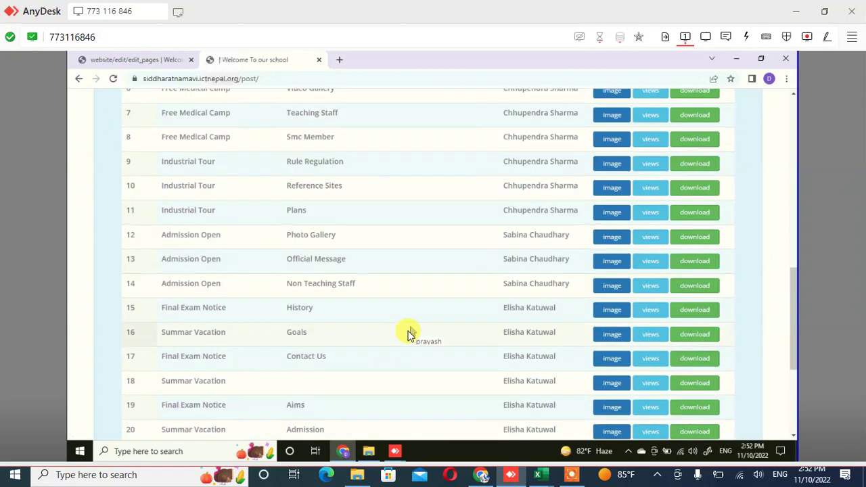
{"action": "scroll", "coordinate": [407, 333], "scroll_direction": "down", "scroll_amount": 3}
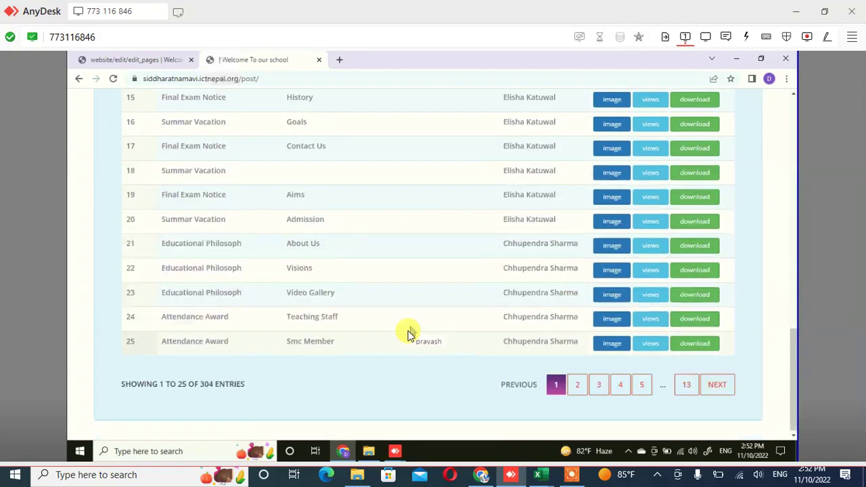
{"action": "scroll", "coordinate": [408, 333], "scroll_direction": "up", "scroll_amount": 2}
{"action": "scroll", "coordinate": [443, 304], "scroll_direction": "up", "scroll_amount": 3}
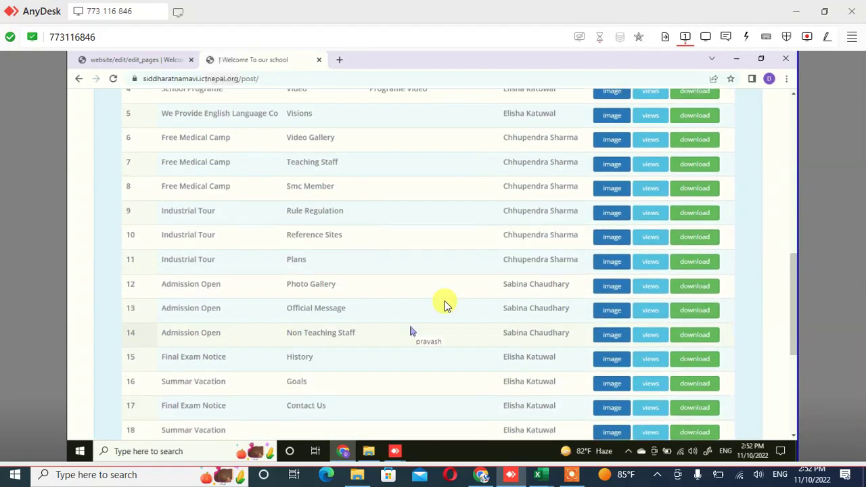
{"action": "scroll", "coordinate": [444, 304], "scroll_direction": "up", "scroll_amount": 6}
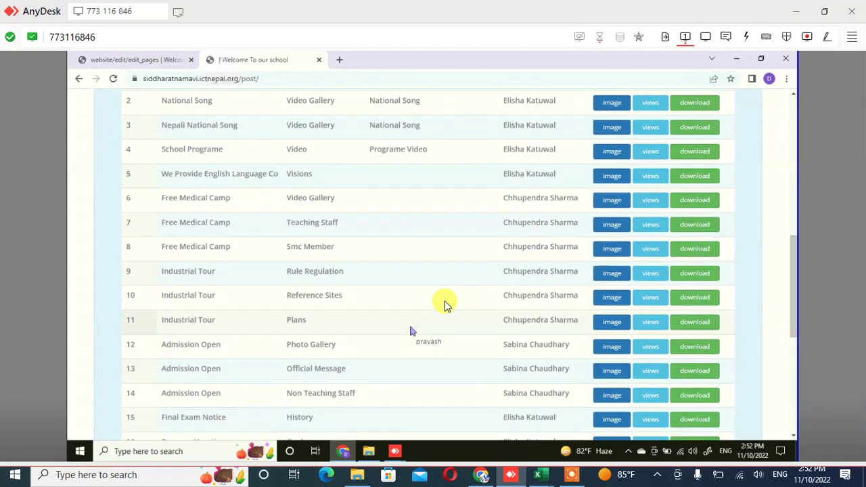
{"action": "scroll", "coordinate": [579, 293], "scroll_direction": "down", "scroll_amount": 3}
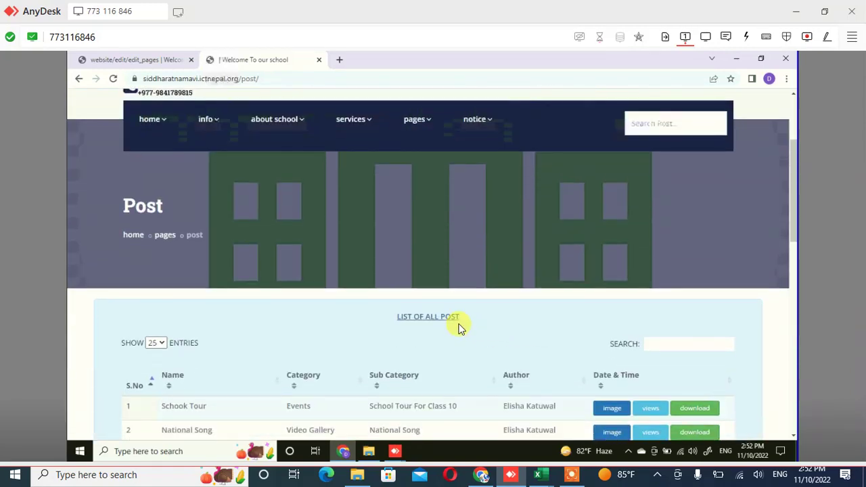
{"action": "scroll", "coordinate": [325, 297], "scroll_direction": "up", "scroll_amount": 1}
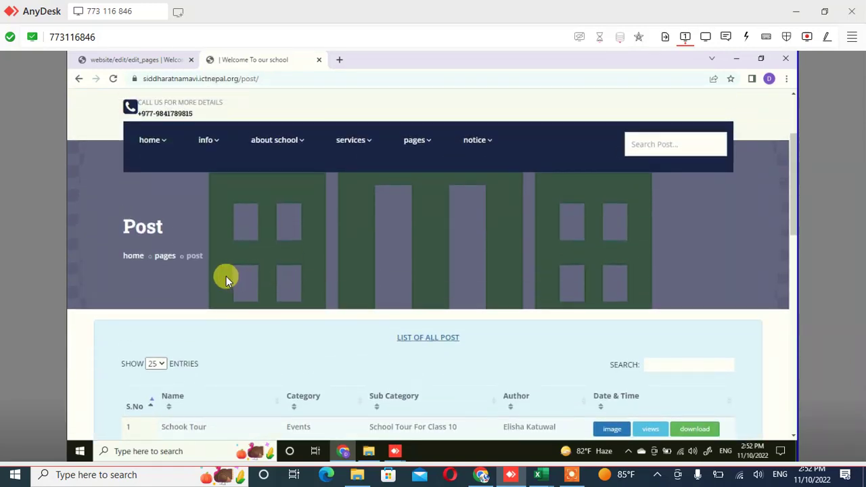
{"action": "scroll", "coordinate": [226, 276], "scroll_direction": "up", "scroll_amount": 3}
{"action": "mouse_move", "coordinate": [206, 263]}
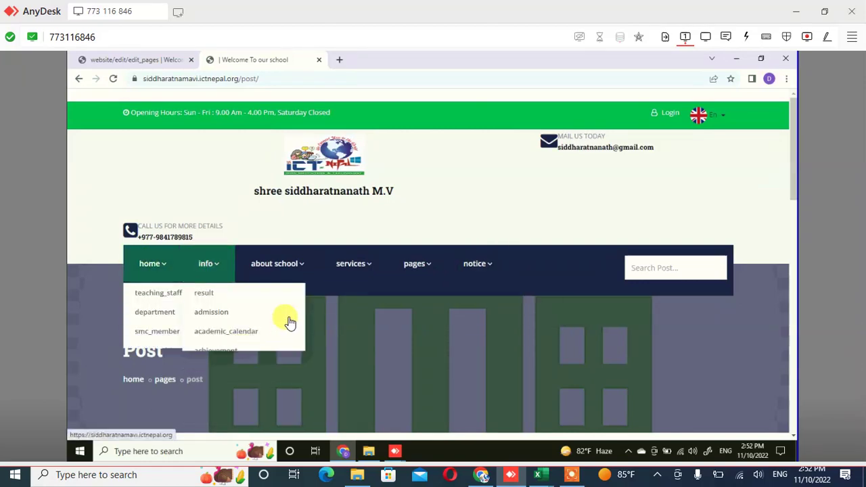
Open the teaching_staff page from the home menu and scroll through it
{"action": "left_click", "coordinate": [158, 292]}
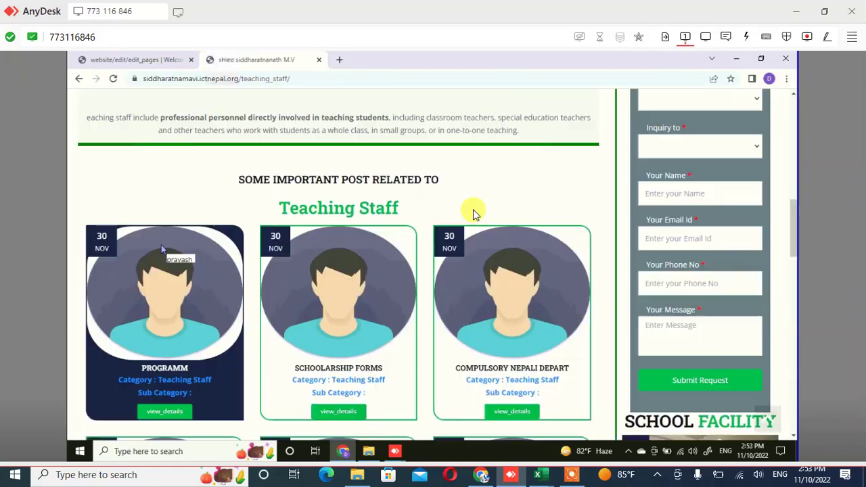
{"action": "scroll", "coordinate": [473, 214], "scroll_direction": "up", "scroll_amount": 4}
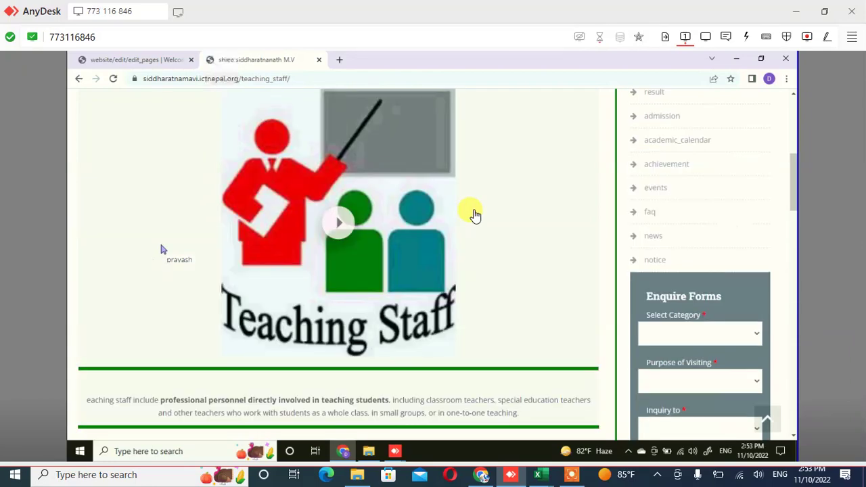
{"action": "scroll", "coordinate": [473, 213], "scroll_direction": "up", "scroll_amount": 1}
{"action": "scroll", "coordinate": [394, 163], "scroll_direction": "down", "scroll_amount": 2}
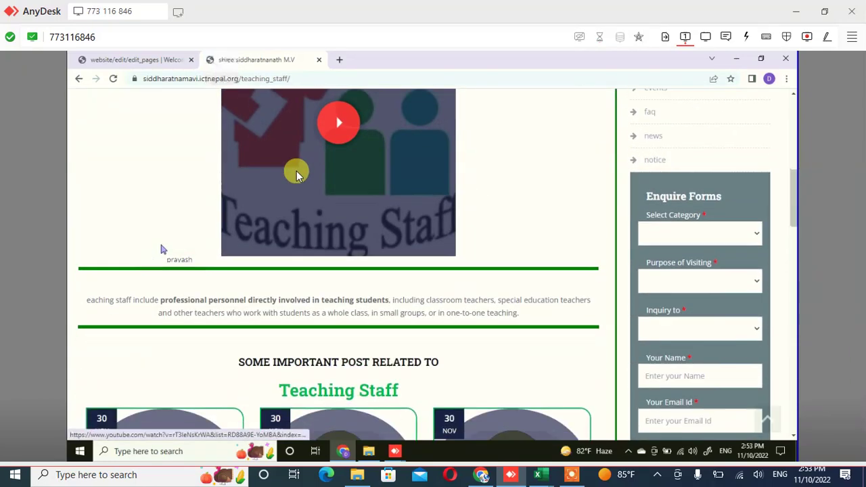
{"action": "scroll", "coordinate": [311, 172], "scroll_direction": "down", "scroll_amount": 1}
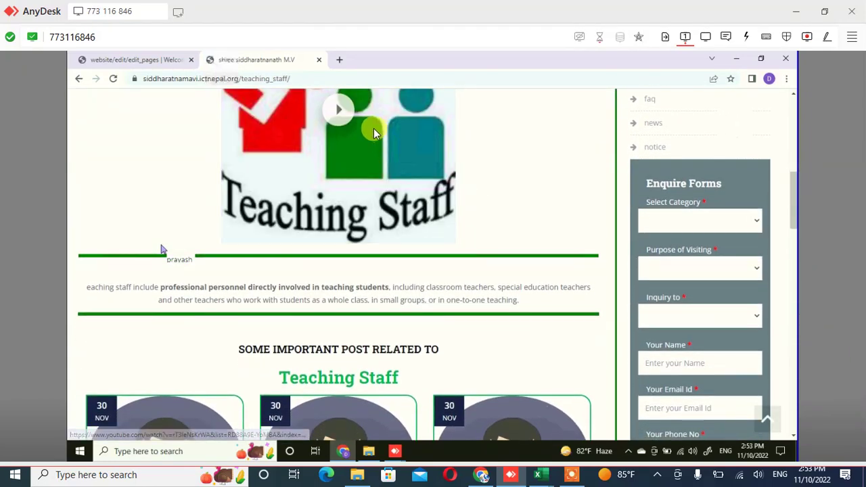
{"action": "scroll", "coordinate": [326, 175], "scroll_direction": "down", "scroll_amount": 2}
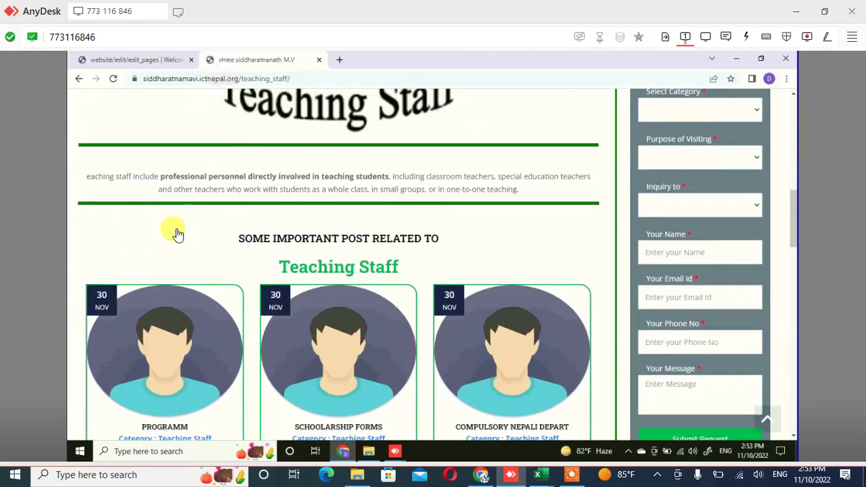
{"action": "scroll", "coordinate": [248, 145], "scroll_direction": "up", "scroll_amount": 2}
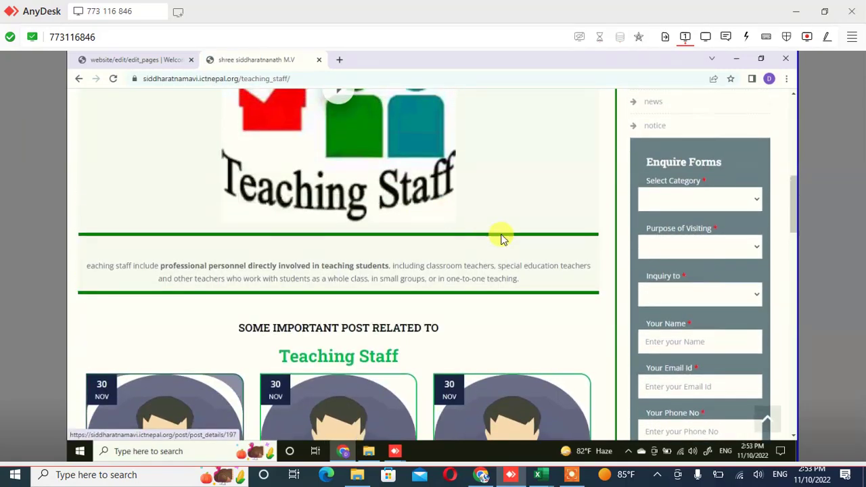
{"action": "scroll", "coordinate": [287, 277], "scroll_direction": "up", "scroll_amount": 1}
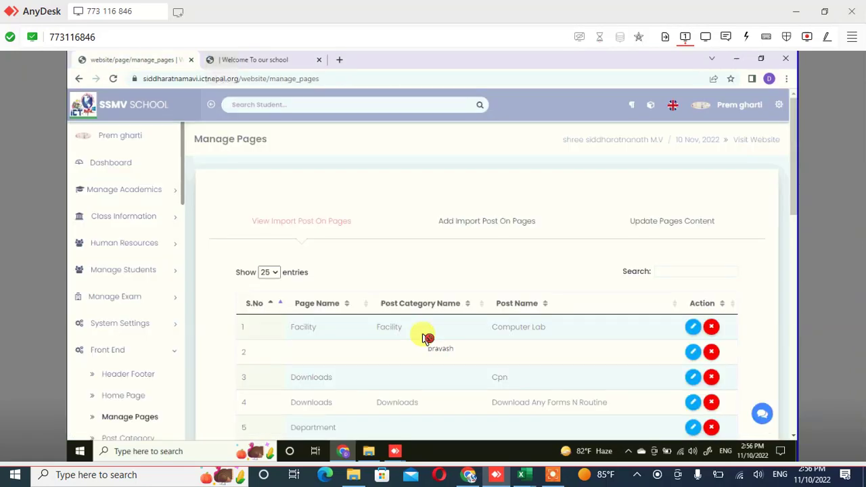
Open the News row's edit form and scroll down to its body text and banner image
{"action": "left_click", "coordinate": [680, 221]}
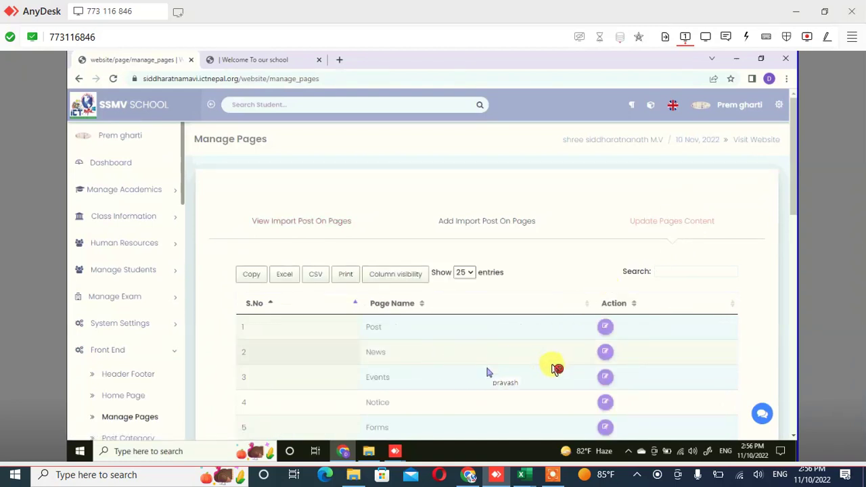
{"action": "left_click", "coordinate": [604, 358]}
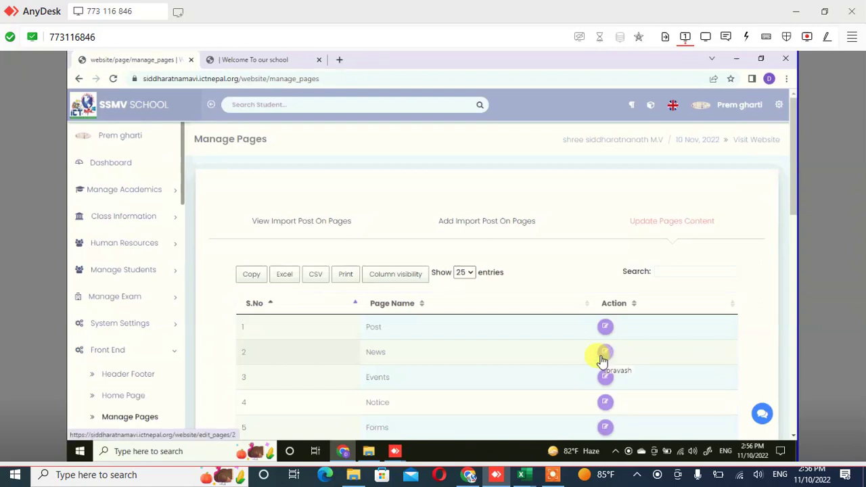
{"action": "left_click", "coordinate": [602, 358]}
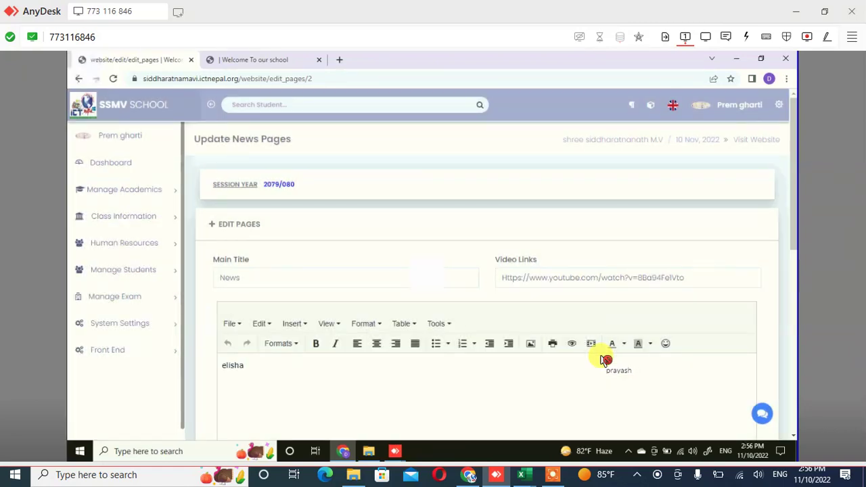
{"action": "scroll", "coordinate": [604, 359], "scroll_direction": "down", "scroll_amount": 3}
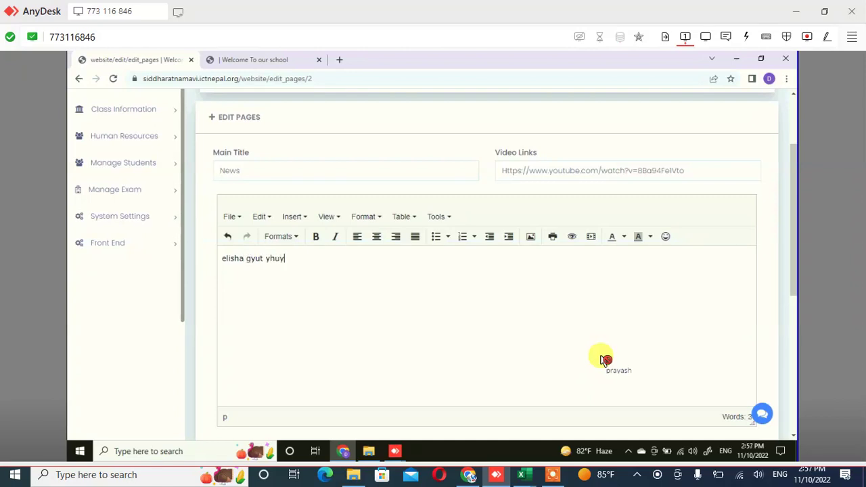
{"action": "scroll", "coordinate": [604, 359], "scroll_direction": "down", "scroll_amount": 5}
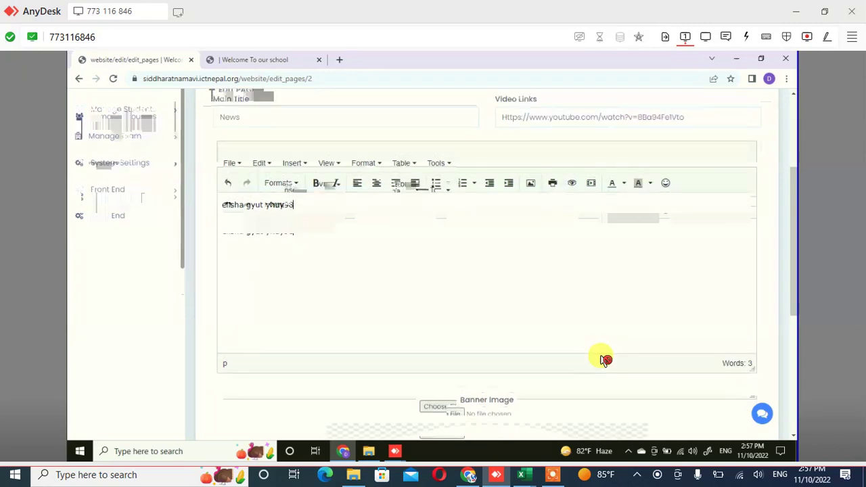
Set the News page banner to the WIN_20220910 camera-roll photo and save the update
{"action": "left_click", "coordinate": [604, 360]}
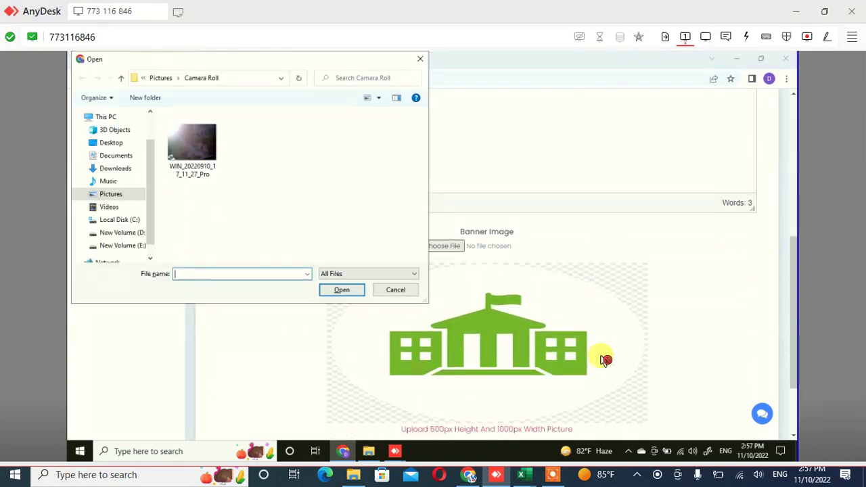
{"action": "left_click", "coordinate": [192, 145]}
{"action": "key", "text": "Return"}
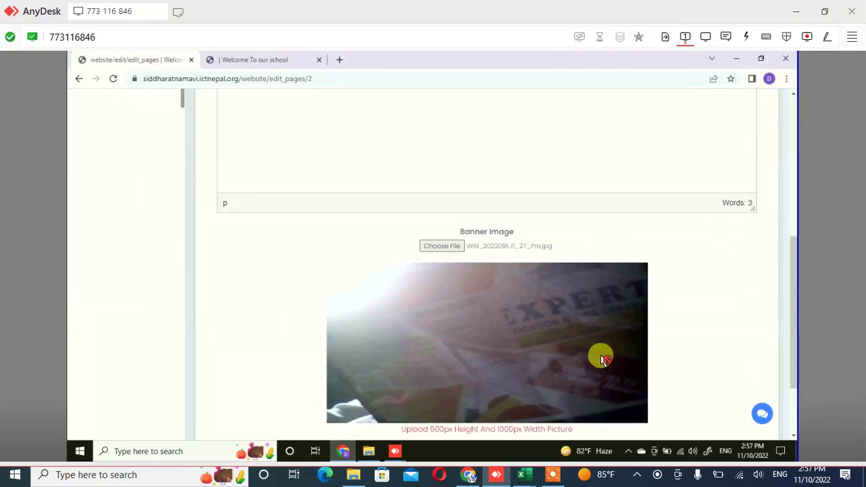
{"action": "scroll", "coordinate": [604, 360], "scroll_direction": "down", "scroll_amount": 2}
{"action": "left_click", "coordinate": [604, 357]}
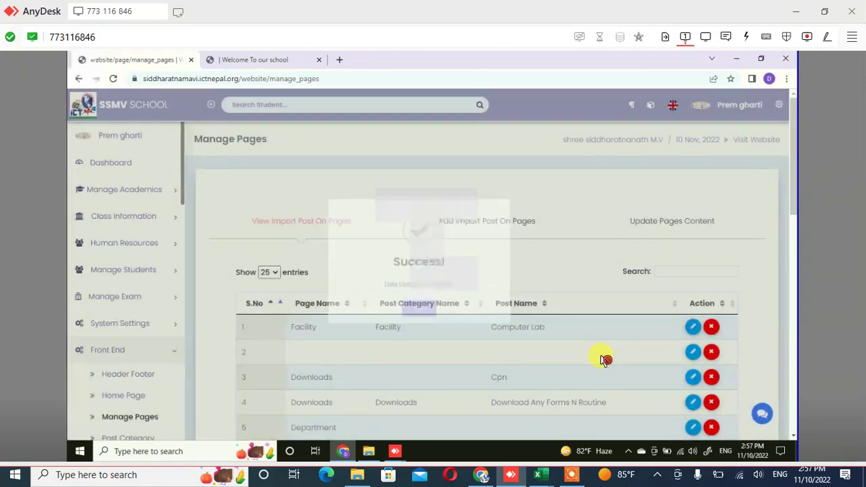
Reload the public school website in the other tab and scroll its home page for the new post
{"action": "key", "text": "ctrl+Tab"}
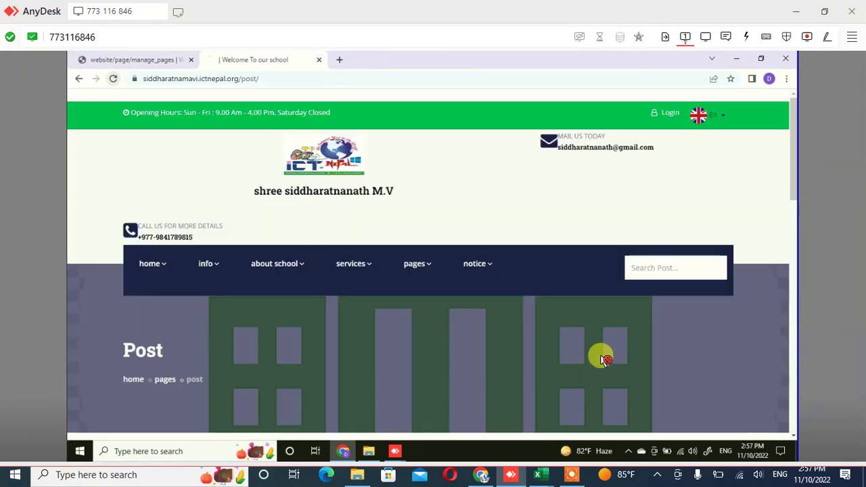
{"action": "key", "text": "F5"}
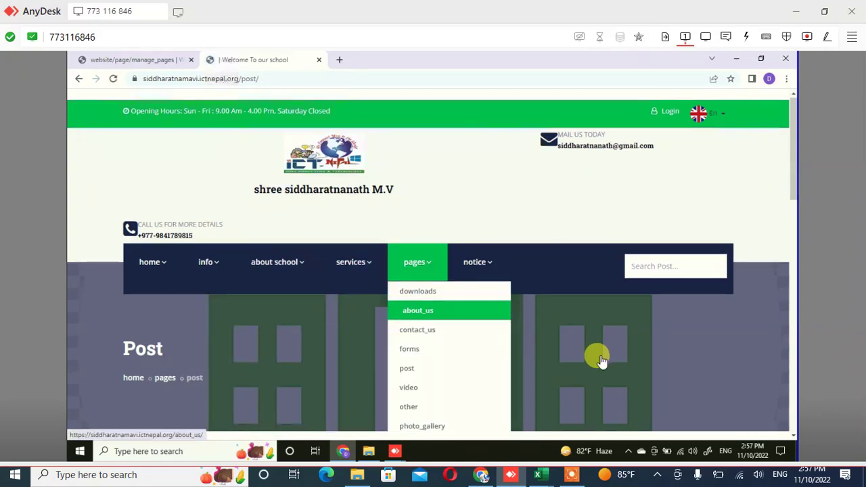
{"action": "scroll", "coordinate": [602, 360], "scroll_direction": "down", "scroll_amount": 3}
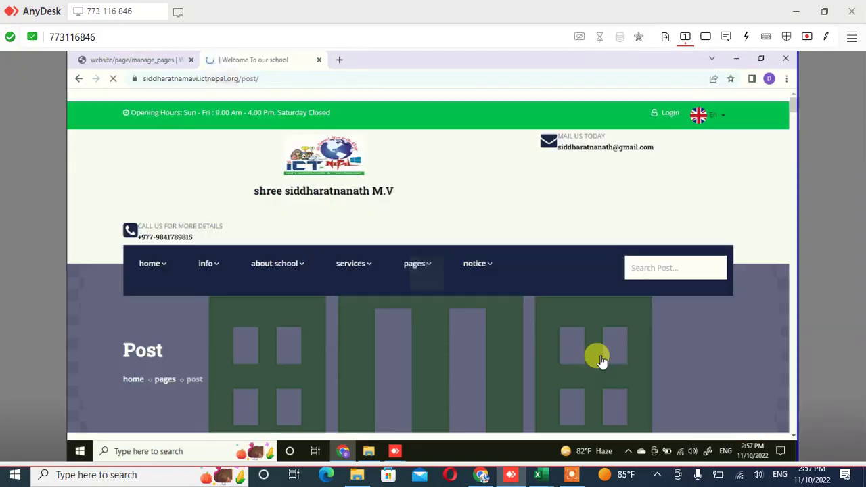
{"action": "scroll", "coordinate": [600, 360], "scroll_direction": "down", "scroll_amount": 3}
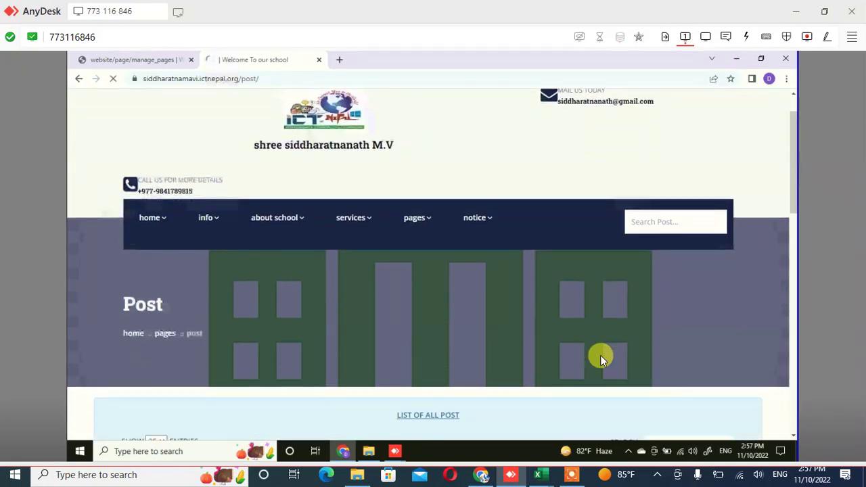
{"action": "scroll", "coordinate": [600, 360], "scroll_direction": "up", "scroll_amount": 4}
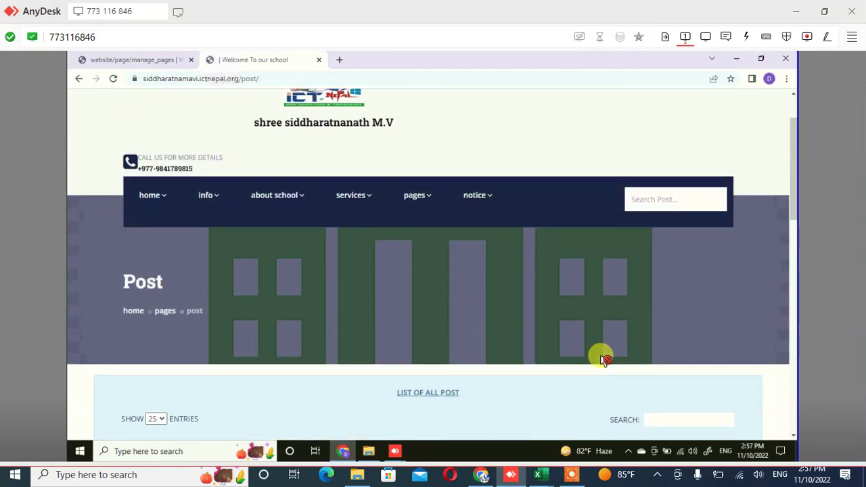
{"action": "key", "text": "F5"}
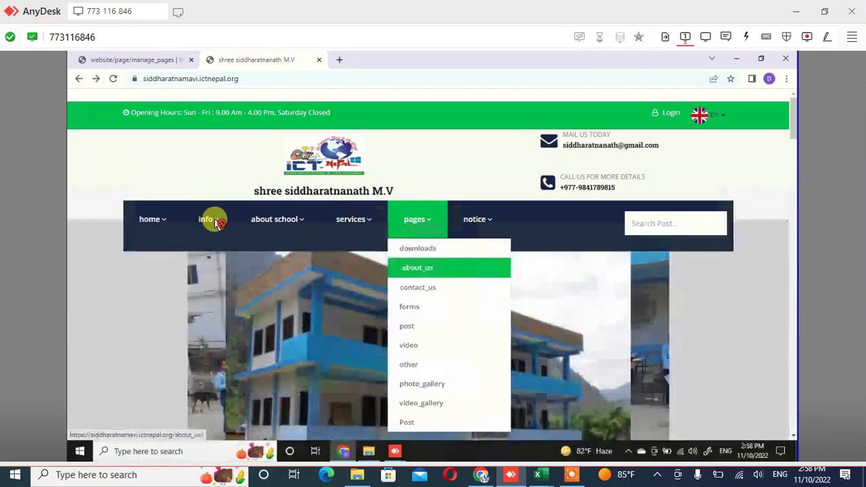
Open the school website's News page from the info menu in the navigation bar
{"action": "scroll", "coordinate": [215, 223], "scroll_direction": "down", "scroll_amount": 3}
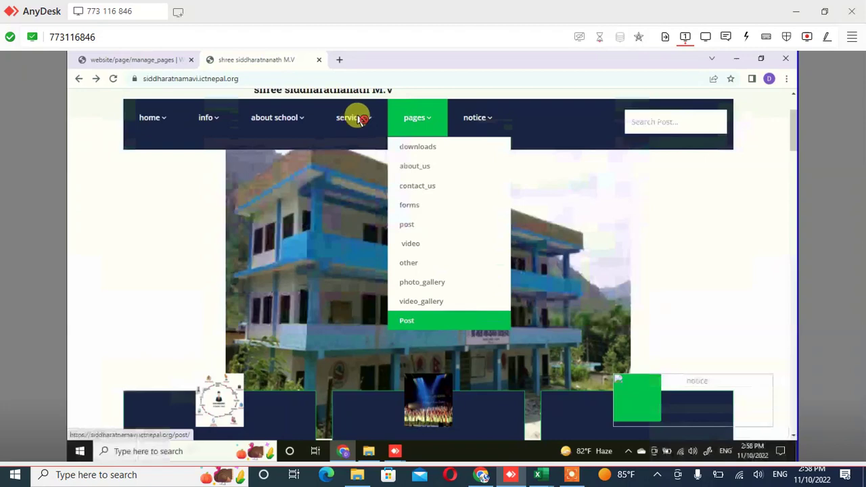
{"action": "scroll", "coordinate": [440, 161], "scroll_direction": "down", "scroll_amount": 1}
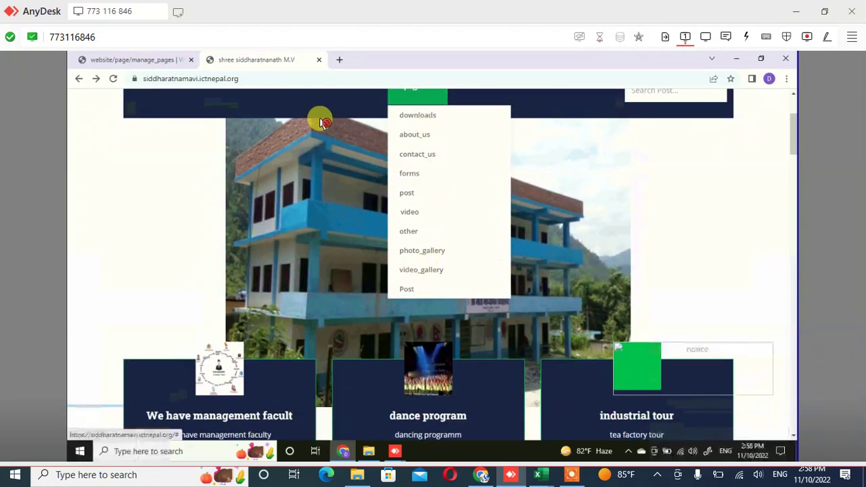
{"action": "scroll", "coordinate": [319, 119], "scroll_direction": "up", "scroll_amount": 4}
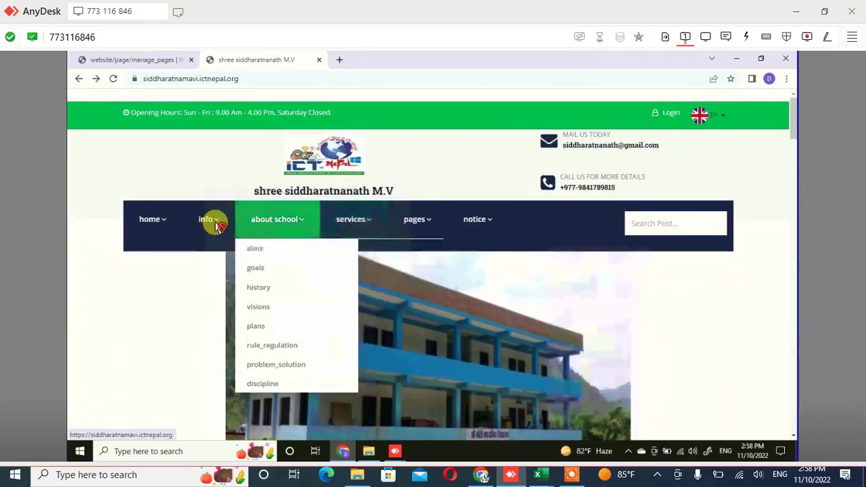
{"action": "mouse_move", "coordinate": [216, 226]}
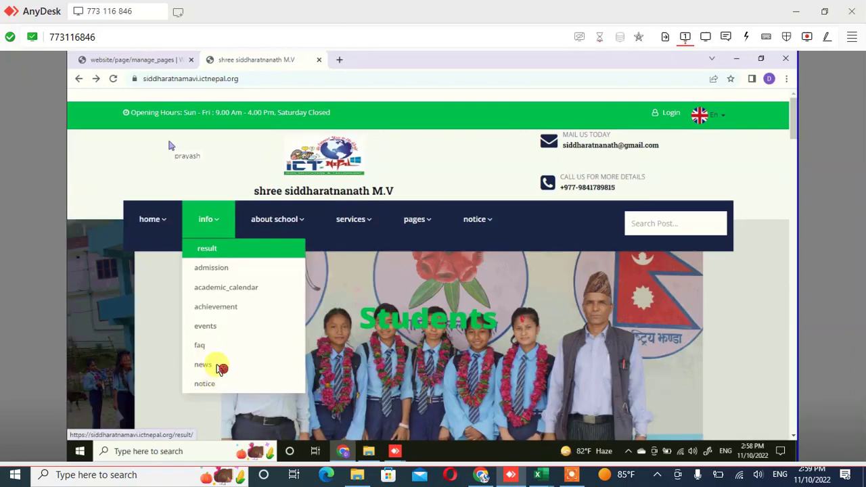
{"action": "left_click", "coordinate": [222, 368]}
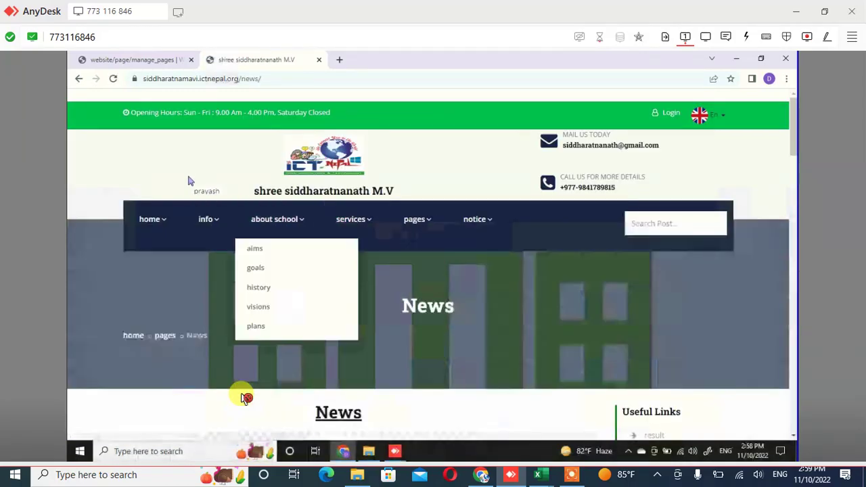
Scroll through the News page's related post cards and select the caption below the video
{"action": "scroll", "coordinate": [322, 226], "scroll_direction": "down", "scroll_amount": 3}
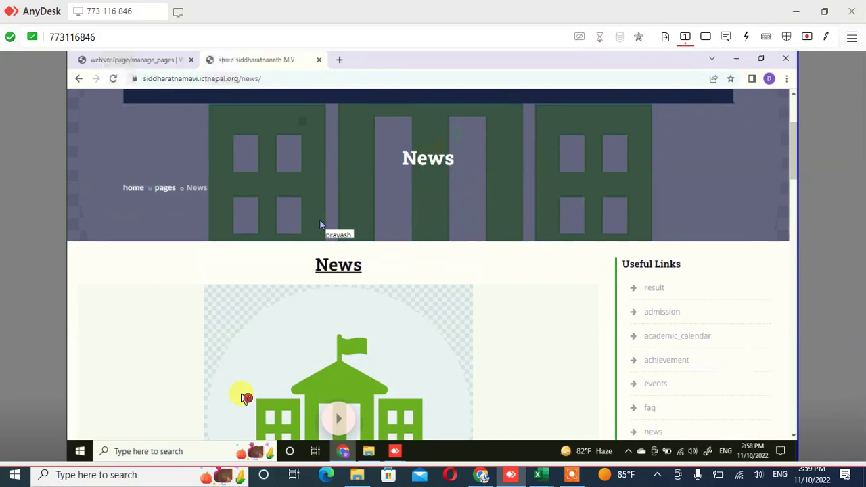
{"action": "scroll", "coordinate": [321, 225], "scroll_direction": "down", "scroll_amount": 2}
{"action": "scroll", "coordinate": [321, 225], "scroll_direction": "down", "scroll_amount": 2}
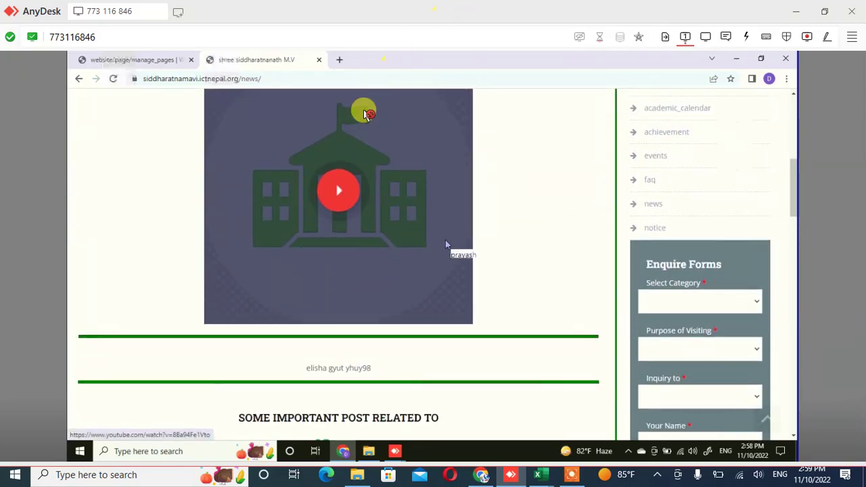
{"action": "scroll", "coordinate": [445, 245], "scroll_direction": "down", "scroll_amount": 2}
{"action": "scroll", "coordinate": [445, 245], "scroll_direction": "down", "scroll_amount": 1}
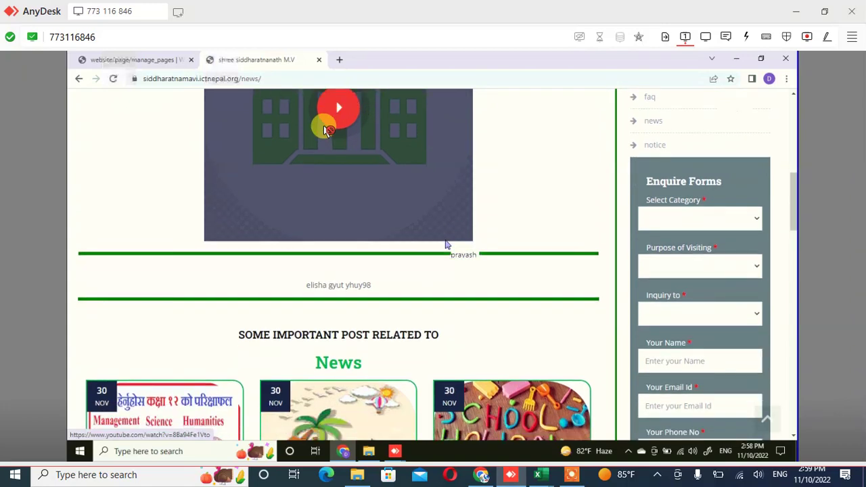
{"action": "scroll", "coordinate": [445, 244], "scroll_direction": "down", "scroll_amount": 1}
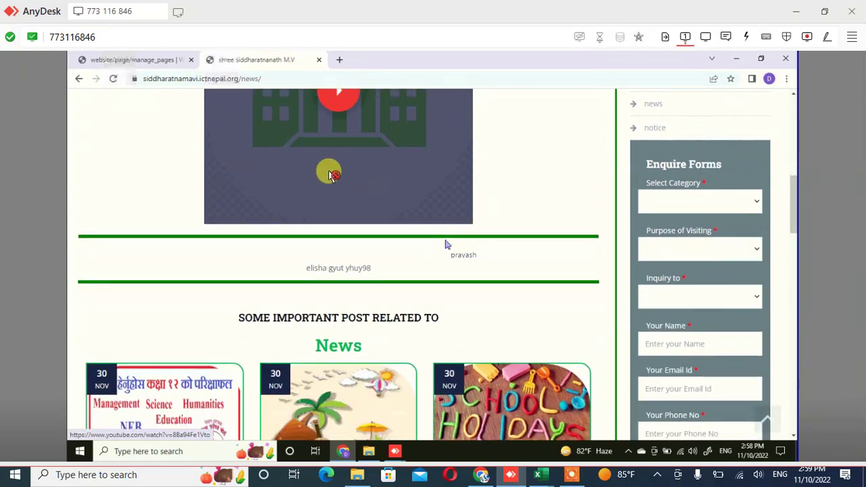
{"action": "scroll", "coordinate": [445, 245], "scroll_direction": "down", "scroll_amount": 2}
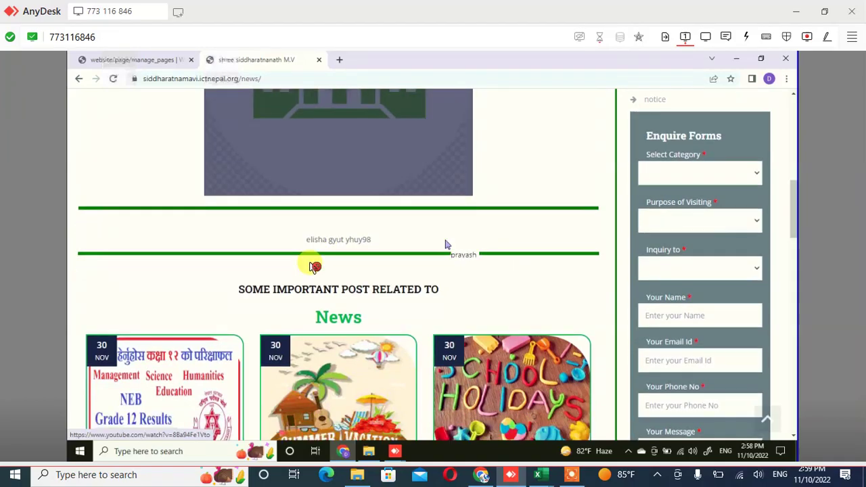
{"action": "scroll", "coordinate": [445, 245], "scroll_direction": "down", "scroll_amount": 5}
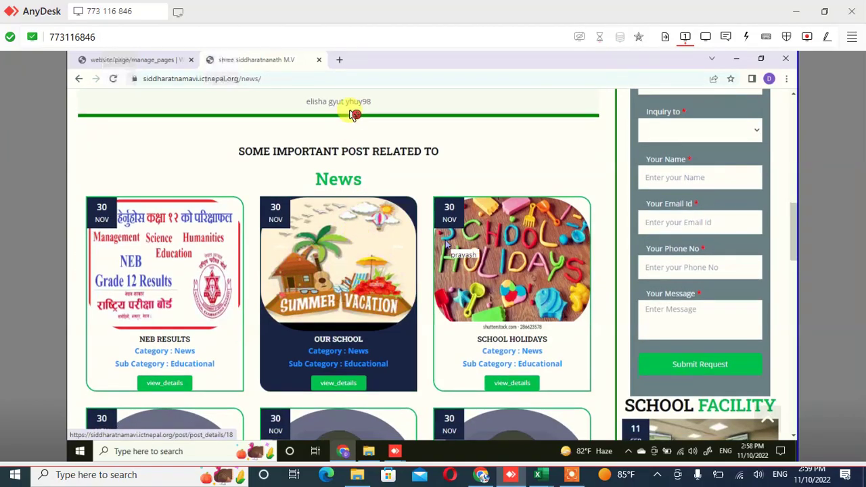
{"action": "scroll", "coordinate": [445, 244], "scroll_direction": "up", "scroll_amount": 2}
{"action": "scroll", "coordinate": [445, 244], "scroll_direction": "up", "scroll_amount": 3}
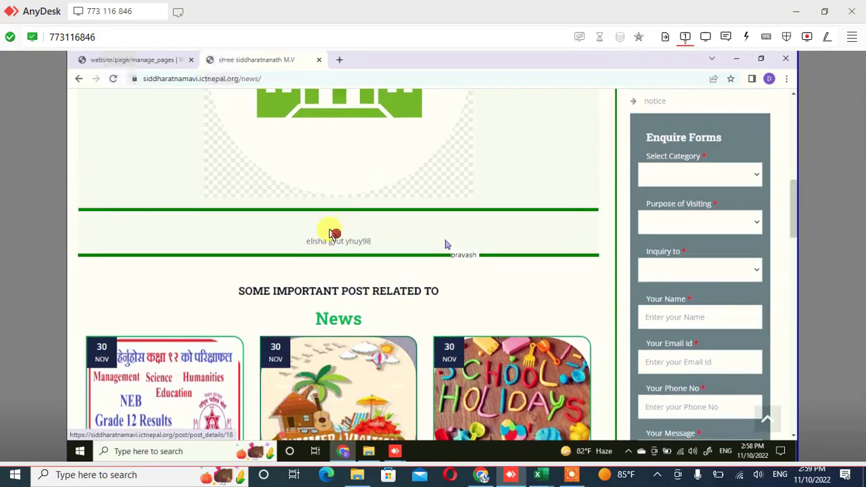
{"action": "left_click_drag", "start_coordinate": [371, 247], "coordinate": [365, 270]}
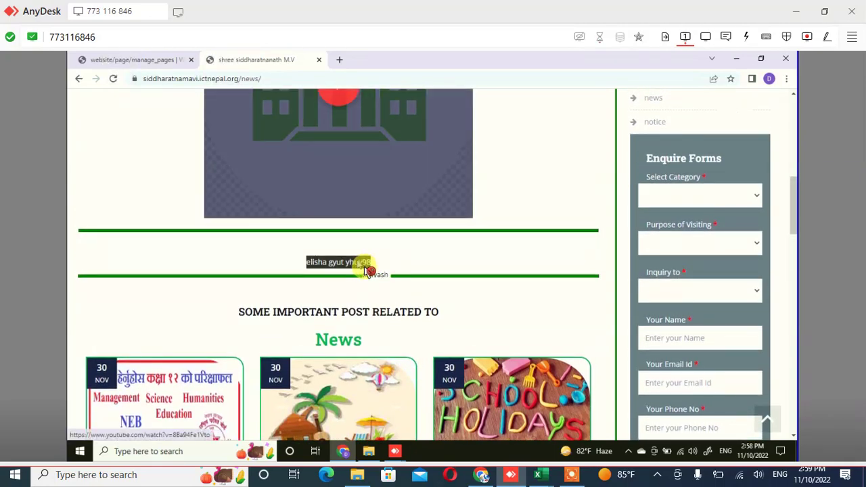
{"action": "scroll", "coordinate": [365, 270], "scroll_direction": "up", "scroll_amount": 10}
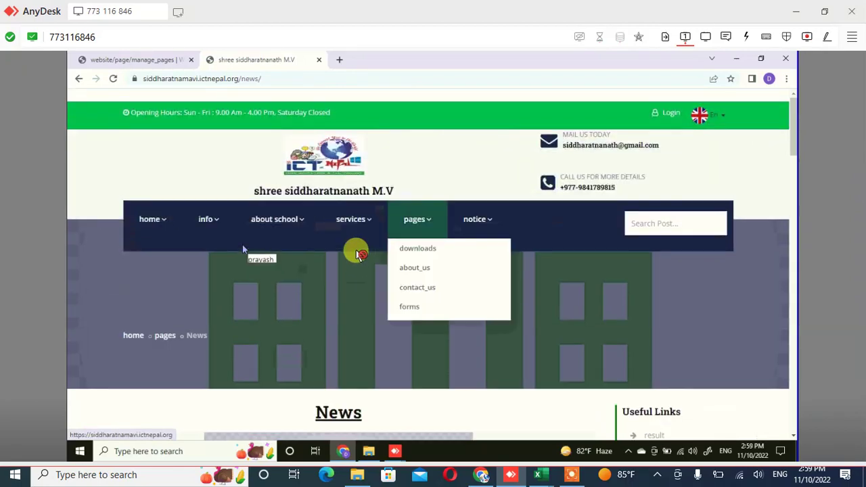
Reload the News page, review the posts again, and return to the admin Manage Pages tab
{"action": "left_click", "coordinate": [239, 391]}
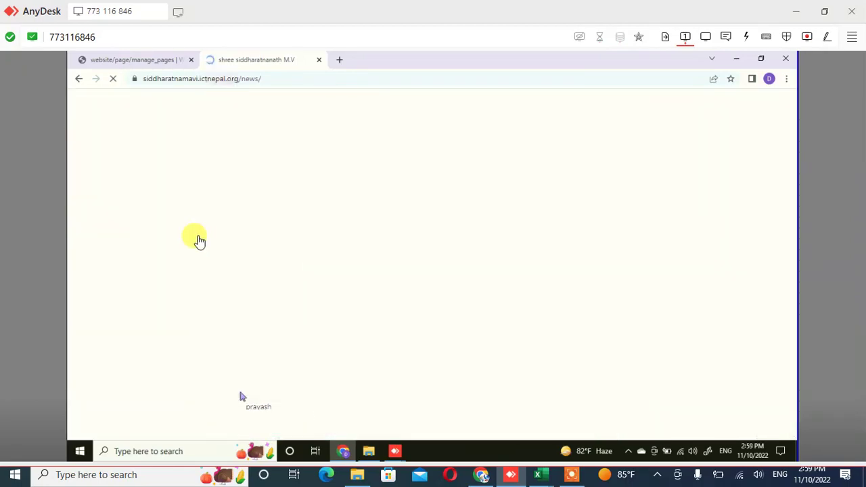
{"action": "scroll", "coordinate": [242, 398], "scroll_direction": "down", "scroll_amount": 7}
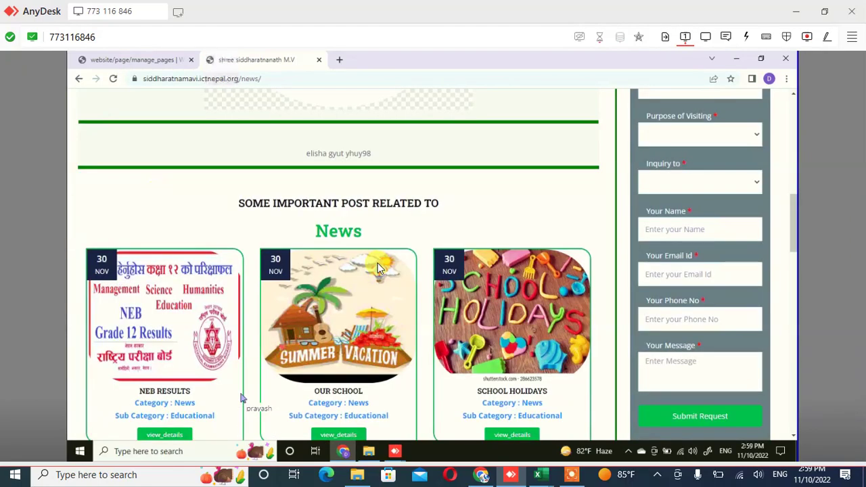
{"action": "scroll", "coordinate": [372, 266], "scroll_direction": "down", "scroll_amount": 7}
{"action": "scroll", "coordinate": [369, 265], "scroll_direction": "up", "scroll_amount": 3}
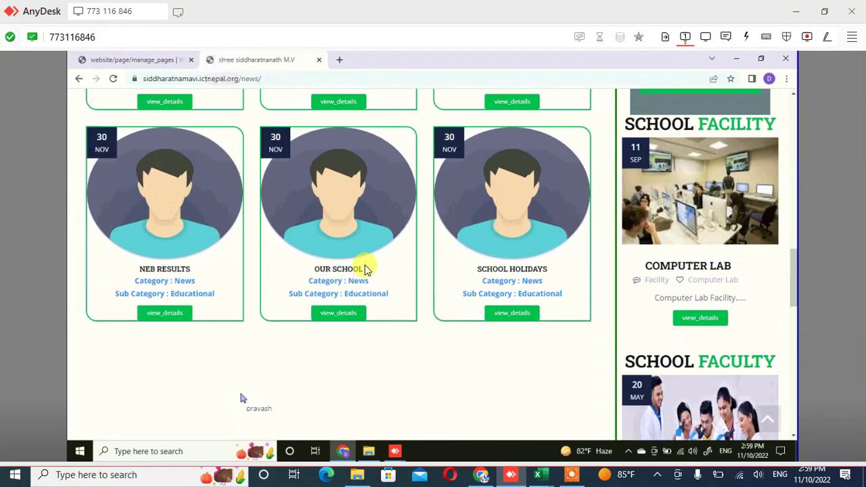
{"action": "scroll", "coordinate": [364, 269], "scroll_direction": "up", "scroll_amount": 6}
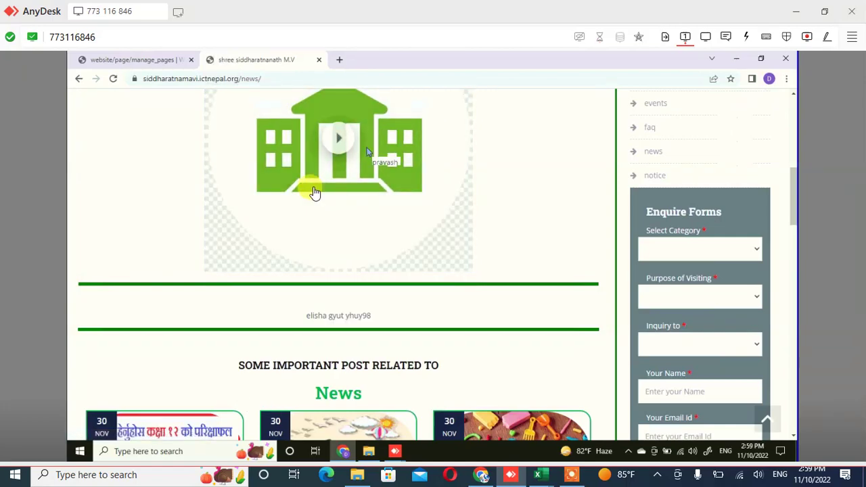
{"action": "scroll", "coordinate": [314, 192], "scroll_direction": "up", "scroll_amount": 6}
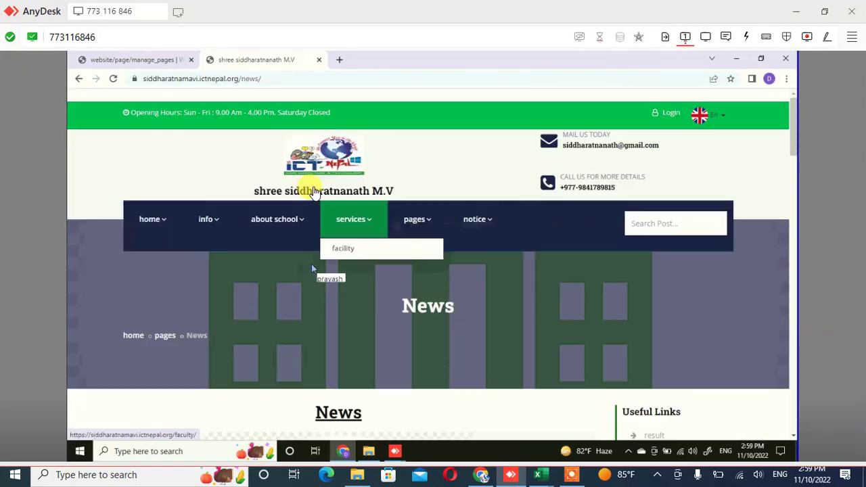
{"action": "scroll", "coordinate": [313, 193], "scroll_direction": "down", "scroll_amount": 7}
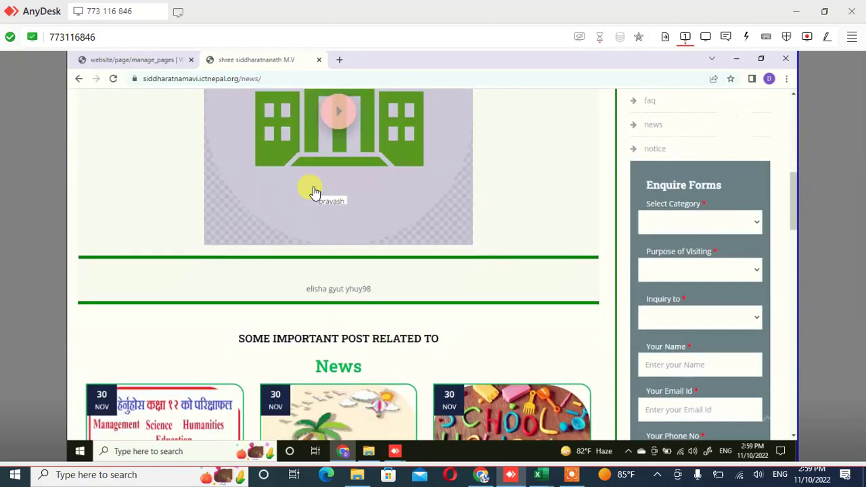
{"action": "scroll", "coordinate": [314, 193], "scroll_direction": "down", "scroll_amount": 2}
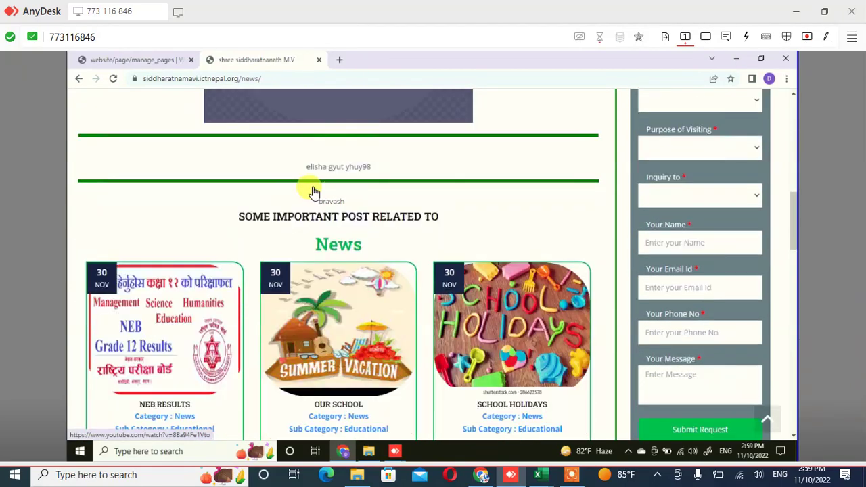
{"action": "scroll", "coordinate": [313, 193], "scroll_direction": "down", "scroll_amount": 1}
{"action": "scroll", "coordinate": [312, 187], "scroll_direction": "down", "scroll_amount": 8}
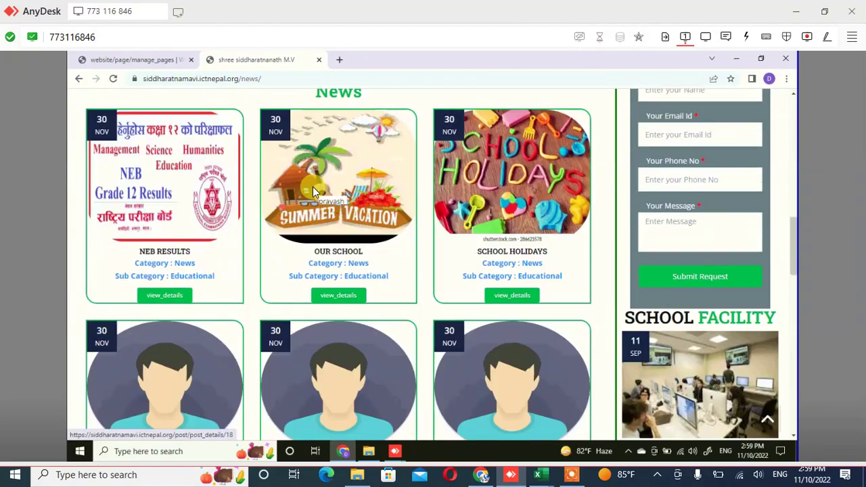
{"action": "key", "text": "ctrl+shift+Tab"}
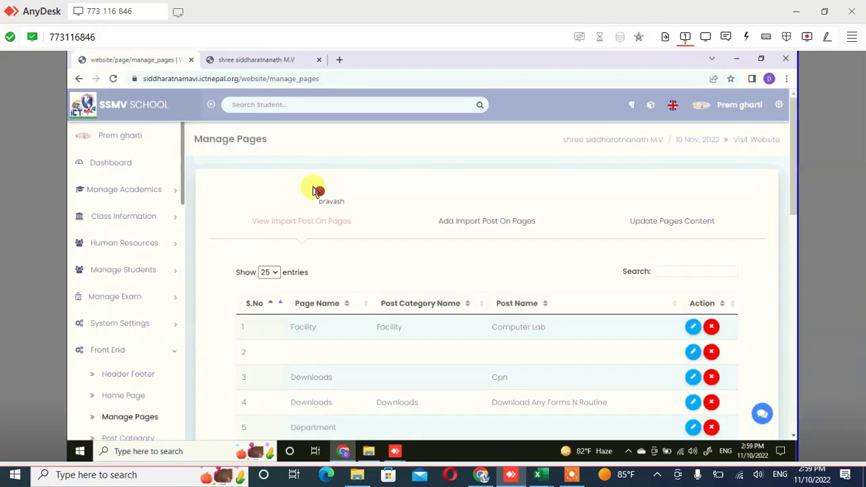
Edit the News page content and check the Banner Image size hint of 500px height by 1000px width
{"action": "left_click", "coordinate": [671, 221]}
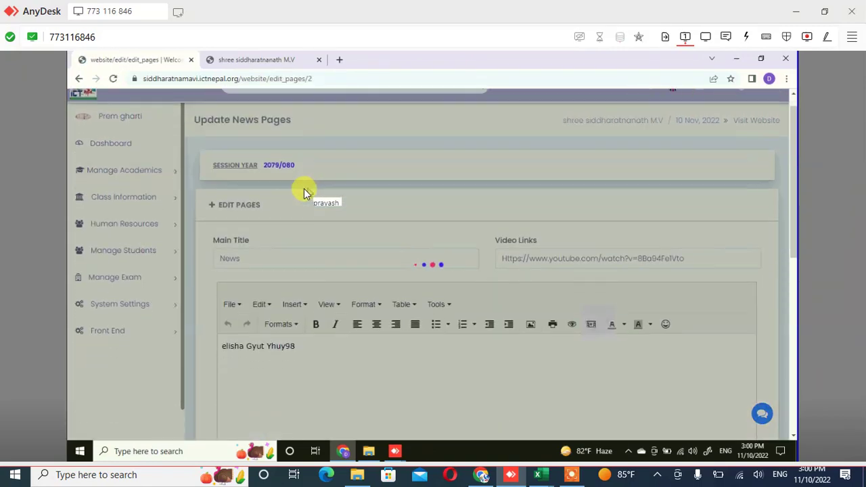
{"action": "scroll", "coordinate": [304, 188], "scroll_direction": "down", "scroll_amount": 4}
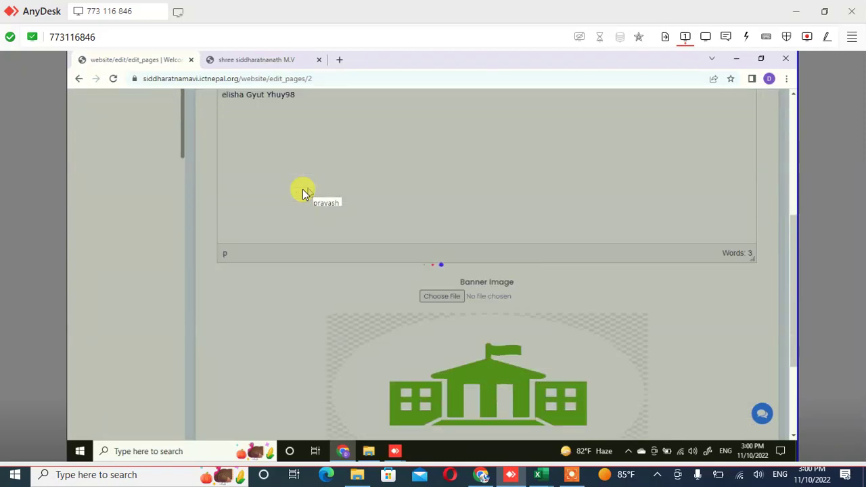
{"action": "scroll", "coordinate": [304, 193], "scroll_direction": "down", "scroll_amount": 3}
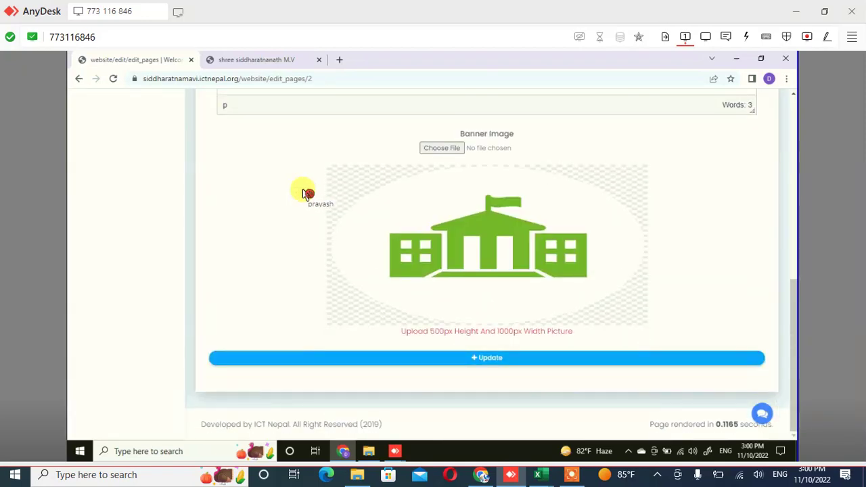
{"action": "left_click_drag", "start_coordinate": [434, 331], "coordinate": [514, 331]}
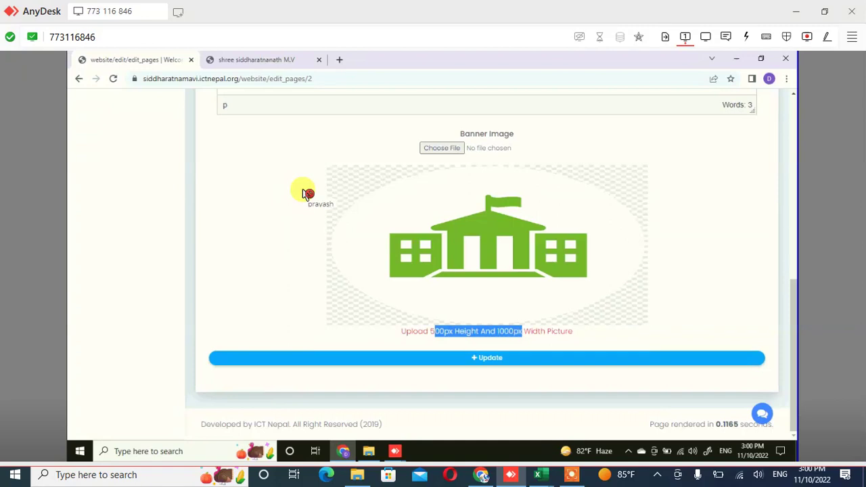
{"action": "scroll", "coordinate": [303, 192], "scroll_direction": "up", "scroll_amount": 3}
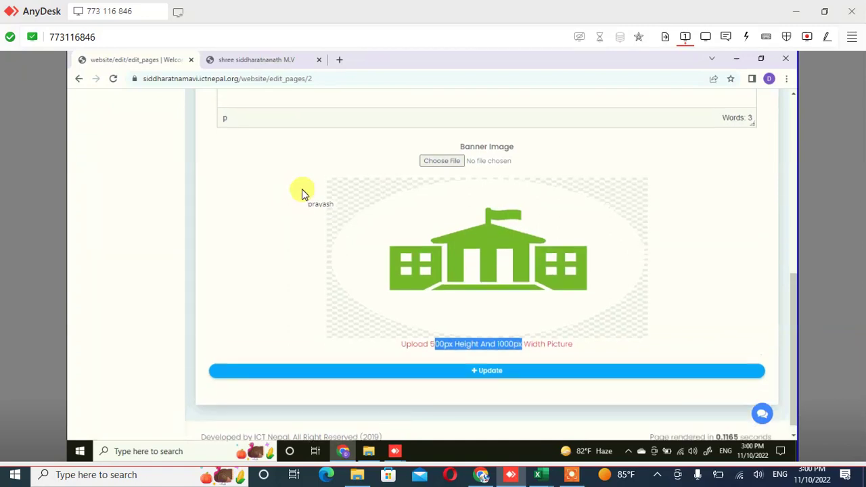
{"action": "scroll", "coordinate": [295, 181], "scroll_direction": "up", "scroll_amount": 2}
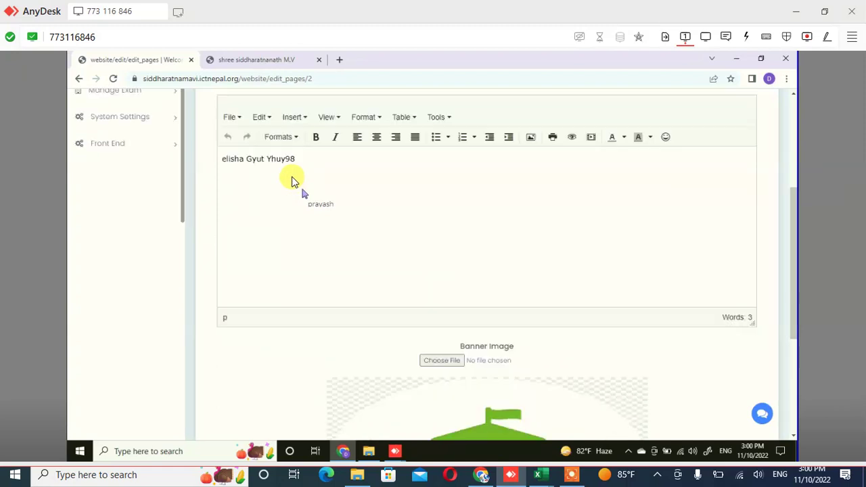
{"action": "scroll", "coordinate": [292, 180], "scroll_direction": "up", "scroll_amount": 2}
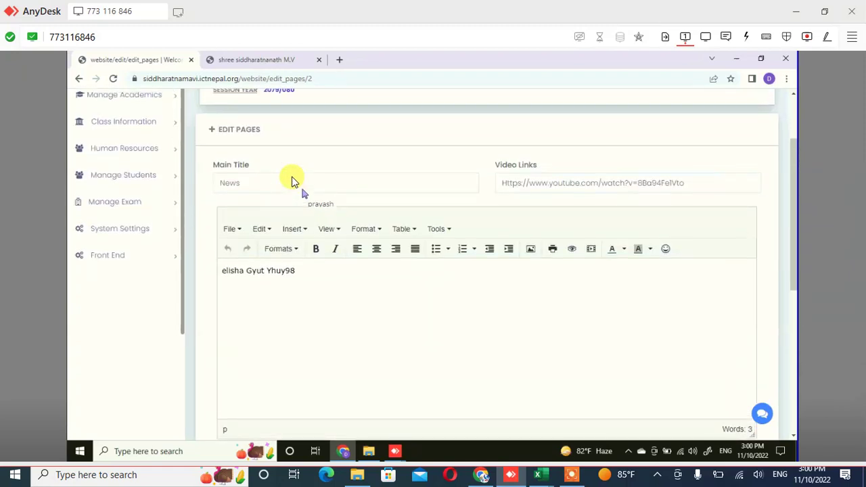
{"action": "scroll", "coordinate": [293, 180], "scroll_direction": "up", "scroll_amount": 1}
{"action": "scroll", "coordinate": [292, 181], "scroll_direction": "up", "scroll_amount": 1}
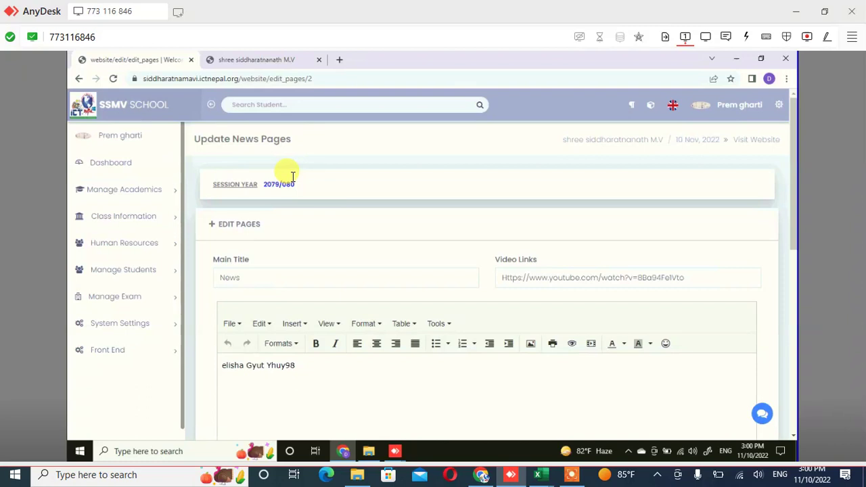
Go through Front End and Manage Pages to the Post Category page listing Post, News, Events, Notice
{"action": "left_click", "coordinate": [178, 352]}
{"action": "scroll", "coordinate": [162, 372], "scroll_direction": "down", "scroll_amount": 1}
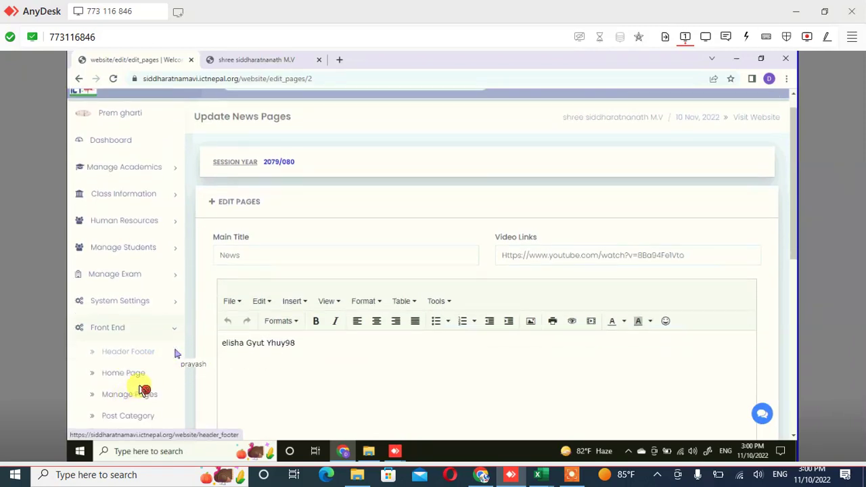
{"action": "left_click", "coordinate": [144, 391]}
{"action": "scroll", "coordinate": [144, 386], "scroll_direction": "down", "scroll_amount": 1}
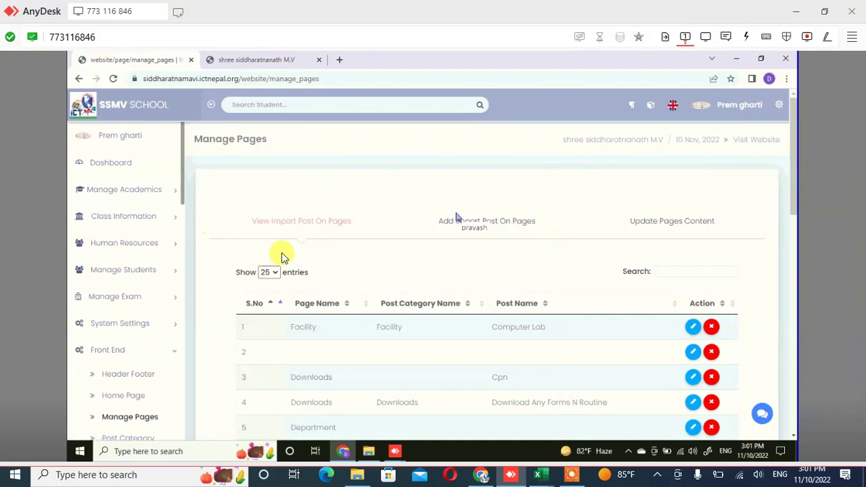
{"action": "left_click", "coordinate": [712, 230]}
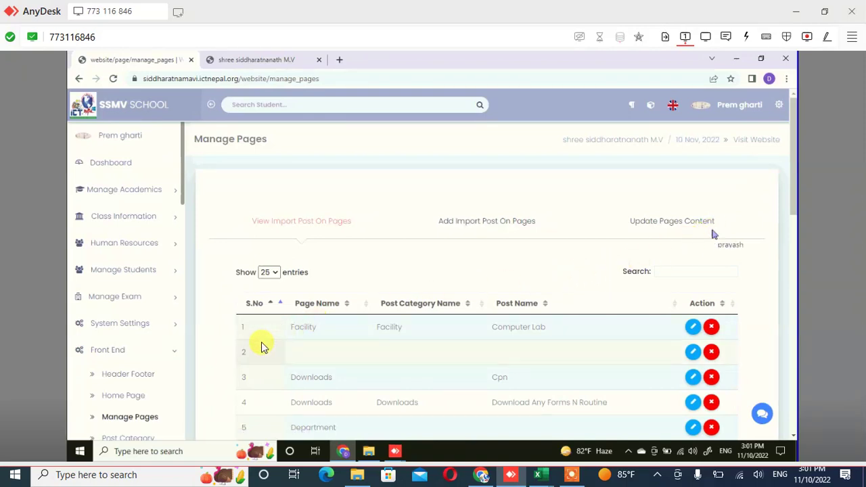
{"action": "scroll", "coordinate": [236, 345], "scroll_direction": "down", "scroll_amount": 1}
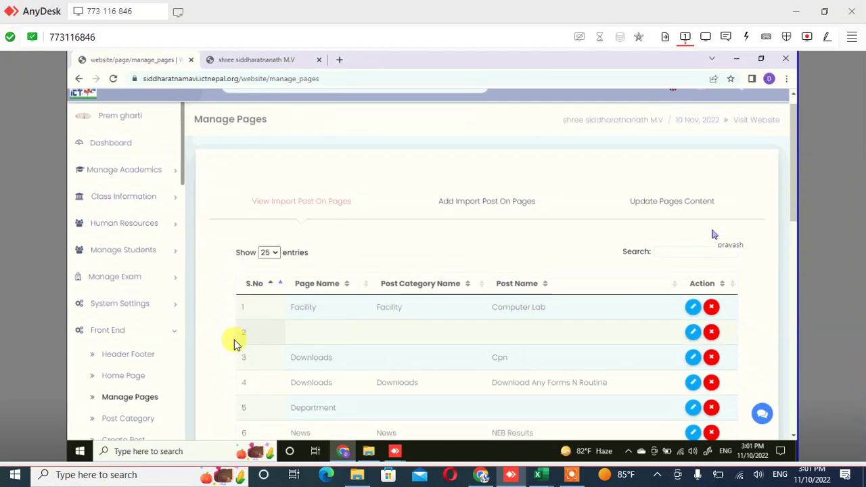
{"action": "scroll", "coordinate": [236, 345], "scroll_direction": "down", "scroll_amount": 4}
{"action": "left_click", "coordinate": [191, 331]}
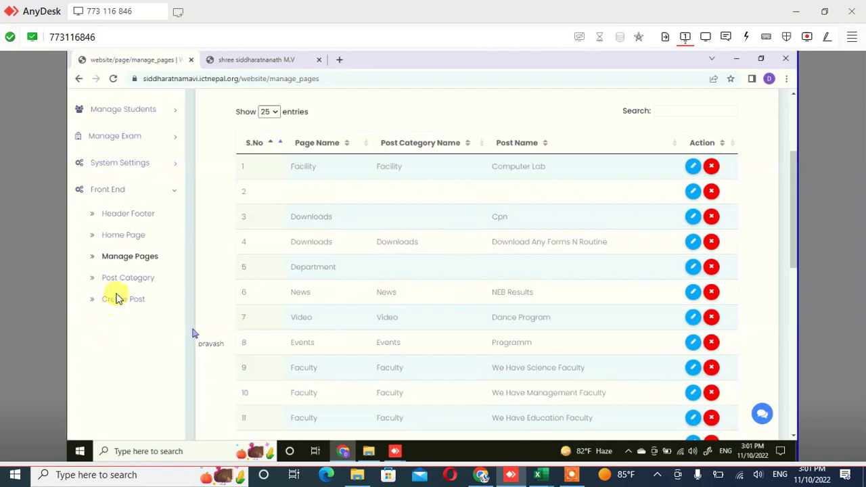
{"action": "left_click", "coordinate": [122, 290]}
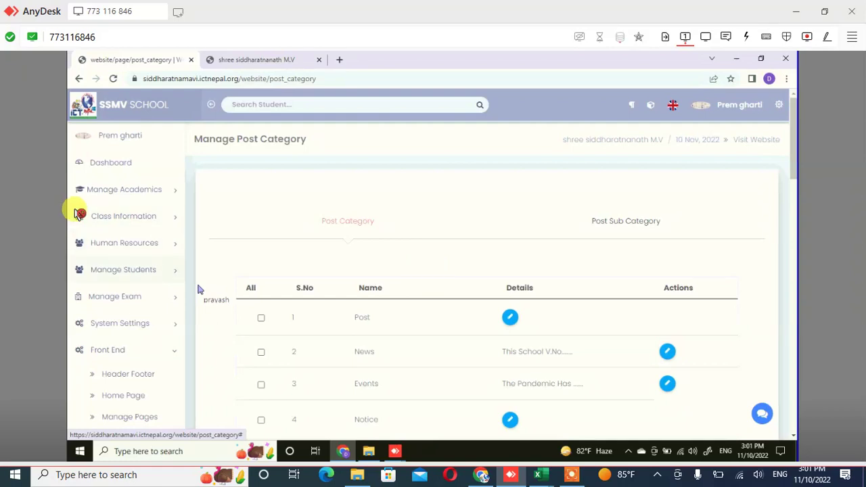
Go back from Post Category to the Manage Pages page-content list
{"action": "scroll", "coordinate": [76, 213], "scroll_direction": "down", "scroll_amount": 2}
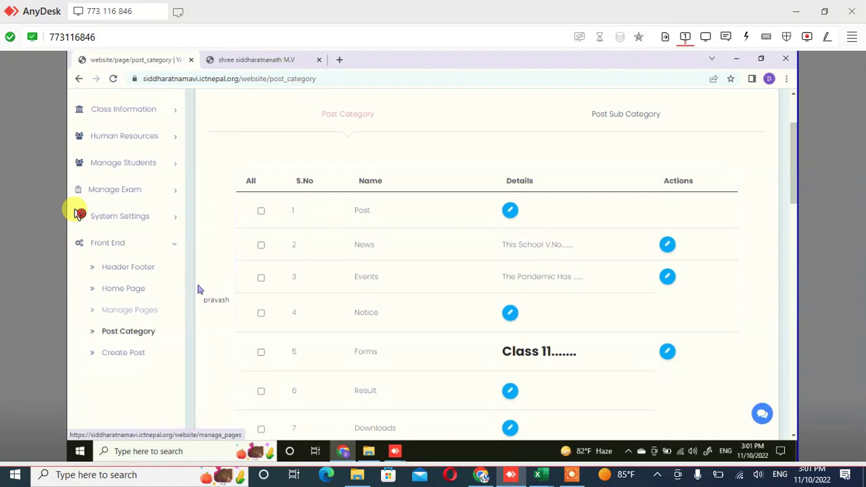
{"action": "left_click", "coordinate": [129, 309]}
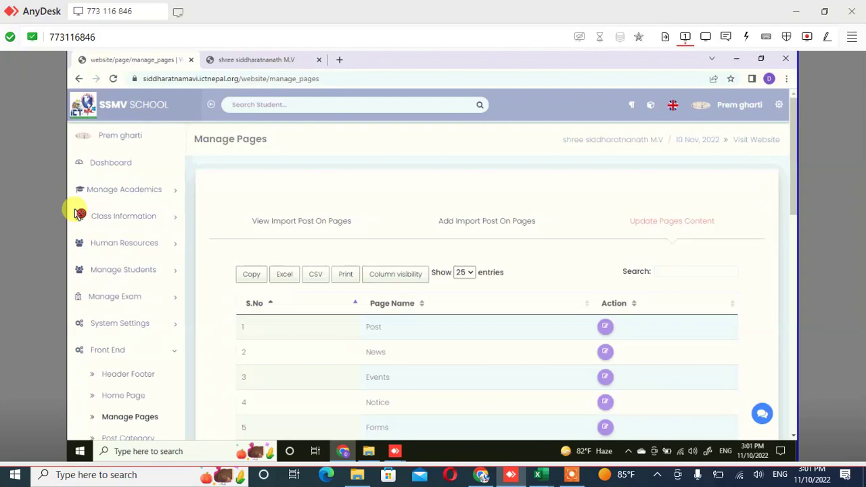
Edit the Post page (row 1) and set its banner image to the camera-roll photo
{"action": "left_click", "coordinate": [604, 327]}
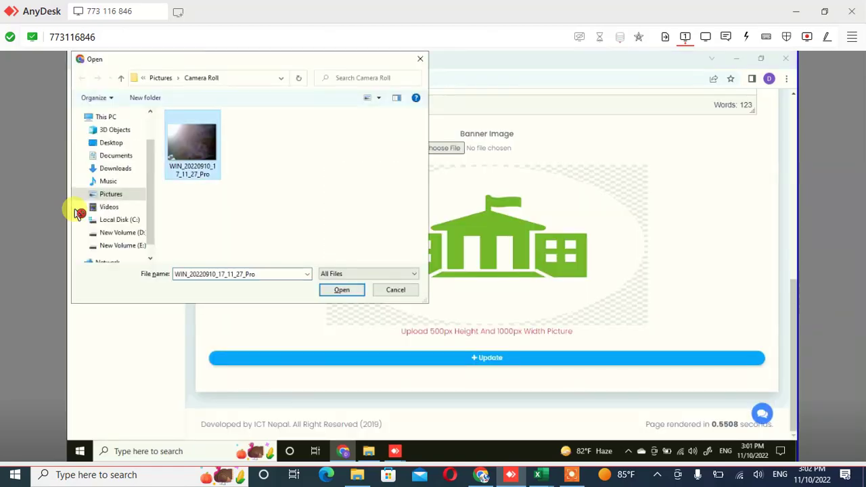
{"action": "key", "text": "Return"}
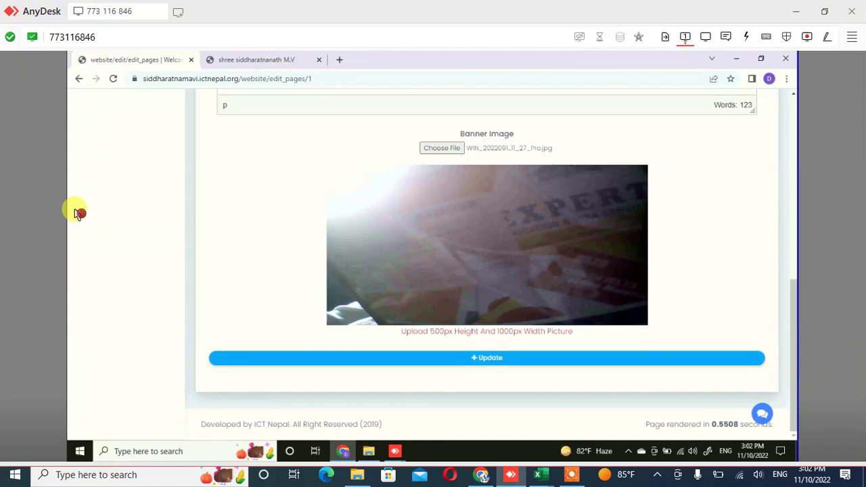
{"action": "scroll", "coordinate": [79, 214], "scroll_direction": "up", "scroll_amount": 2}
{"action": "scroll", "coordinate": [79, 214], "scroll_direction": "up", "scroll_amount": 3}
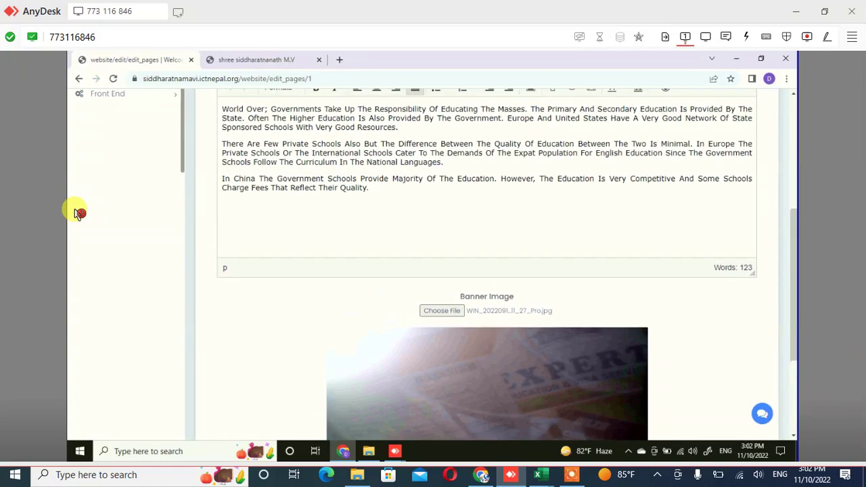
{"action": "scroll", "coordinate": [79, 214], "scroll_direction": "up", "scroll_amount": 6}
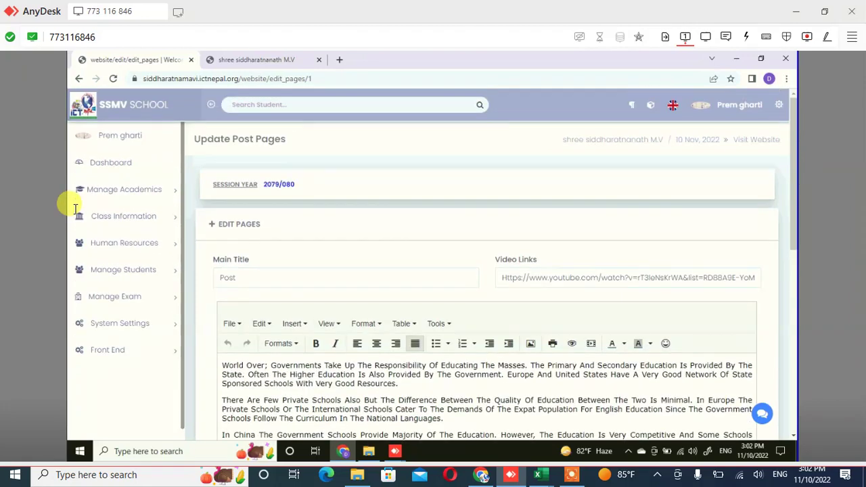
{"action": "scroll", "coordinate": [76, 207], "scroll_direction": "down", "scroll_amount": 2}
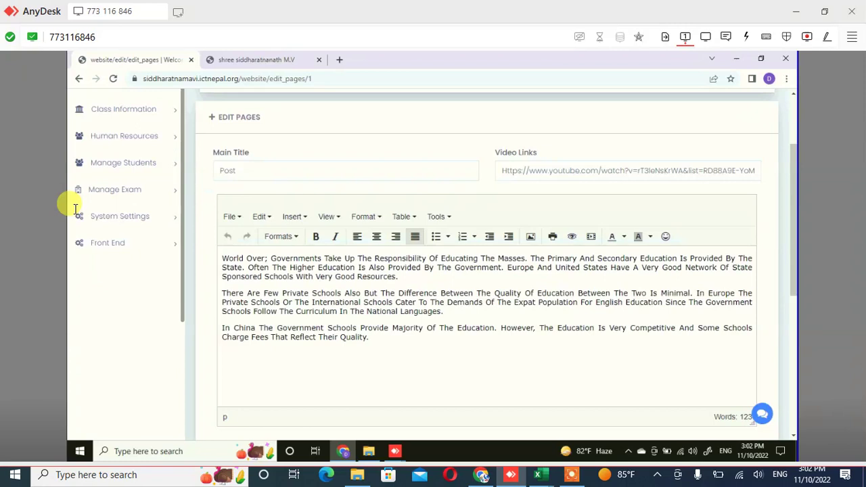
{"action": "left_click", "coordinate": [78, 214]}
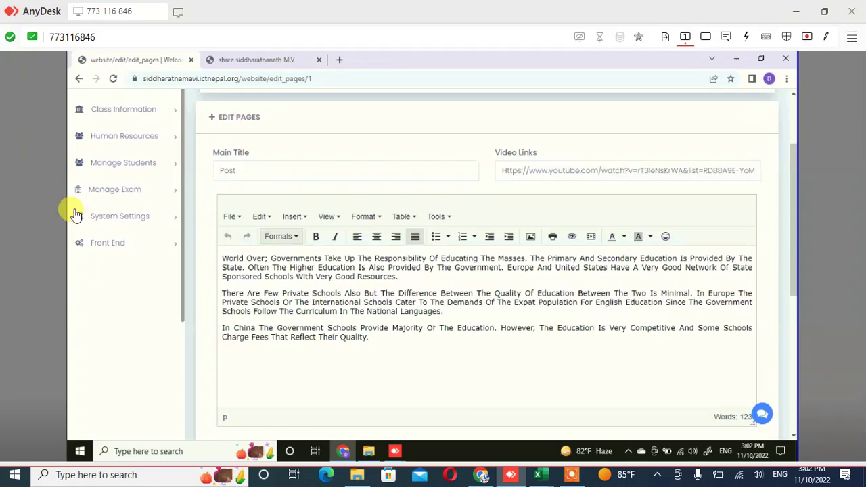
{"action": "left_click", "coordinate": [78, 213]}
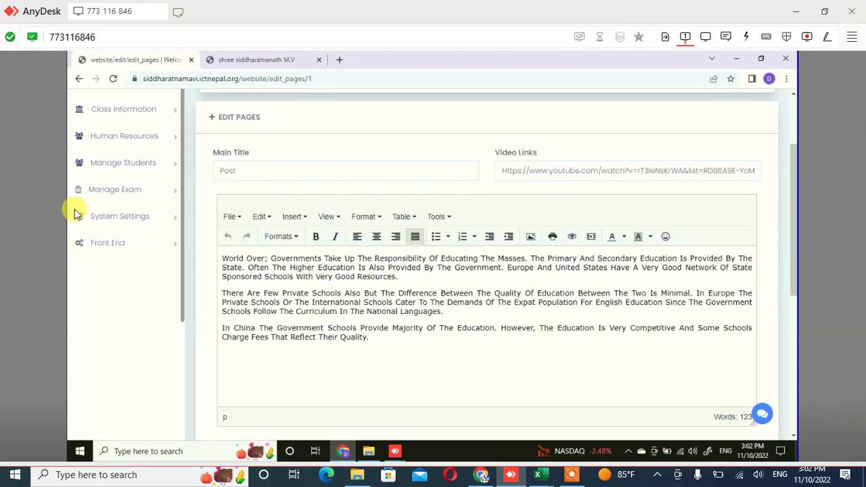
{"action": "left_click", "coordinate": [76, 214]}
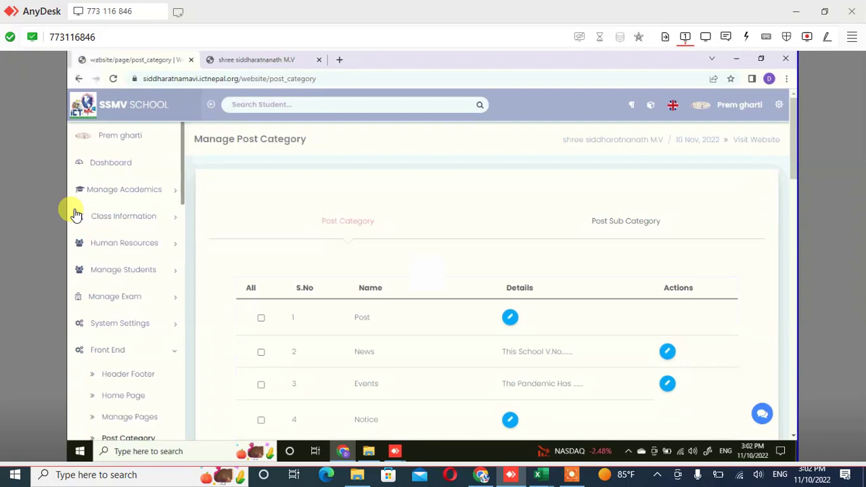
Scroll through the Post Category table to review the categories and their descriptions
{"action": "scroll", "coordinate": [433, 359], "scroll_direction": "down", "scroll_amount": 2}
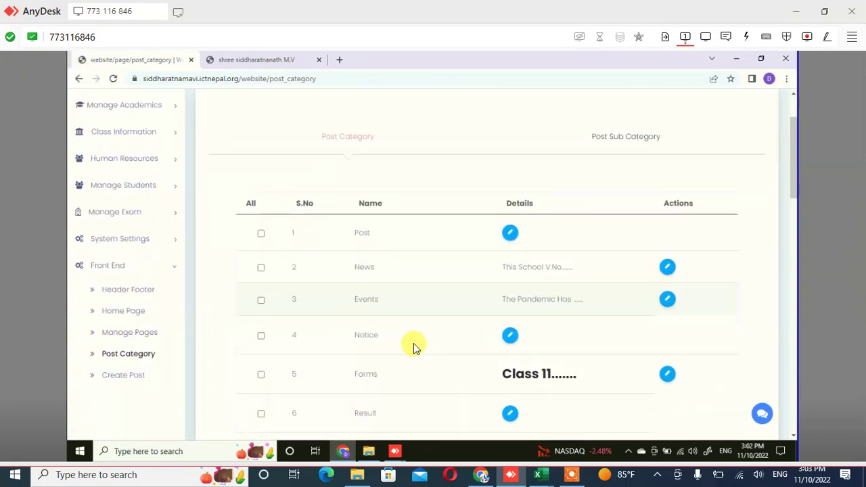
{"action": "scroll", "coordinate": [413, 343], "scroll_direction": "down", "scroll_amount": 3}
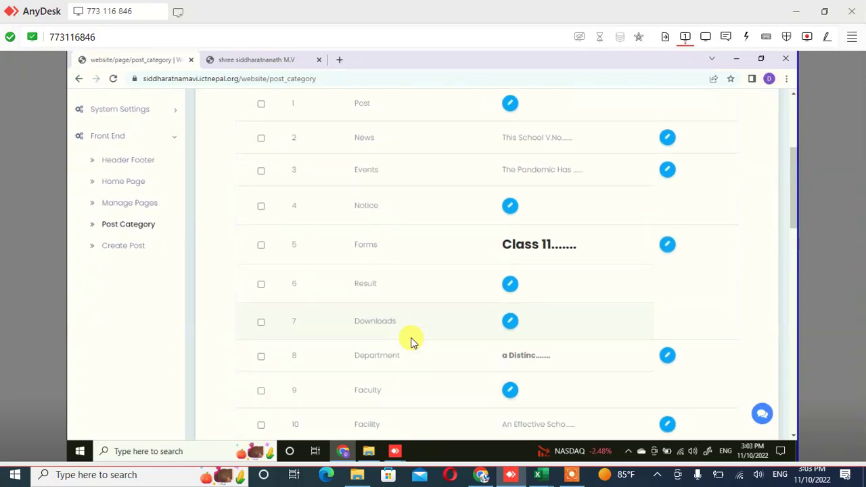
{"action": "scroll", "coordinate": [409, 340], "scroll_direction": "down", "scroll_amount": 7}
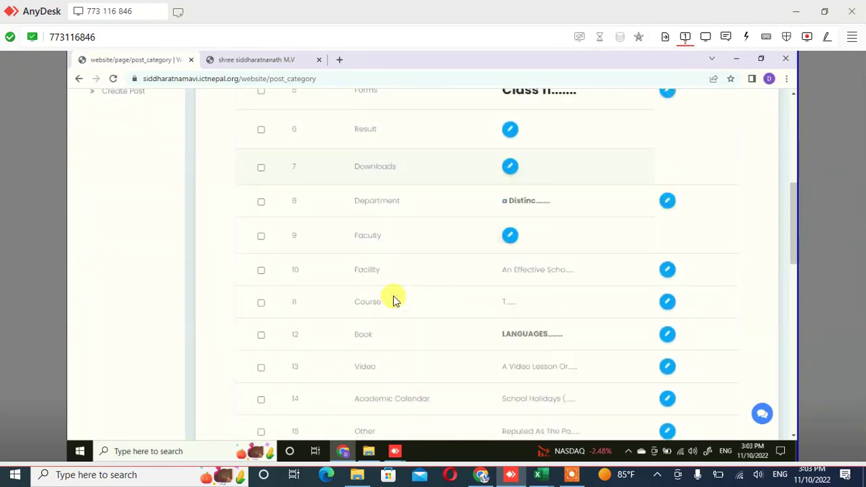
{"action": "scroll", "coordinate": [434, 284], "scroll_direction": "down", "scroll_amount": 2}
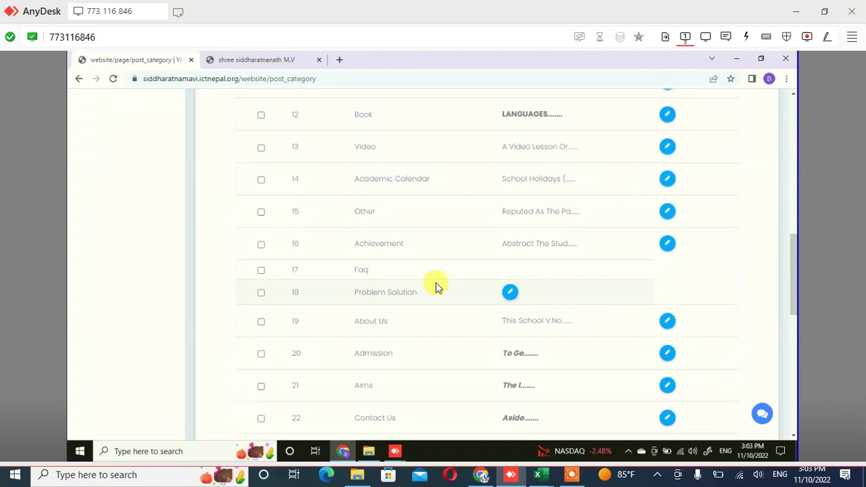
{"action": "scroll", "coordinate": [436, 282], "scroll_direction": "up", "scroll_amount": 10}
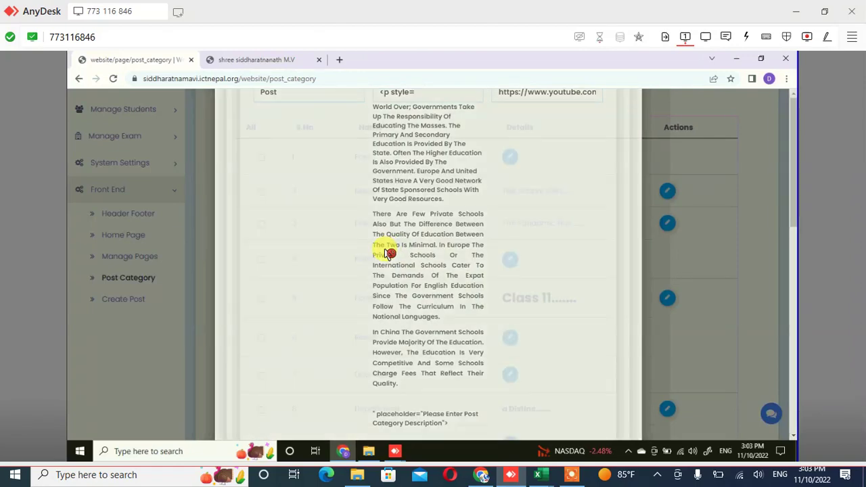
{"action": "left_click", "coordinate": [387, 253]}
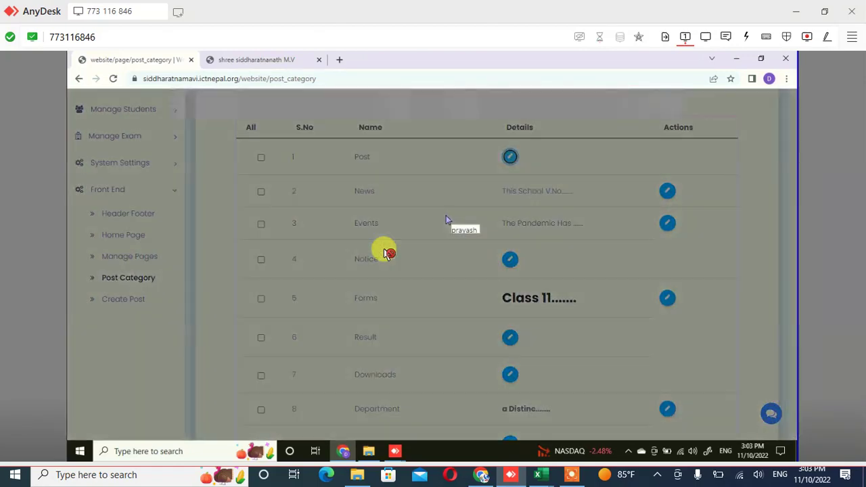
{"action": "left_click", "coordinate": [387, 253]}
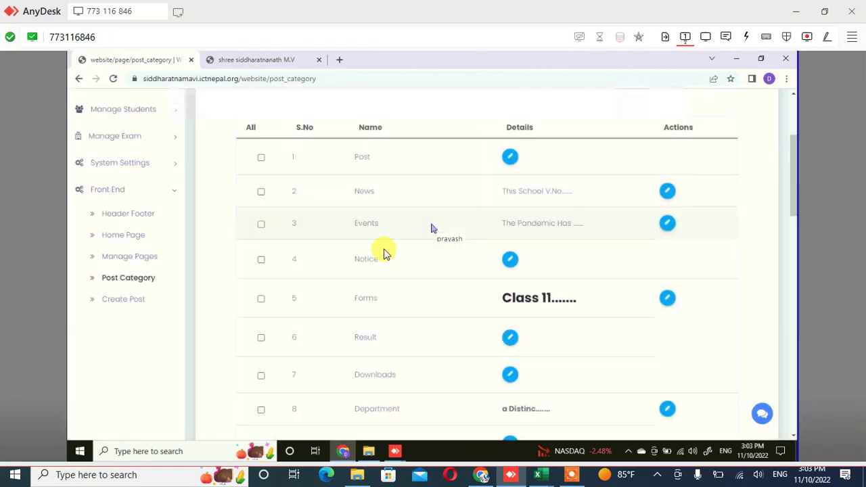
{"action": "left_click", "coordinate": [386, 253]}
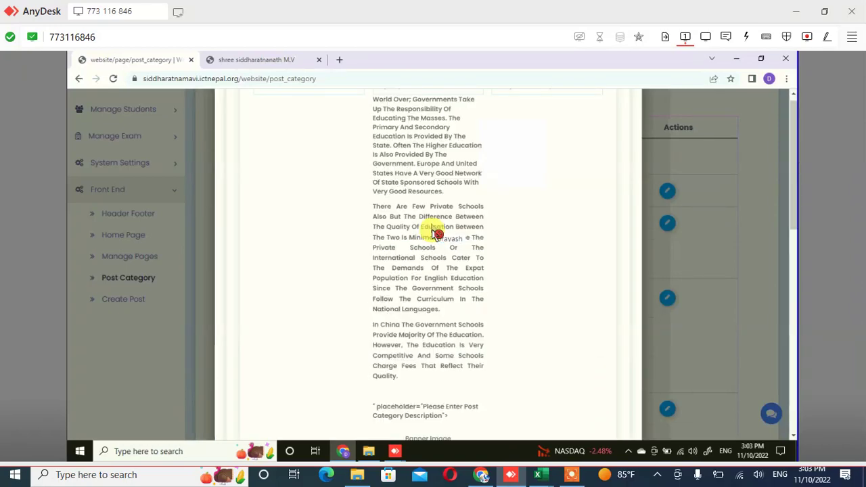
{"action": "scroll", "coordinate": [433, 233], "scroll_direction": "down", "scroll_amount": 3}
{"action": "scroll", "coordinate": [433, 234], "scroll_direction": "down", "scroll_amount": 10}
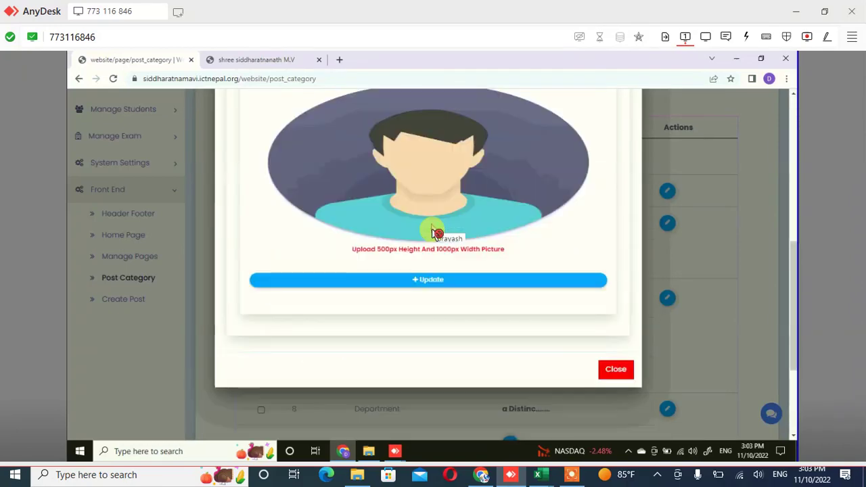
{"action": "scroll", "coordinate": [433, 233], "scroll_direction": "up", "scroll_amount": 8}
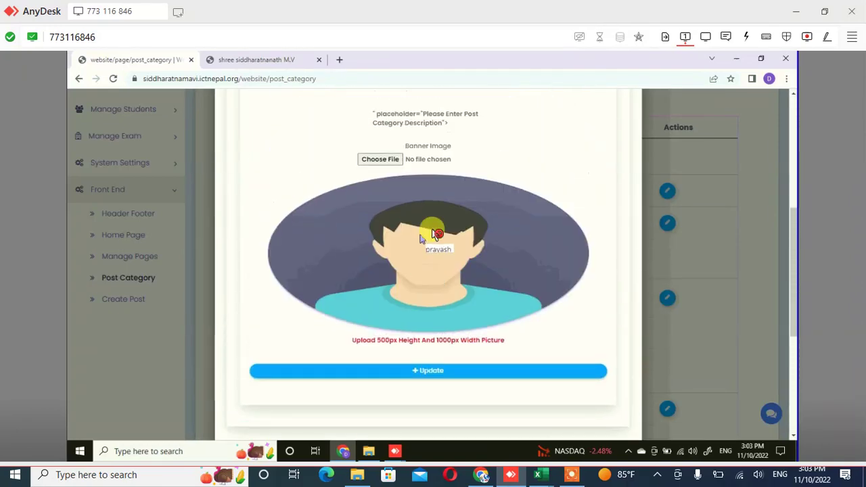
{"action": "scroll", "coordinate": [433, 233], "scroll_direction": "up", "scroll_amount": 2}
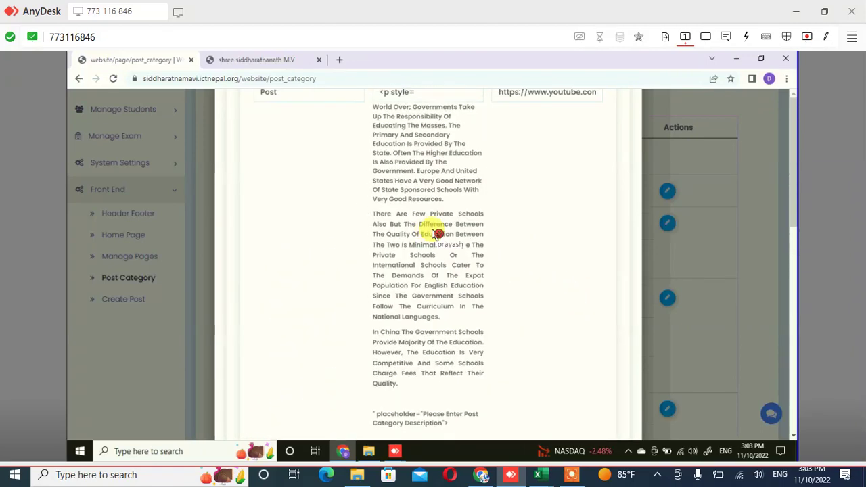
{"action": "left_click_drag", "start_coordinate": [372, 116], "coordinate": [432, 224]}
{"action": "left_click", "coordinate": [426, 122]}
{"action": "left_click", "coordinate": [401, 149]}
{"action": "left_click", "coordinate": [396, 139]}
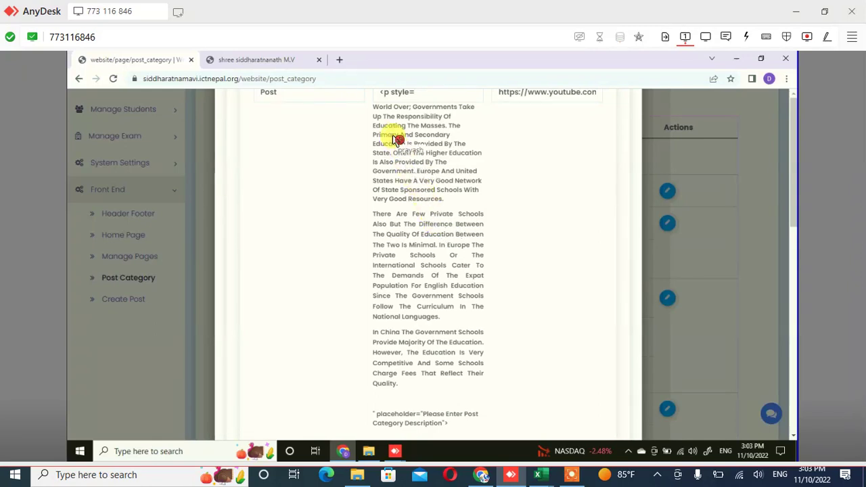
{"action": "scroll", "coordinate": [396, 140], "scroll_direction": "down", "scroll_amount": 3}
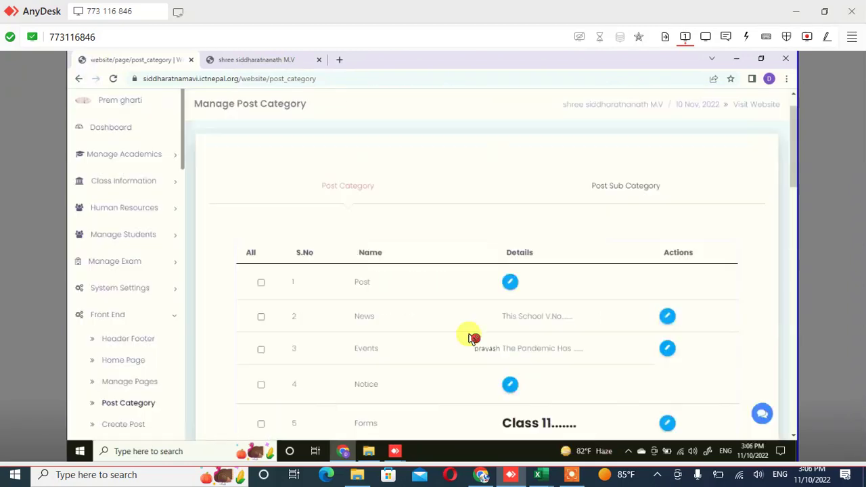
Review the full Manage Post Category list, from Post through Department
{"action": "scroll", "coordinate": [469, 334], "scroll_direction": "down", "scroll_amount": 1}
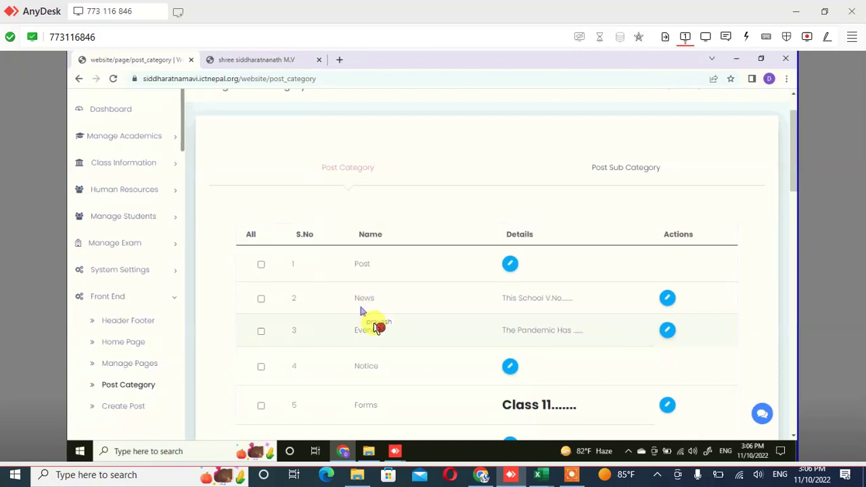
{"action": "scroll", "coordinate": [384, 347], "scroll_direction": "down", "scroll_amount": 1}
{"action": "scroll", "coordinate": [384, 347], "scroll_direction": "down", "scroll_amount": 1}
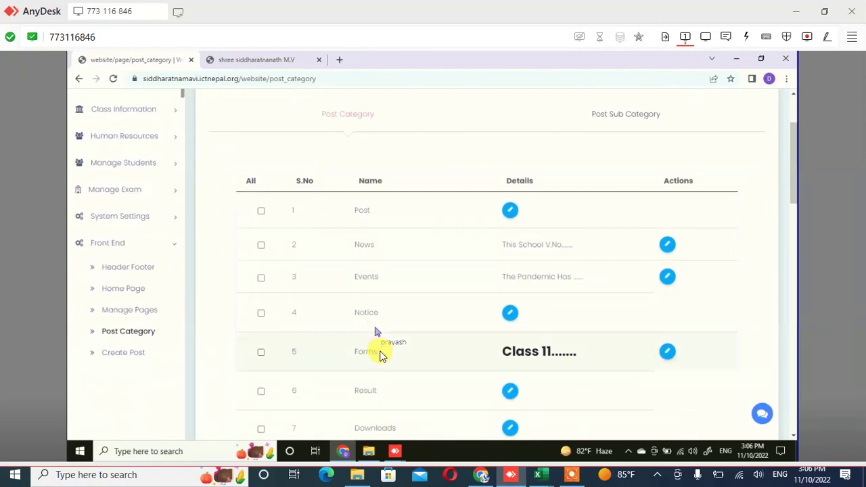
{"action": "scroll", "coordinate": [382, 352], "scroll_direction": "down", "scroll_amount": 1}
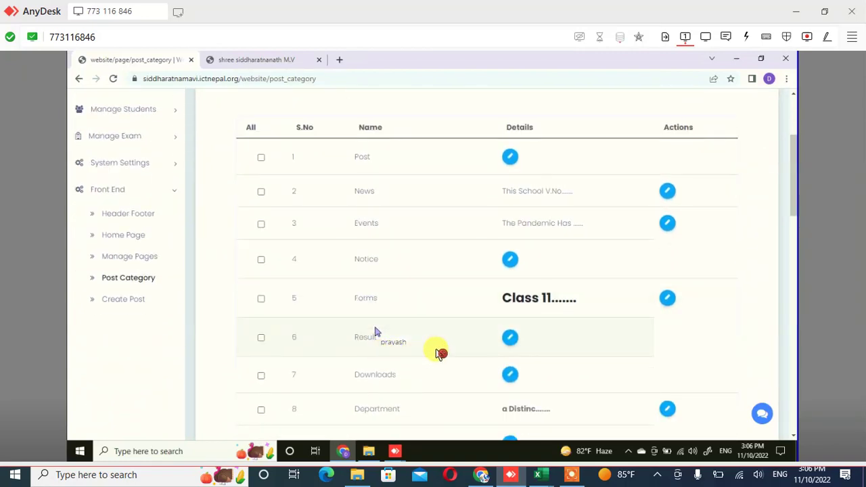
{"action": "scroll", "coordinate": [433, 348], "scroll_direction": "up", "scroll_amount": 2}
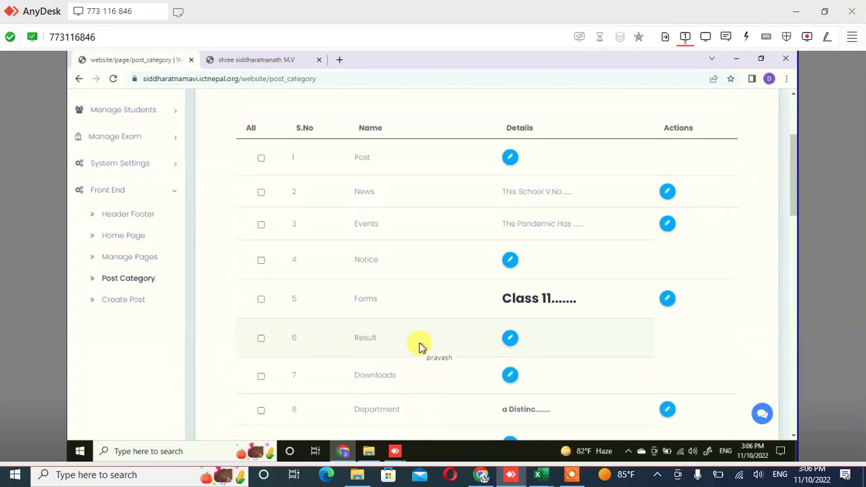
{"action": "scroll", "coordinate": [419, 347], "scroll_direction": "up", "scroll_amount": 1}
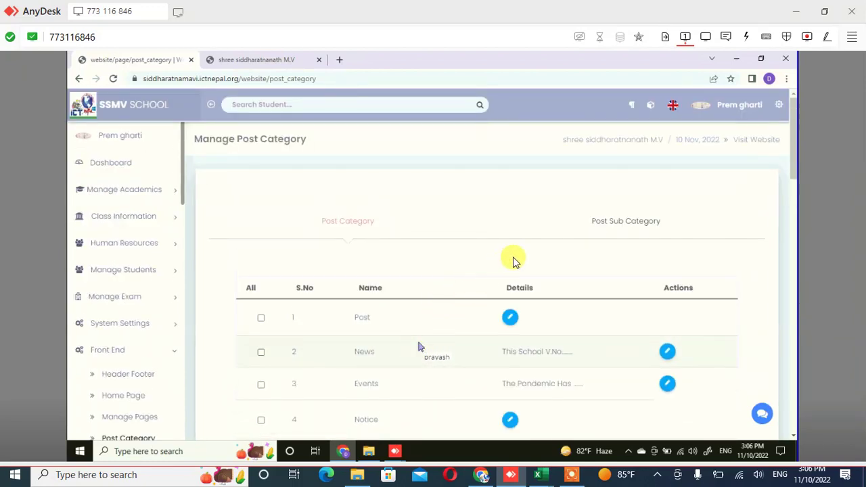
{"action": "scroll", "coordinate": [541, 256], "scroll_direction": "down", "scroll_amount": 1}
{"action": "left_click", "coordinate": [617, 178]}
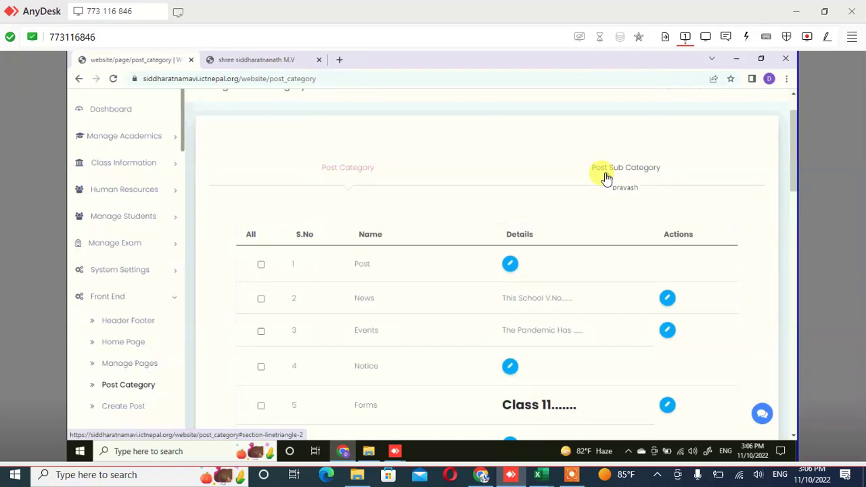
Show the Post Sub Category form and review the existing sub-category table
{"action": "left_click", "coordinate": [608, 176]}
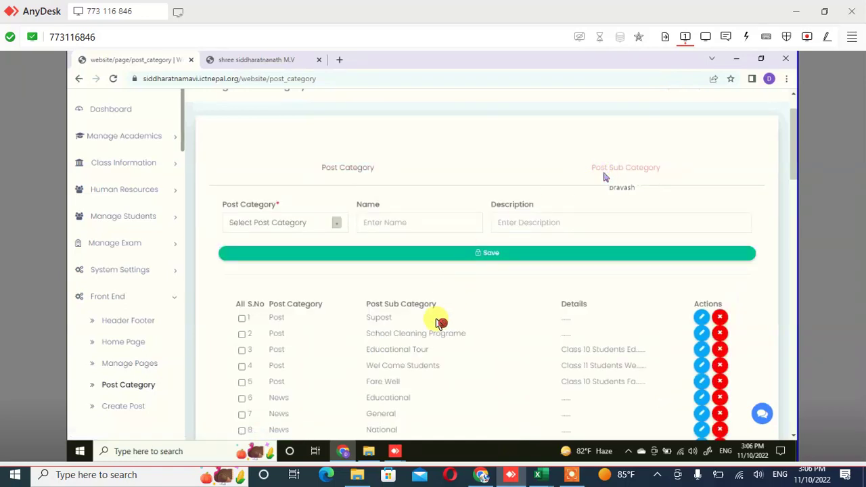
{"action": "scroll", "coordinate": [409, 349], "scroll_direction": "down", "scroll_amount": 1}
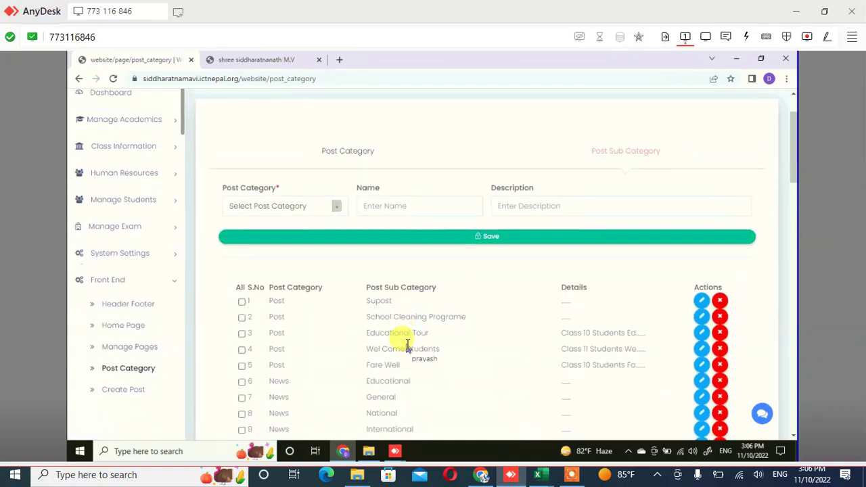
{"action": "scroll", "coordinate": [409, 346], "scroll_direction": "down", "scroll_amount": 3}
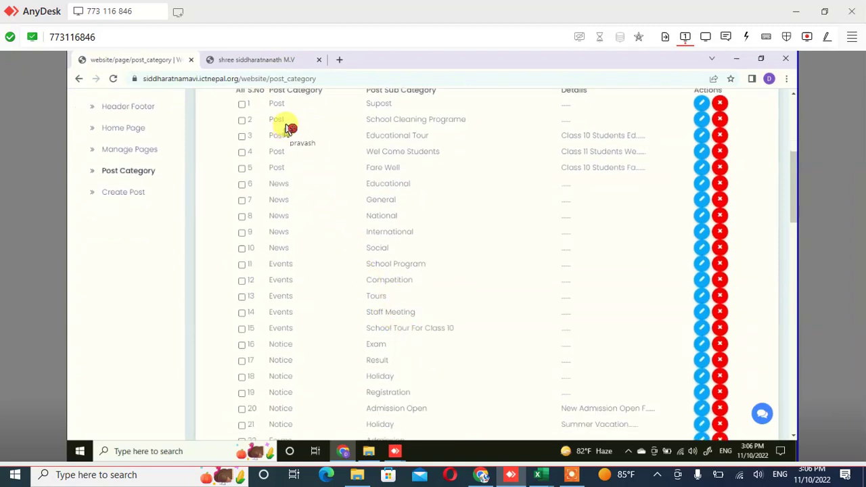
{"action": "left_click", "coordinate": [350, 131]}
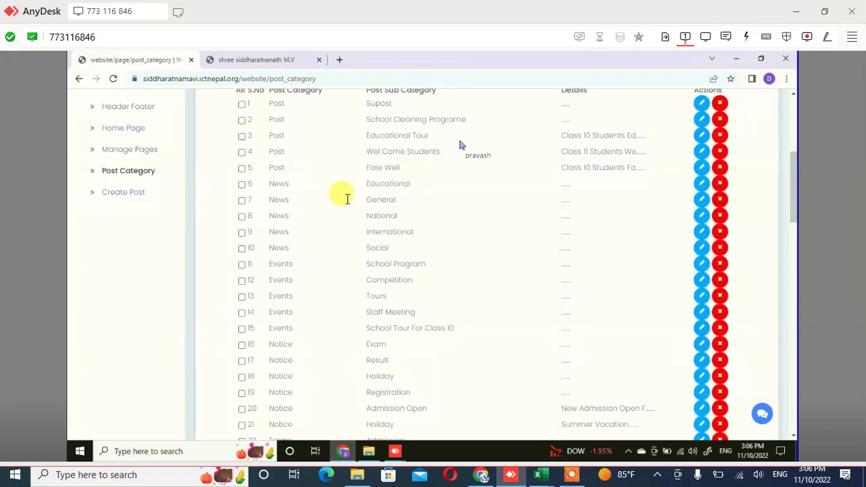
{"action": "scroll", "coordinate": [296, 169], "scroll_direction": "up", "scroll_amount": 1}
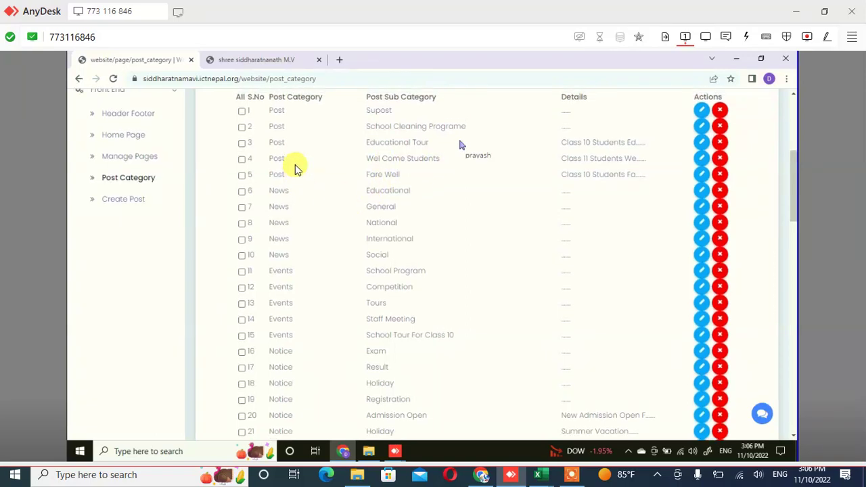
{"action": "scroll", "coordinate": [296, 169], "scroll_direction": "up", "scroll_amount": 3}
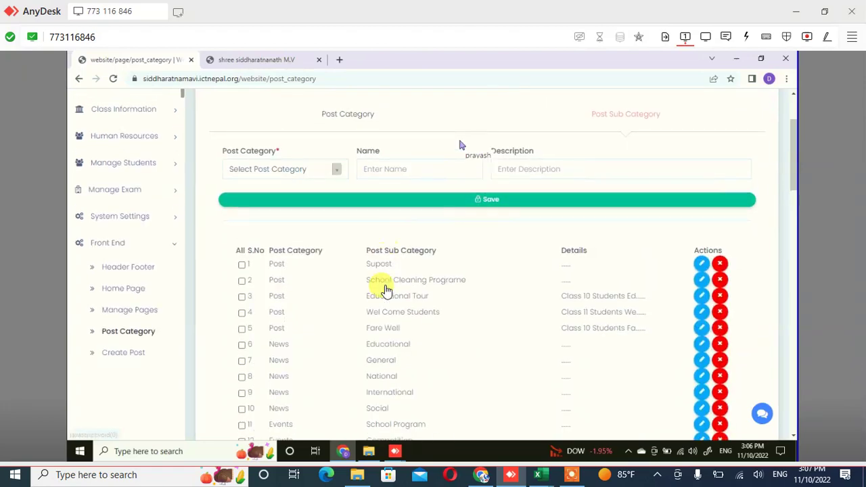
{"action": "scroll", "coordinate": [394, 295], "scroll_direction": "up", "scroll_amount": 2}
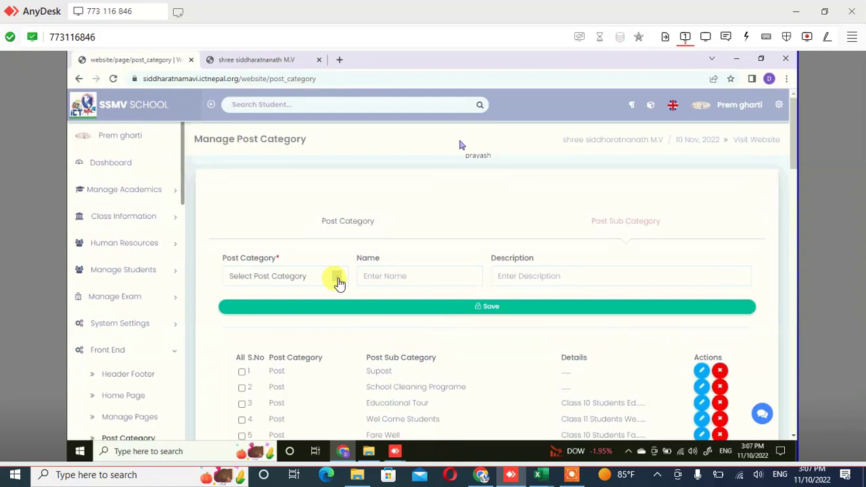
Choose News as the post category in the sub-category form
{"action": "left_click", "coordinate": [338, 282]}
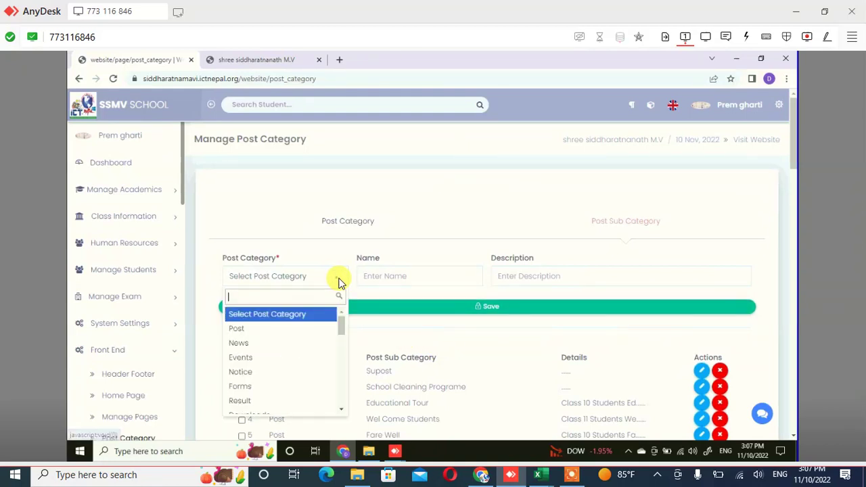
{"action": "key", "text": "Down"}
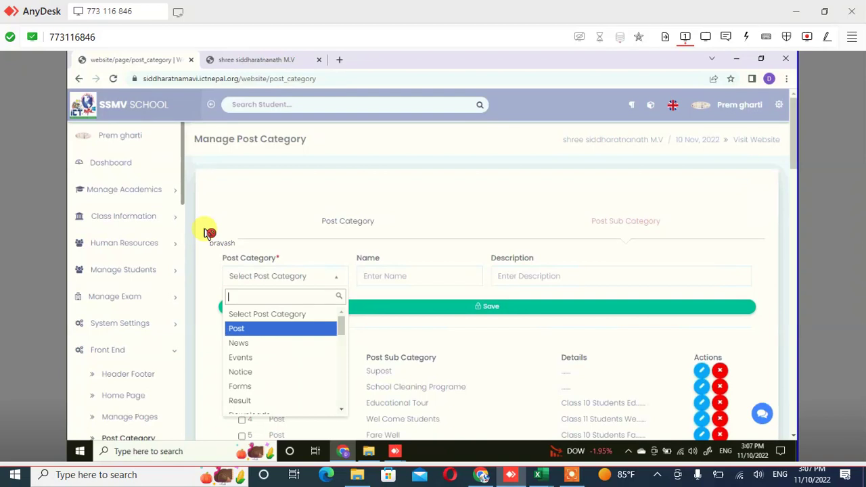
{"action": "key", "text": "Return"}
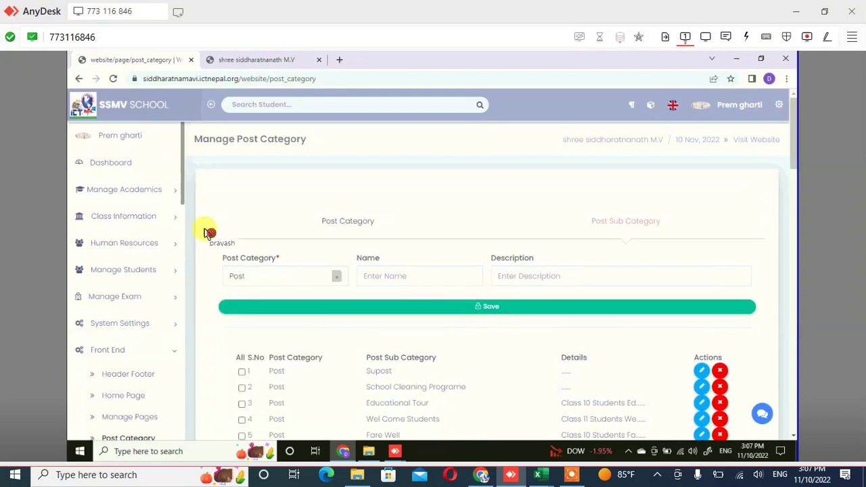
{"action": "key", "text": "Down"}
{"action": "key", "text": "Up"}
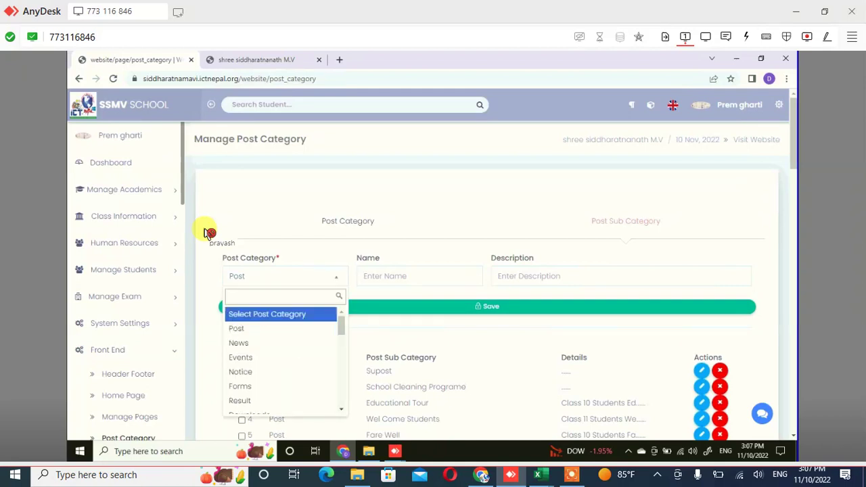
{"action": "key", "text": "Down"}
{"action": "key", "text": "Down"}
{"action": "key", "text": "Down"}
{"action": "key", "text": "Up"}
{"action": "key", "text": "Return"}
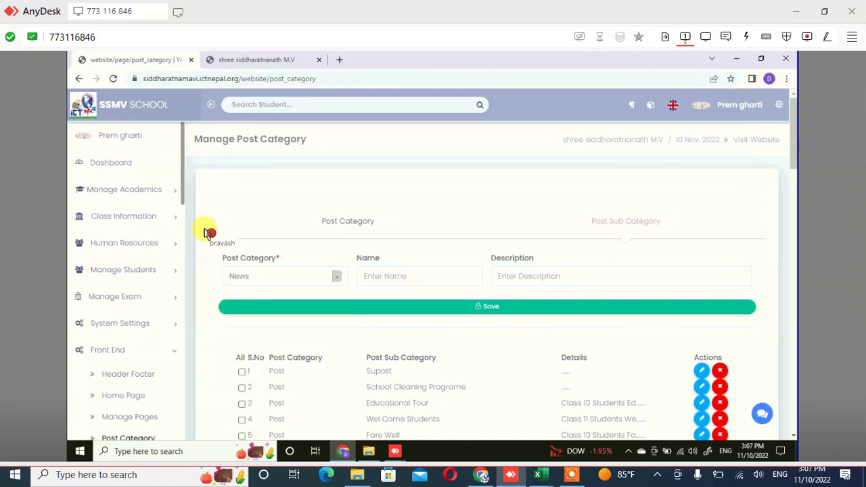
{"action": "key", "text": "Tab"}
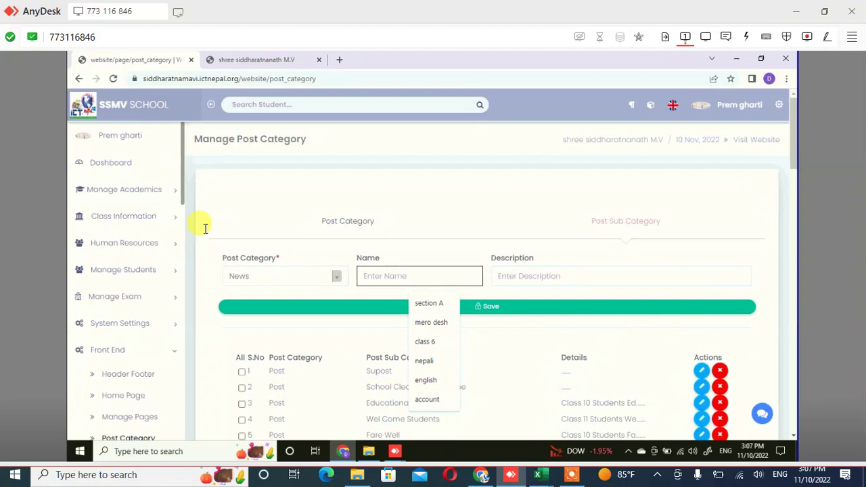
Enter 'holiday' as the sub-category name, leaving Description empty
{"action": "type", "text": "h"}
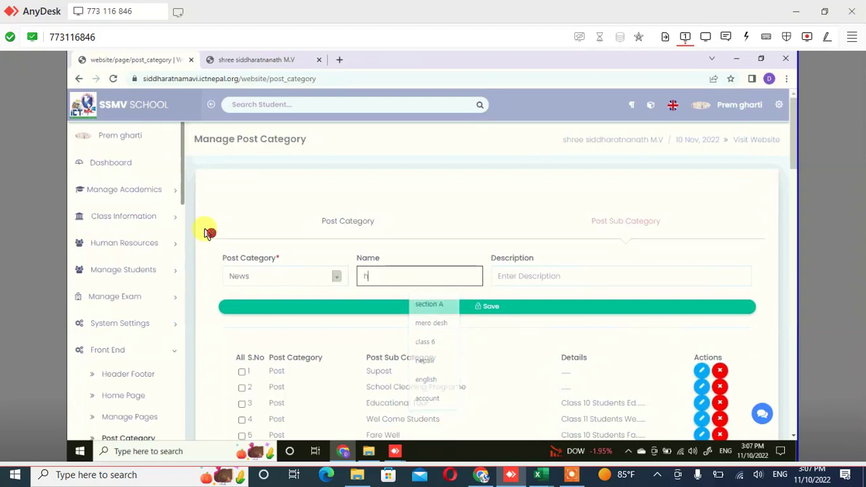
{"action": "type", "text": "oliday"}
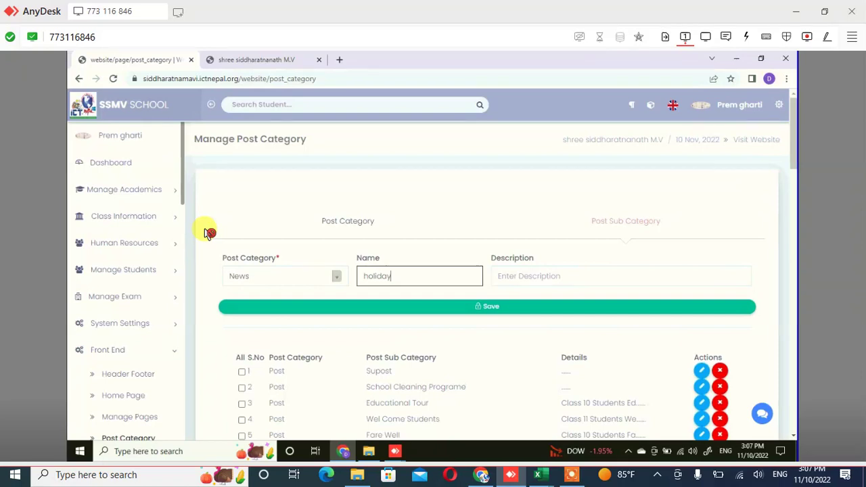
{"action": "key", "text": "Tab"}
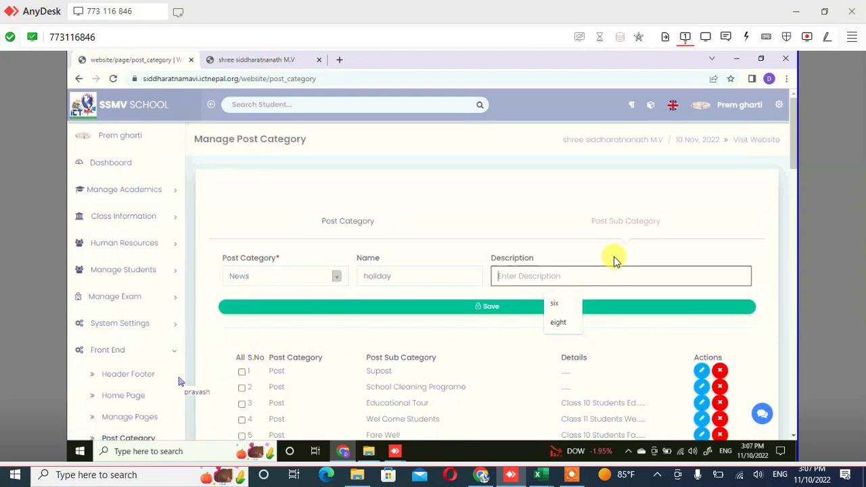
{"action": "left_click", "coordinate": [607, 265]}
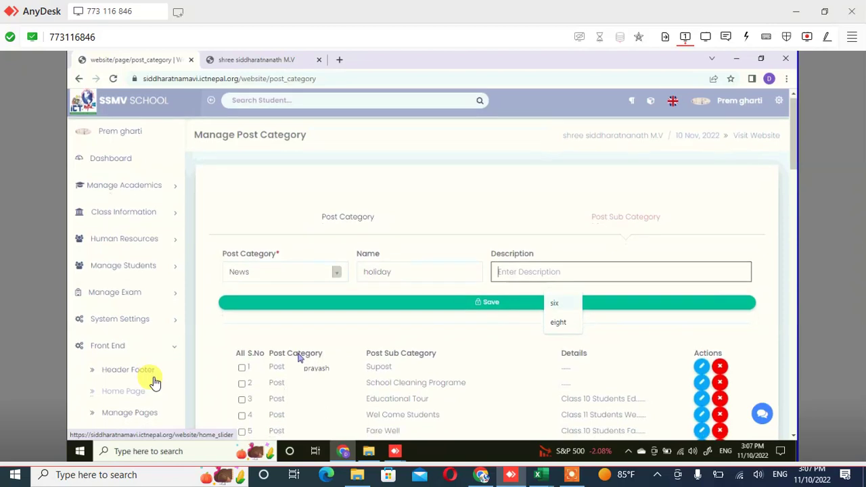
{"action": "scroll", "coordinate": [155, 383], "scroll_direction": "down", "scroll_amount": 1}
{"action": "scroll", "coordinate": [155, 384], "scroll_direction": "down", "scroll_amount": 1}
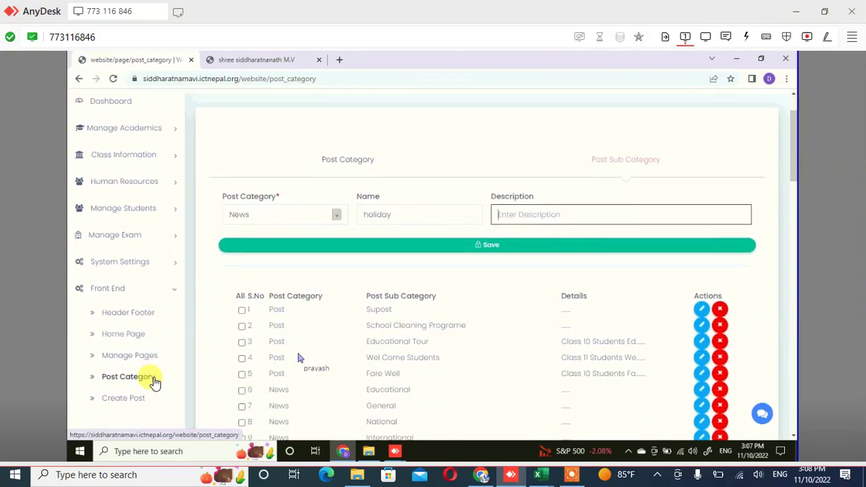
{"action": "scroll", "coordinate": [155, 383], "scroll_direction": "down", "scroll_amount": 4}
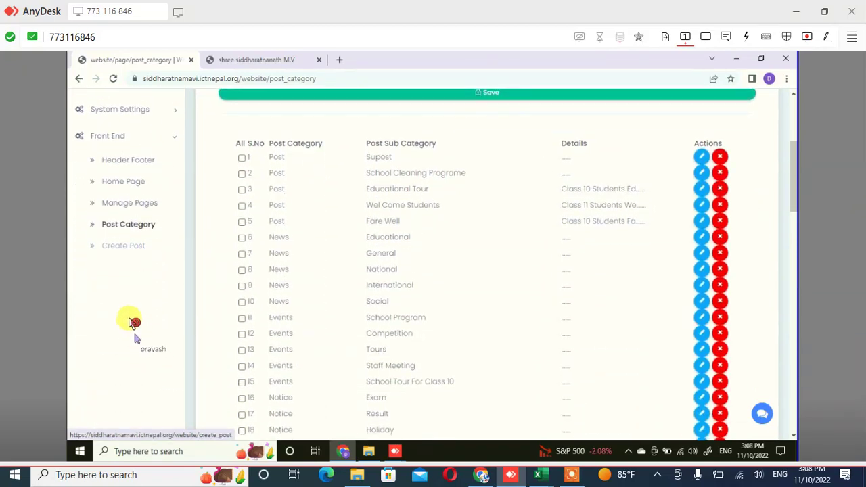
Open the Create Post form and enter 'programme' as the Main Title
{"action": "left_click", "coordinate": [123, 246]}
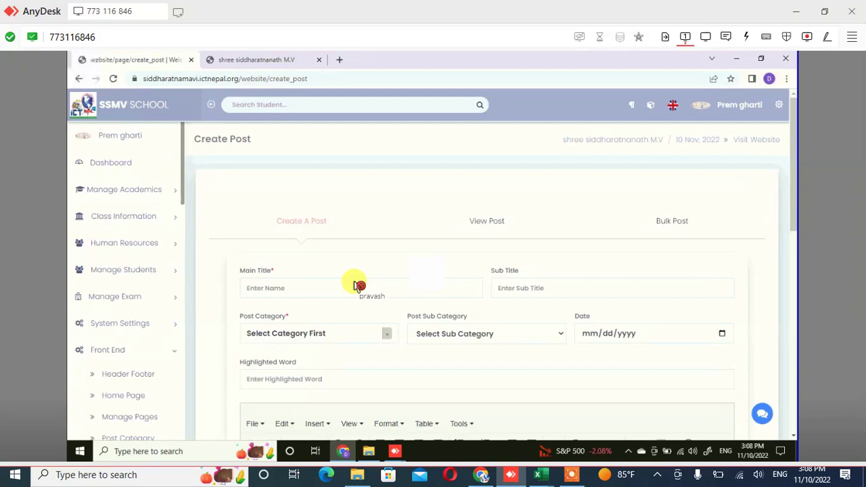
{"action": "left_click", "coordinate": [356, 285]}
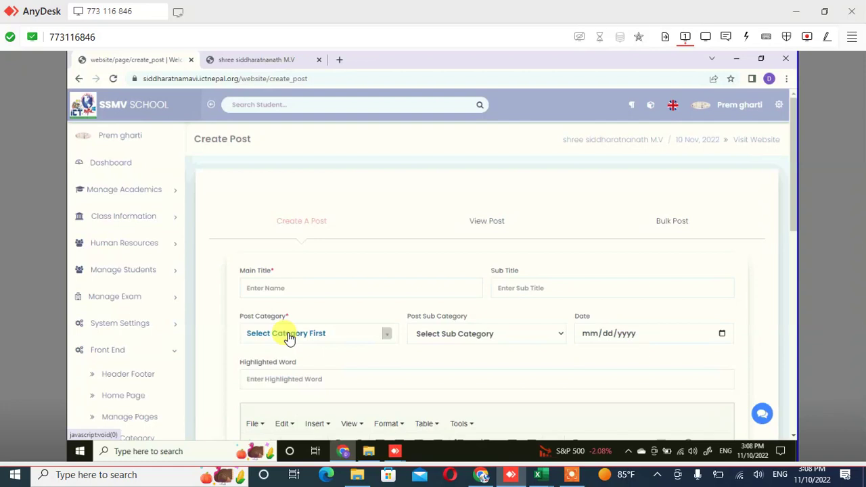
{"action": "left_click", "coordinate": [290, 337]}
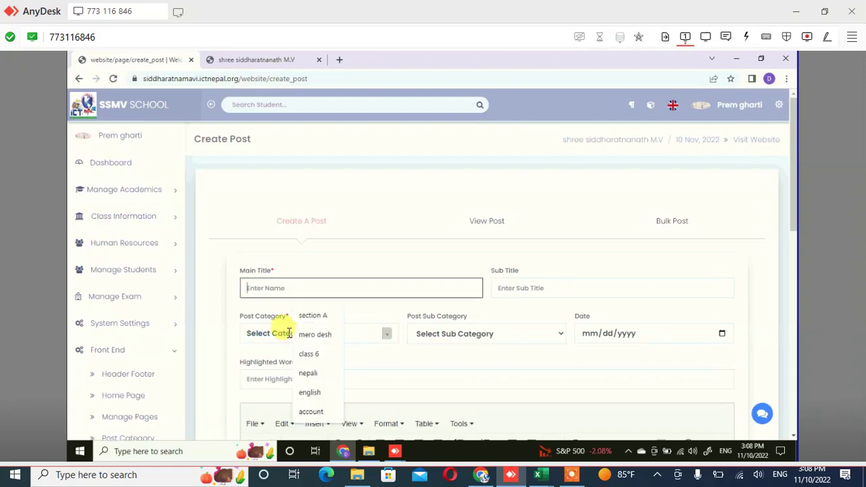
{"action": "left_click", "coordinate": [292, 337]}
{"action": "left_click", "coordinate": [292, 336]}
{"action": "type", "text": "pr"}
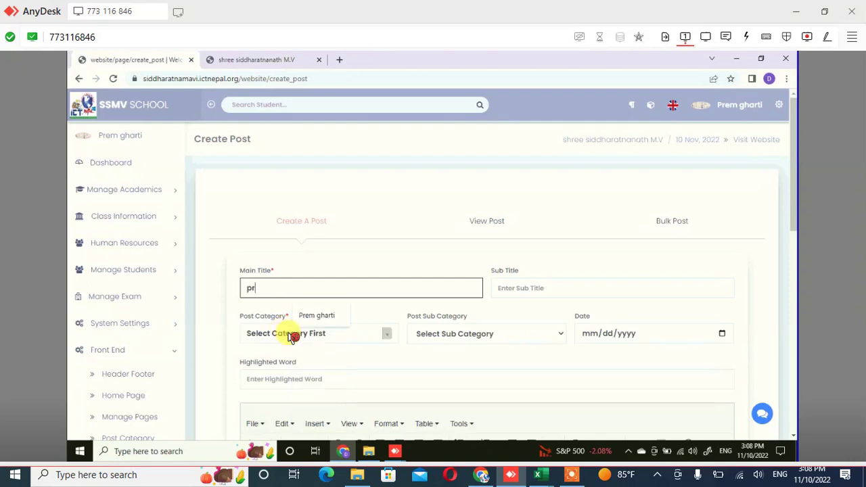
{"action": "type", "text": "ogram"}
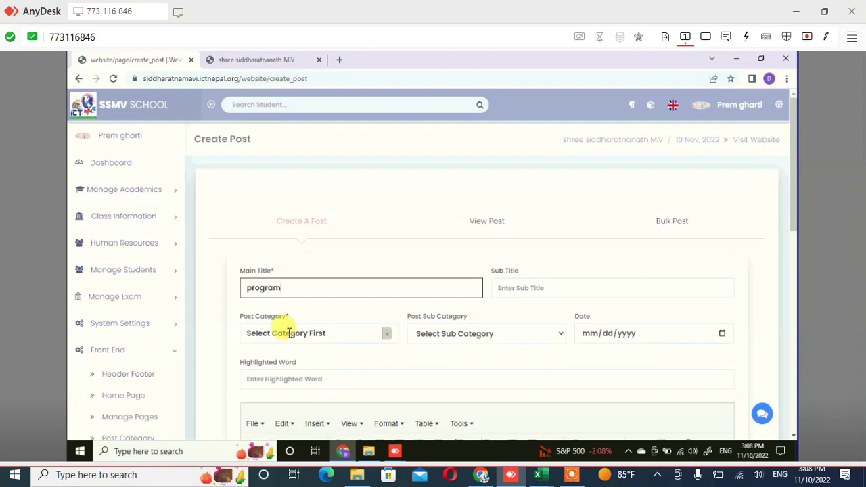
{"action": "type", "text": "me"}
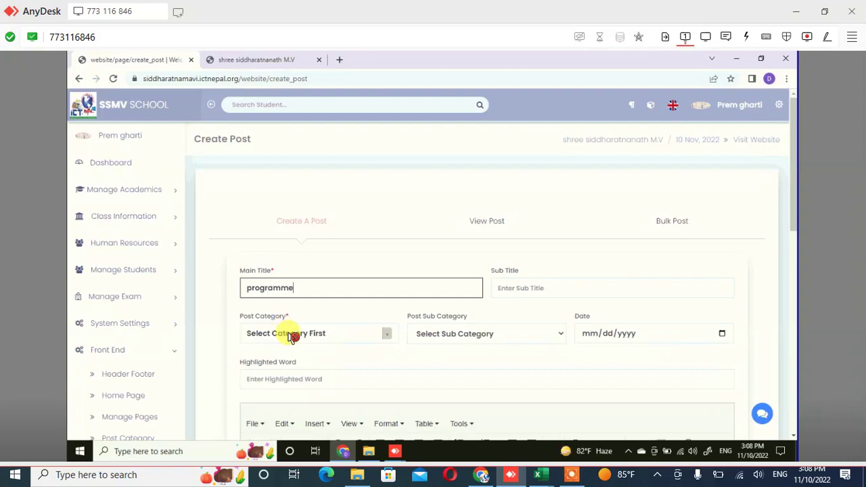
Enter the Sub Title 'dance compittion', correcting the typo
{"action": "key", "text": "ctrl+a"}
{"action": "key", "text": "Tab"}
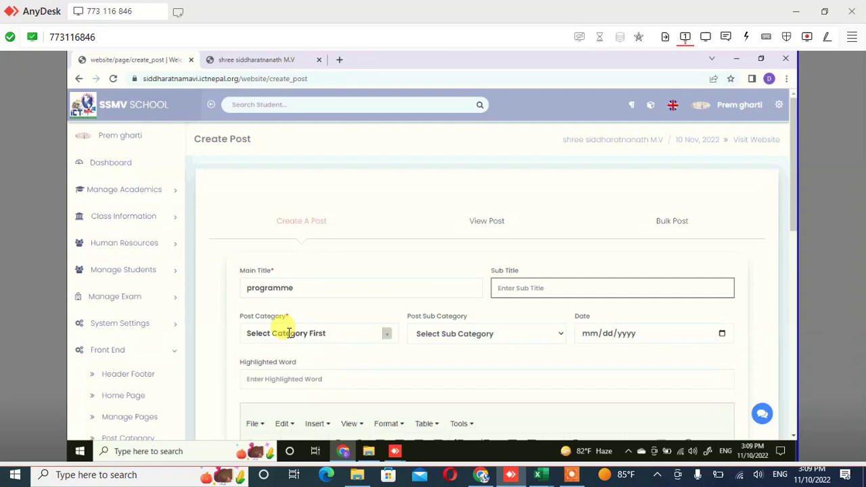
{"action": "type", "text": "da"}
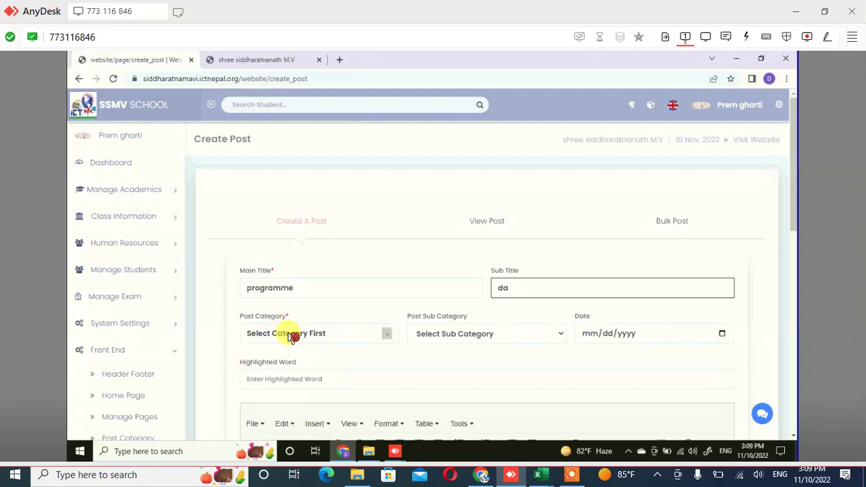
{"action": "type", "text": "nce compitation"}
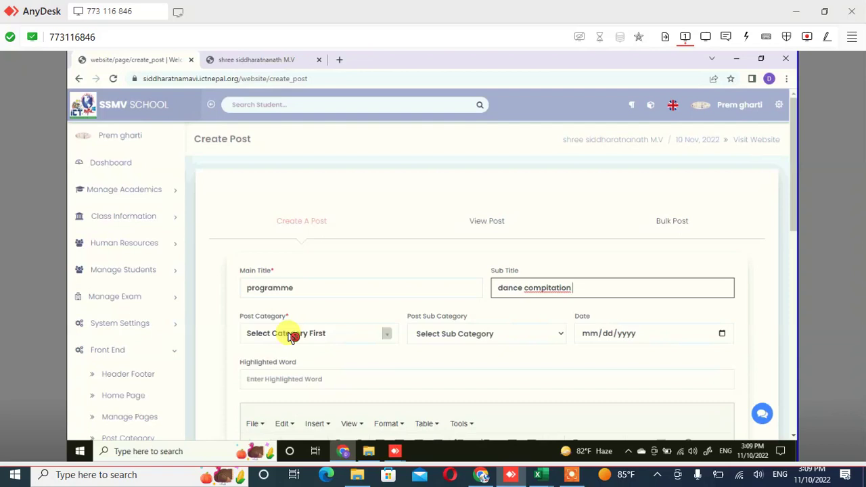
{"action": "left_click", "coordinate": [291, 336]}
{"action": "key", "text": "BackSpace"}
{"action": "key", "text": "BackSpace"}
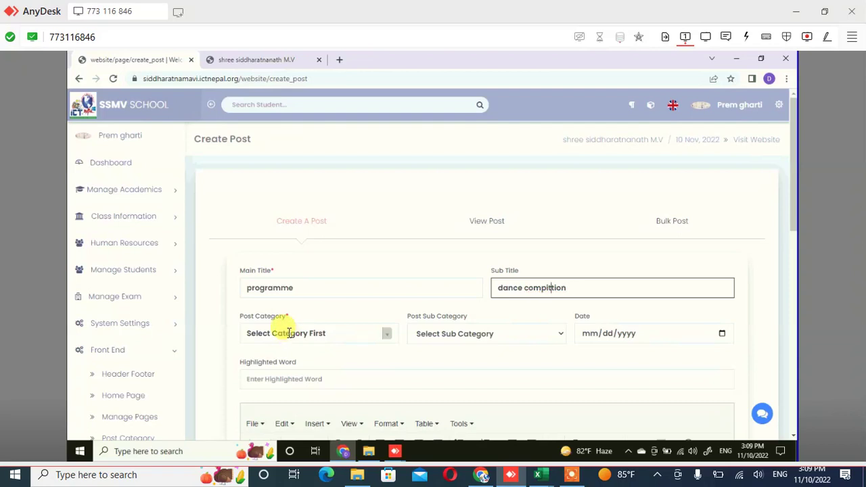
{"action": "type", "text": "t"}
{"action": "left_click", "coordinate": [291, 336]}
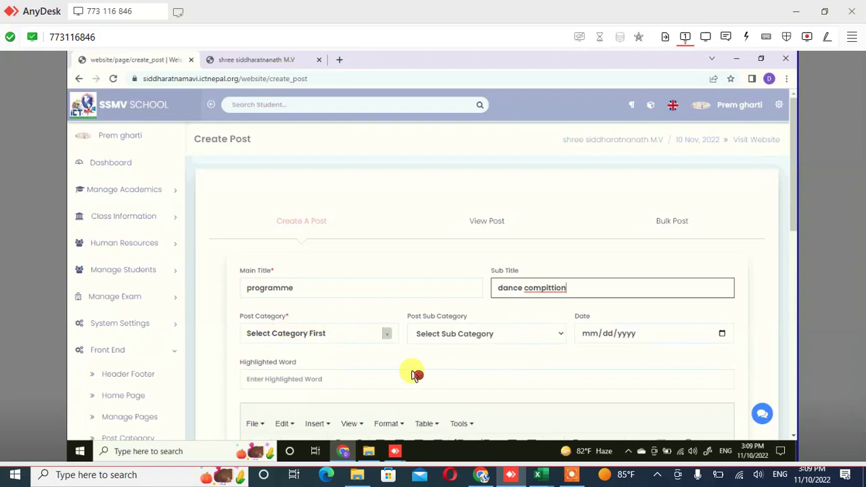
Set the post category to Events
{"action": "left_click", "coordinate": [389, 340]}
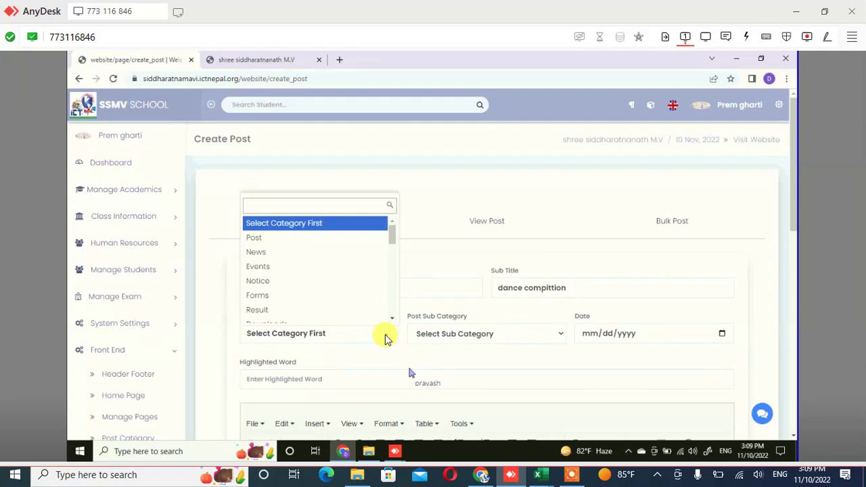
{"action": "left_click", "coordinate": [322, 284]}
{"action": "key", "text": "Up"}
{"action": "key", "text": "Down"}
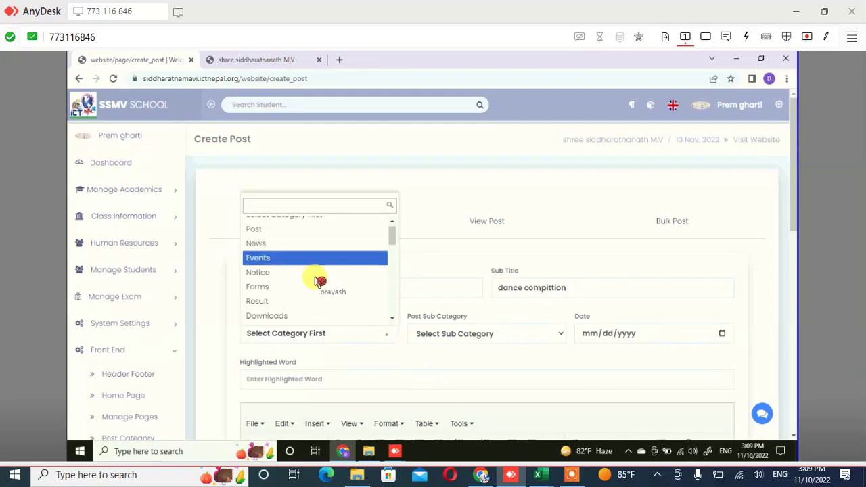
{"action": "key", "text": "Return"}
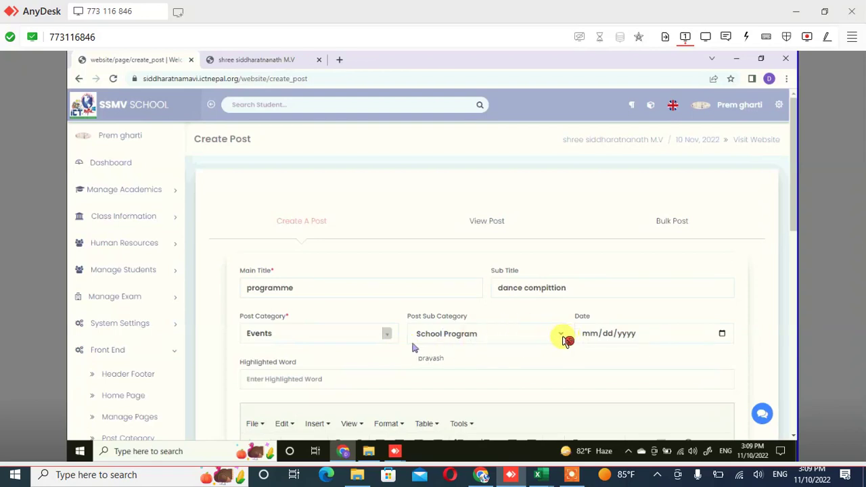
Set the post sub-category to Competition
{"action": "left_click", "coordinate": [549, 338]}
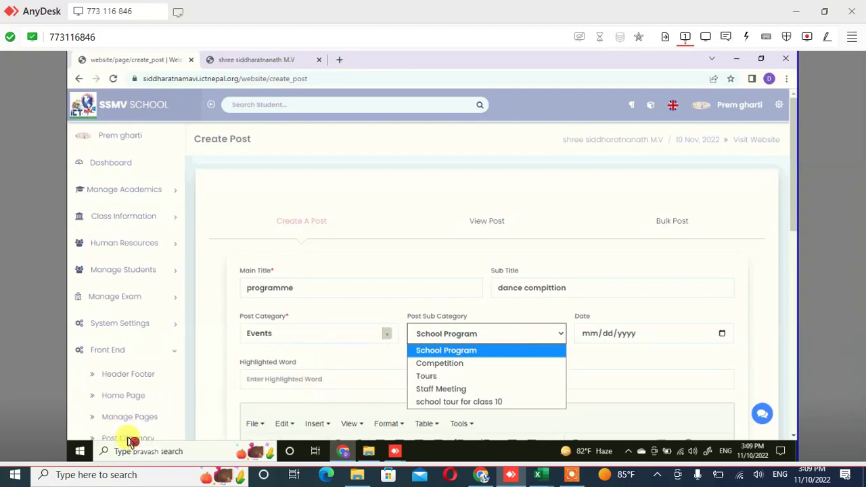
{"action": "key", "text": "Down"}
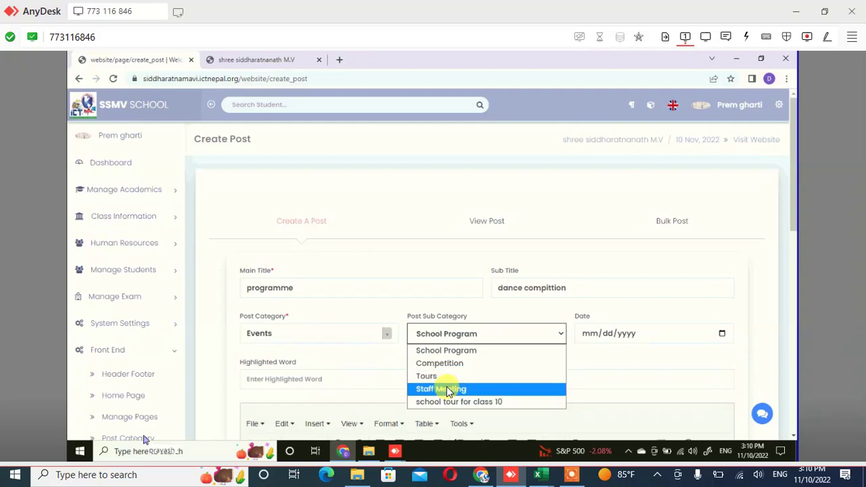
{"action": "key", "text": "Up"}
{"action": "key", "text": "Up"}
{"action": "key", "text": "Return"}
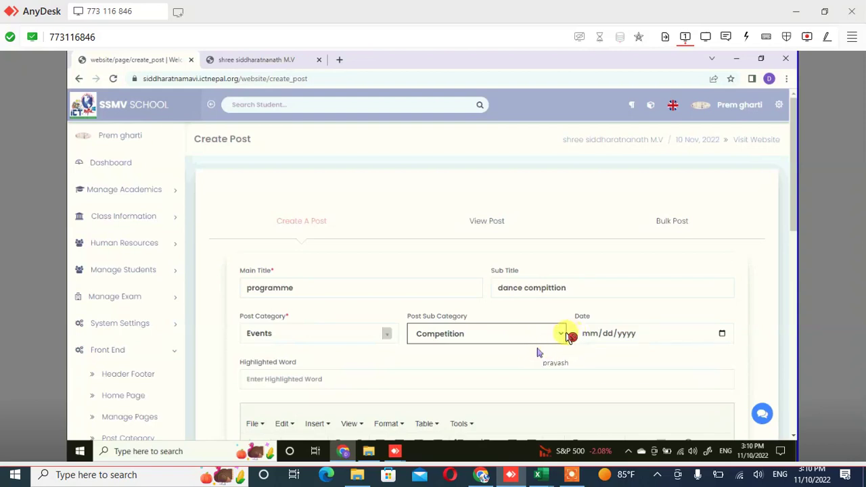
{"action": "left_click", "coordinate": [570, 336]}
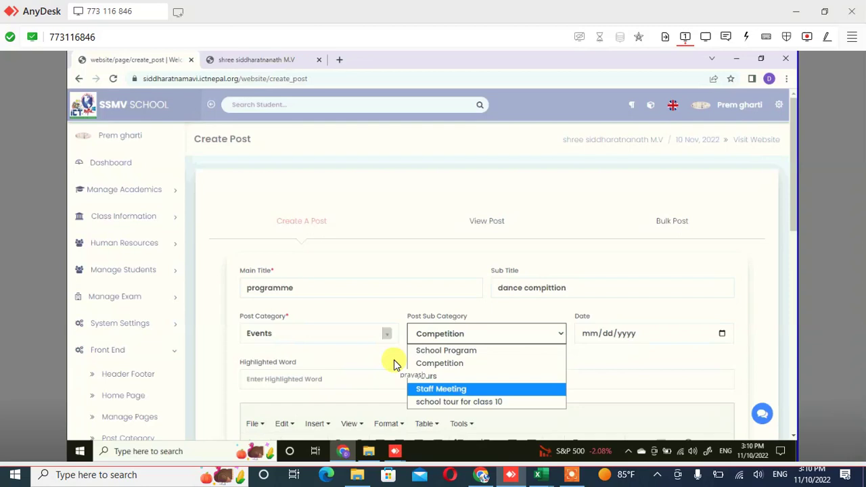
{"action": "left_click", "coordinate": [397, 364]}
{"action": "key", "text": "Down"}
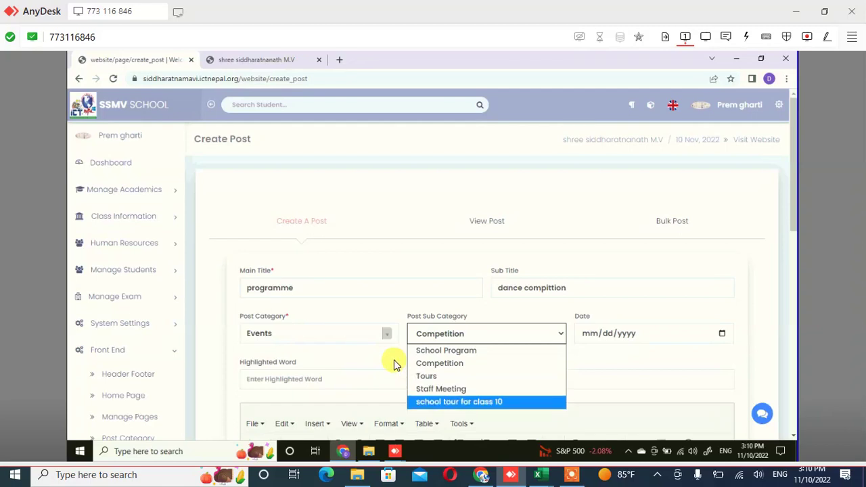
{"action": "key", "text": "Up"}
{"action": "key", "text": "Up"}
{"action": "key", "text": "Up"}
{"action": "key", "text": "Up"}
{"action": "key", "text": "Down"}
{"action": "key", "text": "Down"}
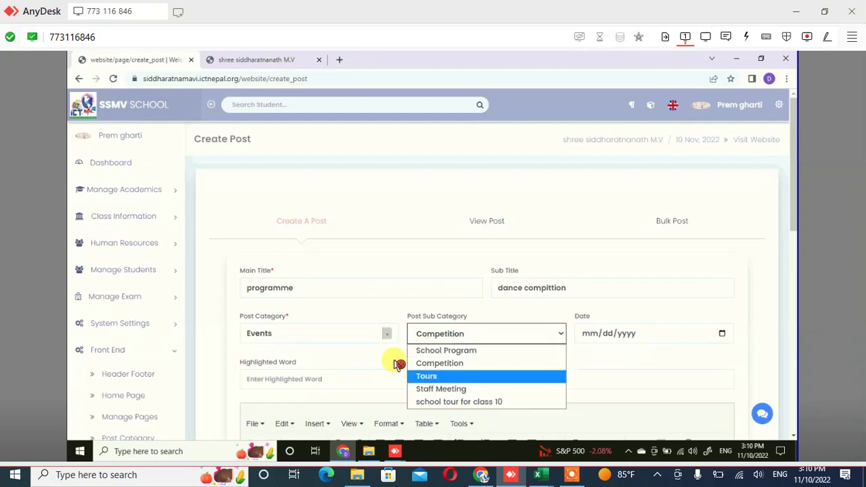
{"action": "key", "text": "Up"}
{"action": "key", "text": "Return"}
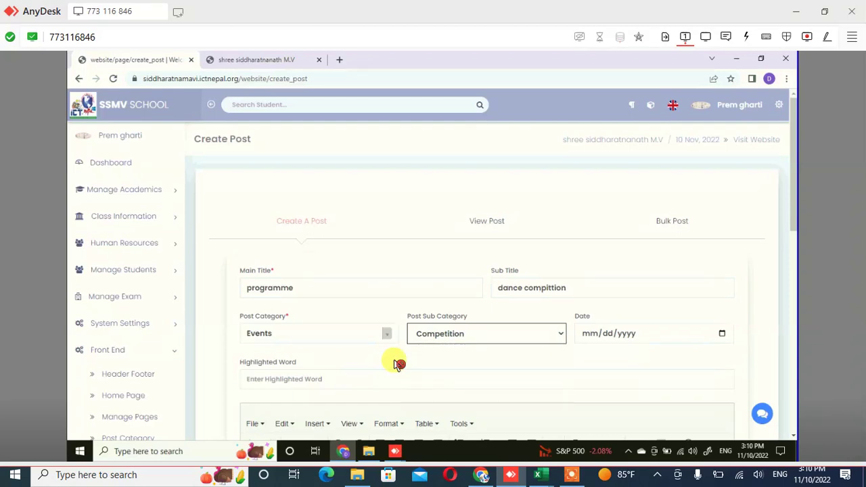
{"action": "key", "text": "Tab"}
{"action": "key", "text": "alt+Down"}
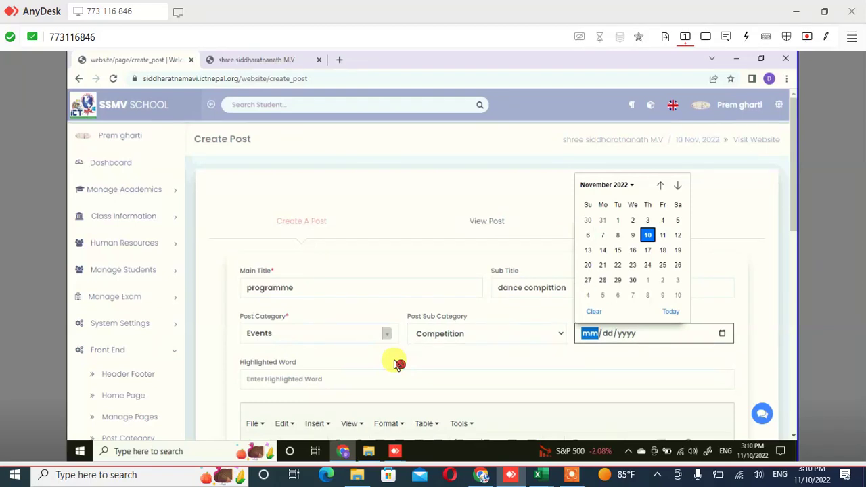
Set the post date to 11/17/2022 in the calendar
{"action": "key", "text": "Left"}
{"action": "key", "text": "Left"}
{"action": "key", "text": "Right"}
{"action": "key", "text": "Right"}
{"action": "key", "text": "Down"}
{"action": "key", "text": "Return"}
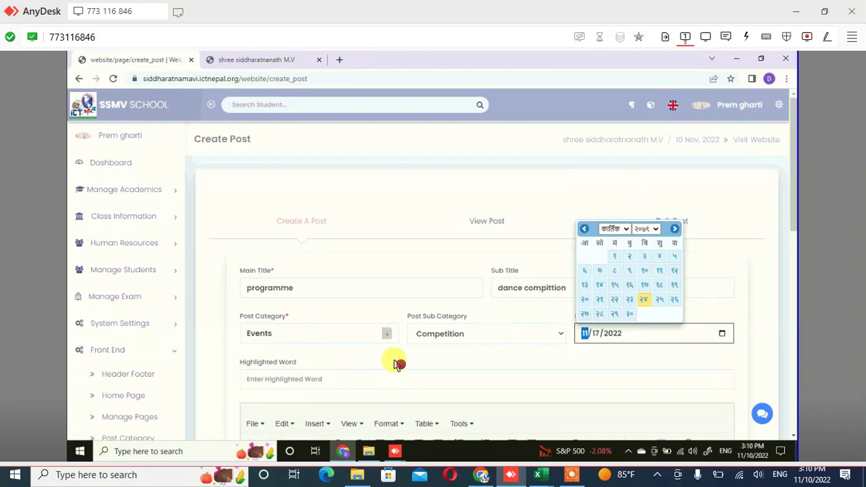
Type the highlighted word 'dance competation', fixing typos along the way
{"action": "left_click", "coordinate": [397, 364]}
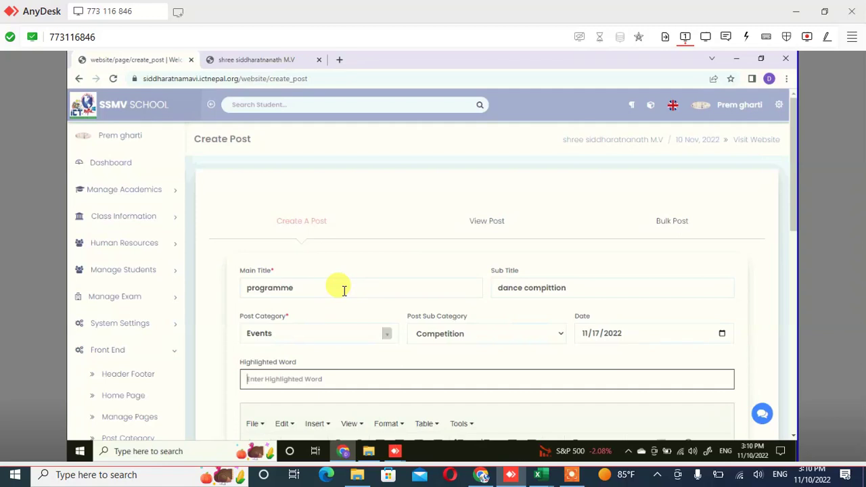
{"action": "type", "text": "dance "}
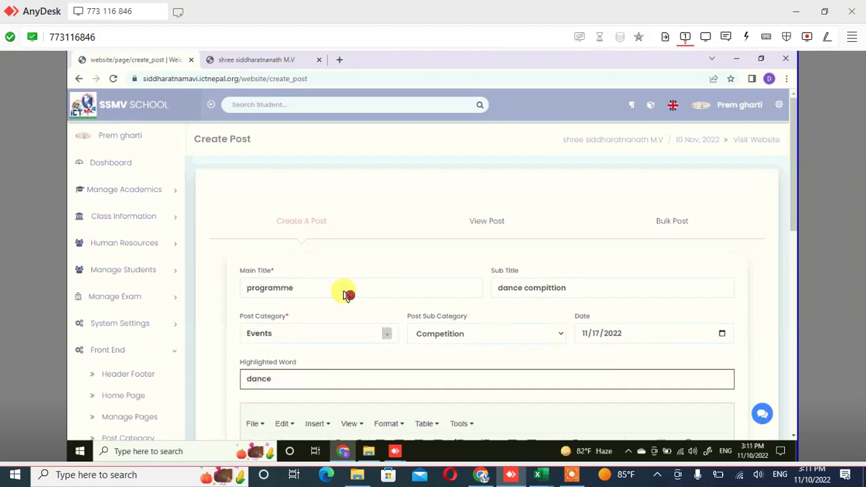
{"action": "type", "text": "com"}
{"action": "type", "text": "p"}
{"action": "type", "text": "rt"}
{"action": "key", "text": "BackSpace"}
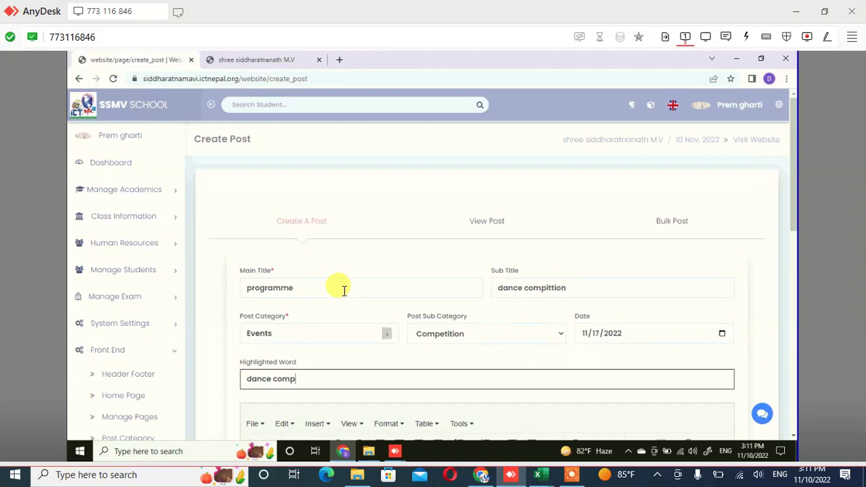
{"action": "type", "text": "ey"}
{"action": "type", "text": "t"}
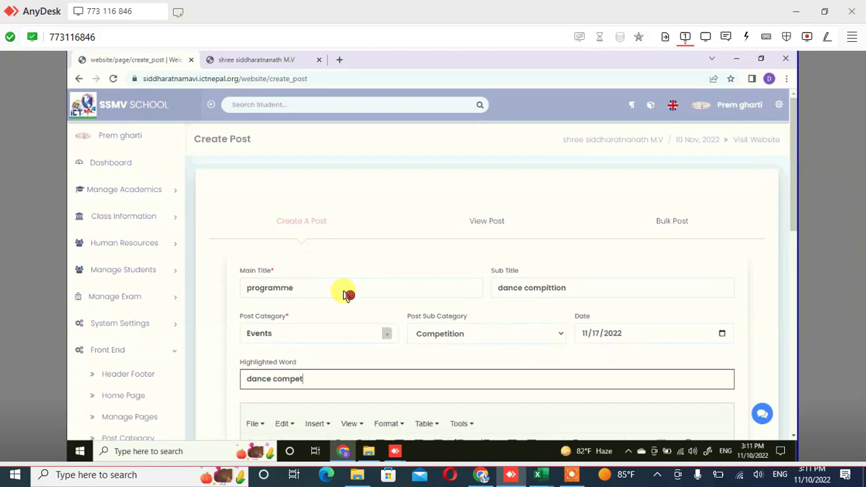
{"action": "type", "text": "ation"}
Enter 'dswhuii ffuhinhe8' as the post body text
{"action": "scroll", "coordinate": [346, 294], "scroll_direction": "down", "scroll_amount": 3}
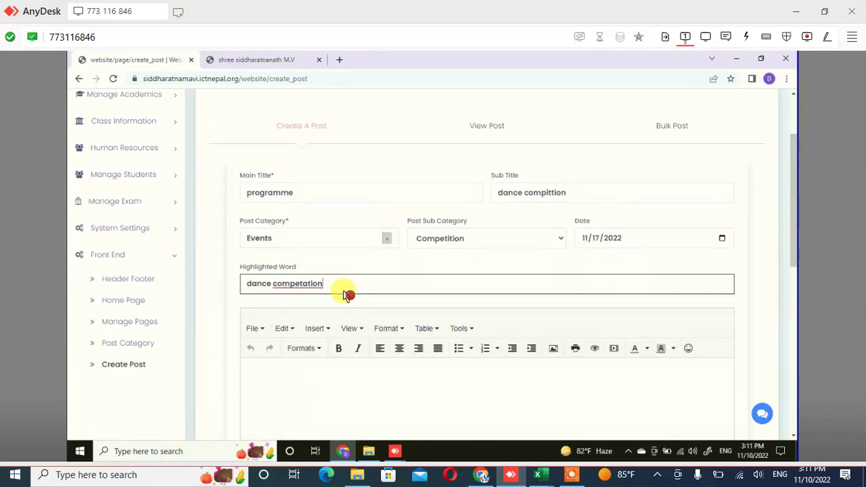
{"action": "left_click", "coordinate": [343, 292]}
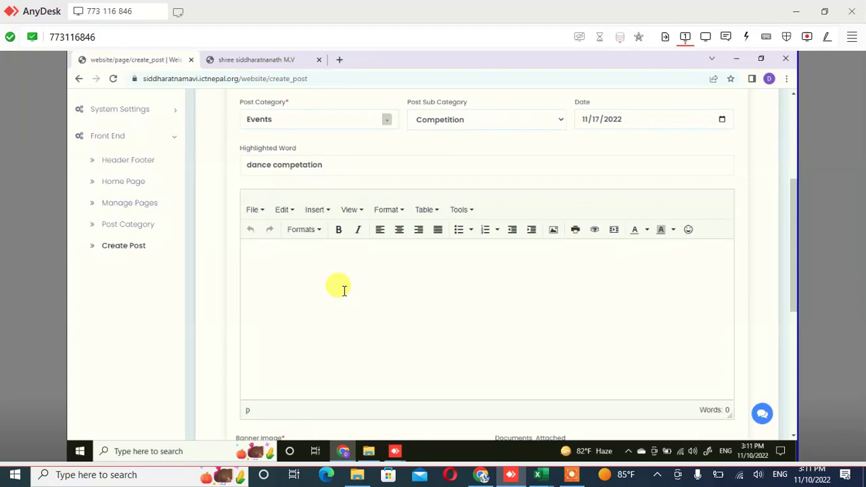
{"action": "left_click", "coordinate": [346, 294]}
{"action": "type", "text": "dswhuii ffuhinhe8"}
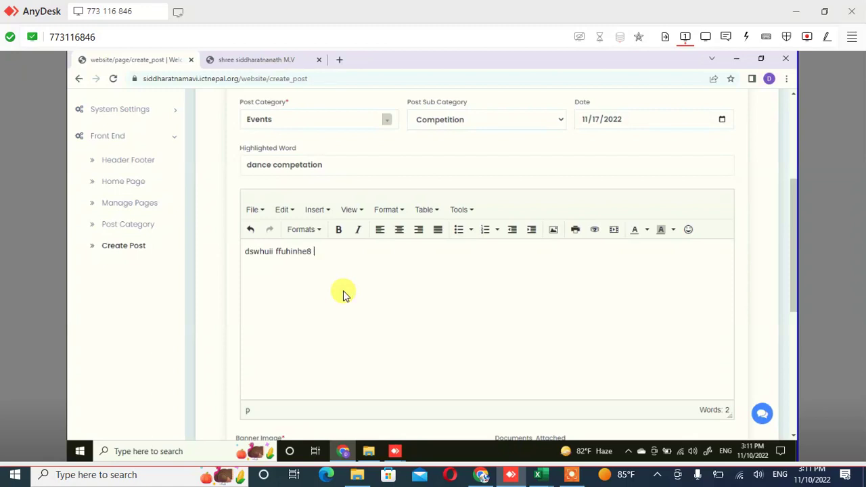
Bring up the file picker for the banner image
{"action": "scroll", "coordinate": [343, 293], "scroll_direction": "down", "scroll_amount": 2}
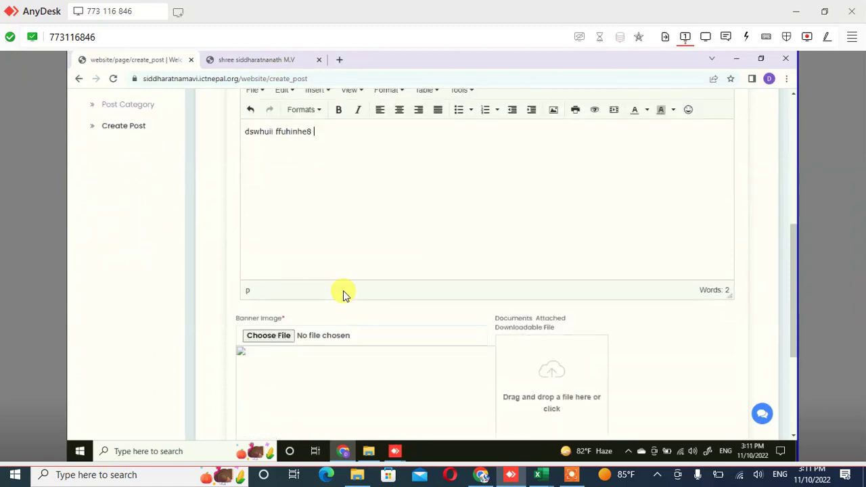
{"action": "scroll", "coordinate": [343, 293], "scroll_direction": "down", "scroll_amount": 1}
{"action": "left_click", "coordinate": [345, 295]}
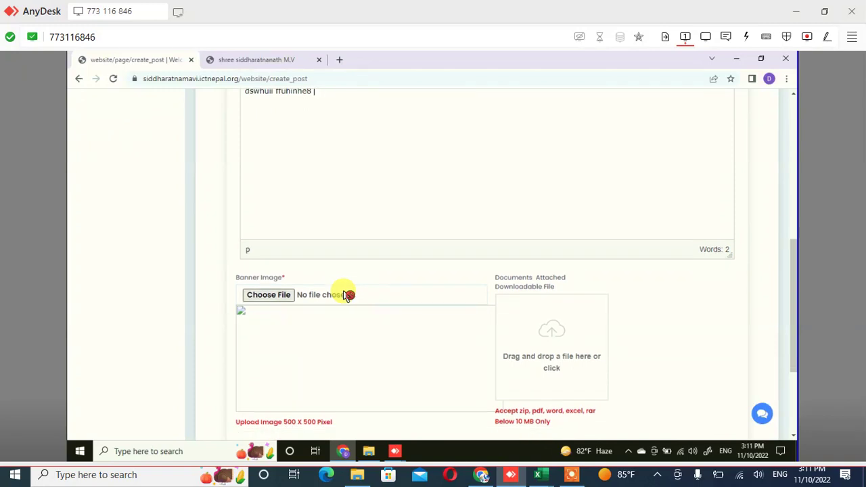
{"action": "scroll", "coordinate": [345, 295], "scroll_direction": "up", "scroll_amount": 2}
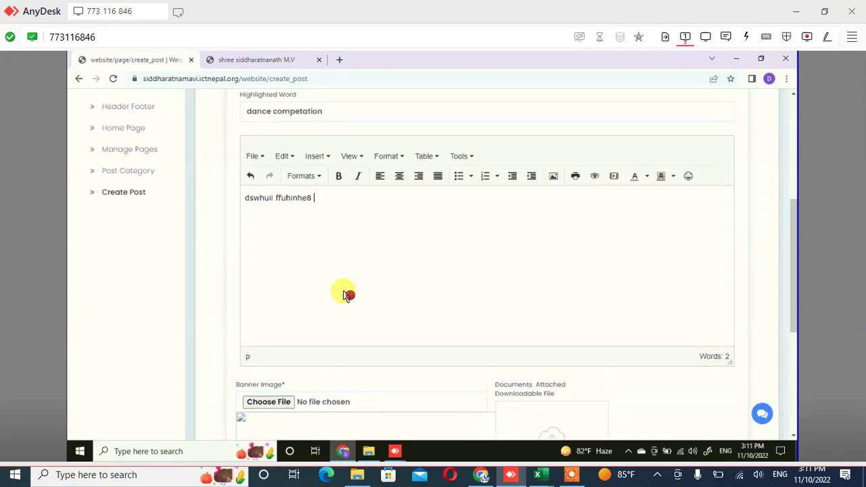
{"action": "key", "text": "ctrl+shift+Left"}
{"action": "key", "text": "ctrl+shift+Left"}
{"action": "scroll", "coordinate": [345, 295], "scroll_direction": "down", "scroll_amount": 1}
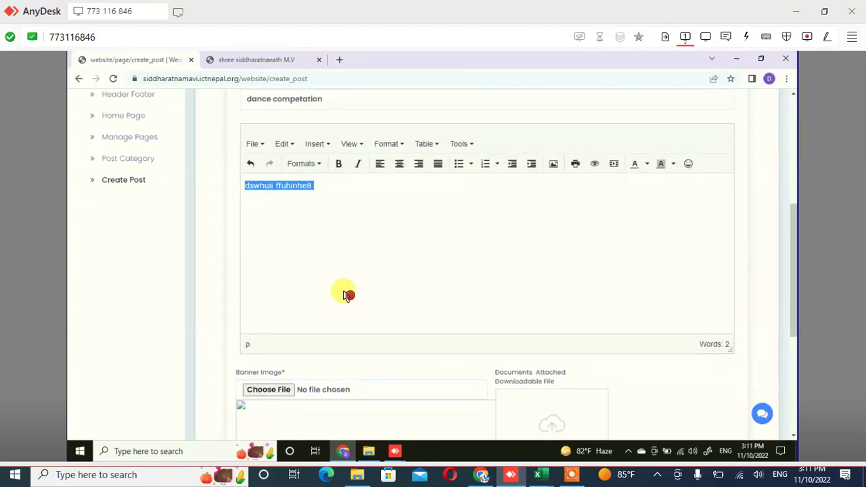
{"action": "left_click", "coordinate": [345, 295]}
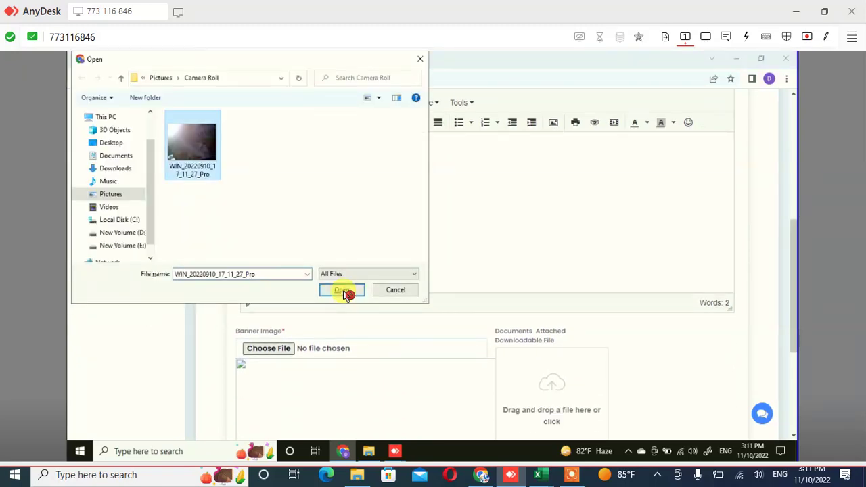
Attach WIN_20220910_17_11_27_Pro.jpg as the banner image and save the post
{"action": "left_click", "coordinate": [343, 291]}
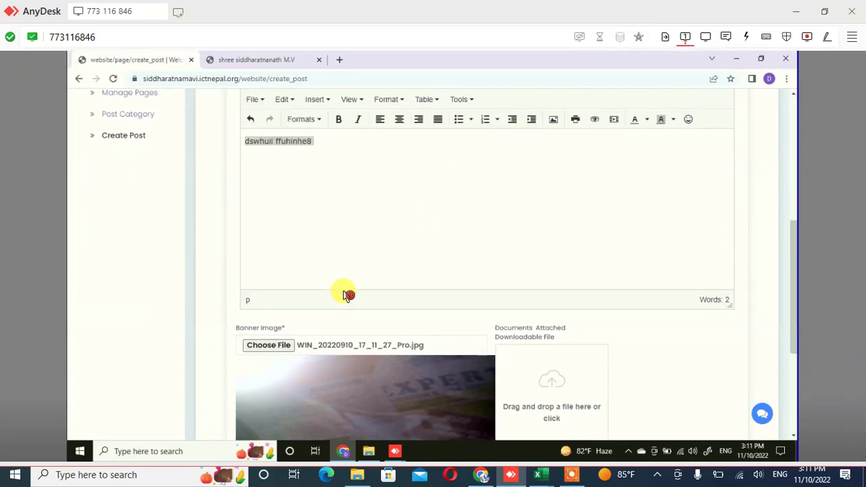
{"action": "scroll", "coordinate": [345, 295], "scroll_direction": "down", "scroll_amount": 1}
{"action": "scroll", "coordinate": [345, 295], "scroll_direction": "down", "scroll_amount": 2}
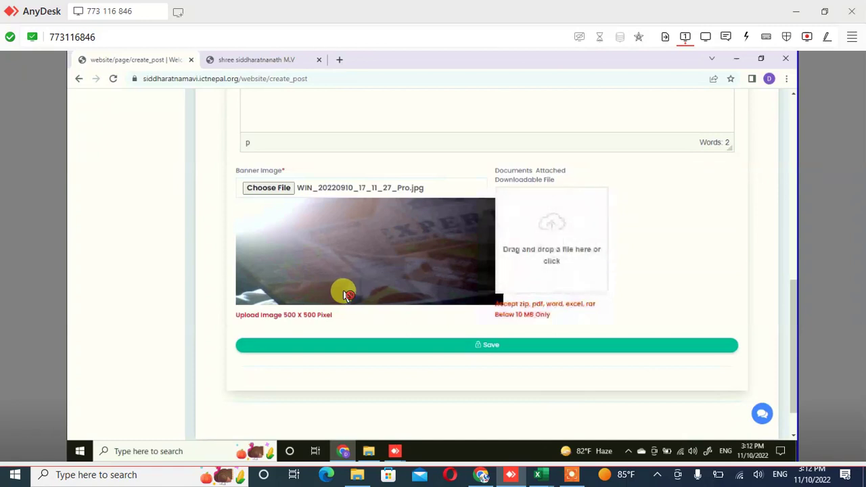
{"action": "left_click", "coordinate": [347, 295]}
{"action": "left_click_drag", "start_coordinate": [506, 304], "coordinate": [551, 315]}
{"action": "left_click", "coordinate": [346, 296]}
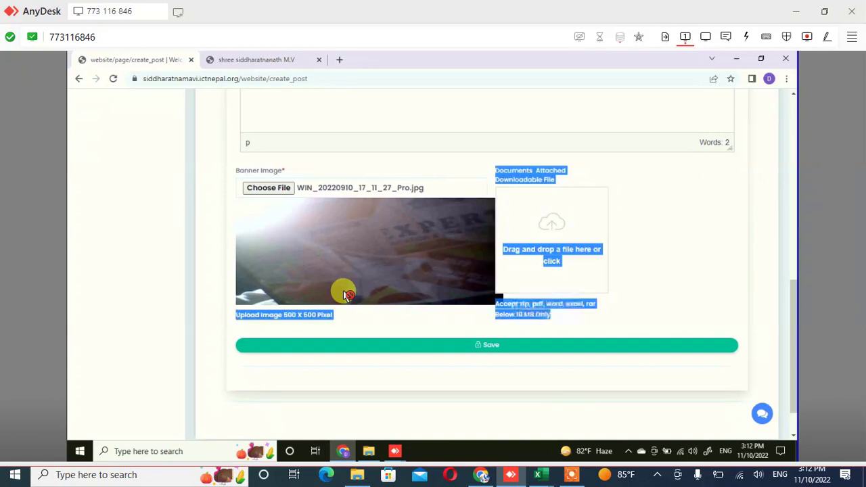
{"action": "left_click", "coordinate": [346, 296]}
{"action": "key", "text": "Return"}
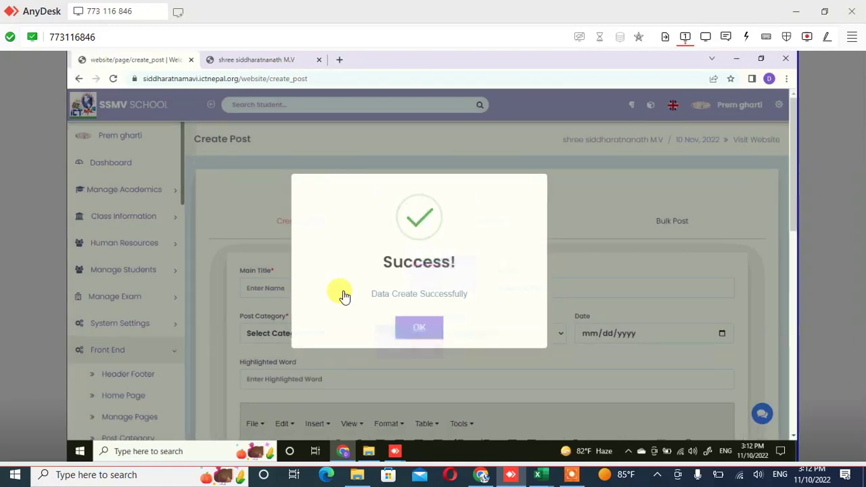
Dismiss the success message and reload the public News page to check the new post
{"action": "left_click", "coordinate": [347, 296]}
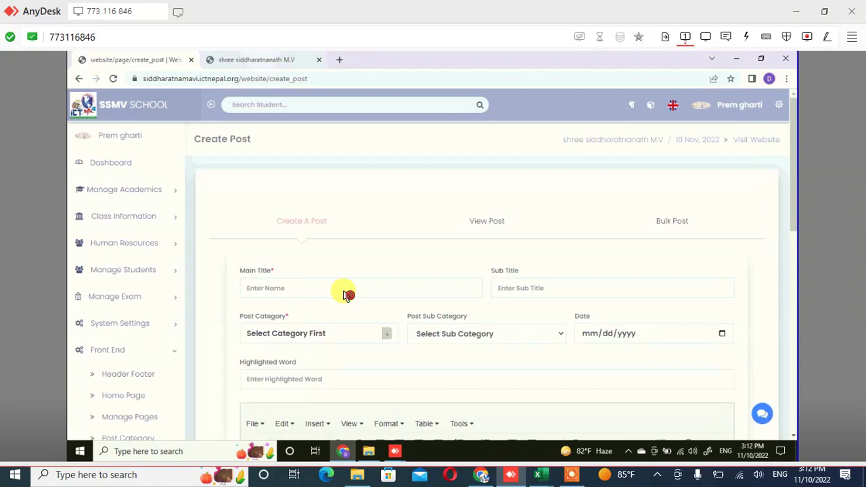
{"action": "key", "text": "ctrl+Tab"}
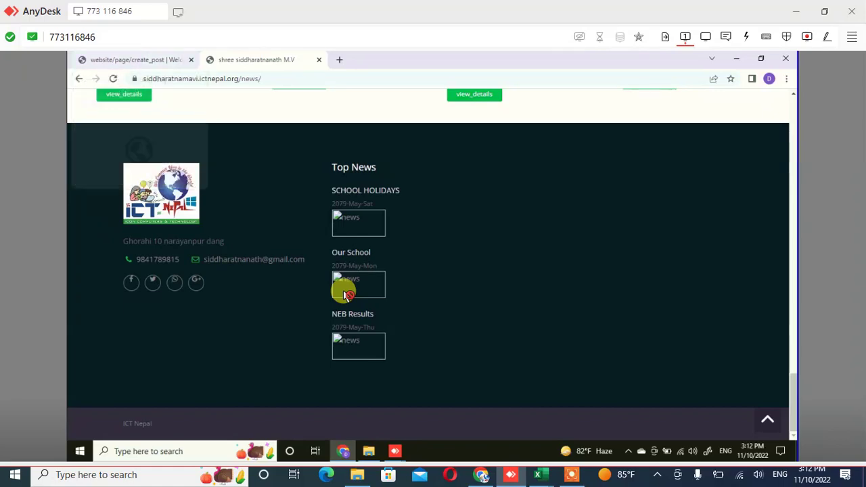
{"action": "scroll", "coordinate": [345, 295], "scroll_direction": "up", "scroll_amount": 8}
{"action": "scroll", "coordinate": [344, 294], "scroll_direction": "up", "scroll_amount": 5}
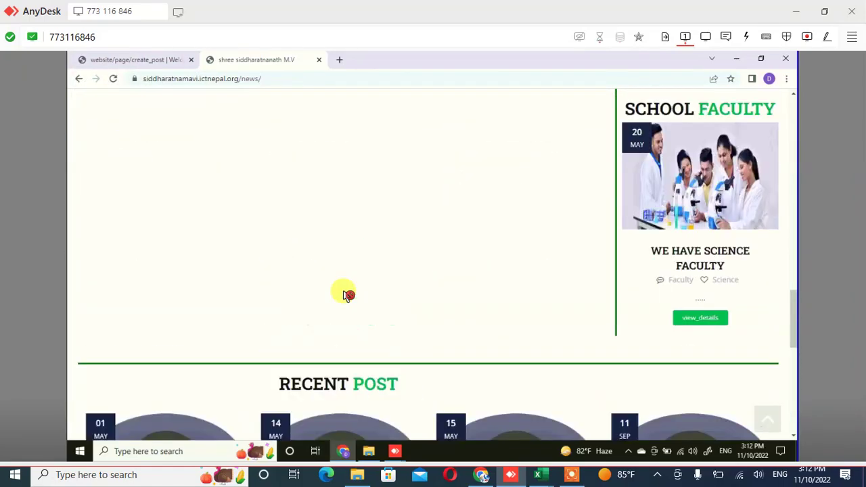
{"action": "scroll", "coordinate": [345, 294], "scroll_direction": "up", "scroll_amount": 2}
{"action": "key", "text": "F5"}
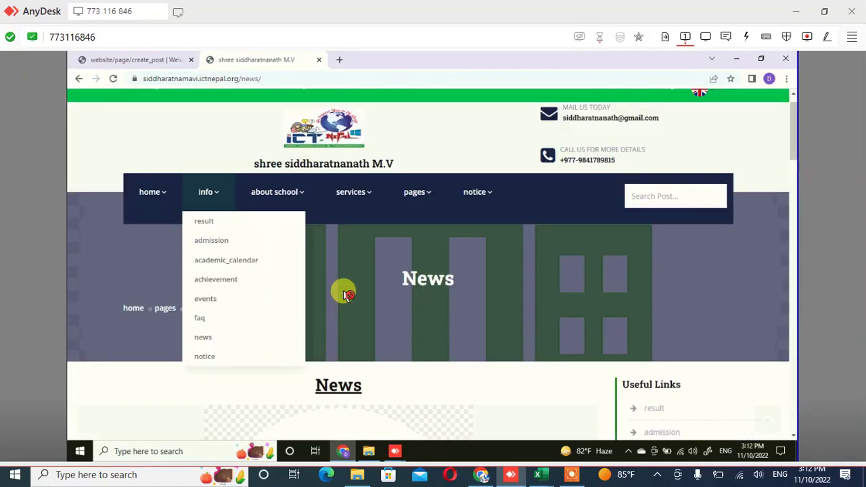
{"action": "key", "text": "ctrl+shift+Tab"}
{"action": "scroll", "coordinate": [345, 294], "scroll_direction": "down", "scroll_amount": 4}
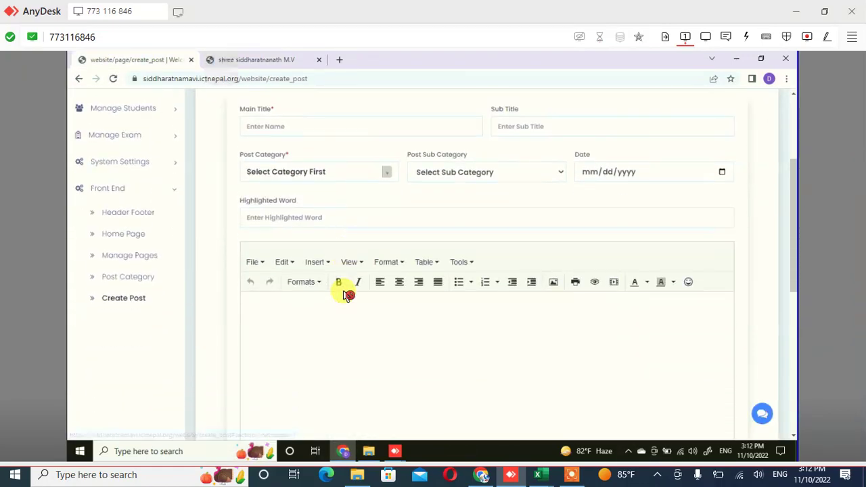
{"action": "key", "text": "ctrl+Tab"}
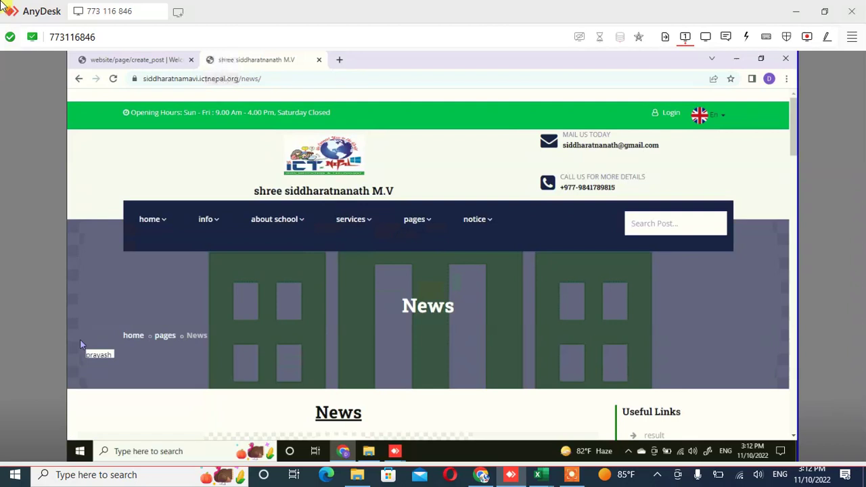
{"action": "left_click", "coordinate": [136, 62]}
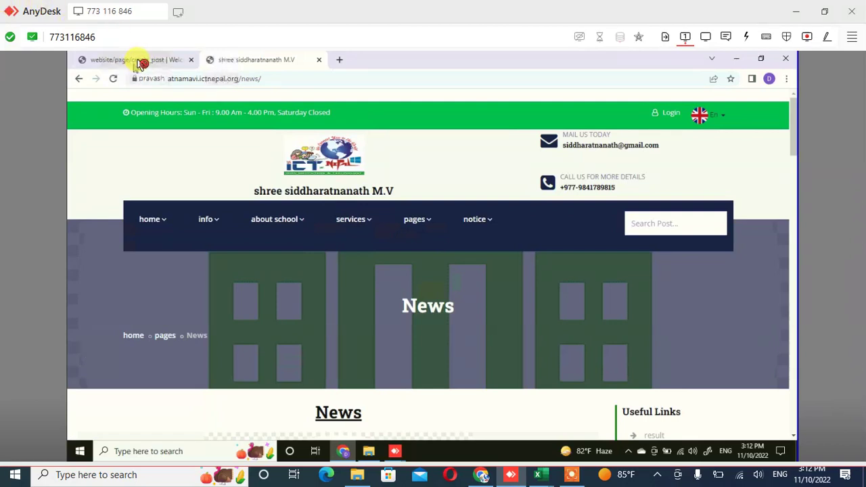
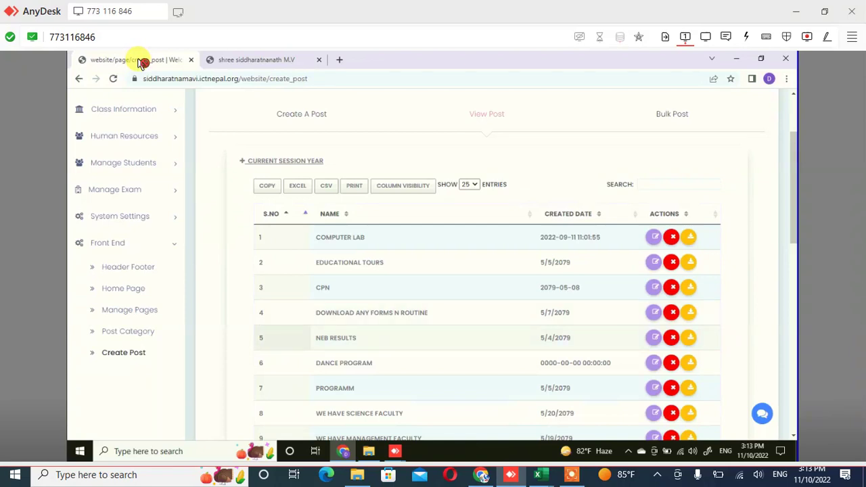
Search the post list for 'programme' and open the 2022-11-17 Programme post for editing
{"action": "left_click", "coordinate": [141, 63]}
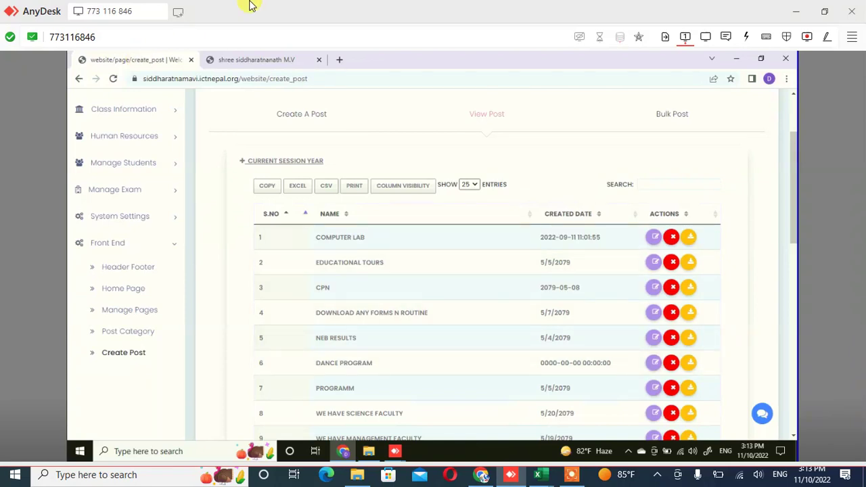
{"action": "left_click", "coordinate": [665, 188]}
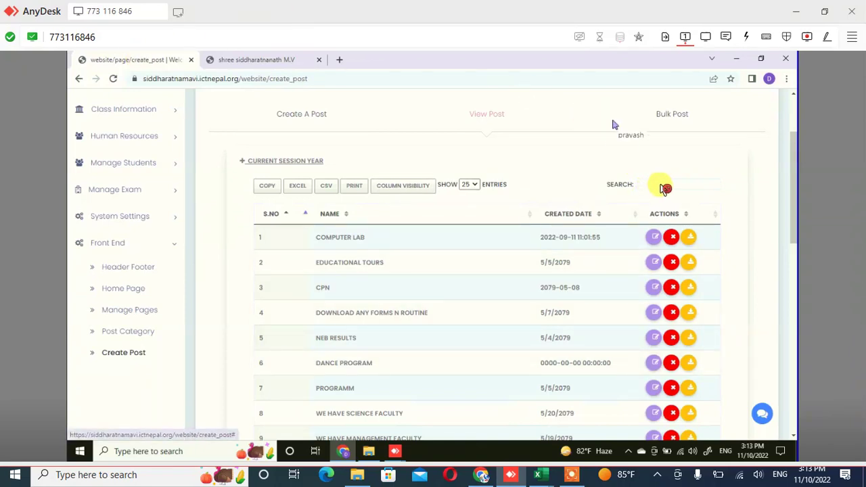
{"action": "left_click", "coordinate": [665, 188]}
{"action": "type", "text": "p"}
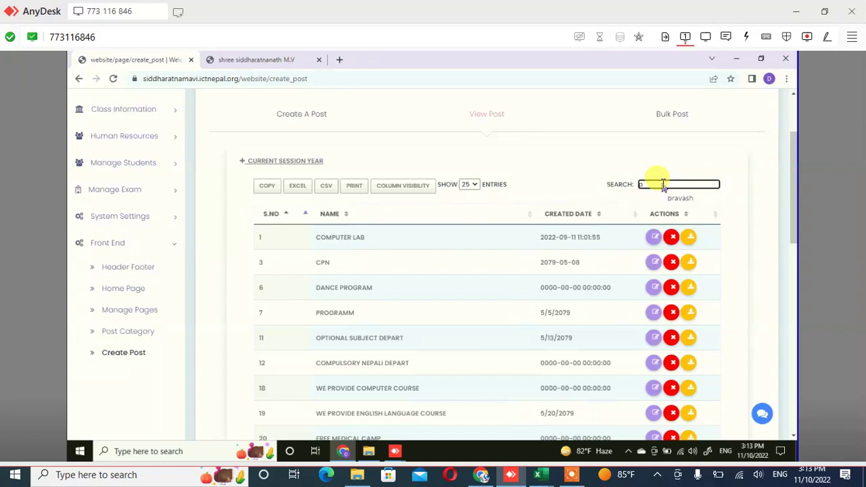
{"action": "type", "text": "r"}
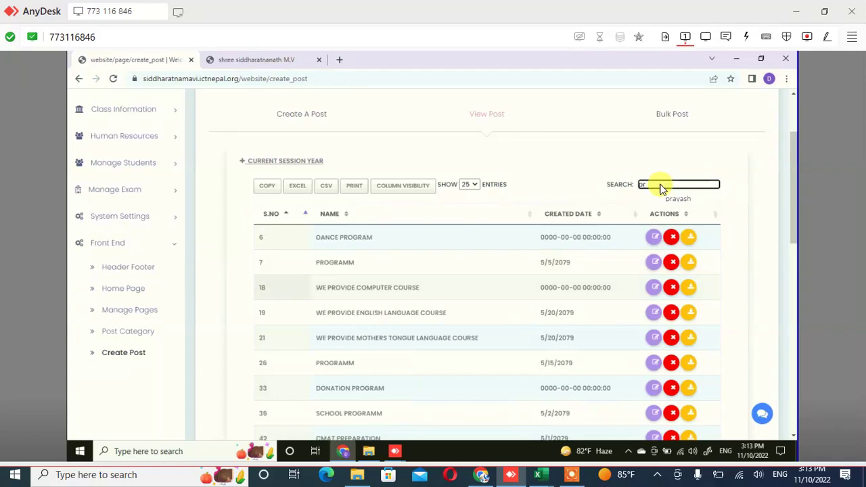
{"action": "scroll", "coordinate": [663, 189], "scroll_direction": "down", "scroll_amount": 1}
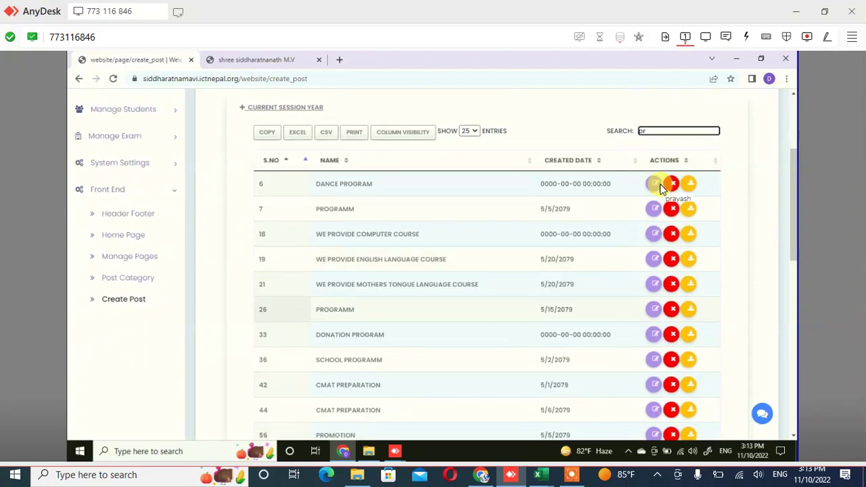
{"action": "type", "text": "oga"}
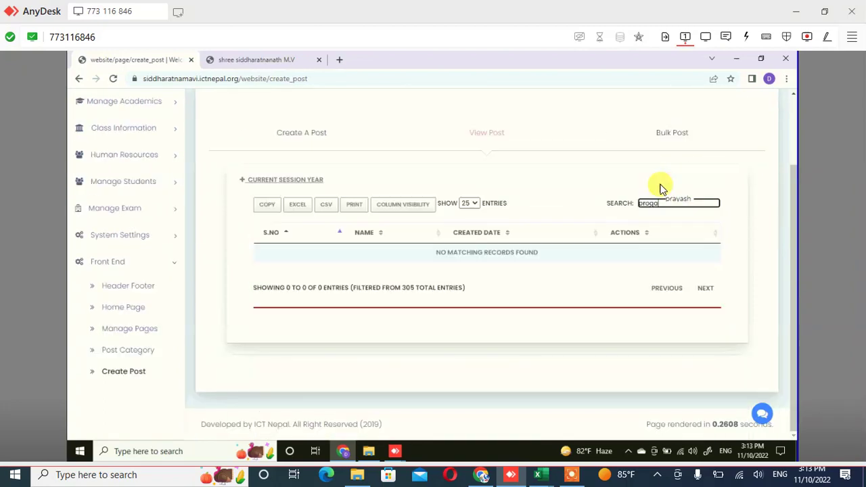
{"action": "key", "text": "BackSpace"}
{"action": "type", "text": "ra"}
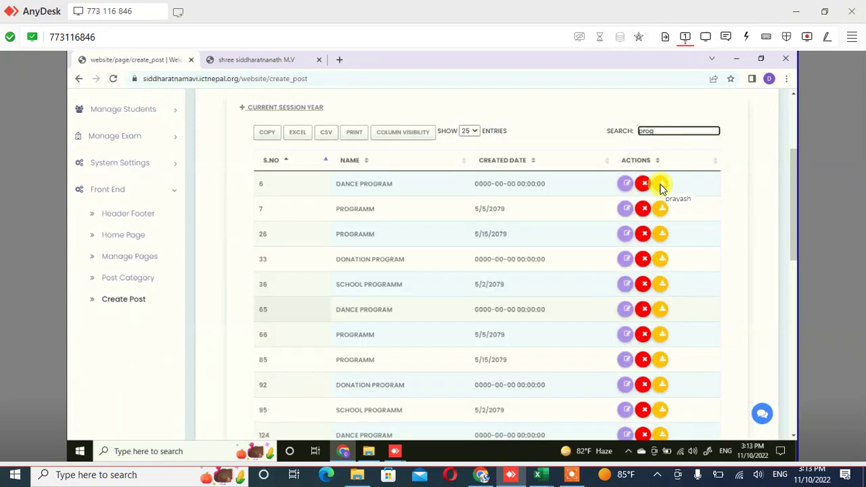
{"action": "type", "text": "mme"}
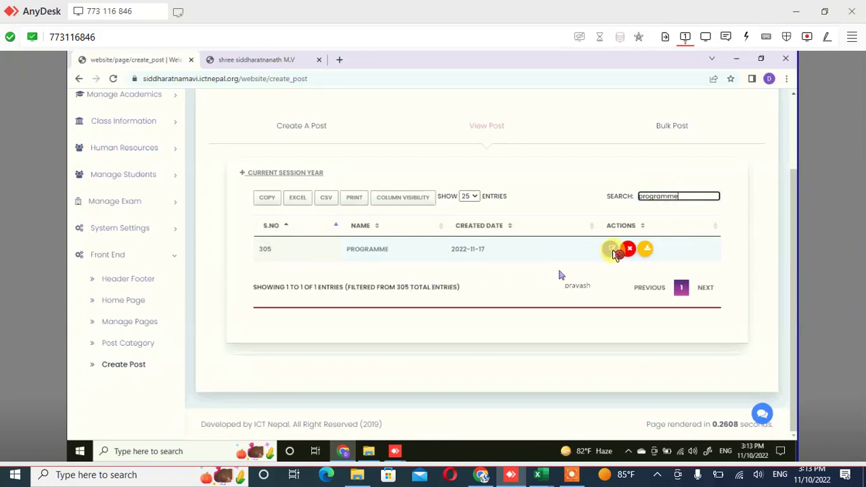
{"action": "left_click", "coordinate": [612, 251]}
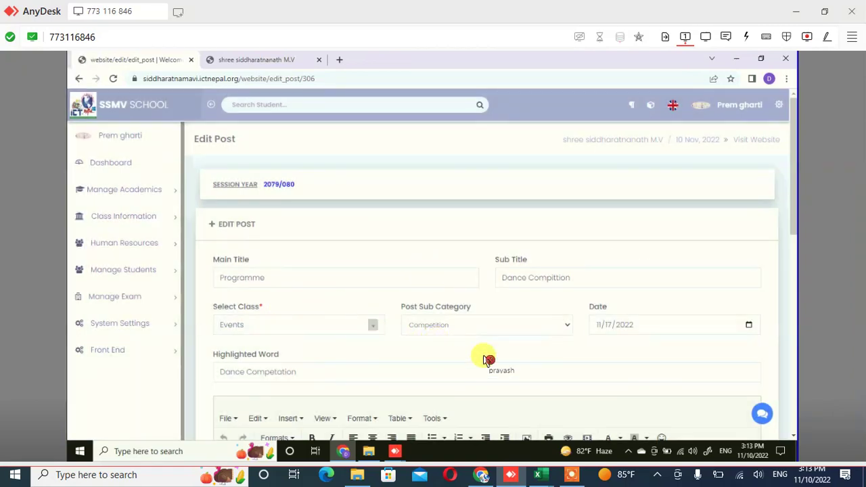
Scroll down the Programme post's edit form past its banner image to the Update button
{"action": "scroll", "coordinate": [487, 359], "scroll_direction": "down", "scroll_amount": 1}
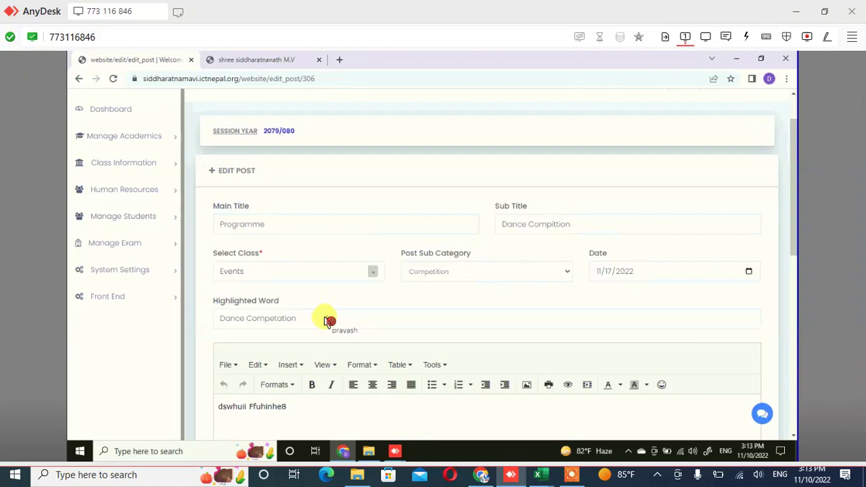
{"action": "scroll", "coordinate": [328, 320], "scroll_direction": "down", "scroll_amount": 1}
{"action": "scroll", "coordinate": [327, 320], "scroll_direction": "down", "scroll_amount": 1}
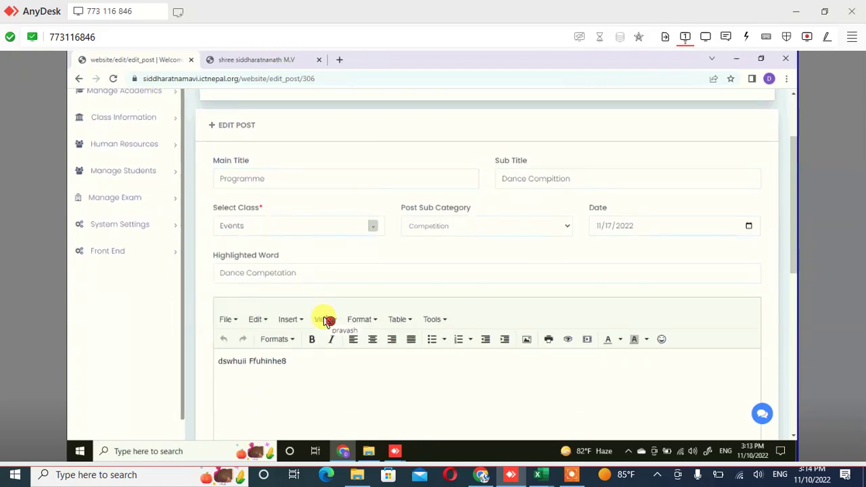
{"action": "scroll", "coordinate": [327, 321], "scroll_direction": "down", "scroll_amount": 3}
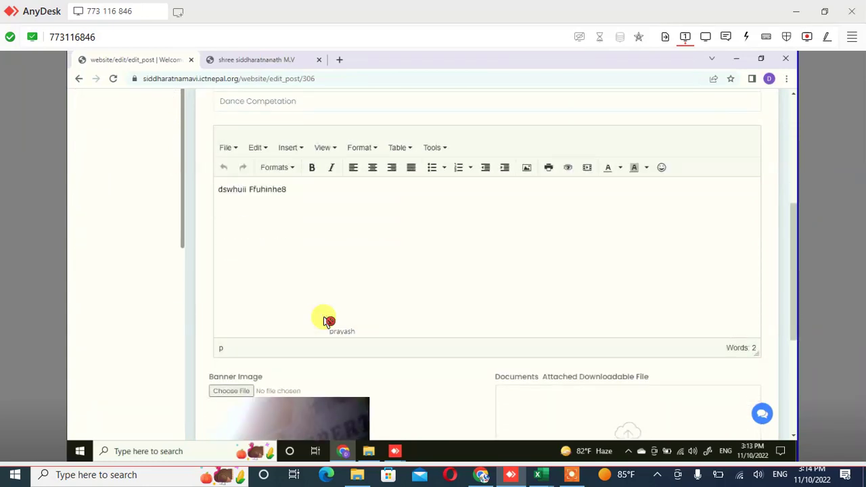
{"action": "scroll", "coordinate": [327, 320], "scroll_direction": "down", "scroll_amount": 1}
{"action": "scroll", "coordinate": [328, 321], "scroll_direction": "down", "scroll_amount": 1}
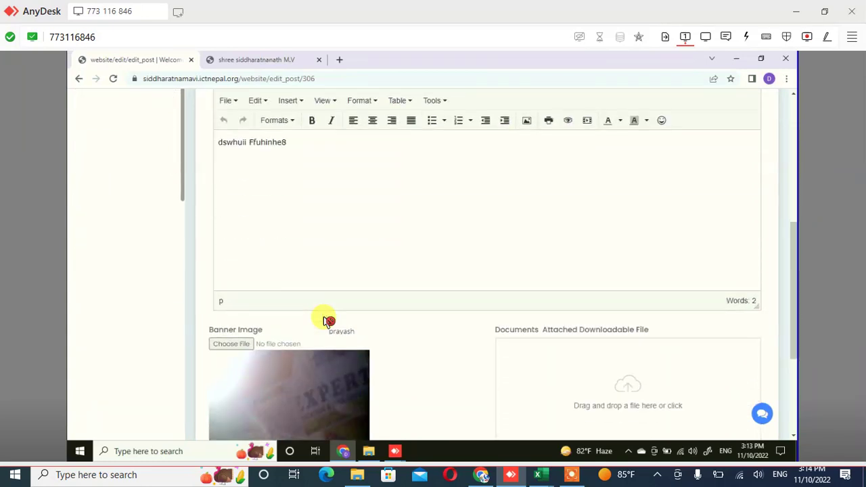
{"action": "scroll", "coordinate": [328, 320], "scroll_direction": "down", "scroll_amount": 1}
{"action": "scroll", "coordinate": [324, 318], "scroll_direction": "down", "scroll_amount": 1}
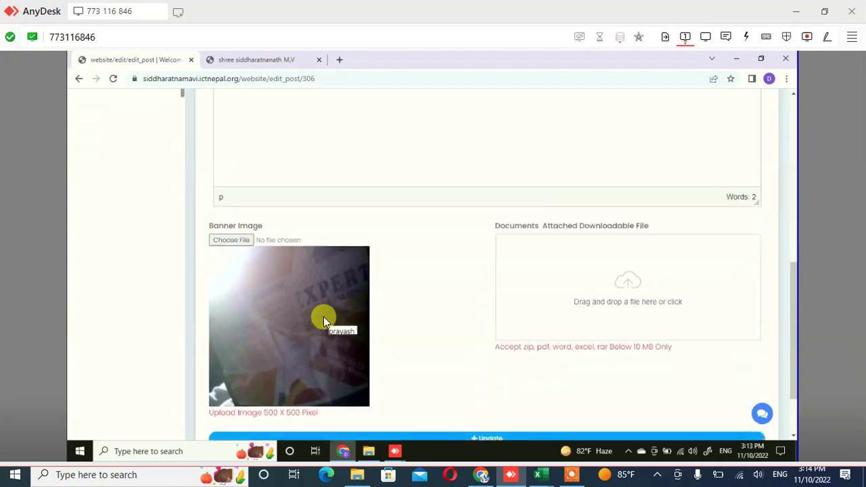
{"action": "scroll", "coordinate": [323, 321], "scroll_direction": "down", "scroll_amount": 1}
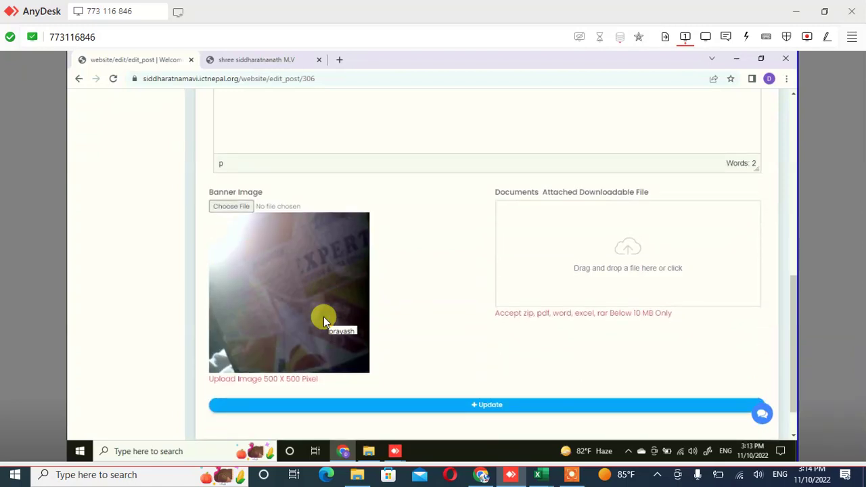
{"action": "scroll", "coordinate": [323, 316], "scroll_direction": "down", "scroll_amount": 1}
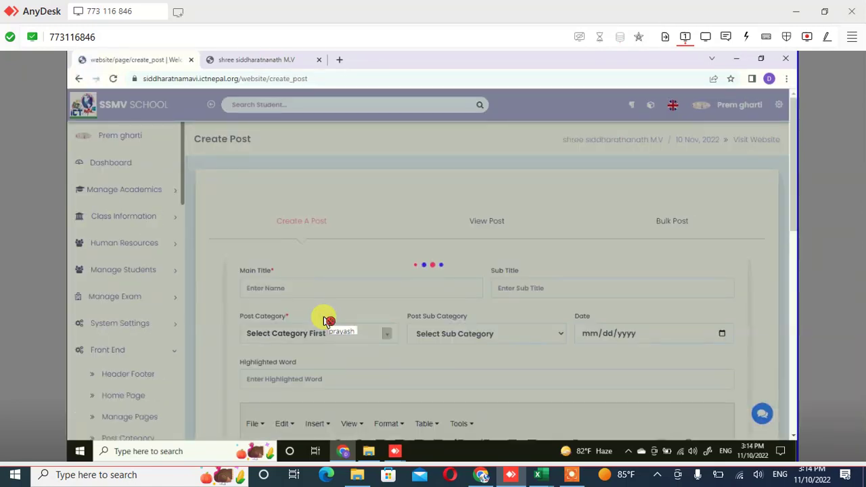
Go via the View Post list back to the blank Create A Post form
{"action": "scroll", "coordinate": [324, 320], "scroll_direction": "down", "scroll_amount": 2}
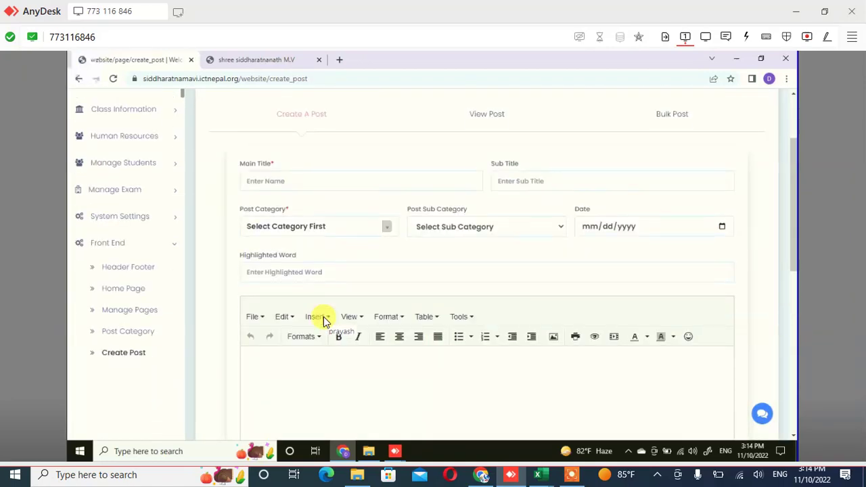
{"action": "scroll", "coordinate": [323, 321], "scroll_direction": "up", "scroll_amount": 2}
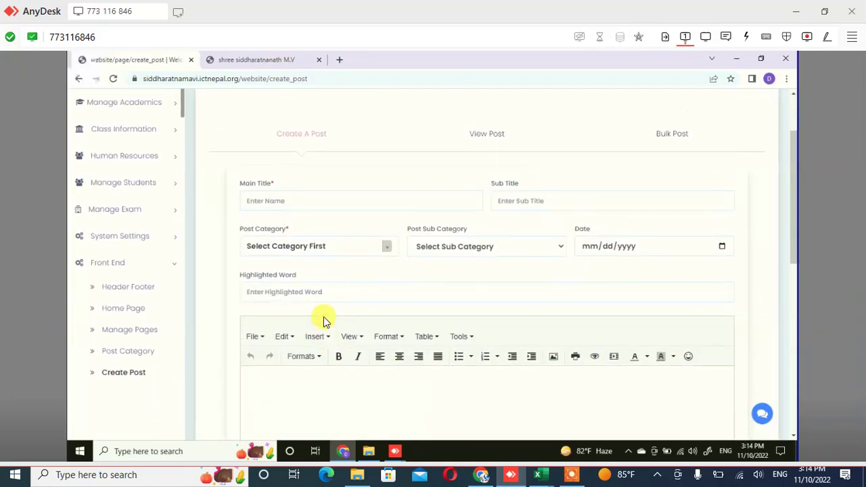
{"action": "scroll", "coordinate": [323, 320], "scroll_direction": "down", "scroll_amount": 2}
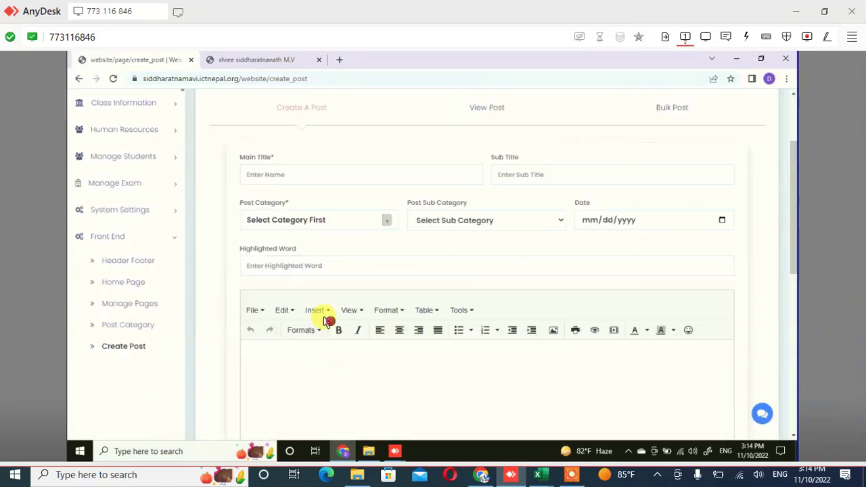
{"action": "scroll", "coordinate": [324, 321], "scroll_direction": "up", "scroll_amount": 2}
{"action": "scroll", "coordinate": [325, 321], "scroll_direction": "down", "scroll_amount": 1}
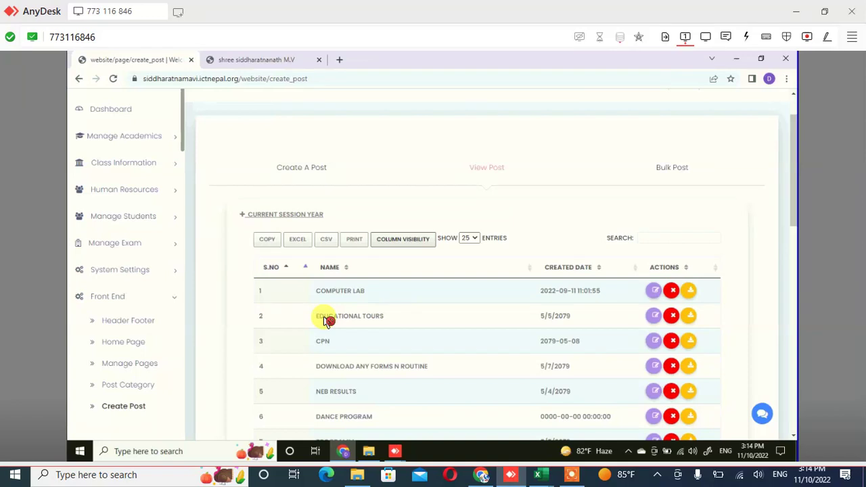
{"action": "scroll", "coordinate": [326, 321], "scroll_direction": "down", "scroll_amount": 1}
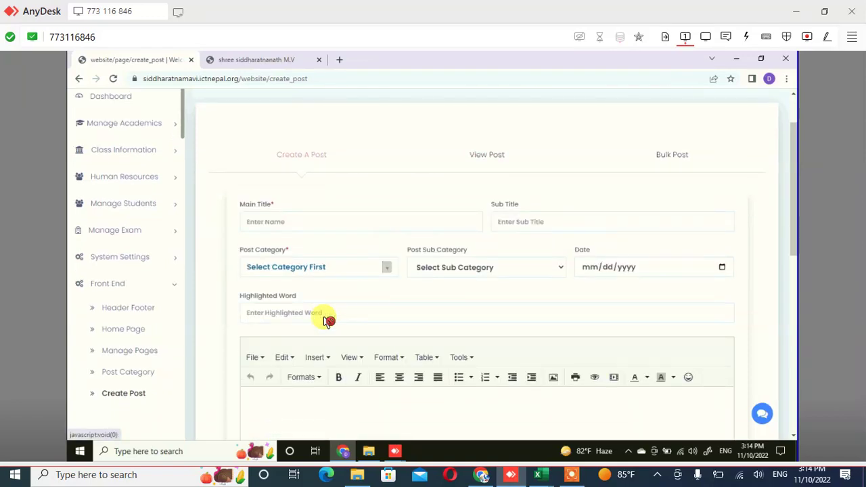
{"action": "scroll", "coordinate": [326, 318], "scroll_direction": "down", "scroll_amount": 1}
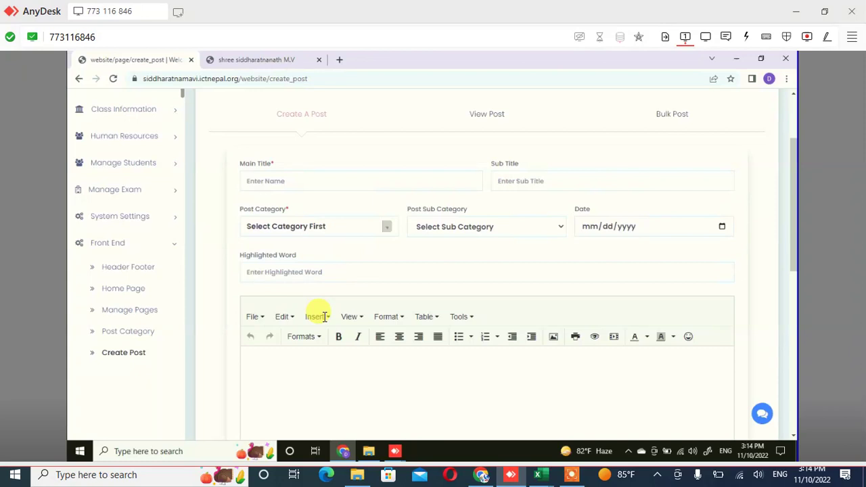
{"action": "left_click", "coordinate": [327, 320]}
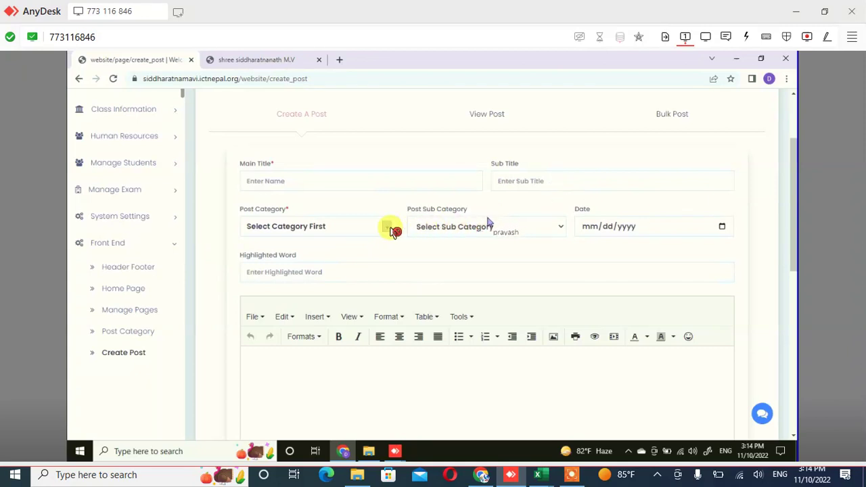
{"action": "scroll", "coordinate": [209, 187], "scroll_direction": "up", "scroll_amount": 2}
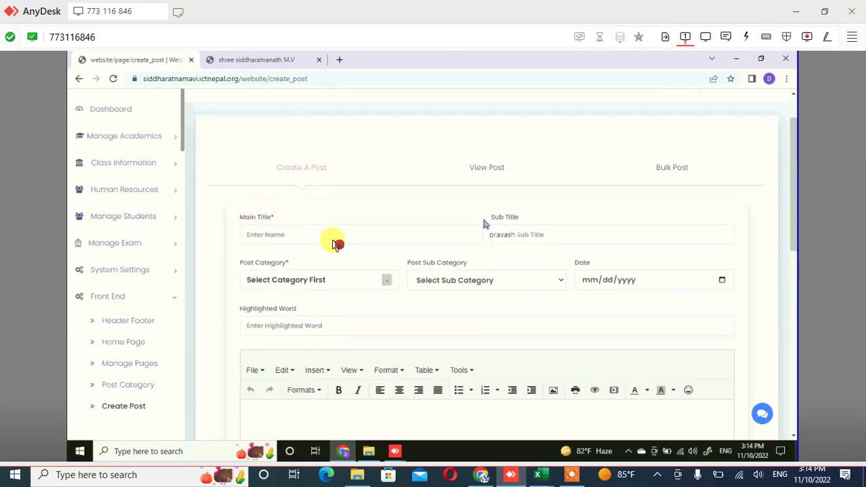
{"action": "left_click", "coordinate": [298, 177]}
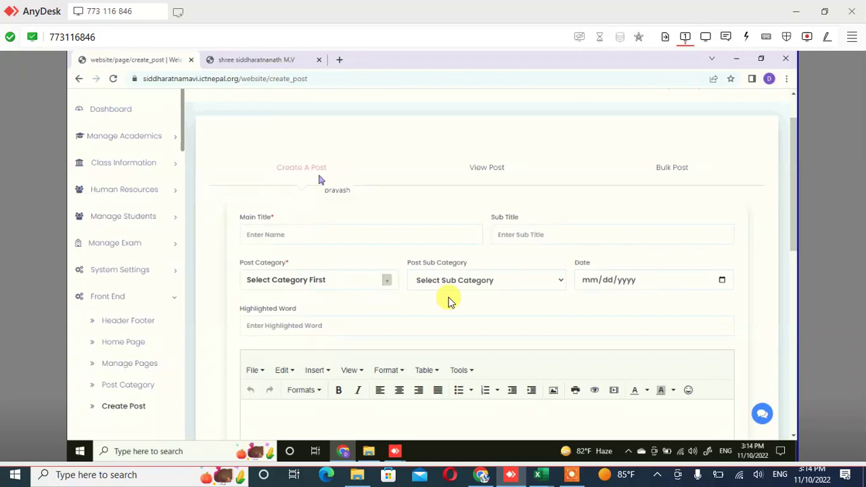
Expand the Post Category dropdown on the empty form
{"action": "left_click", "coordinate": [448, 302]}
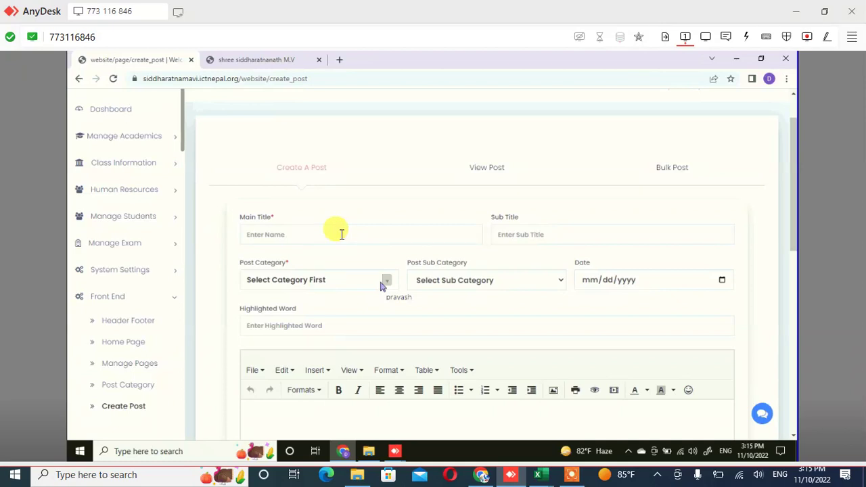
{"action": "left_click", "coordinate": [344, 238]}
{"action": "left_click", "coordinate": [384, 283]}
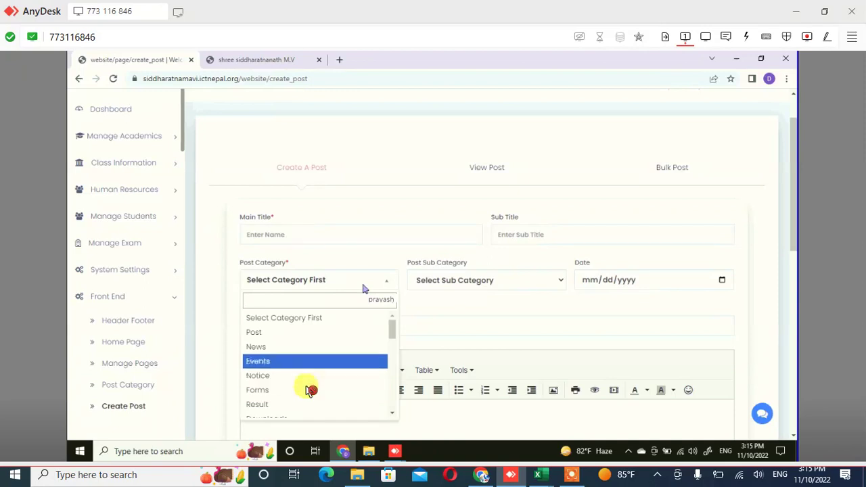
Scroll through all Post Category options, then close the list with none selected
{"action": "scroll", "coordinate": [311, 384], "scroll_direction": "down", "scroll_amount": 5}
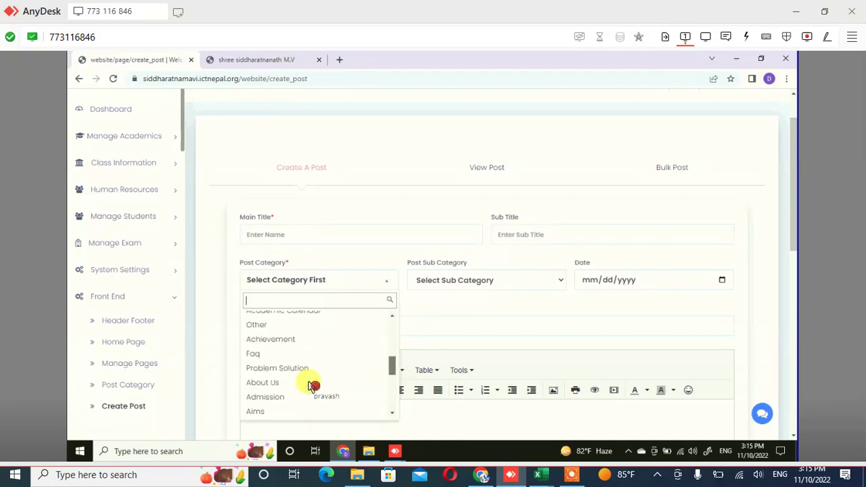
{"action": "scroll", "coordinate": [311, 384], "scroll_direction": "up", "scroll_amount": 2}
{"action": "scroll", "coordinate": [311, 385], "scroll_direction": "up", "scroll_amount": 3}
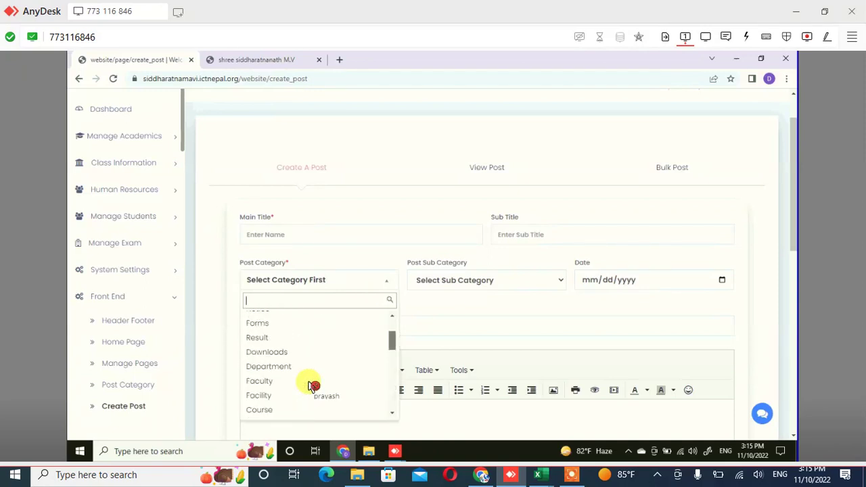
{"action": "scroll", "coordinate": [311, 384], "scroll_direction": "up", "scroll_amount": 1}
{"action": "scroll", "coordinate": [311, 385], "scroll_direction": "down", "scroll_amount": 8}
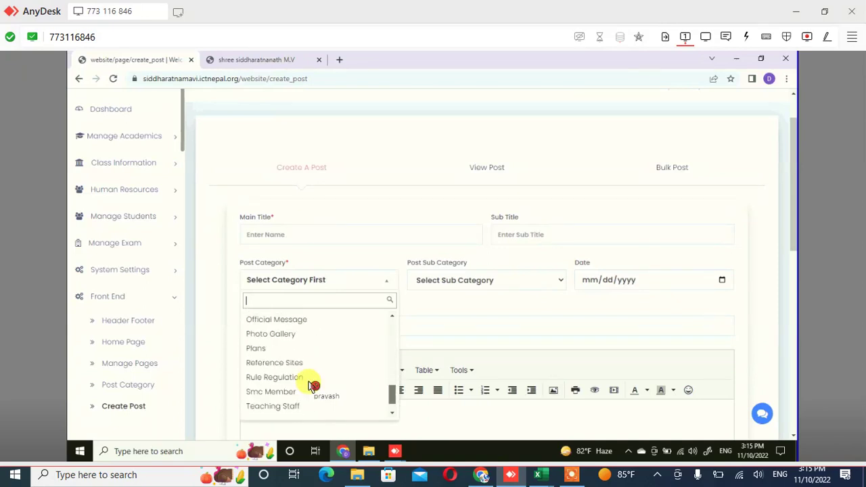
{"action": "scroll", "coordinate": [311, 384], "scroll_direction": "up", "scroll_amount": 8}
{"action": "scroll", "coordinate": [311, 384], "scroll_direction": "down", "scroll_amount": 6}
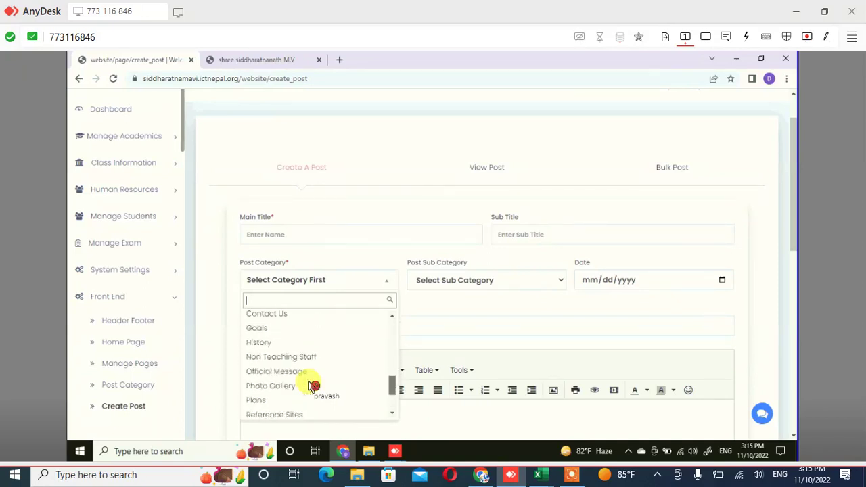
{"action": "scroll", "coordinate": [311, 384], "scroll_direction": "up", "scroll_amount": 5}
{"action": "scroll", "coordinate": [311, 384], "scroll_direction": "down", "scroll_amount": 5}
{"action": "scroll", "coordinate": [311, 384], "scroll_direction": "up", "scroll_amount": 5}
{"action": "scroll", "coordinate": [311, 384], "scroll_direction": "down", "scroll_amount": 4}
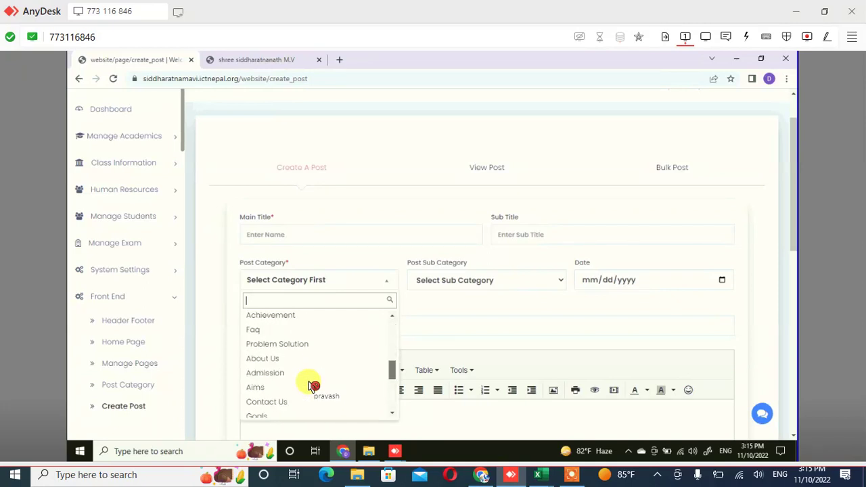
{"action": "scroll", "coordinate": [311, 384], "scroll_direction": "down", "scroll_amount": 3}
{"action": "scroll", "coordinate": [311, 384], "scroll_direction": "up", "scroll_amount": 9}
{"action": "scroll", "coordinate": [311, 384], "scroll_direction": "down", "scroll_amount": 2}
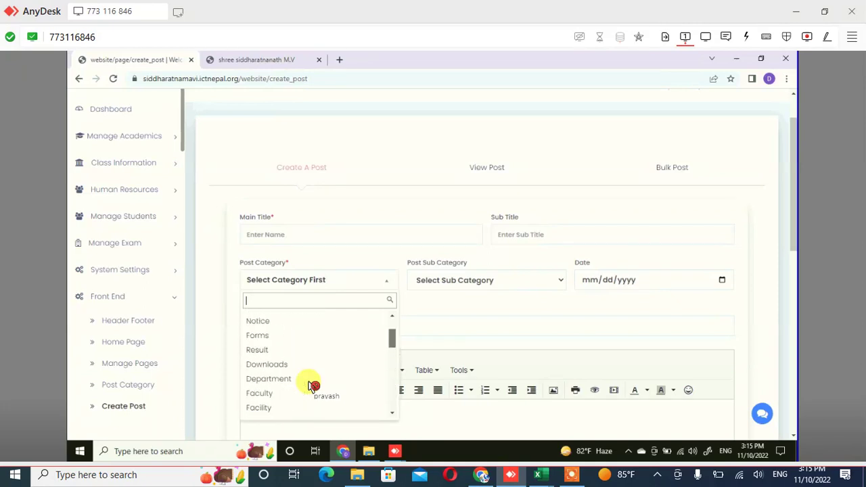
{"action": "scroll", "coordinate": [311, 384], "scroll_direction": "down", "scroll_amount": 5}
{"action": "scroll", "coordinate": [312, 384], "scroll_direction": "up", "scroll_amount": 8}
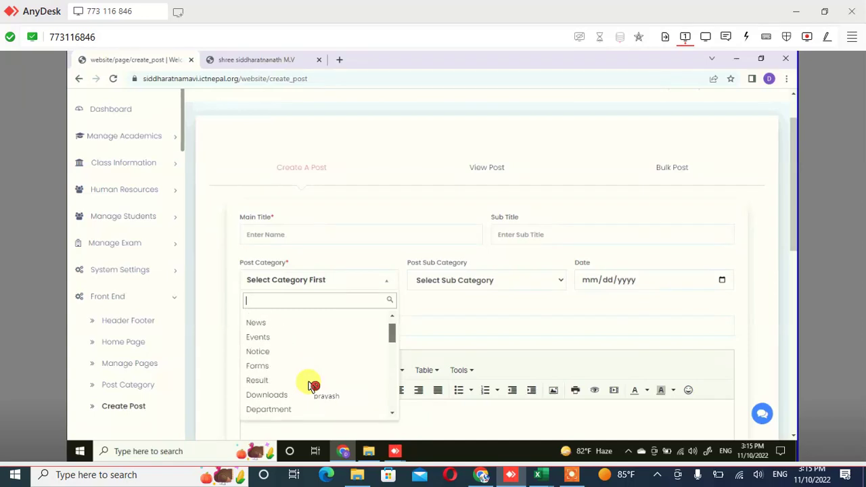
{"action": "scroll", "coordinate": [311, 384], "scroll_direction": "down", "scroll_amount": 8}
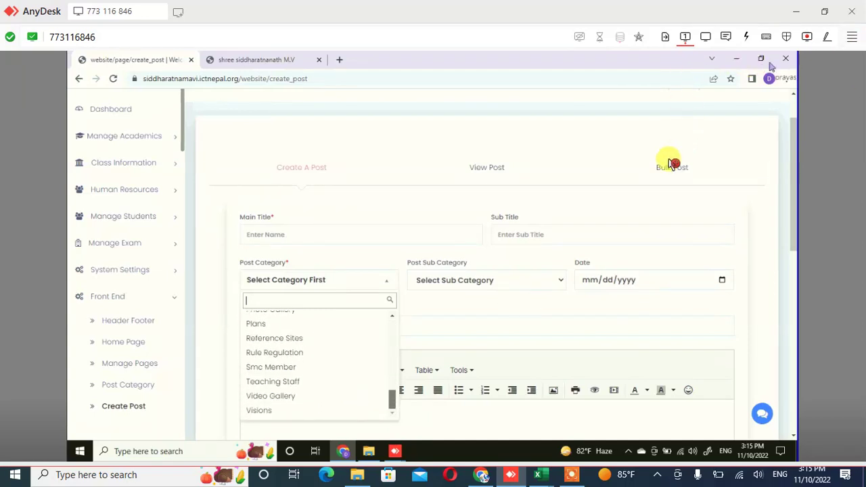
{"action": "scroll", "coordinate": [311, 366], "scroll_direction": "up", "scroll_amount": 8}
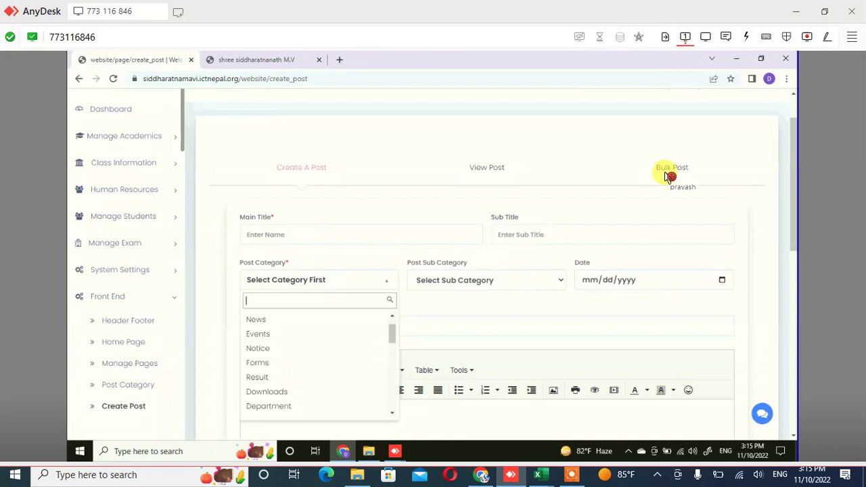
{"action": "left_click", "coordinate": [669, 176]}
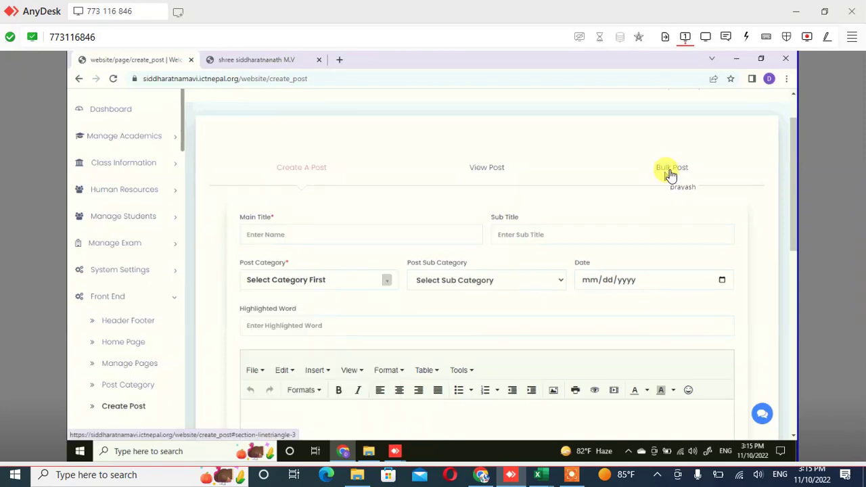
Switch to Bulk Post and download the sample bulk_post.csv file
{"action": "left_click", "coordinate": [670, 174]}
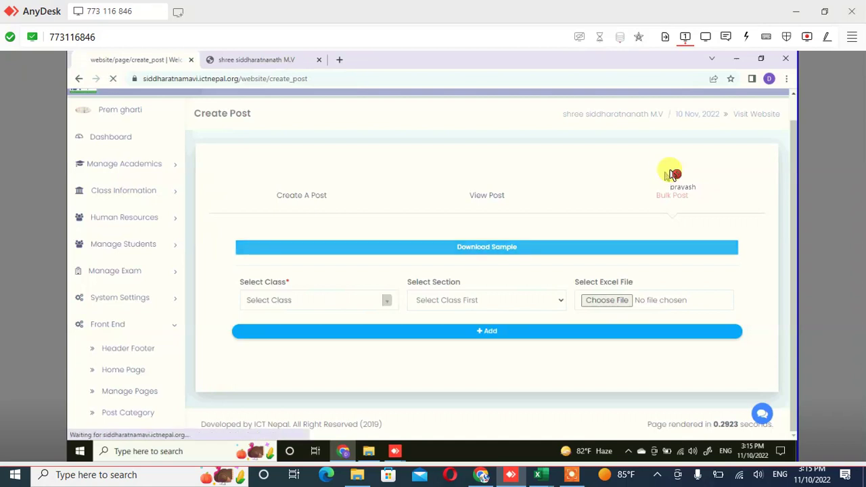
{"action": "left_click", "coordinate": [487, 247]}
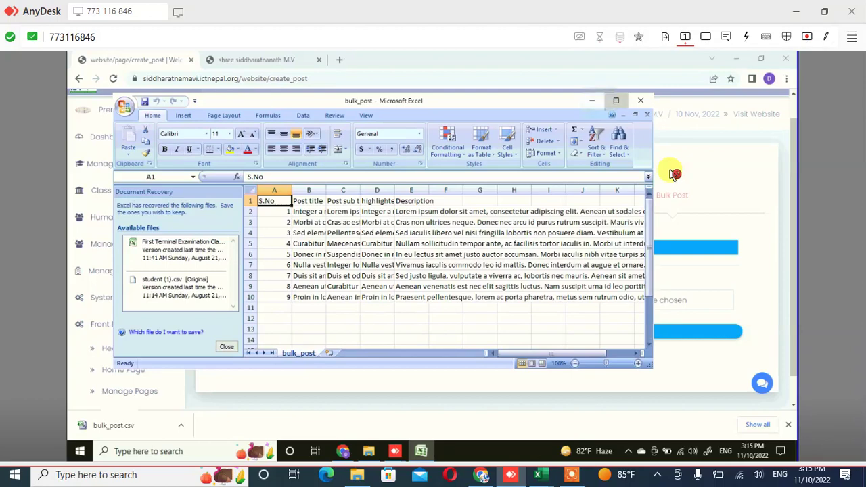
Review the nine sample posts' titles and descriptions in bulk_post, then minimize Excel
{"action": "key", "text": "super+Up"}
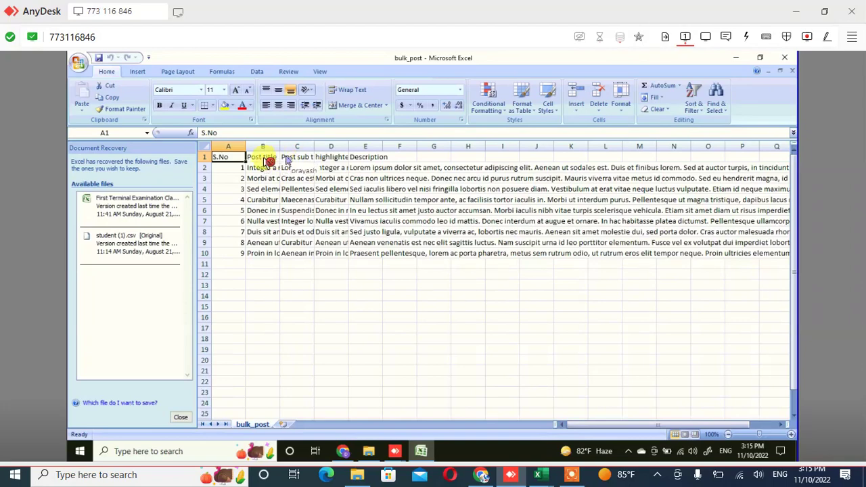
{"action": "left_click", "coordinate": [267, 165]}
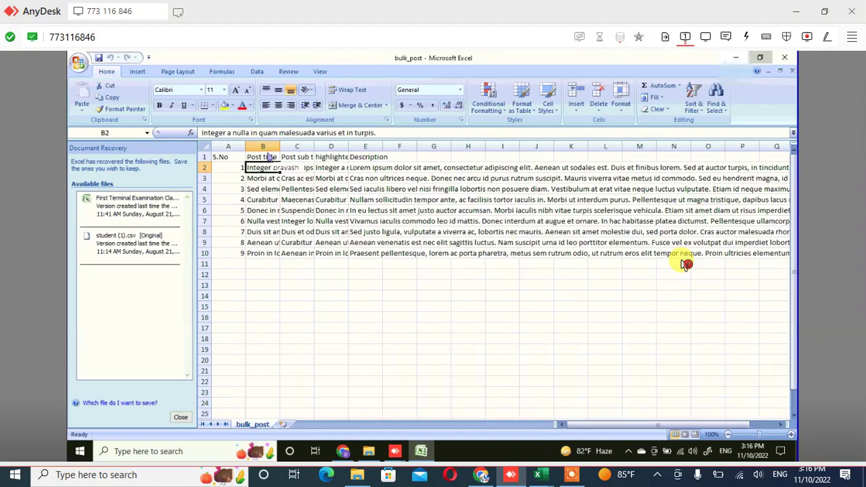
{"action": "key", "text": "super+Down"}
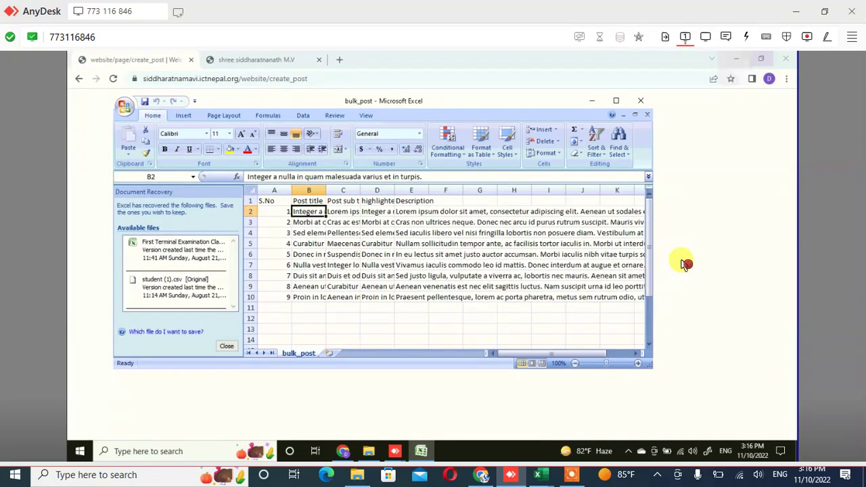
{"action": "key", "text": "super+Down"}
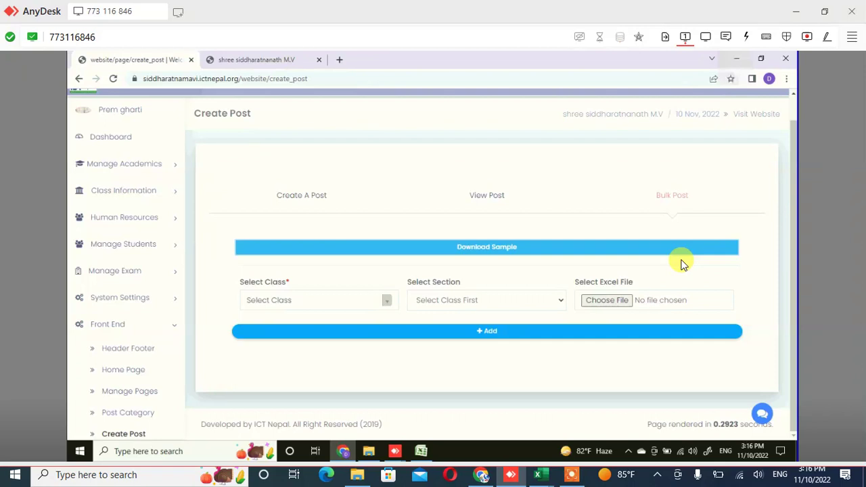
Set the bulk import class to Events and section to Staff Meeting
{"action": "left_click", "coordinate": [386, 310]}
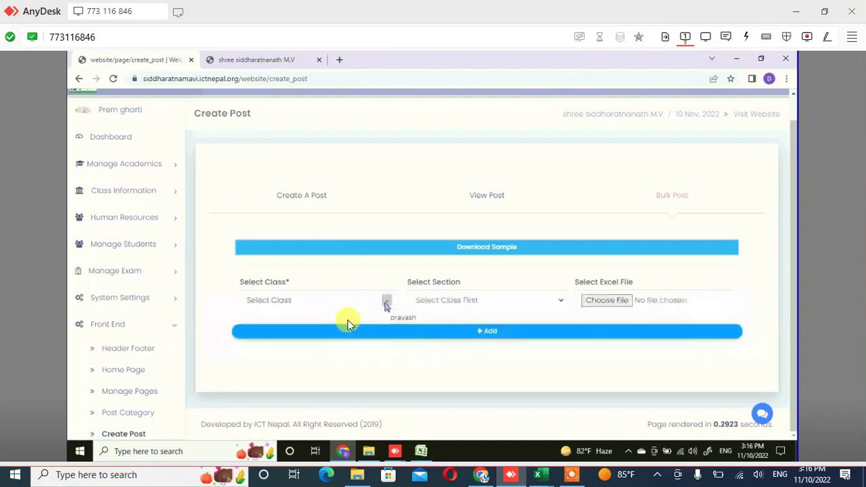
{"action": "left_click", "coordinate": [387, 304]}
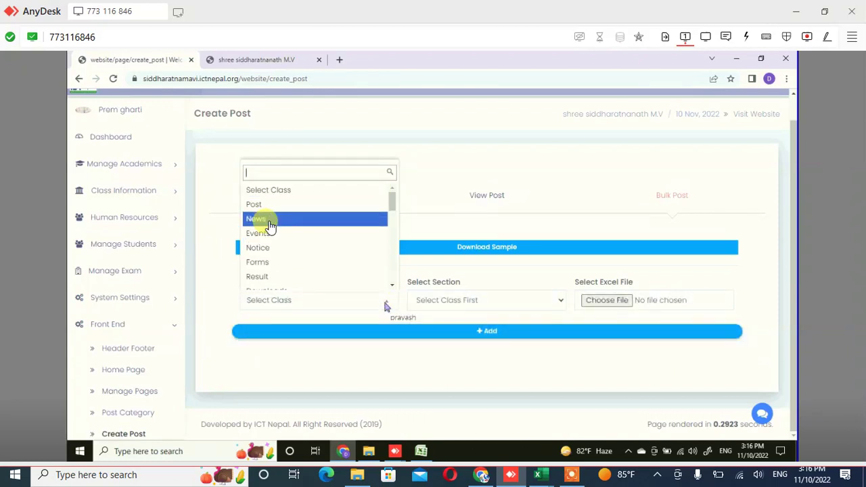
{"action": "left_click", "coordinate": [274, 225]}
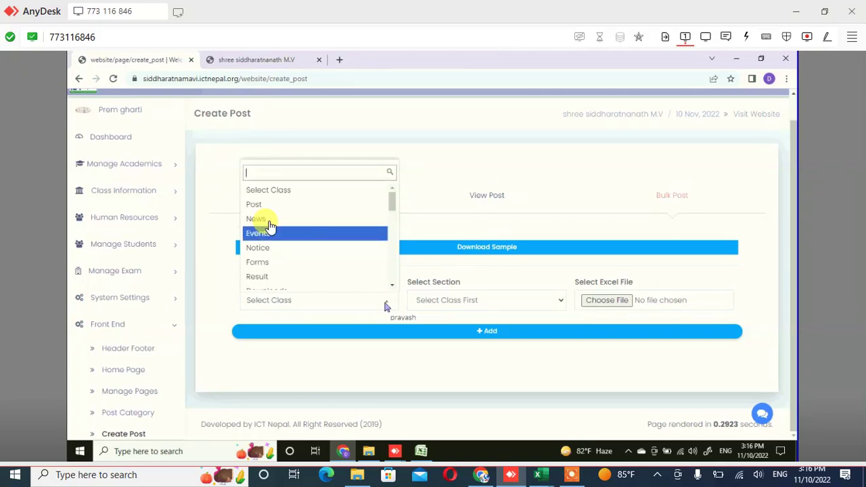
{"action": "left_click", "coordinate": [270, 231]}
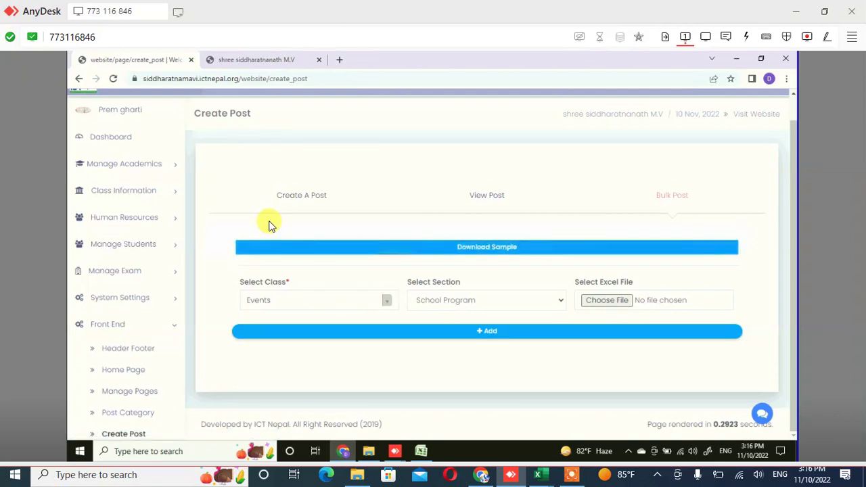
{"action": "key", "text": "alt+Down"}
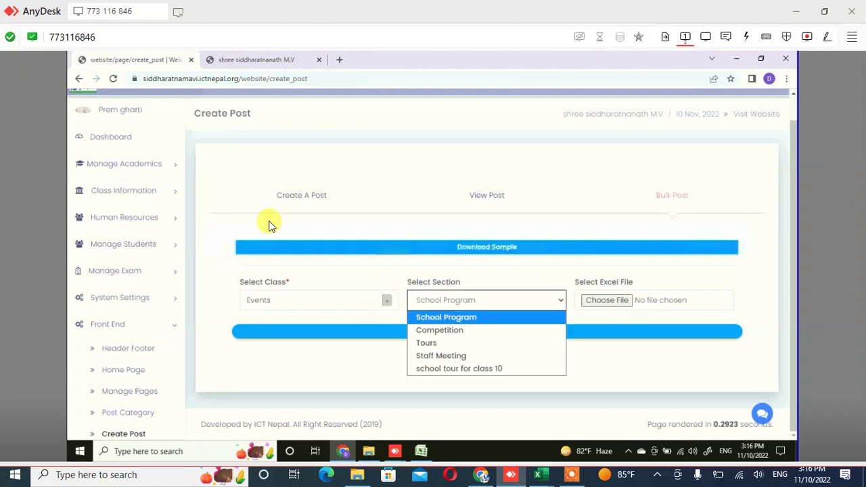
{"action": "key", "text": "Down"}
{"action": "key", "text": "Down"}
{"action": "key", "text": "Down"}
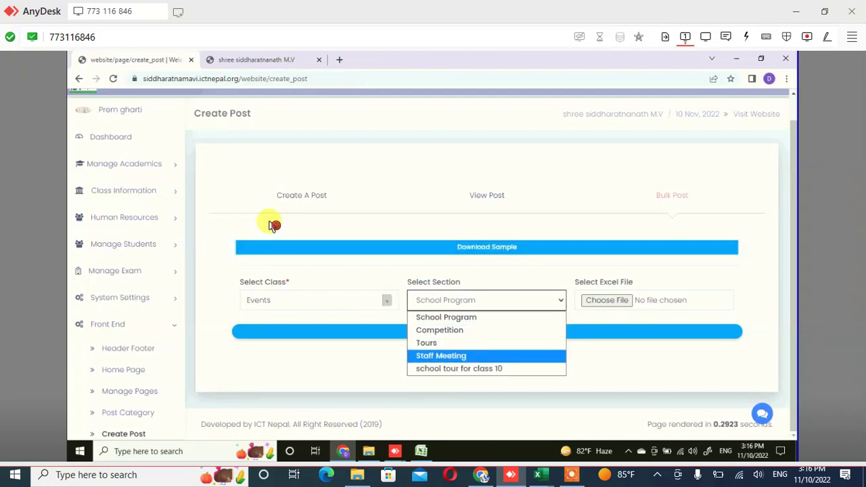
{"action": "key", "text": "Return"}
Bring up the file-open dialog and start navigating to bulk_post in Downloads
{"action": "key", "text": "Tab"}
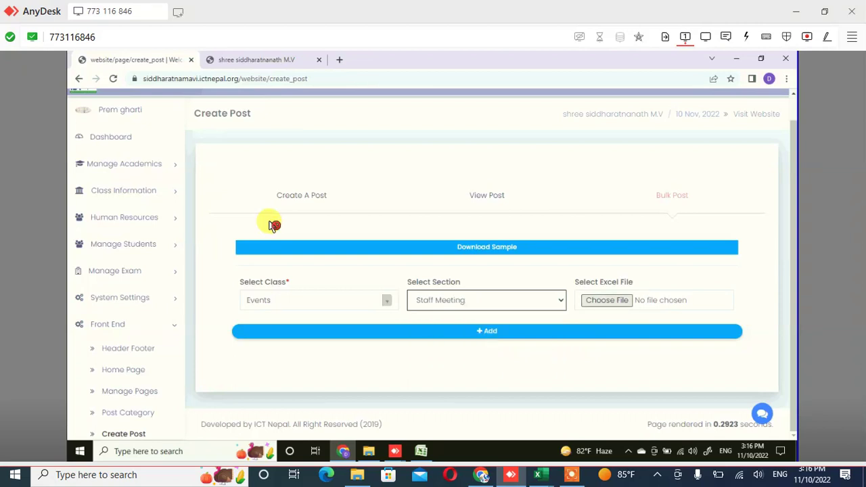
{"action": "key", "text": "space"}
{"action": "key", "text": "shift+Tab"}
{"action": "key", "text": "shift+Tab"}
{"action": "key", "text": "Up"}
{"action": "key", "text": "Up"}
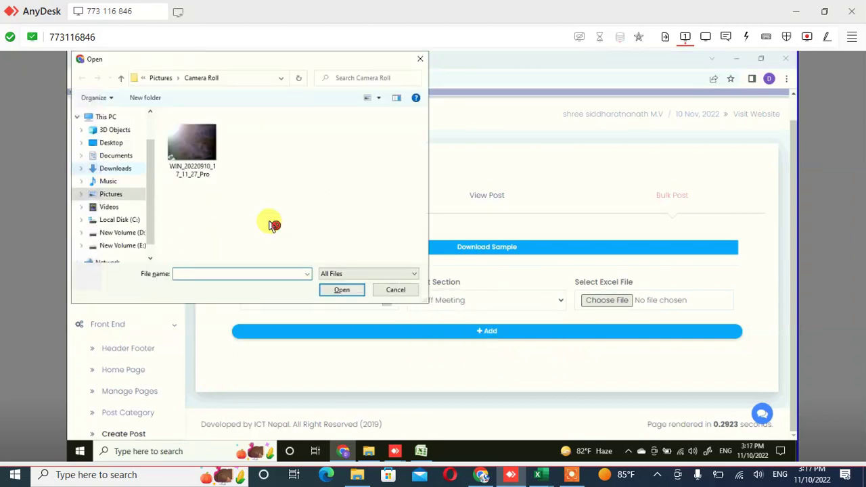
Attach bulk_post.csv and submit the import, getting the 'Data Import Successfully' message
{"action": "key", "text": "Tab"}
{"action": "key", "text": "Down"}
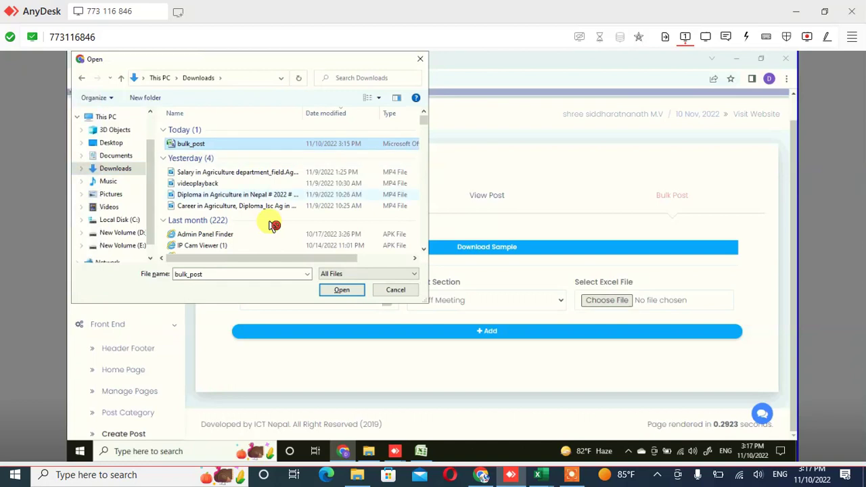
{"action": "key", "text": "Tab"}
{"action": "key", "text": "Return"}
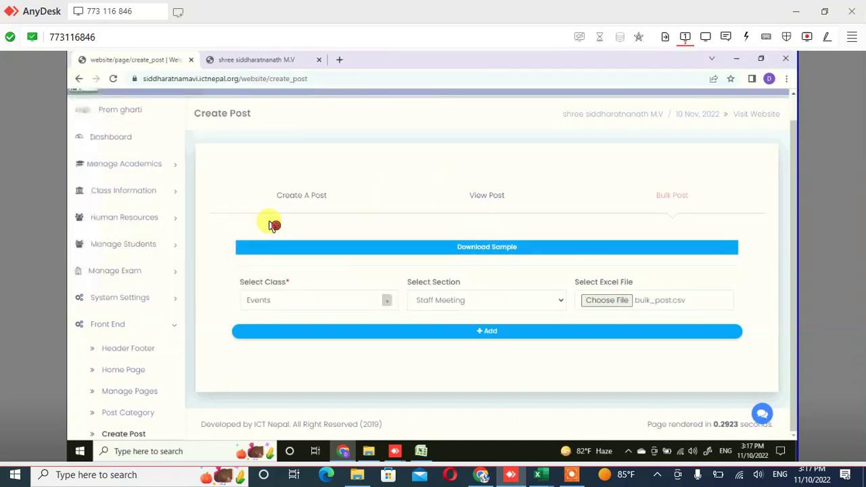
{"action": "key", "text": "Tab"}
{"action": "key", "text": "Return"}
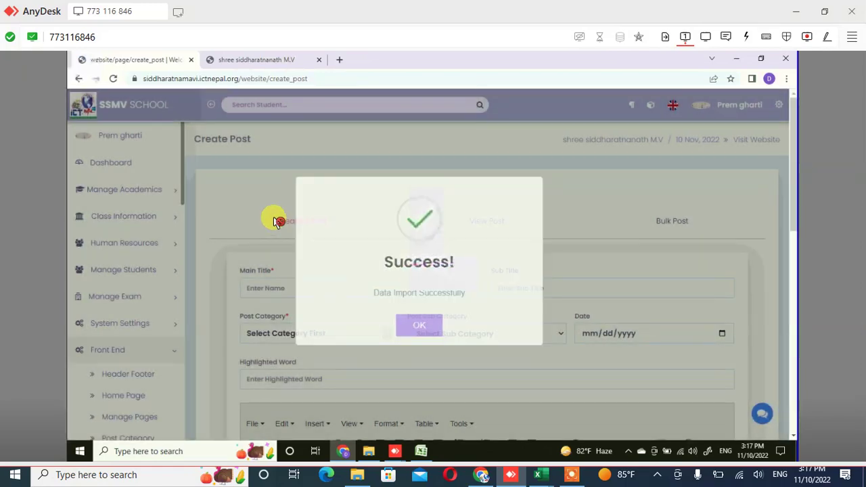
Dismiss the success message and review the View Post list headed by Computer Lab, Educational Tours, CPN
{"action": "left_click", "coordinate": [432, 324]}
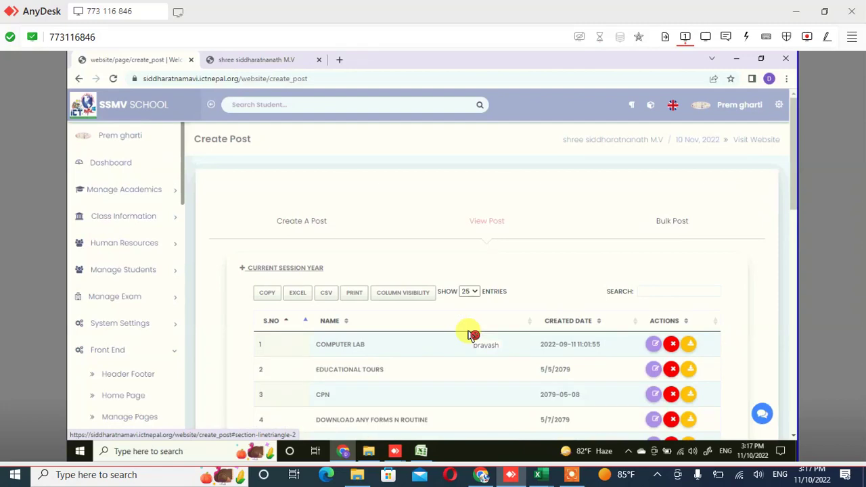
{"action": "scroll", "coordinate": [472, 334], "scroll_direction": "down", "scroll_amount": 1}
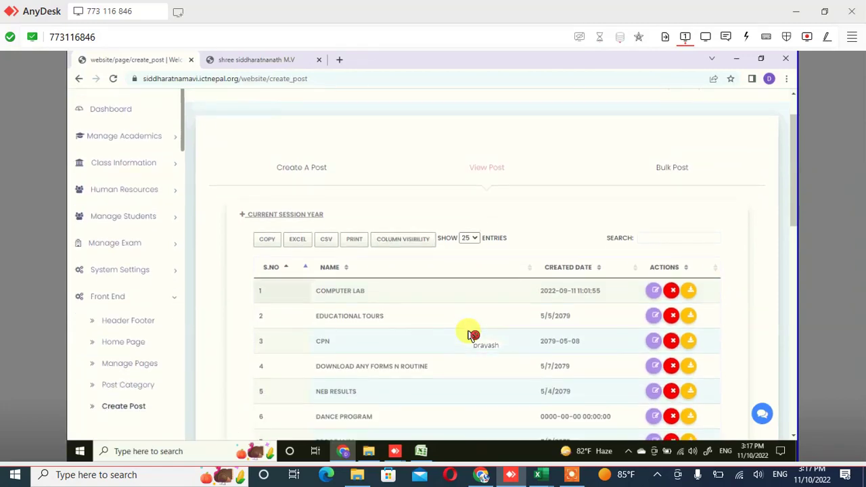
{"action": "scroll", "coordinate": [609, 178], "scroll_direction": "down", "scroll_amount": 4}
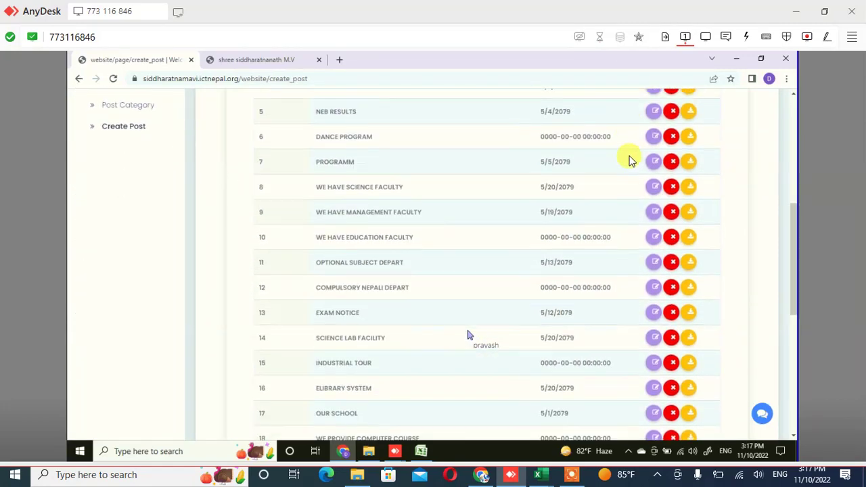
{"action": "scroll", "coordinate": [629, 160], "scroll_direction": "down", "scroll_amount": 2}
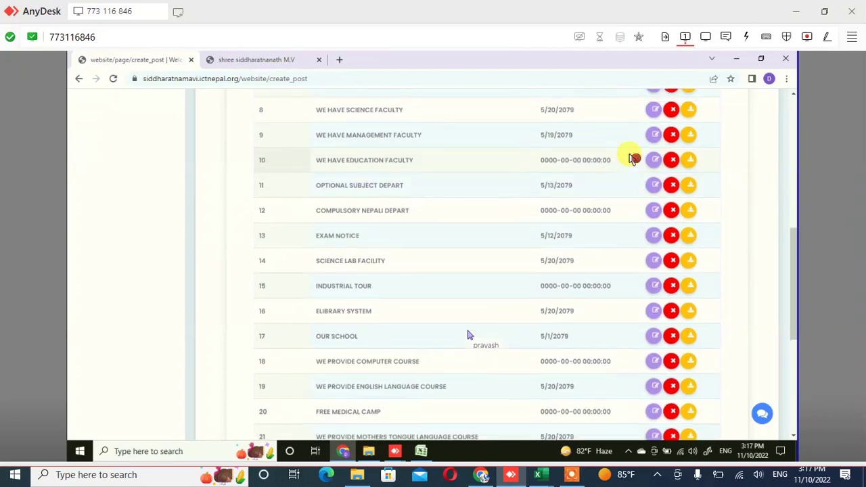
{"action": "scroll", "coordinate": [629, 161], "scroll_direction": "up", "scroll_amount": 4}
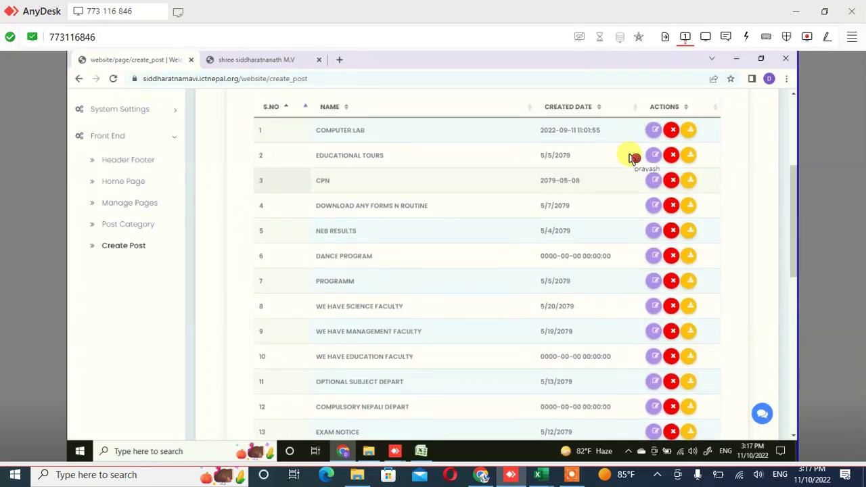
{"action": "left_click", "coordinate": [629, 158]}
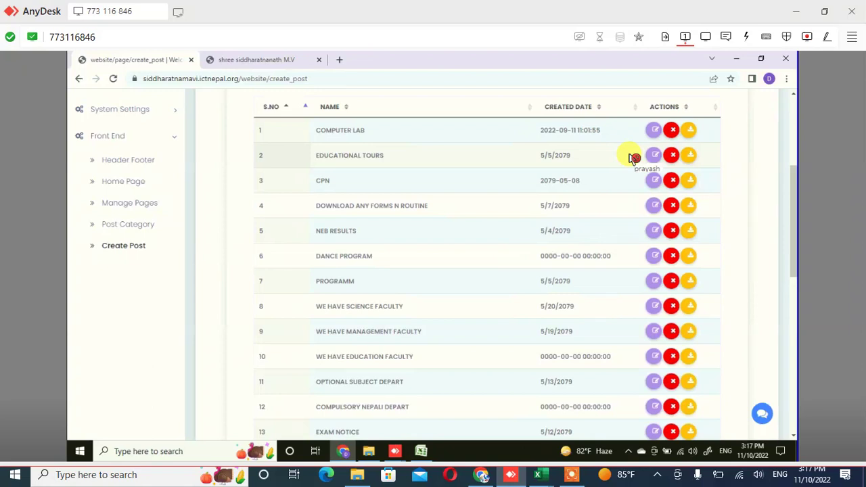
{"action": "scroll", "coordinate": [629, 157], "scroll_direction": "up", "scroll_amount": 2}
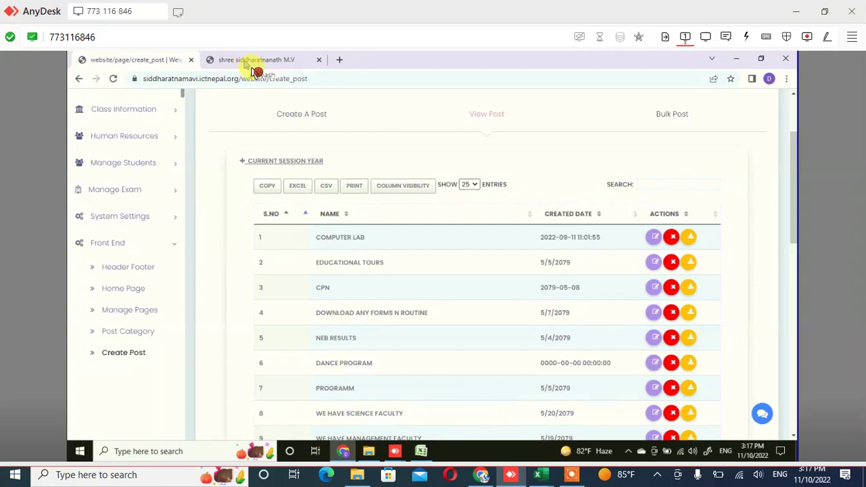
On the public website's News page, scroll through the news cards, Recent Post section and footer
{"action": "left_click", "coordinate": [247, 61]}
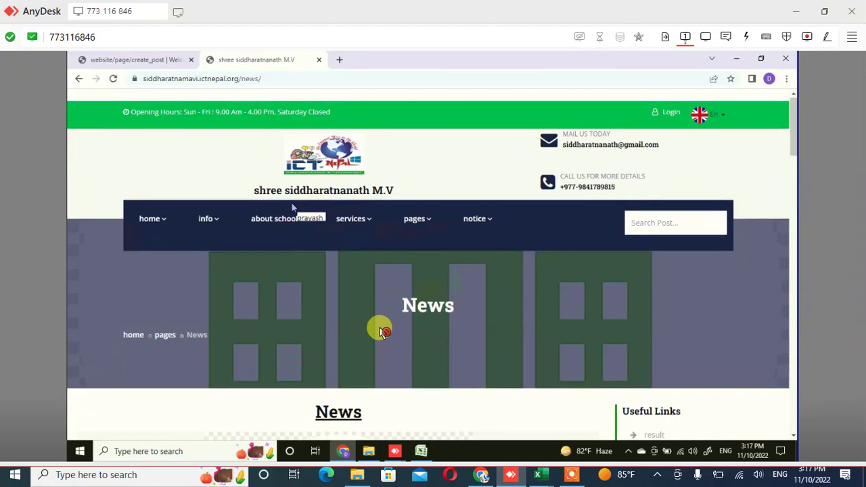
{"action": "scroll", "coordinate": [369, 311], "scroll_direction": "down", "scroll_amount": 1}
{"action": "scroll", "coordinate": [346, 263], "scroll_direction": "down", "scroll_amount": 4}
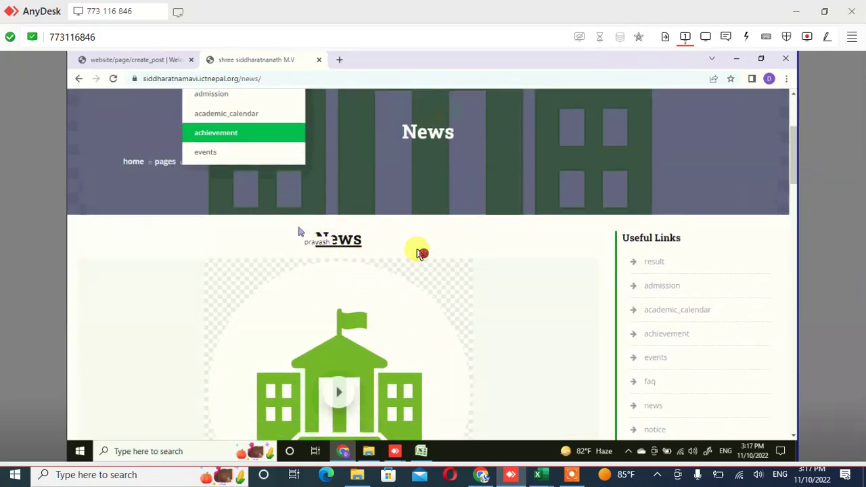
{"action": "scroll", "coordinate": [411, 253], "scroll_direction": "down", "scroll_amount": 1}
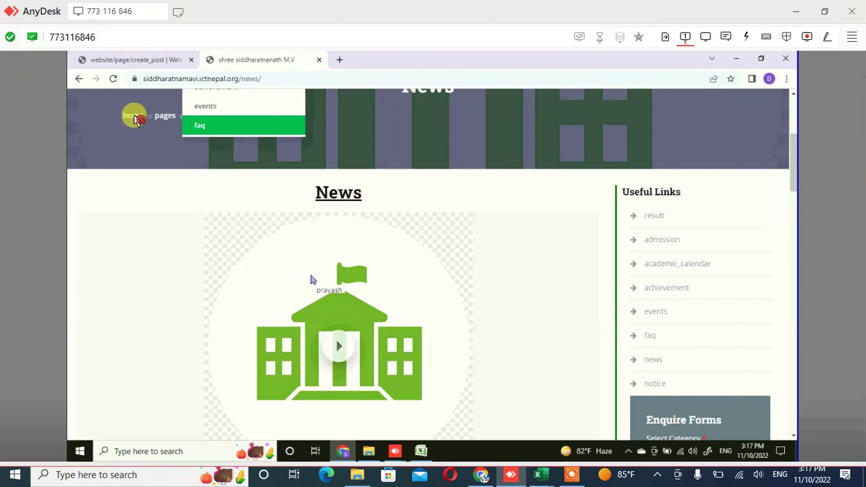
{"action": "scroll", "coordinate": [128, 108], "scroll_direction": "down", "scroll_amount": 1}
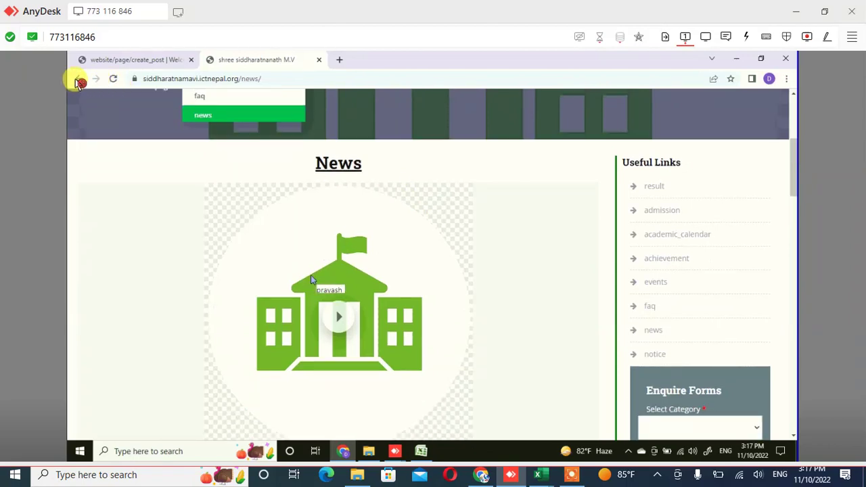
{"action": "scroll", "coordinate": [311, 279], "scroll_direction": "down", "scroll_amount": 1}
{"action": "scroll", "coordinate": [311, 279], "scroll_direction": "down", "scroll_amount": 1}
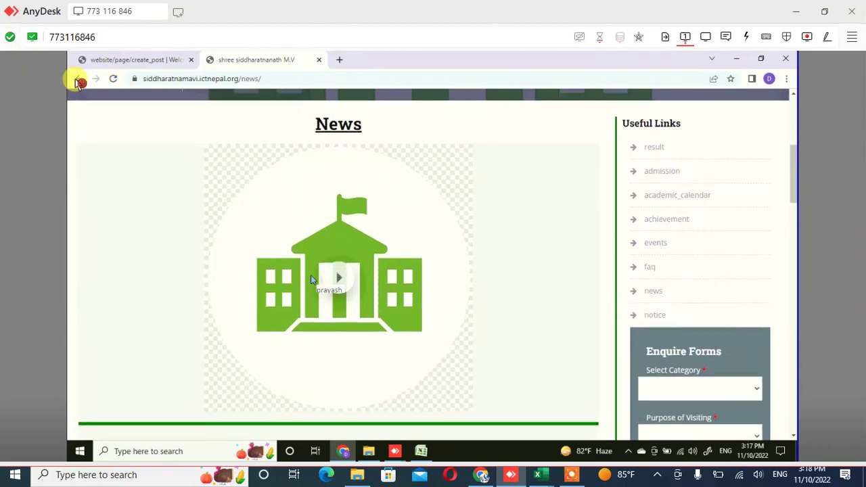
{"action": "scroll", "coordinate": [311, 277], "scroll_direction": "down", "scroll_amount": 1}
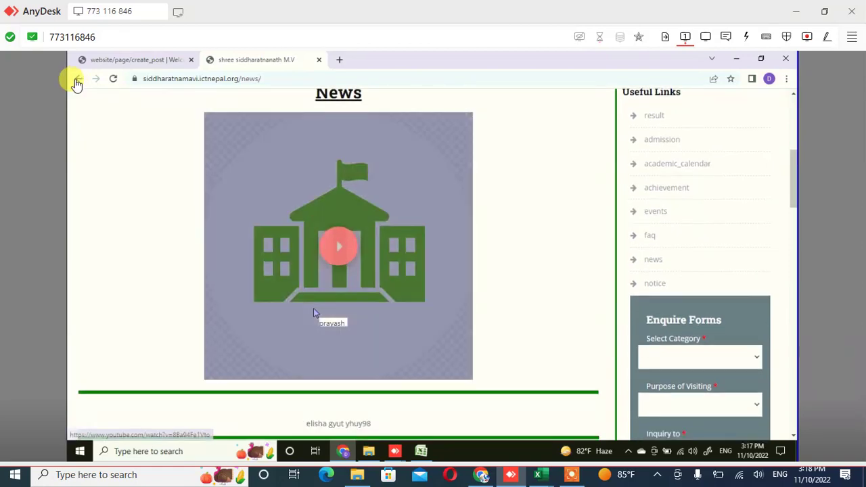
{"action": "scroll", "coordinate": [313, 312], "scroll_direction": "down", "scroll_amount": 4}
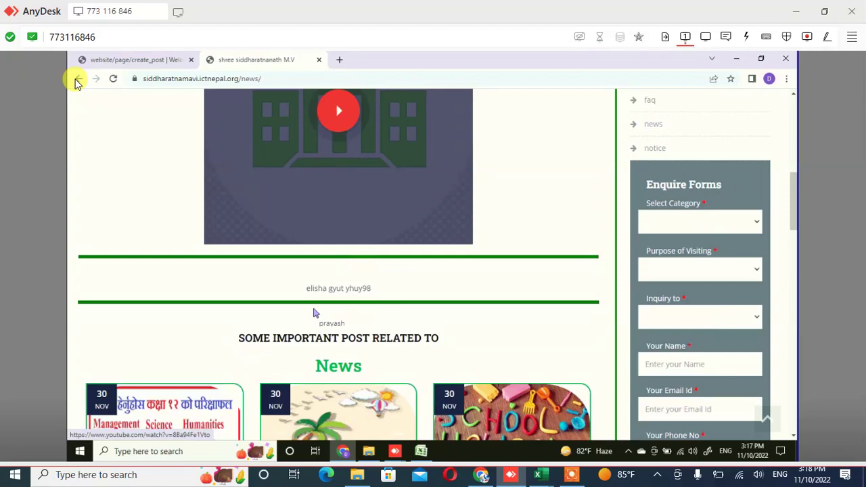
{"action": "scroll", "coordinate": [313, 312], "scroll_direction": "down", "scroll_amount": 1}
{"action": "scroll", "coordinate": [313, 313], "scroll_direction": "down", "scroll_amount": 5}
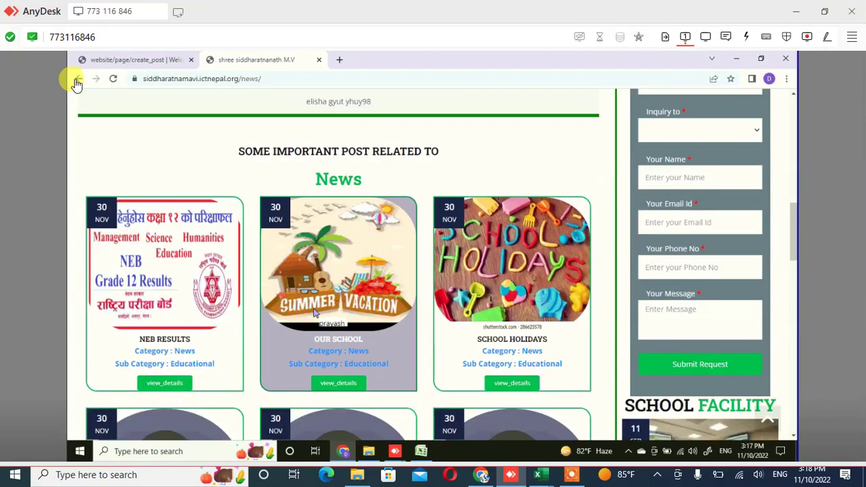
{"action": "scroll", "coordinate": [313, 313], "scroll_direction": "down", "scroll_amount": 1}
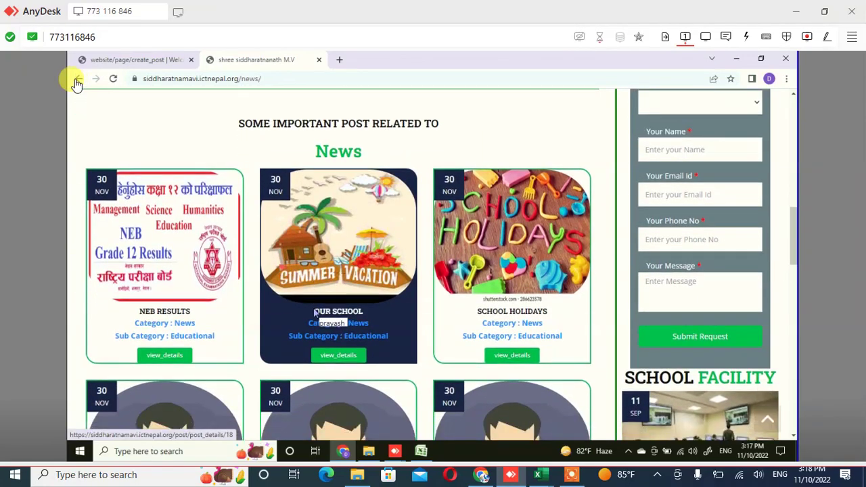
{"action": "scroll", "coordinate": [313, 312], "scroll_direction": "down", "scroll_amount": 3}
{"action": "scroll", "coordinate": [313, 312], "scroll_direction": "down", "scroll_amount": 1}
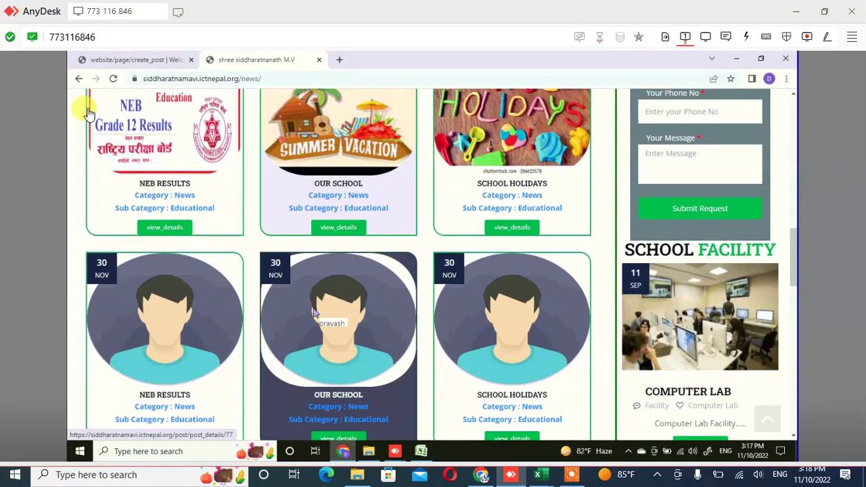
{"action": "scroll", "coordinate": [313, 313], "scroll_direction": "down", "scroll_amount": 2}
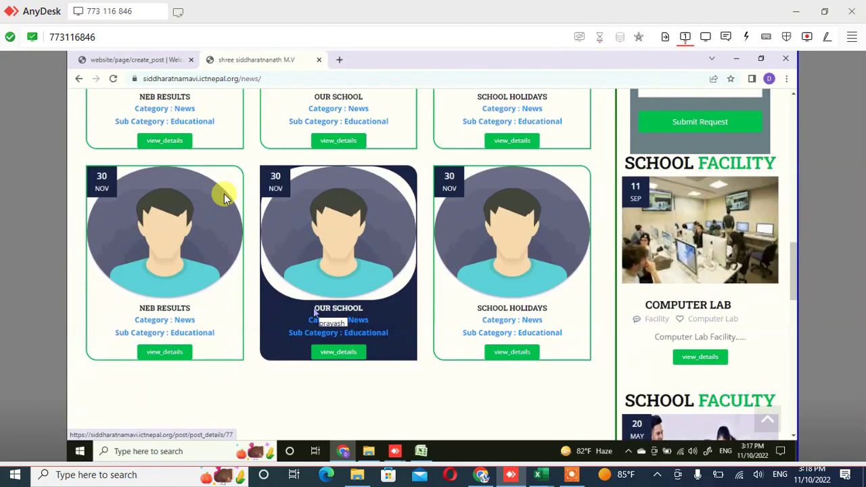
{"action": "scroll", "coordinate": [313, 313], "scroll_direction": "down", "scroll_amount": 12}
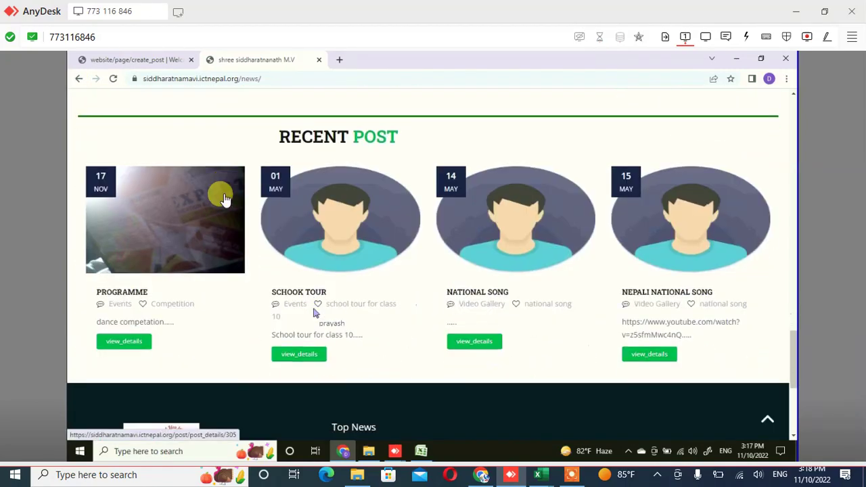
{"action": "scroll", "coordinate": [313, 313], "scroll_direction": "down", "scroll_amount": 3}
{"action": "scroll", "coordinate": [313, 311], "scroll_direction": "up", "scroll_amount": 3}
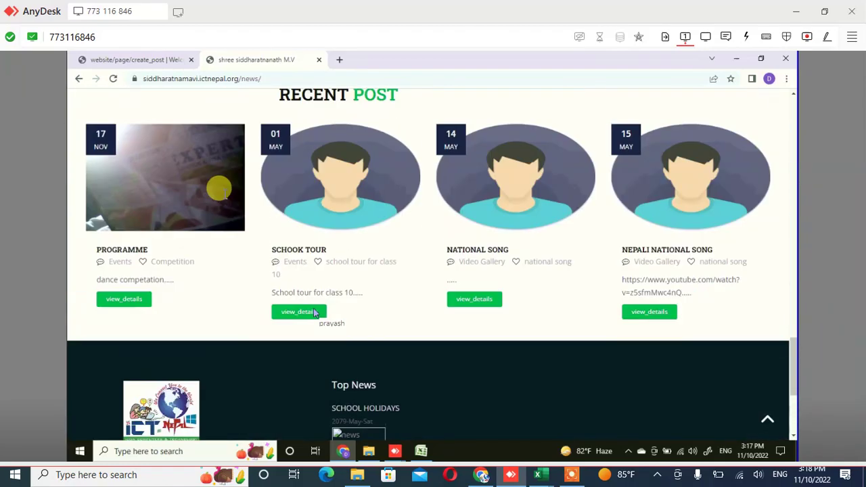
{"action": "scroll", "coordinate": [314, 313], "scroll_direction": "up", "scroll_amount": 8}
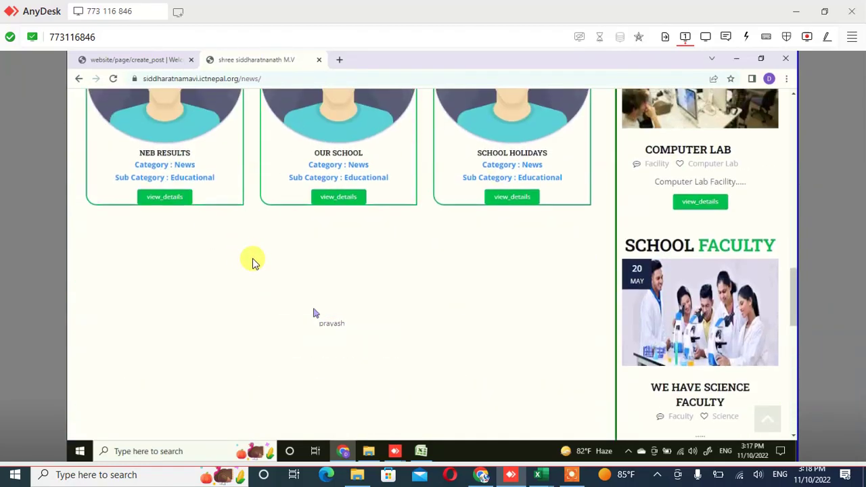
{"action": "scroll", "coordinate": [313, 312], "scroll_direction": "up", "scroll_amount": 2}
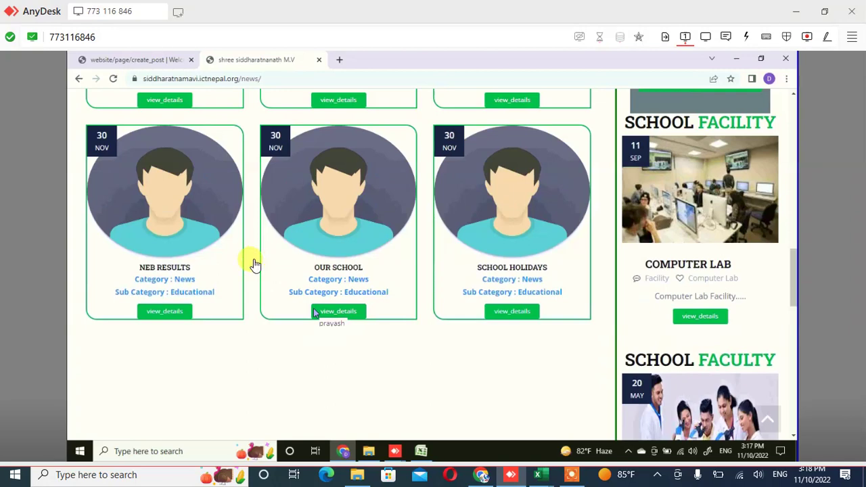
{"action": "scroll", "coordinate": [313, 313], "scroll_direction": "up", "scroll_amount": 10}
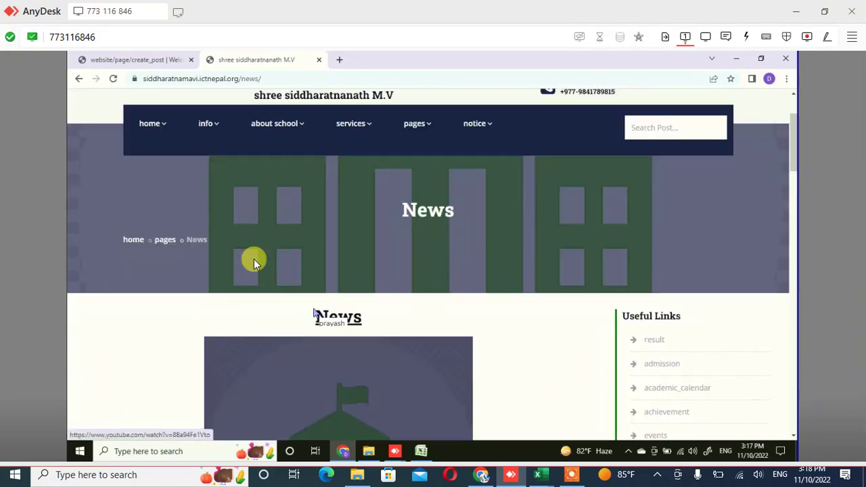
{"action": "scroll", "coordinate": [313, 313], "scroll_direction": "up", "scroll_amount": 2}
{"action": "scroll", "coordinate": [313, 312], "scroll_direction": "down", "scroll_amount": 4}
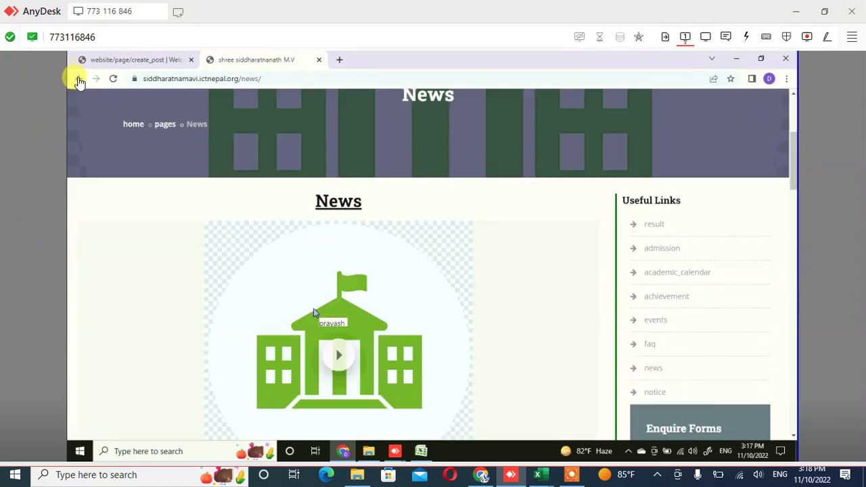
{"action": "scroll", "coordinate": [313, 312], "scroll_direction": "down", "scroll_amount": 3}
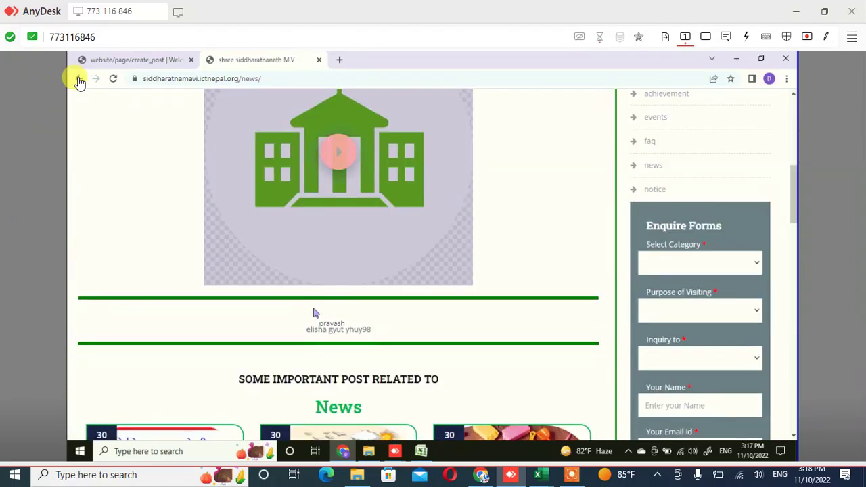
{"action": "scroll", "coordinate": [313, 312], "scroll_direction": "up", "scroll_amount": 3}
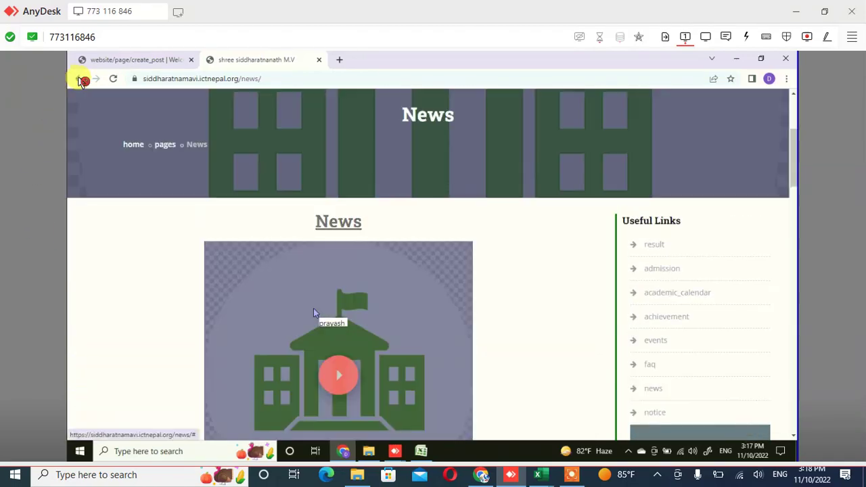
{"action": "scroll", "coordinate": [231, 193], "scroll_direction": "up", "scroll_amount": 2}
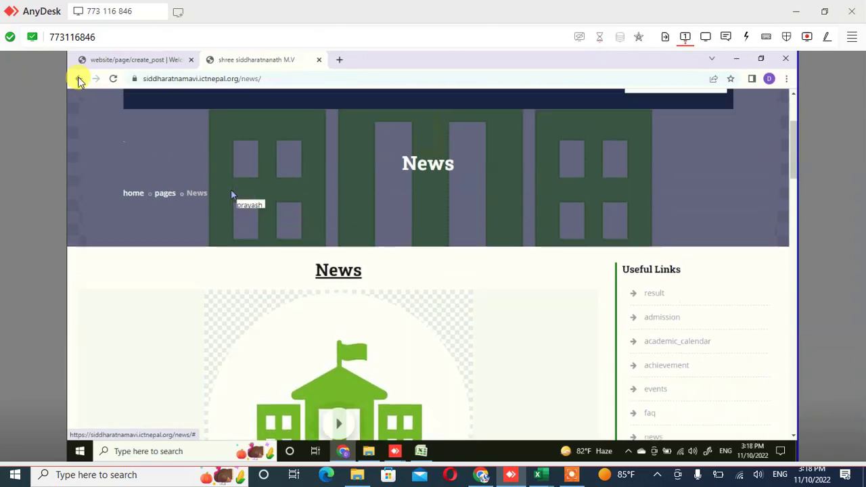
{"action": "scroll", "coordinate": [231, 194], "scroll_direction": "down", "scroll_amount": 6}
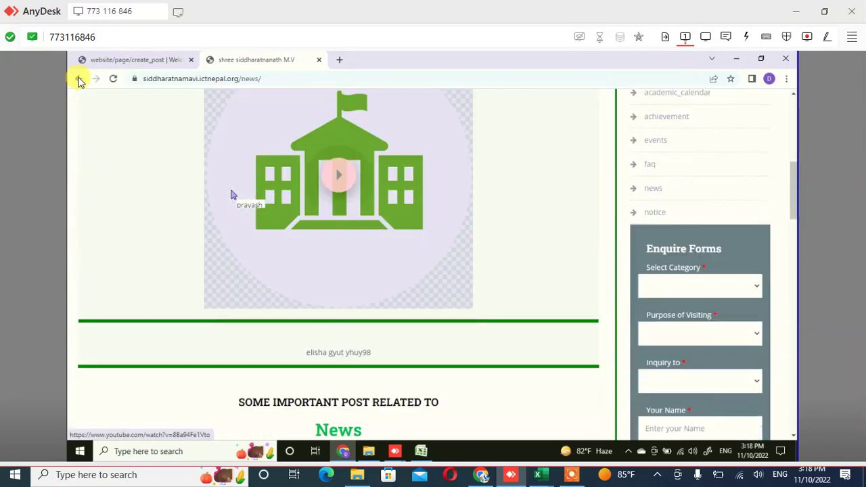
{"action": "scroll", "coordinate": [231, 195], "scroll_direction": "down", "scroll_amount": 1}
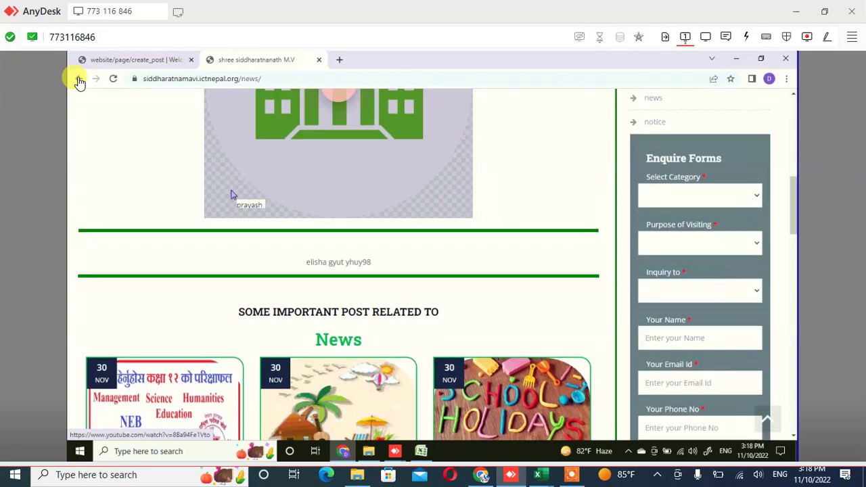
{"action": "scroll", "coordinate": [230, 194], "scroll_direction": "down", "scroll_amount": 7}
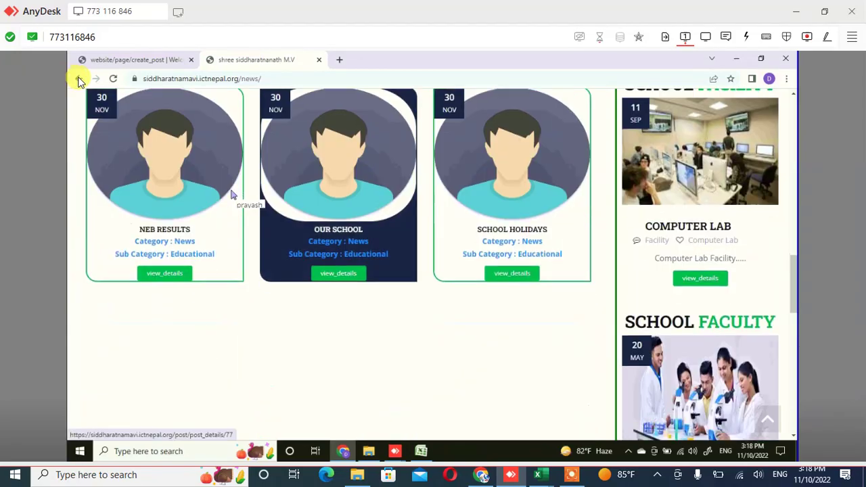
{"action": "scroll", "coordinate": [231, 195], "scroll_direction": "down", "scroll_amount": 5}
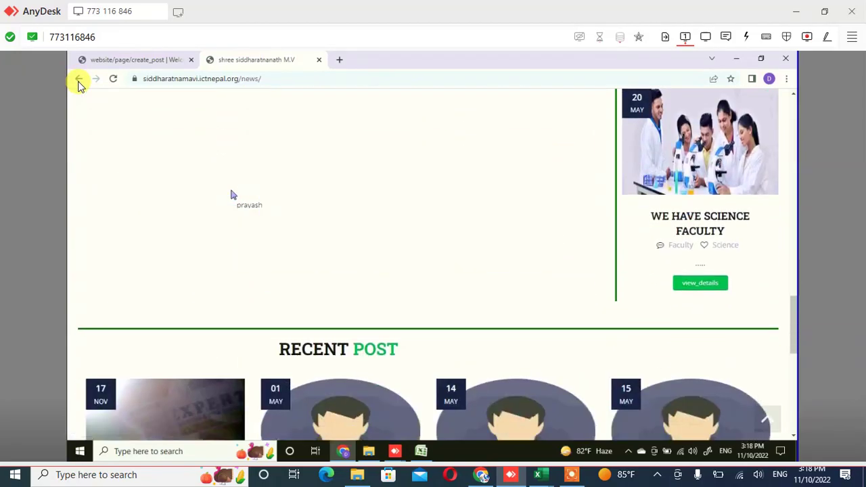
{"action": "scroll", "coordinate": [231, 195], "scroll_direction": "down", "scroll_amount": 3}
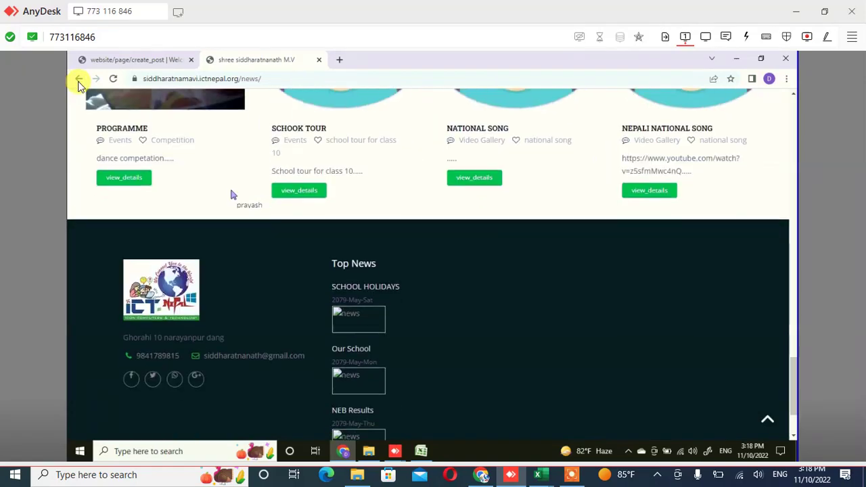
{"action": "scroll", "coordinate": [231, 195], "scroll_direction": "up", "scroll_amount": 2}
{"action": "scroll", "coordinate": [231, 195], "scroll_direction": "up", "scroll_amount": 2}
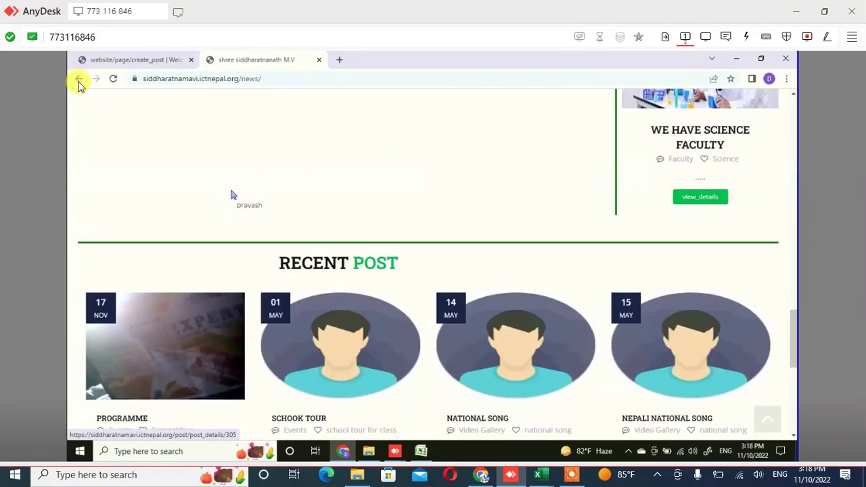
{"action": "scroll", "coordinate": [231, 195], "scroll_direction": "up", "scroll_amount": 1}
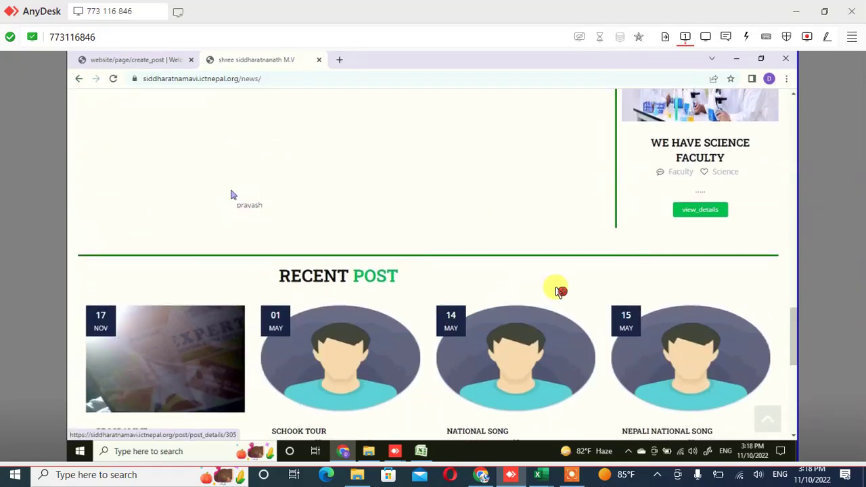
{"action": "scroll", "coordinate": [231, 195], "scroll_direction": "down", "scroll_amount": 2}
{"action": "scroll", "coordinate": [231, 194], "scroll_direction": "up", "scroll_amount": 2}
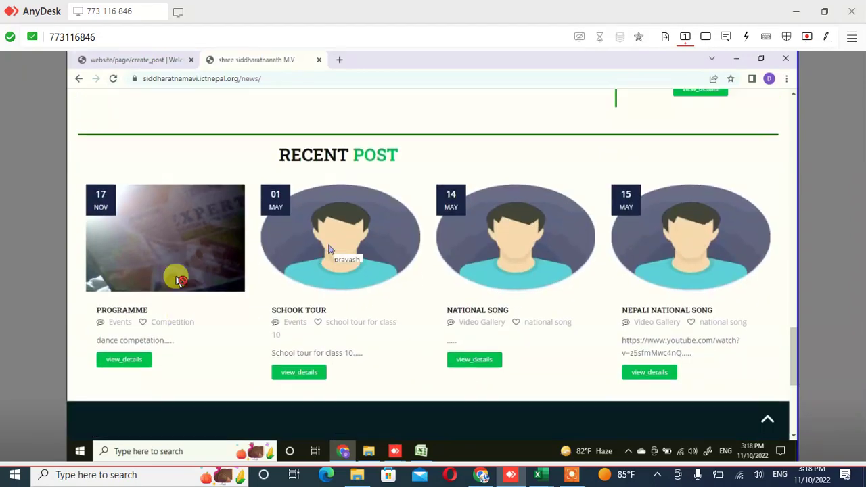
{"action": "scroll", "coordinate": [163, 374], "scroll_direction": "up", "scroll_amount": 5}
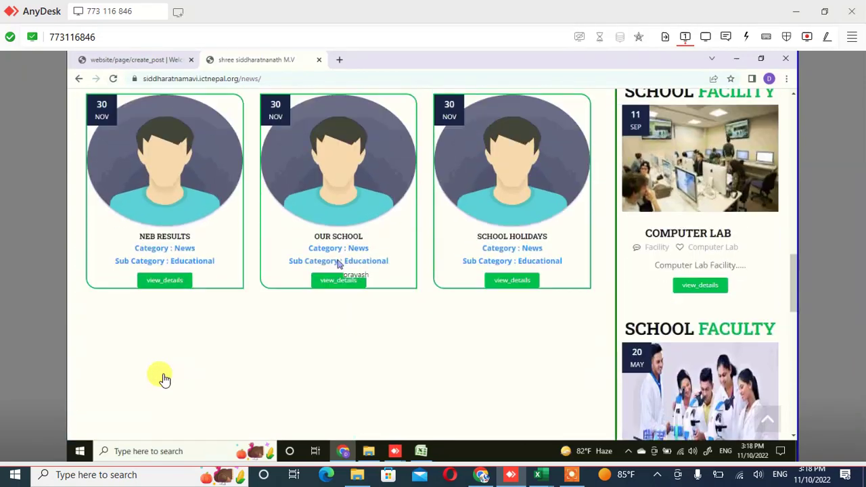
{"action": "scroll", "coordinate": [163, 376], "scroll_direction": "up", "scroll_amount": 1}
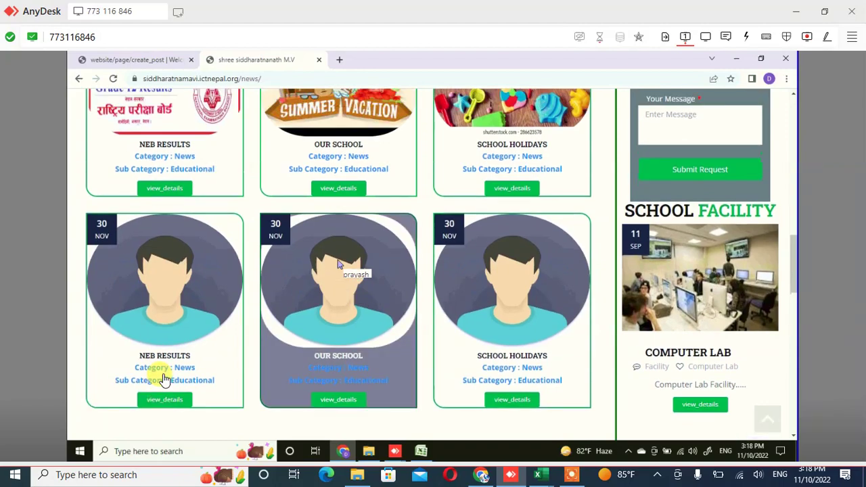
{"action": "scroll", "coordinate": [163, 374], "scroll_direction": "up", "scroll_amount": 1}
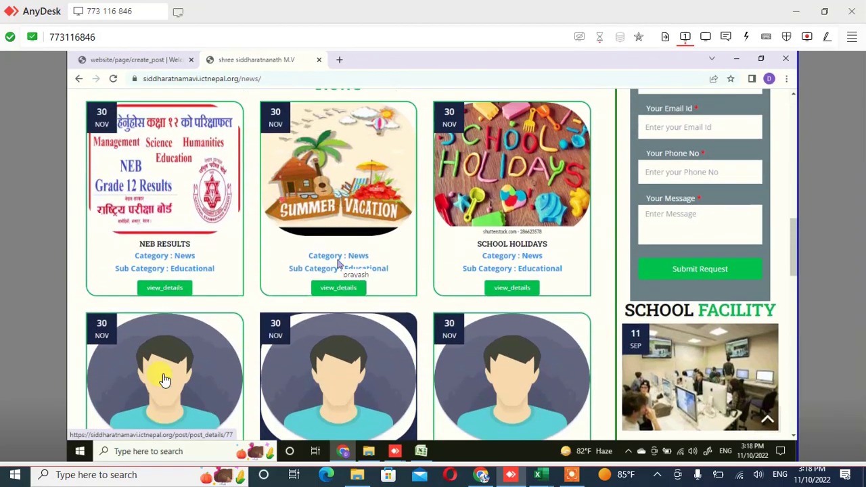
{"action": "scroll", "coordinate": [163, 373], "scroll_direction": "up", "scroll_amount": 5}
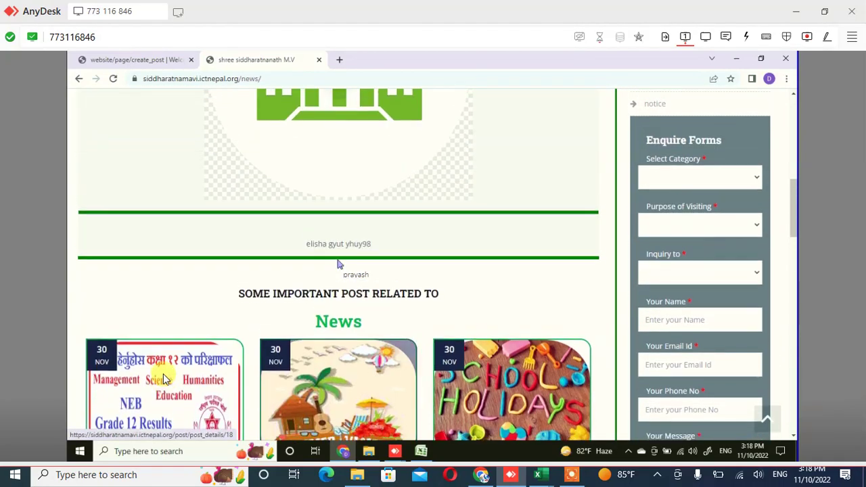
{"action": "scroll", "coordinate": [163, 376], "scroll_direction": "down", "scroll_amount": 10}
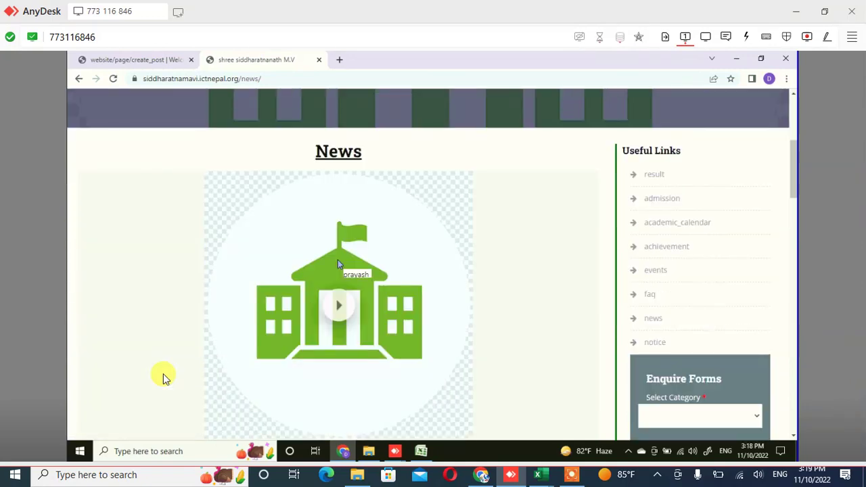
{"action": "scroll", "coordinate": [165, 375], "scroll_direction": "down", "scroll_amount": 3}
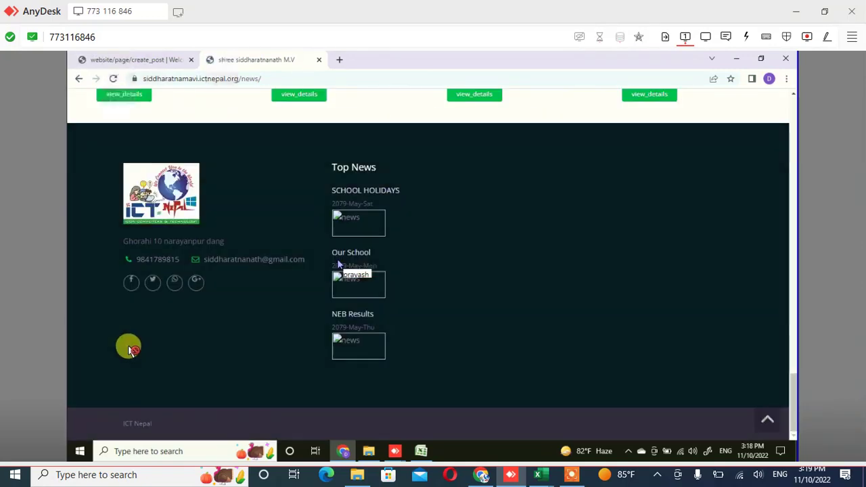
{"action": "scroll", "coordinate": [128, 346], "scroll_direction": "up", "scroll_amount": 2}
{"action": "scroll", "coordinate": [175, 196], "scroll_direction": "up", "scroll_amount": 5}
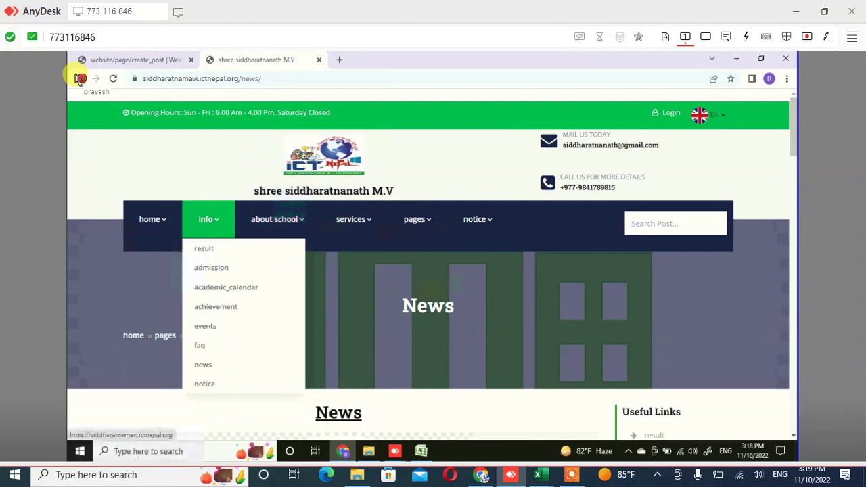
Browse the Events page posts (Programm, Teachers Day, Sports Day), then return to the homepage
{"action": "left_click", "coordinate": [78, 79]}
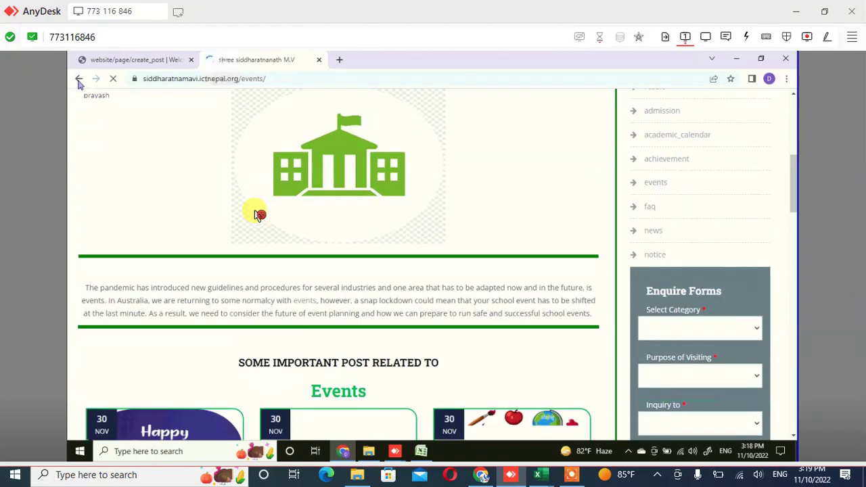
{"action": "scroll", "coordinate": [257, 214], "scroll_direction": "down", "scroll_amount": 1}
{"action": "scroll", "coordinate": [255, 214], "scroll_direction": "down", "scroll_amount": 3}
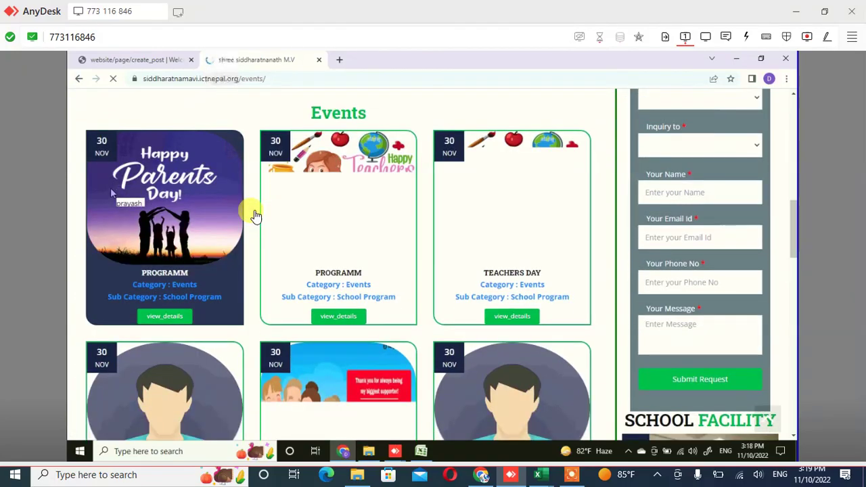
{"action": "scroll", "coordinate": [256, 215], "scroll_direction": "down", "scroll_amount": 5}
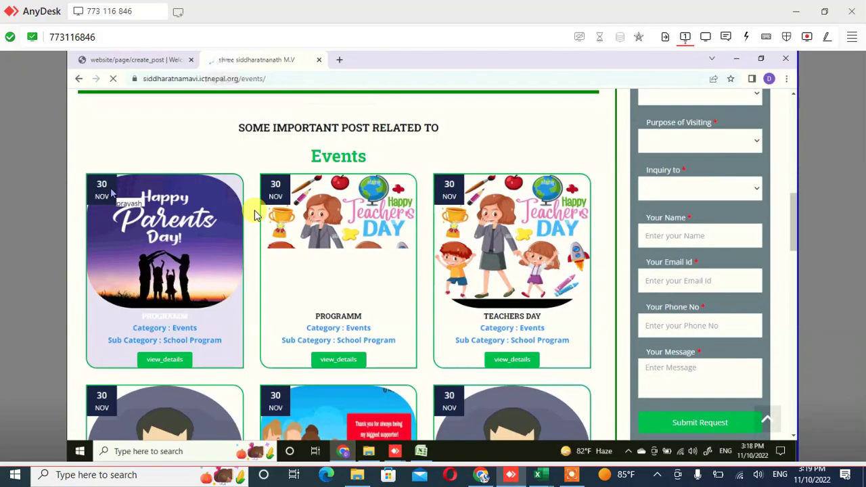
{"action": "scroll", "coordinate": [256, 215], "scroll_direction": "up", "scroll_amount": 1}
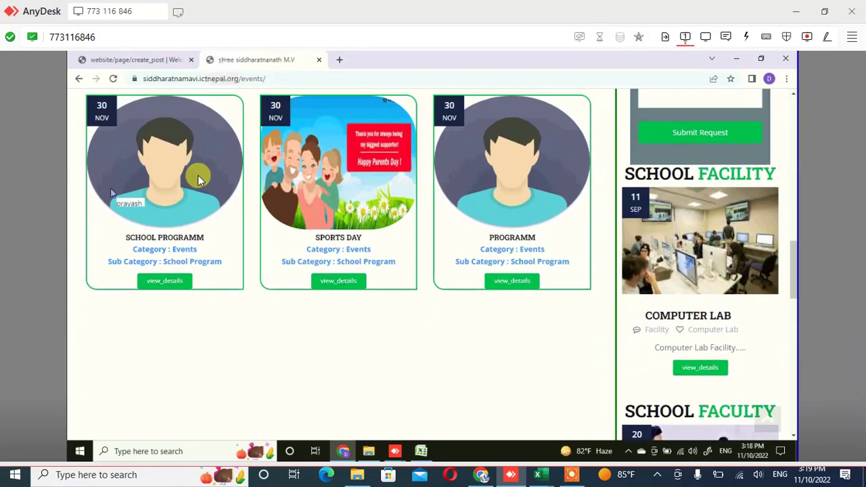
{"action": "scroll", "coordinate": [199, 179], "scroll_direction": "up", "scroll_amount": 2}
{"action": "key", "text": "alt+Left"}
{"action": "mouse_move", "coordinate": [418, 213]}
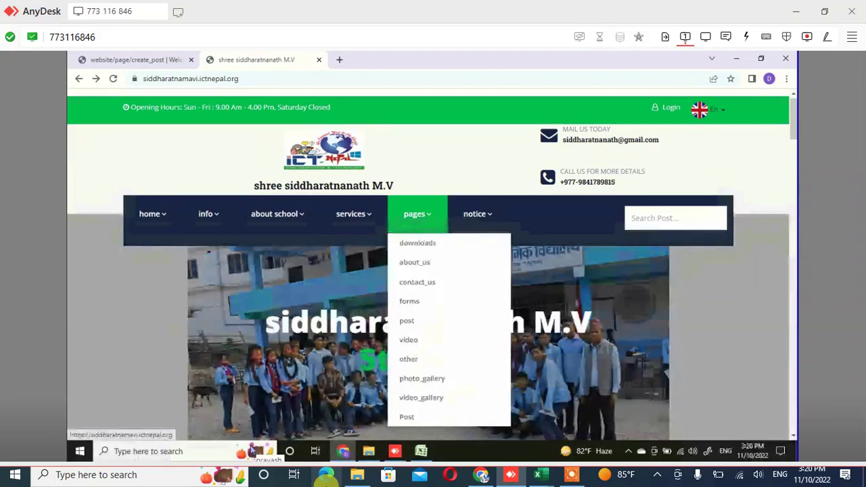
{"action": "scroll", "coordinate": [414, 197], "scroll_direction": "down", "scroll_amount": 3}
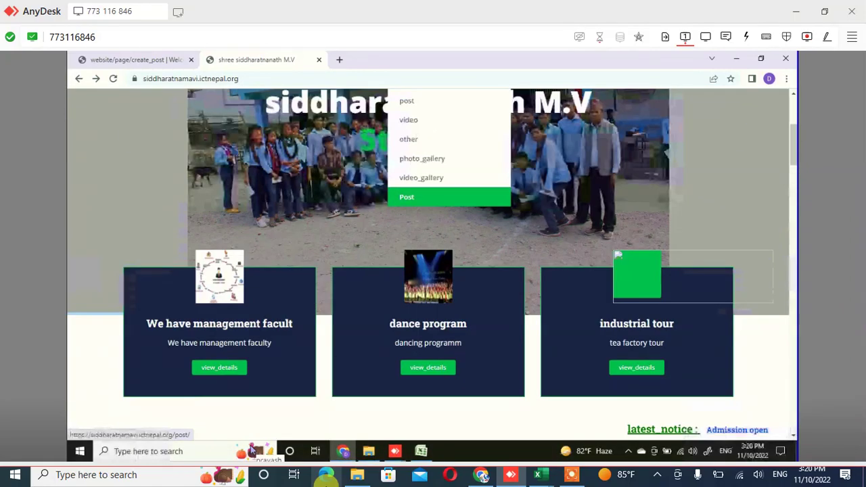
{"action": "scroll", "coordinate": [414, 197], "scroll_direction": "down", "scroll_amount": 1}
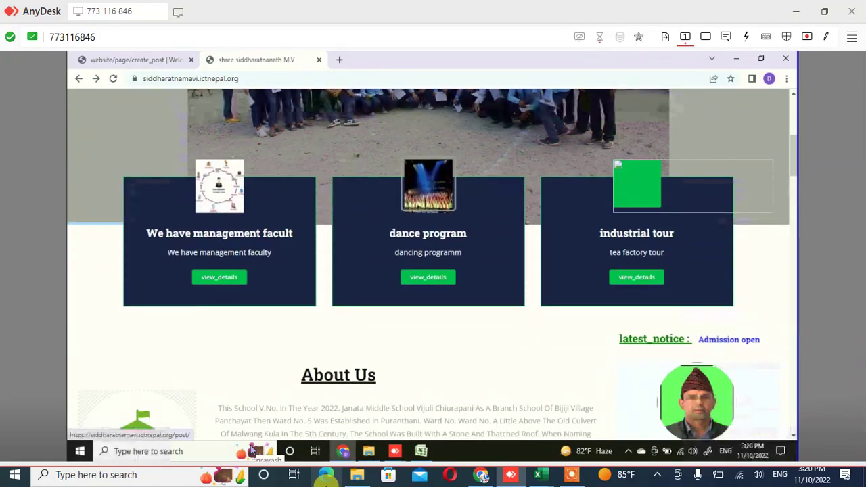
{"action": "scroll", "coordinate": [427, 264], "scroll_direction": "down", "scroll_amount": 1}
{"action": "scroll", "coordinate": [428, 263], "scroll_direction": "down", "scroll_amount": 1}
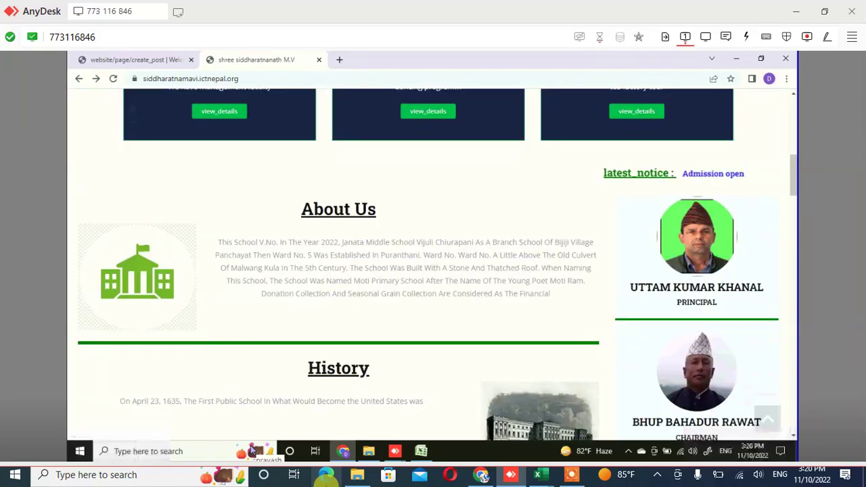
{"action": "scroll", "coordinate": [428, 263], "scroll_direction": "down", "scroll_amount": 1}
{"action": "scroll", "coordinate": [427, 264], "scroll_direction": "down", "scroll_amount": 1}
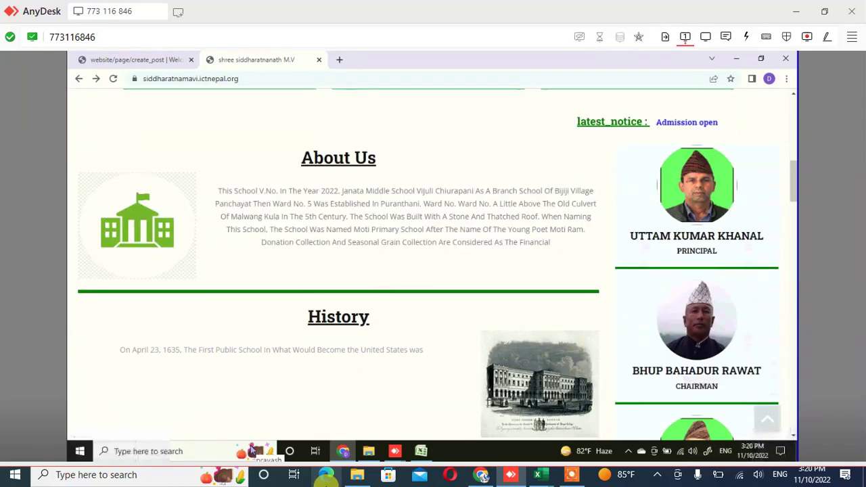
{"action": "scroll", "coordinate": [427, 264], "scroll_direction": "down", "scroll_amount": 2}
{"action": "scroll", "coordinate": [427, 264], "scroll_direction": "down", "scroll_amount": 1}
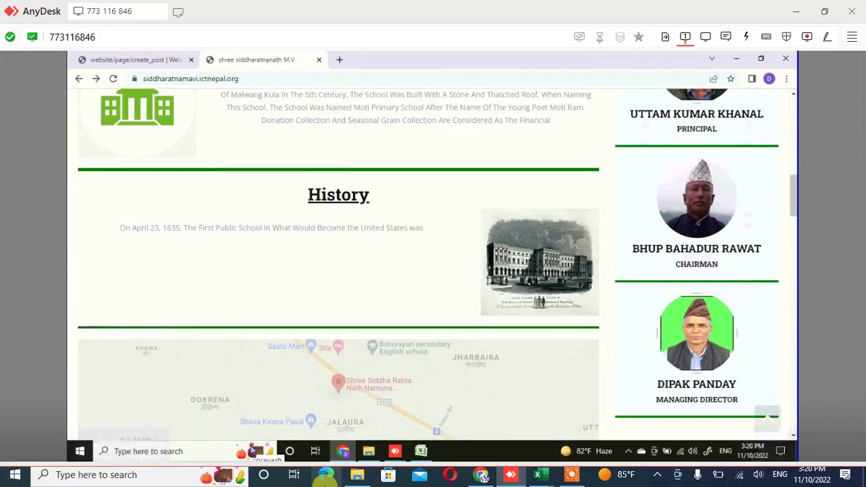
{"action": "scroll", "coordinate": [427, 263], "scroll_direction": "down", "scroll_amount": 10}
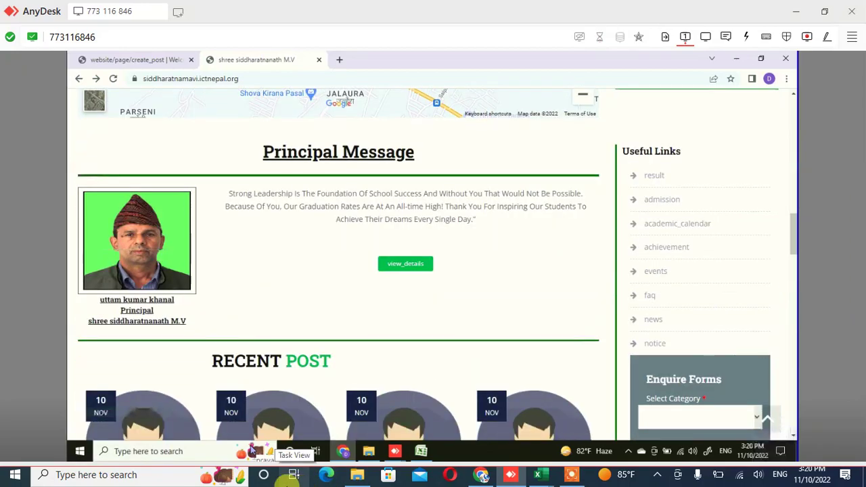
{"action": "scroll", "coordinate": [164, 332], "scroll_direction": "down", "scroll_amount": 7}
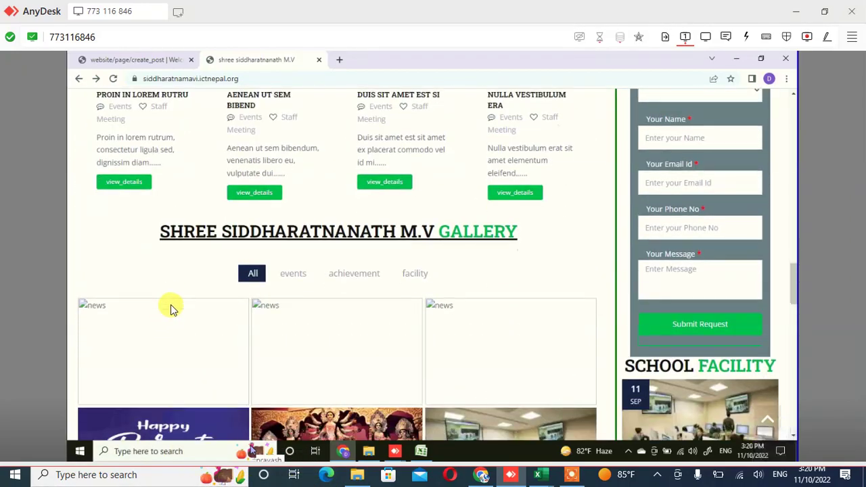
{"action": "scroll", "coordinate": [171, 306], "scroll_direction": "up", "scroll_amount": 4}
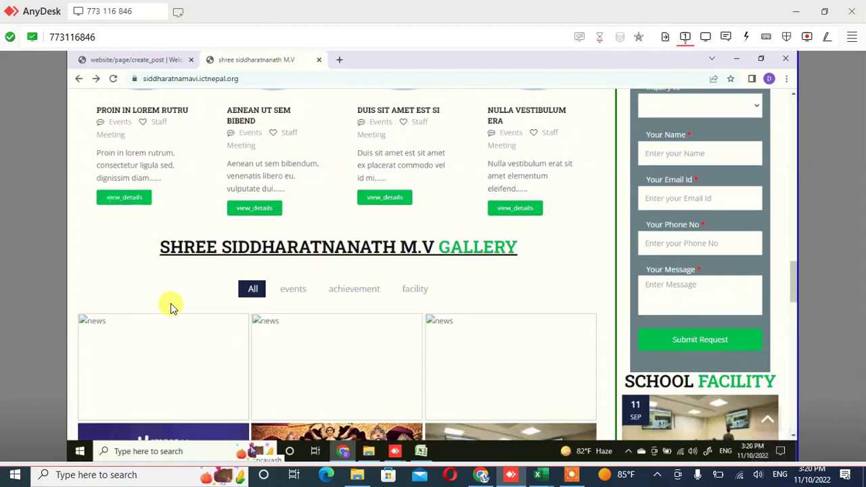
{"action": "scroll", "coordinate": [170, 306], "scroll_direction": "up", "scroll_amount": 3}
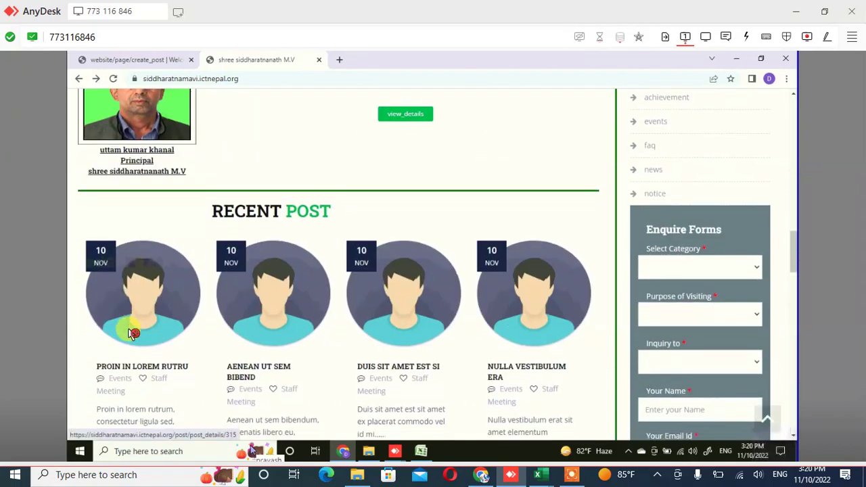
{"action": "scroll", "coordinate": [116, 353], "scroll_direction": "down", "scroll_amount": 1}
{"action": "scroll", "coordinate": [116, 353], "scroll_direction": "down", "scroll_amount": 2}
{"action": "scroll", "coordinate": [110, 358], "scroll_direction": "up", "scroll_amount": 1}
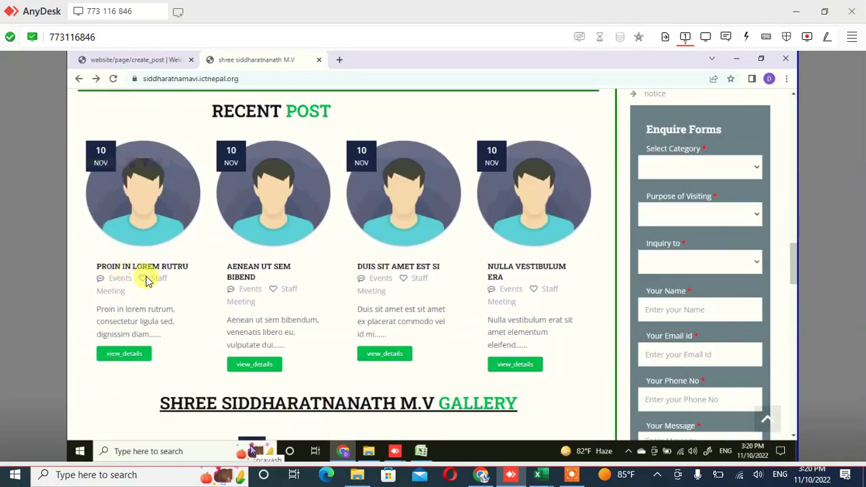
{"action": "scroll", "coordinate": [509, 274], "scroll_direction": "up", "scroll_amount": 2}
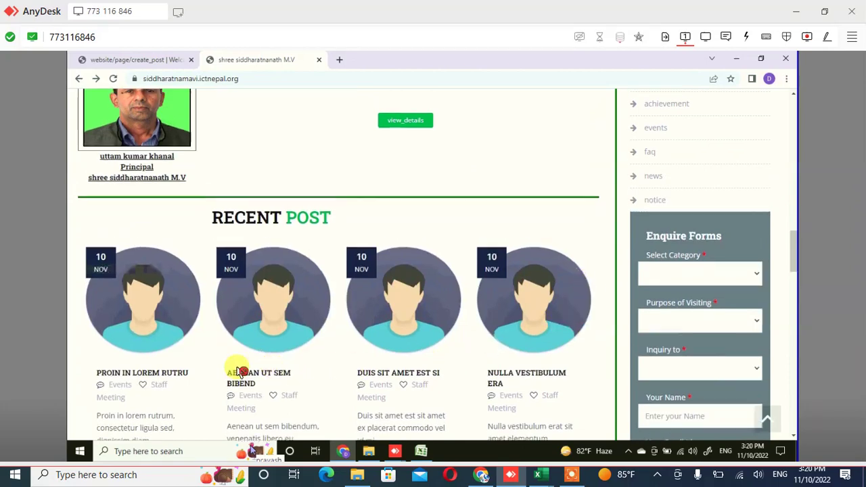
{"action": "scroll", "coordinate": [441, 400], "scroll_direction": "down", "scroll_amount": 1}
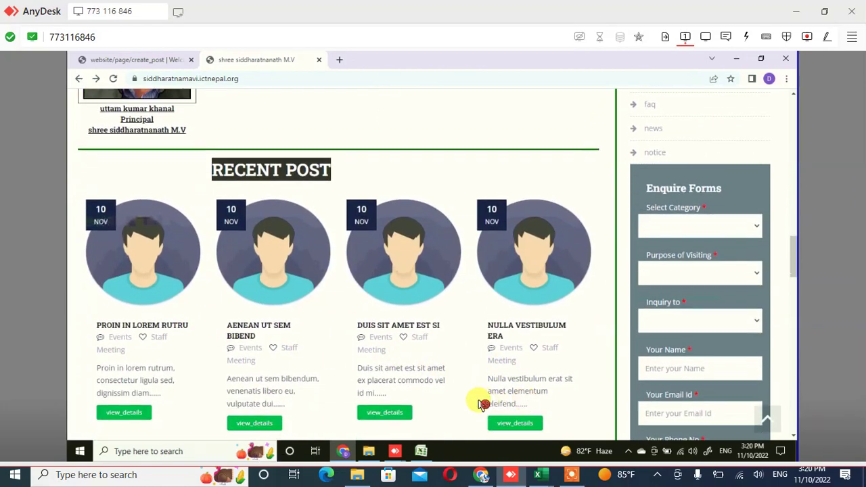
{"action": "scroll", "coordinate": [193, 389], "scroll_direction": "down", "scroll_amount": 2}
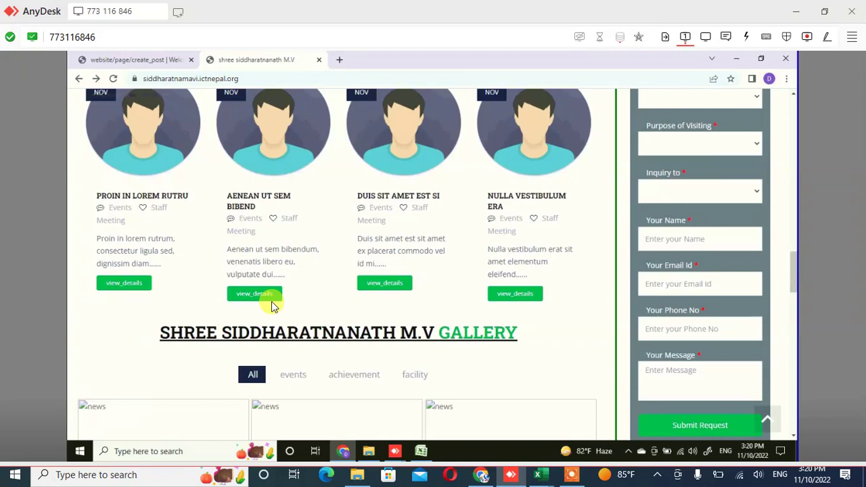
{"action": "scroll", "coordinate": [271, 305], "scroll_direction": "down", "scroll_amount": 1}
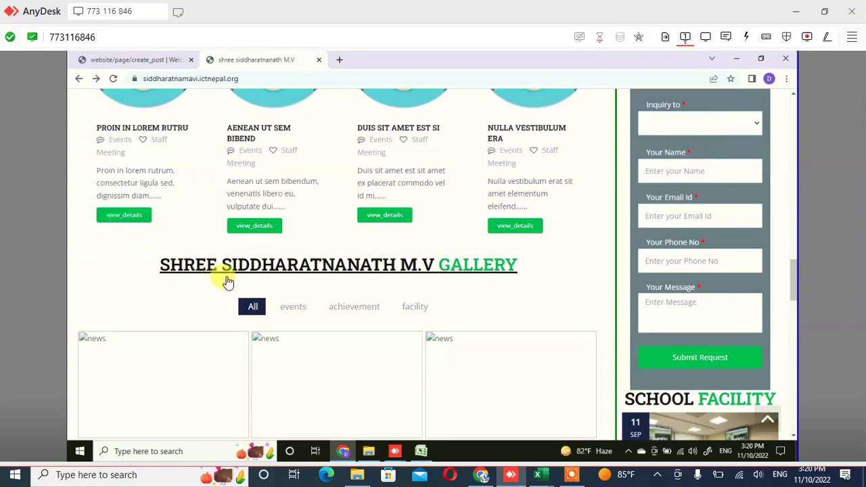
{"action": "scroll", "coordinate": [257, 280], "scroll_direction": "down", "scroll_amount": 1}
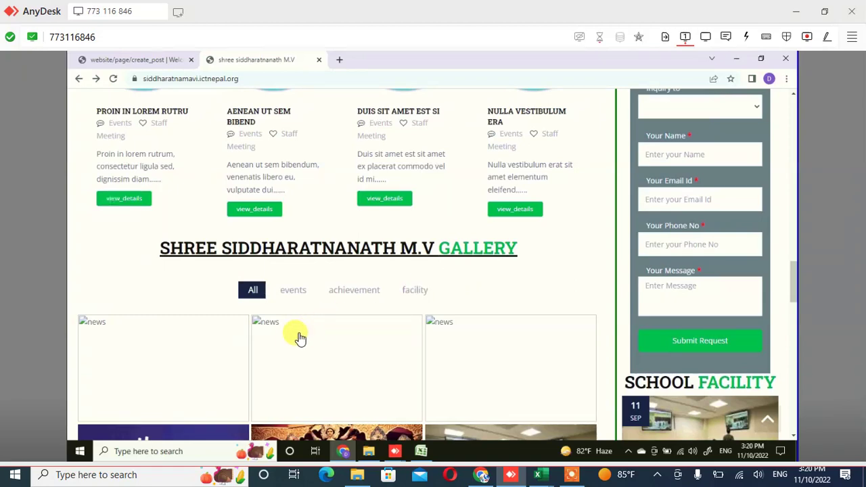
{"action": "scroll", "coordinate": [399, 307], "scroll_direction": "down", "scroll_amount": 1}
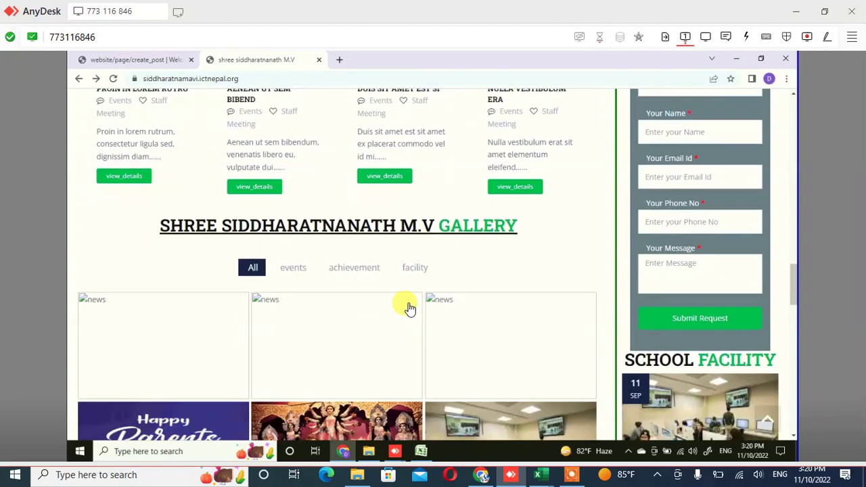
{"action": "scroll", "coordinate": [420, 301], "scroll_direction": "down", "scroll_amount": 2}
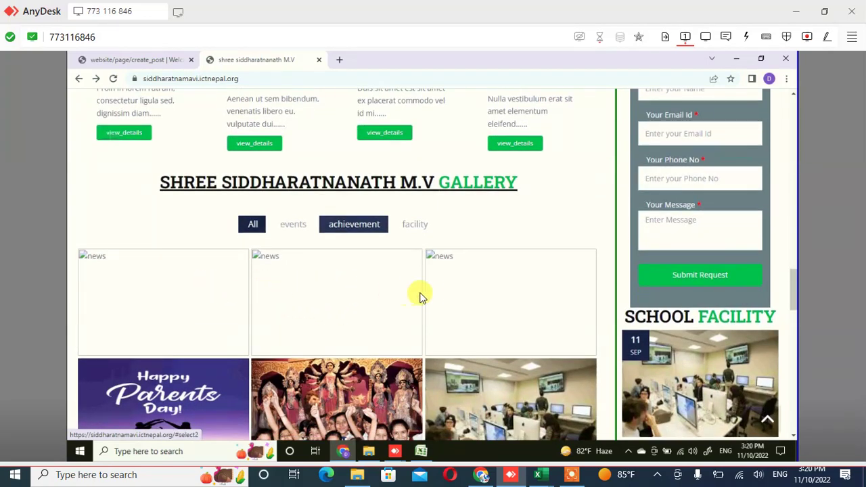
{"action": "scroll", "coordinate": [449, 384], "scroll_direction": "down", "scroll_amount": 5}
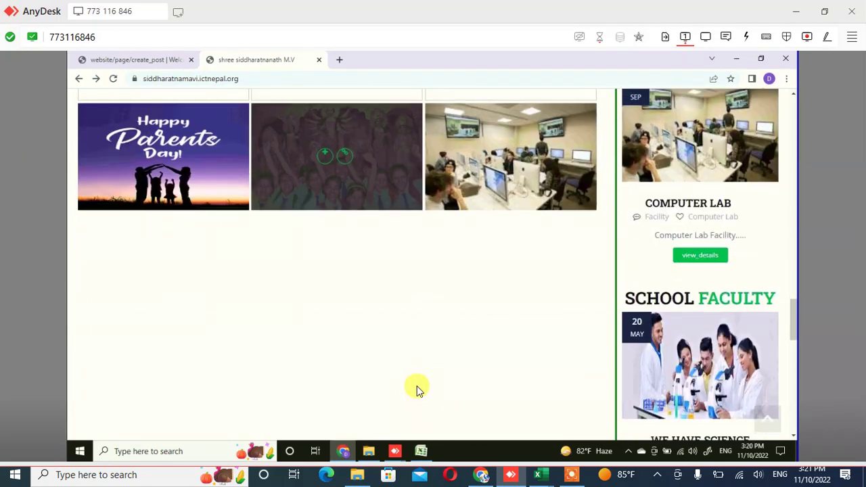
{"action": "scroll", "coordinate": [417, 389], "scroll_direction": "down", "scroll_amount": 5}
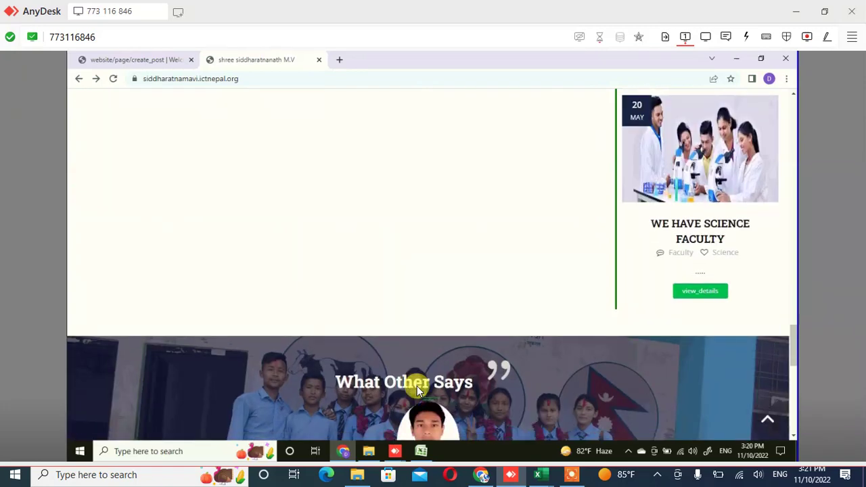
{"action": "scroll", "coordinate": [417, 389], "scroll_direction": "down", "scroll_amount": 1}
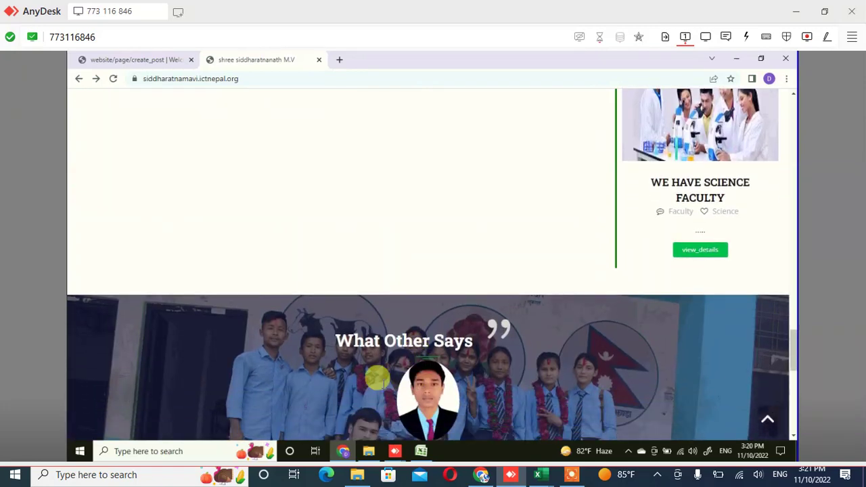
{"action": "scroll", "coordinate": [286, 339], "scroll_direction": "down", "scroll_amount": 10}
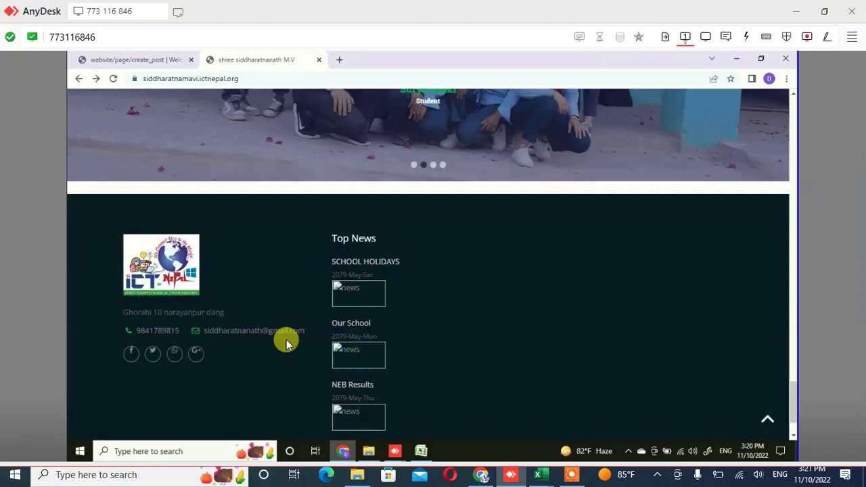
{"action": "scroll", "coordinate": [286, 343], "scroll_direction": "up", "scroll_amount": 10}
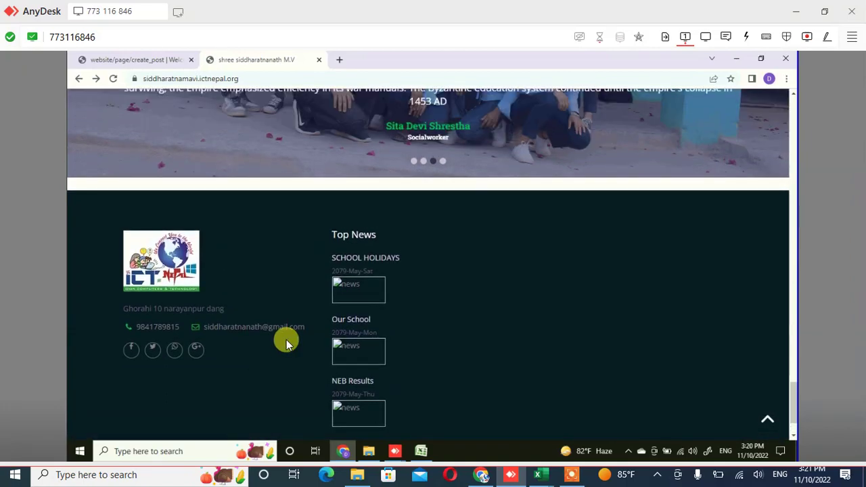
{"action": "scroll", "coordinate": [270, 325], "scroll_direction": "down", "scroll_amount": 1}
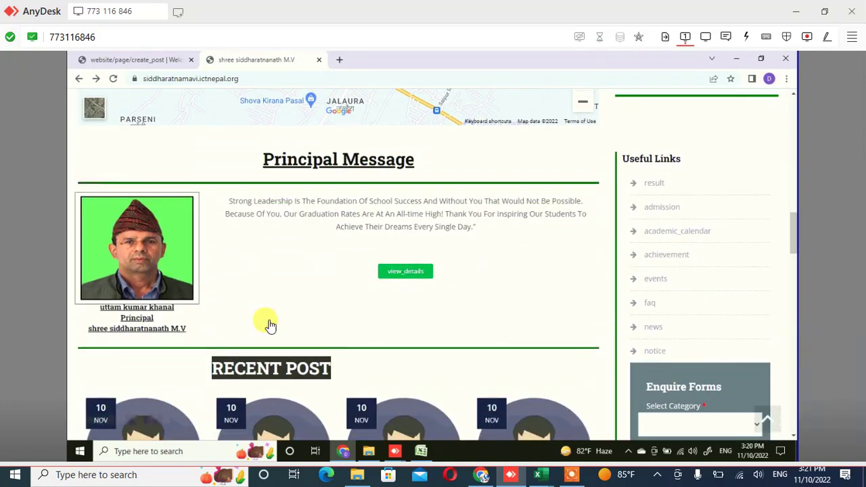
{"action": "scroll", "coordinate": [269, 326], "scroll_direction": "down", "scroll_amount": 1}
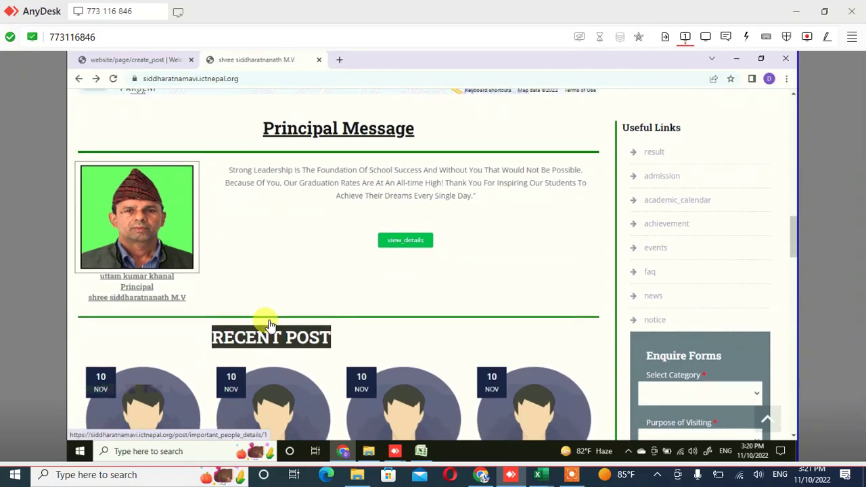
{"action": "scroll", "coordinate": [269, 325], "scroll_direction": "down", "scroll_amount": 4}
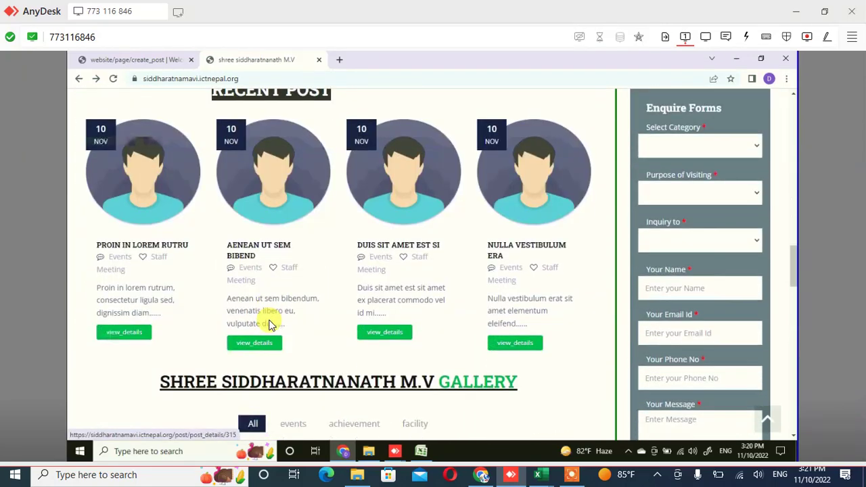
{"action": "scroll", "coordinate": [269, 324], "scroll_direction": "down", "scroll_amount": 1}
{"action": "scroll", "coordinate": [267, 318], "scroll_direction": "up", "scroll_amount": 2}
{"action": "scroll", "coordinate": [267, 332], "scroll_direction": "down", "scroll_amount": 2}
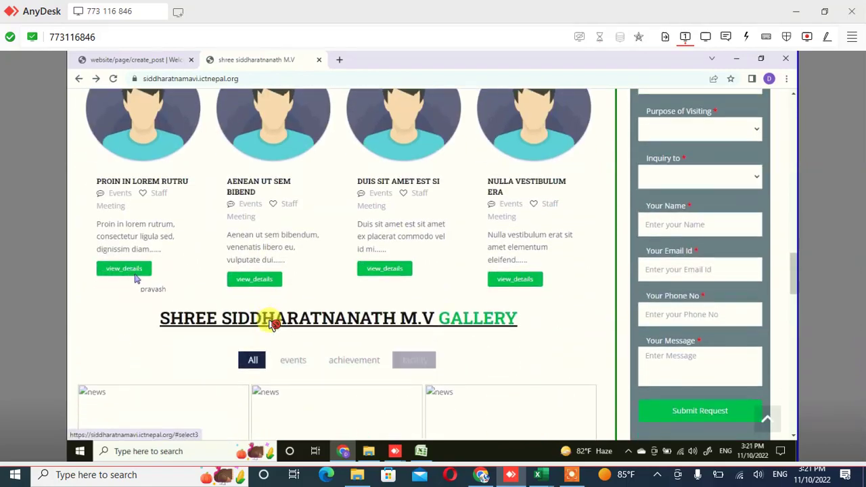
{"action": "scroll", "coordinate": [270, 325], "scroll_direction": "up", "scroll_amount": 5}
{"action": "scroll", "coordinate": [269, 324], "scroll_direction": "down", "scroll_amount": 2}
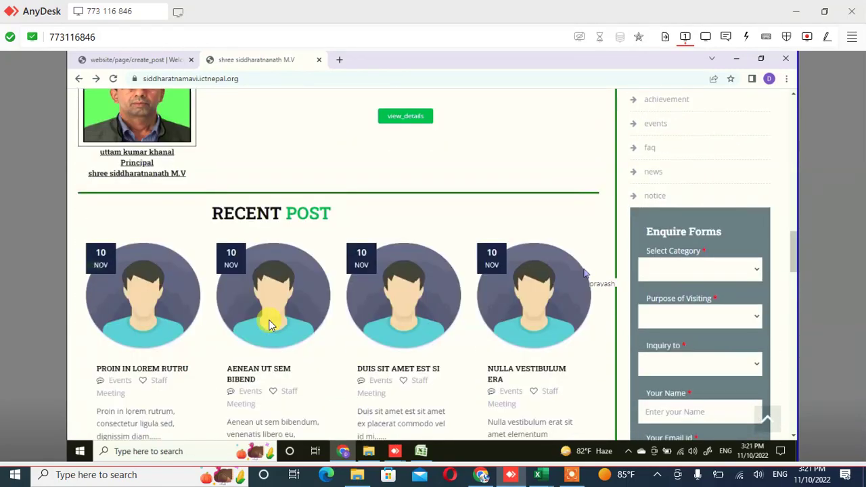
{"action": "scroll", "coordinate": [269, 325], "scroll_direction": "down", "scroll_amount": 3}
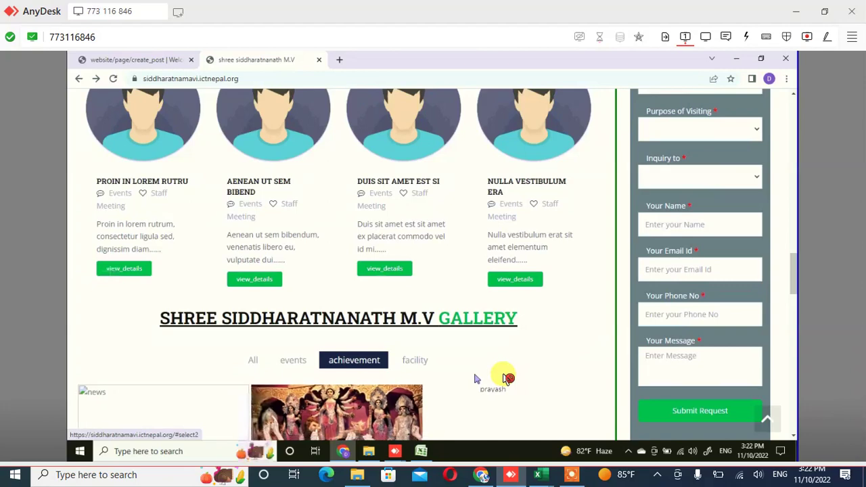
Scroll down the homepage and back up to the Recent Post cards, including Proin in Lorem Rutru
{"action": "scroll", "coordinate": [501, 378], "scroll_direction": "down", "scroll_amount": 2}
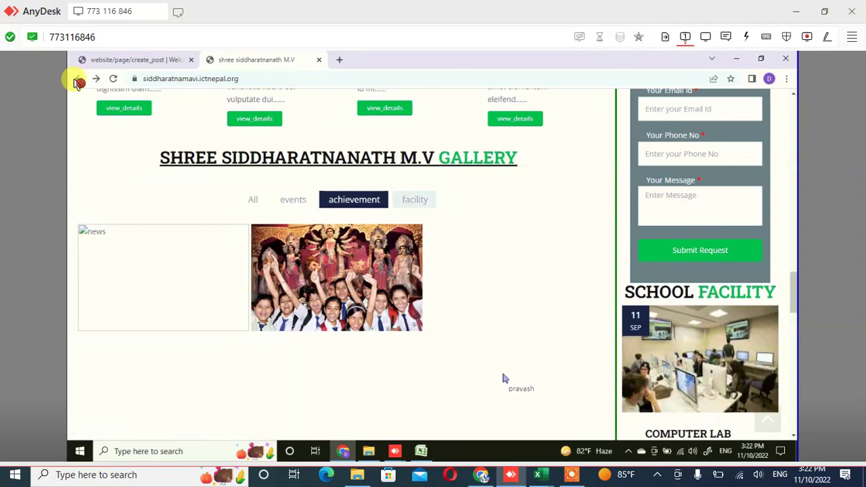
{"action": "scroll", "coordinate": [440, 347], "scroll_direction": "up", "scroll_amount": 2}
{"action": "scroll", "coordinate": [439, 347], "scroll_direction": "up", "scroll_amount": 4}
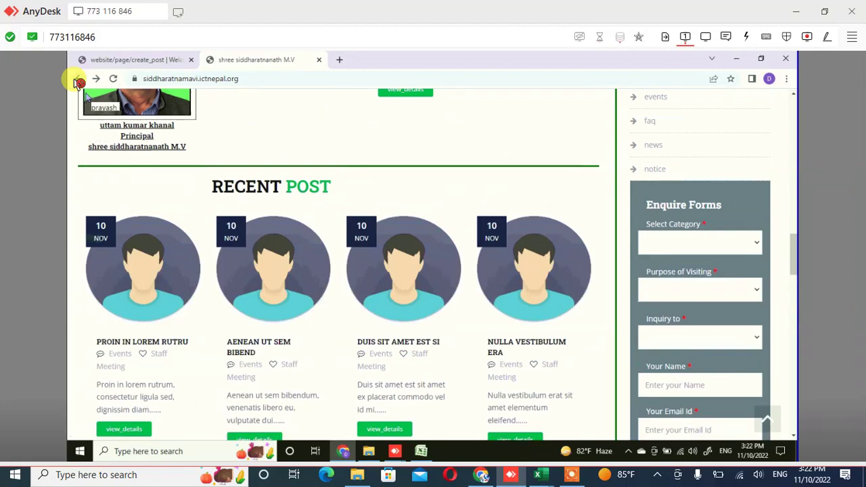
Go back to the Teaching Staff page, then switch to the create_post admin tab
{"action": "left_click", "coordinate": [78, 80]}
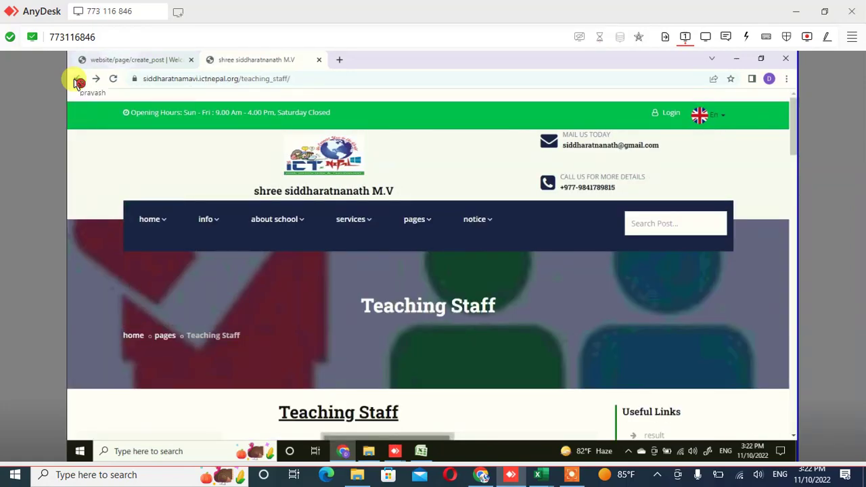
{"action": "key", "text": "ctrl+Tab"}
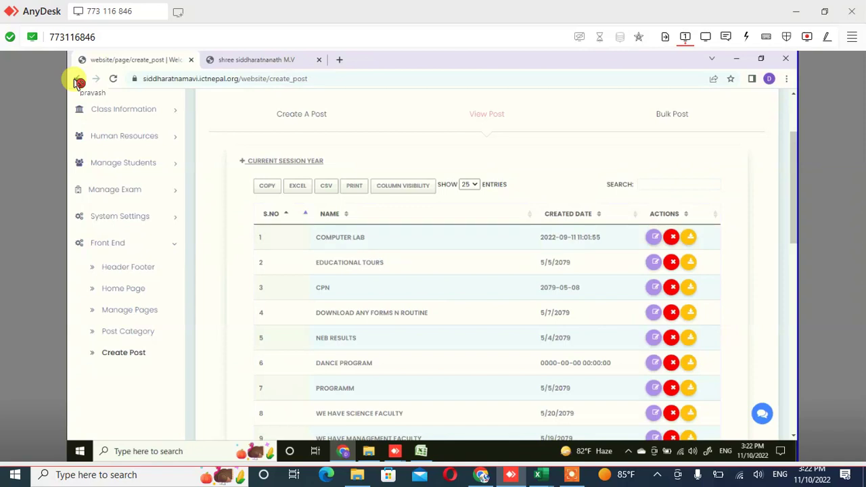